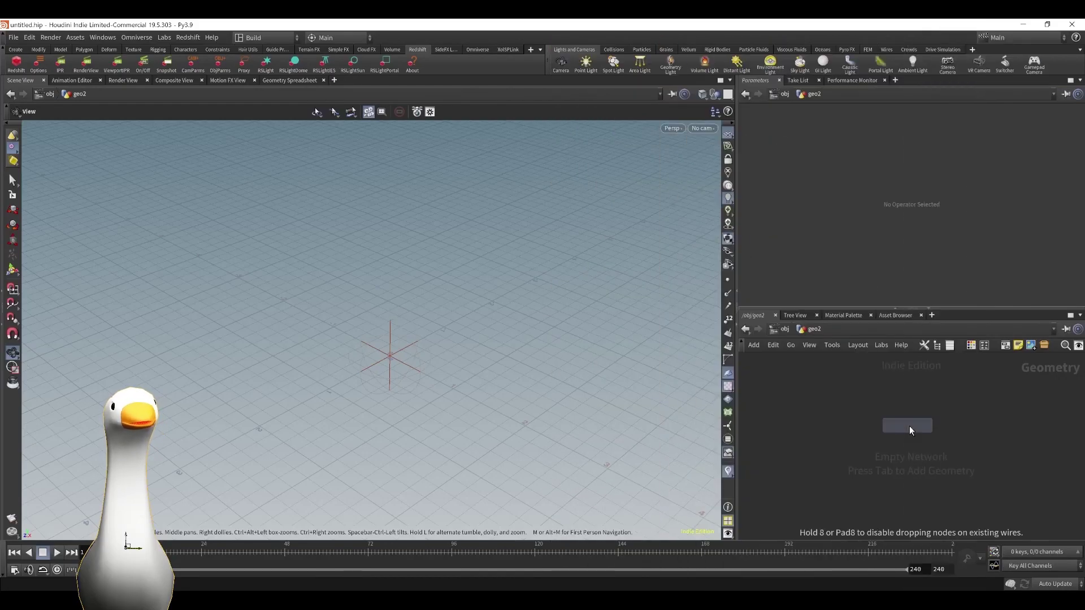
Place a Grid node in the empty geometry network and add a Box node beside it.
{"action": "left_click", "coordinate": [949, 420]}
{"action": "key", "text": "Tab"}
{"action": "type", "text": "box"}
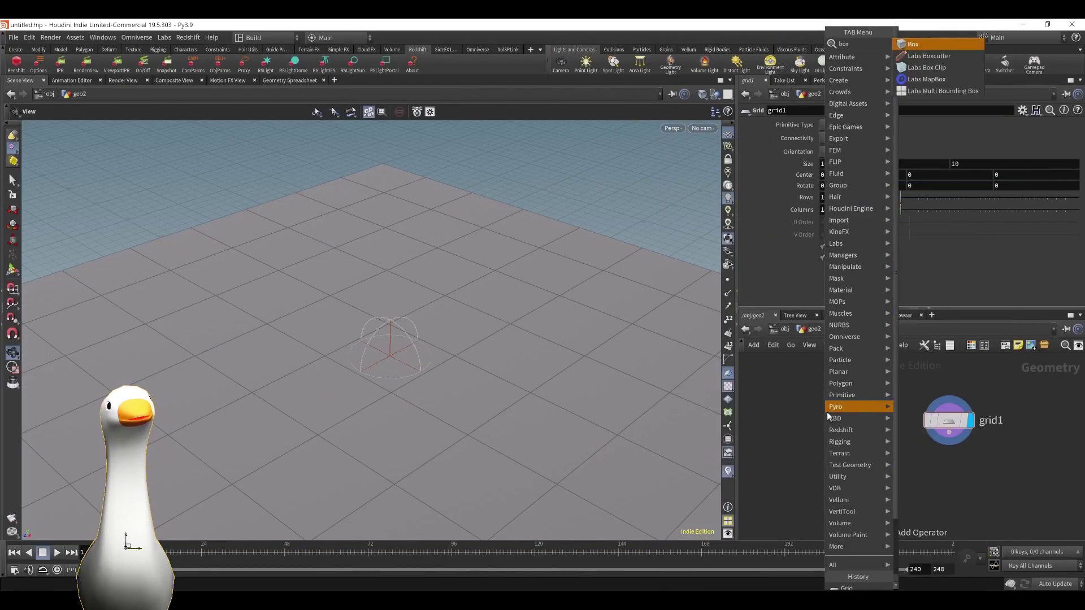
{"action": "key", "text": "Return"}
{"action": "left_click", "coordinate": [826, 411]}
Add a Copy to Points node with the box as source and the grid as target points, and display its result.
{"action": "key", "text": "Tab"}
{"action": "type", "text": "copy to po"}
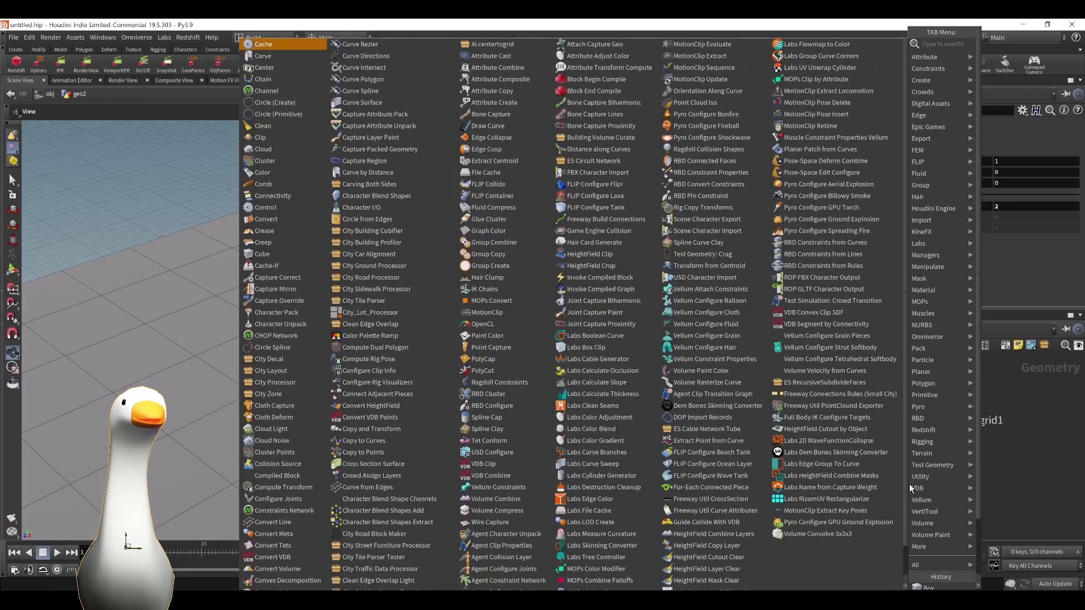
{"action": "key", "text": "Return"}
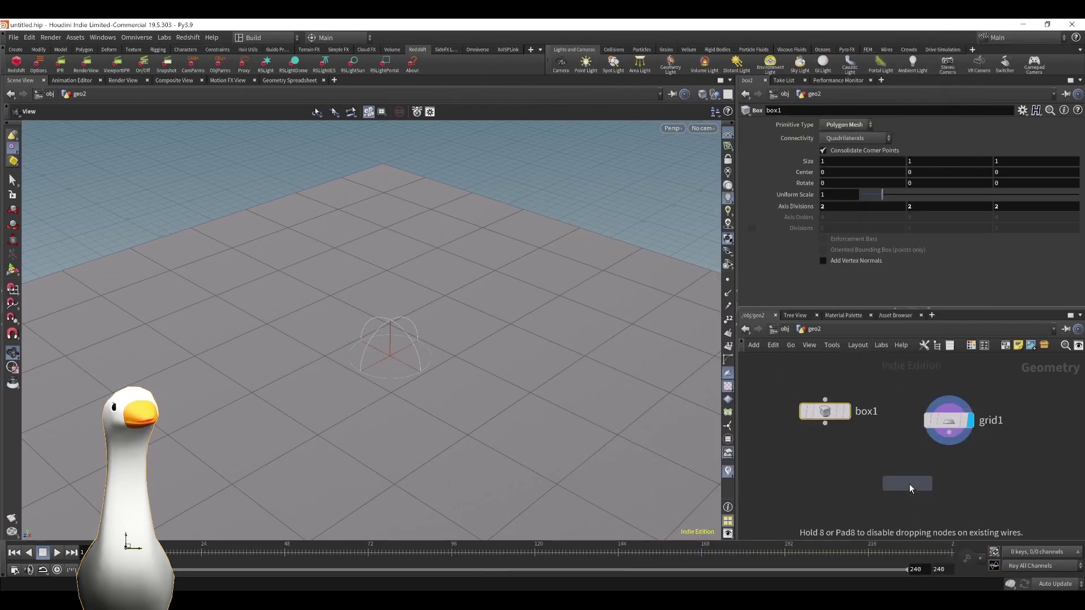
{"action": "left_click", "coordinate": [913, 490]}
{"action": "left_click", "coordinate": [949, 432]}
{"action": "left_click", "coordinate": [921, 479]}
{"action": "left_click", "coordinate": [825, 423]}
{"action": "left_click", "coordinate": [900, 479]}
{"action": "left_click", "coordinate": [931, 492]}
{"action": "left_click_drag", "start_coordinate": [916, 491], "coordinate": [949, 493]}
{"action": "scroll", "coordinate": [516, 310], "scroll_direction": "down", "scroll_amount": 10}
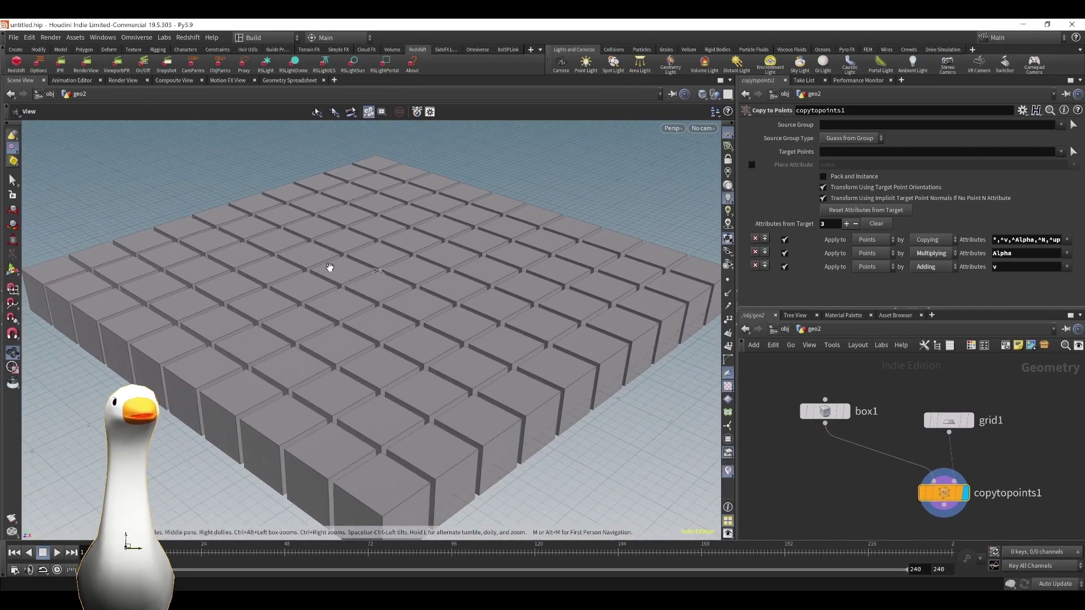
Insert a Labs Auto UV node between the box and Copy to Points, and check the result in UV and perspective views.
{"action": "key", "text": "space+5"}
{"action": "key", "text": "space+1"}
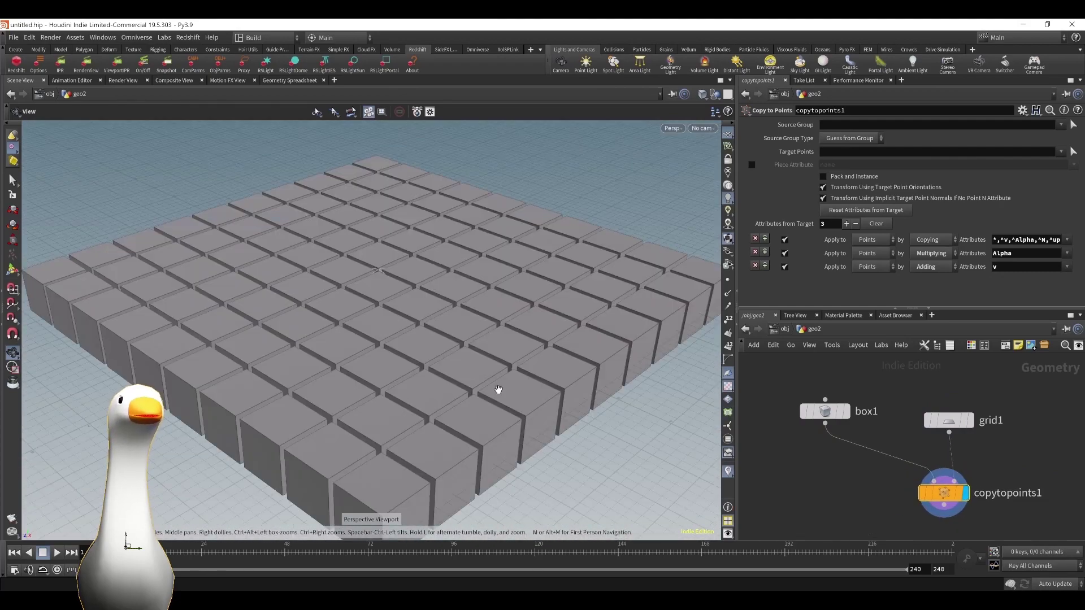
{"action": "scroll", "coordinate": [981, 430], "scroll_direction": "down", "scroll_amount": 2}
{"action": "key", "text": "Tab"}
{"action": "type", "text": "auto"}
{"action": "key", "text": "Down"}
{"action": "key", "text": "Return"}
{"action": "left_click", "coordinate": [893, 436]}
{"action": "left_click_drag", "start_coordinate": [891, 436], "coordinate": [851, 438]}
{"action": "key", "text": "space+5"}
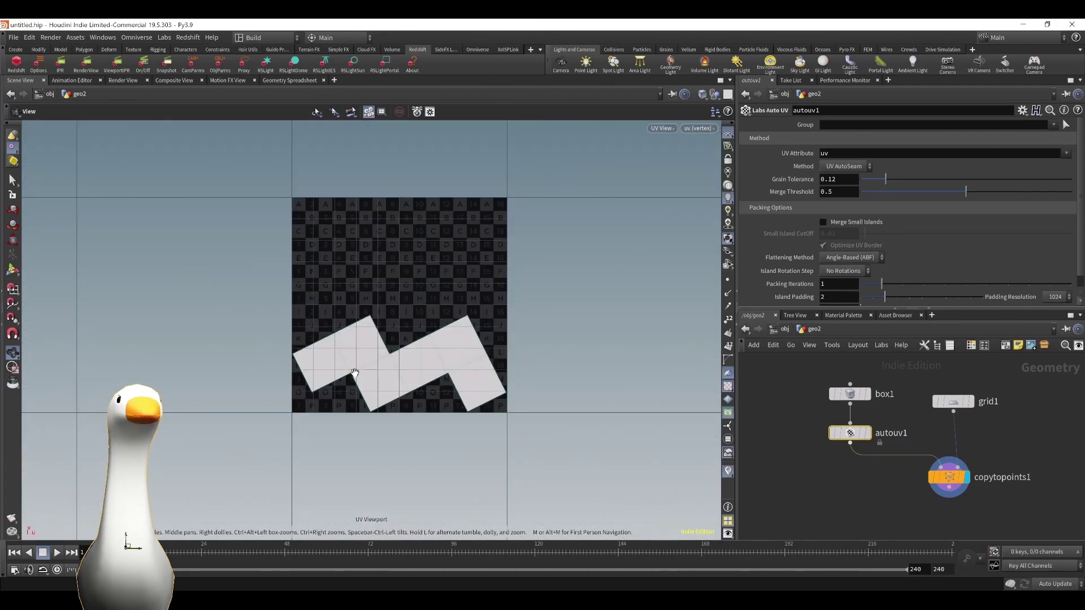
{"action": "key", "text": "space+1"}
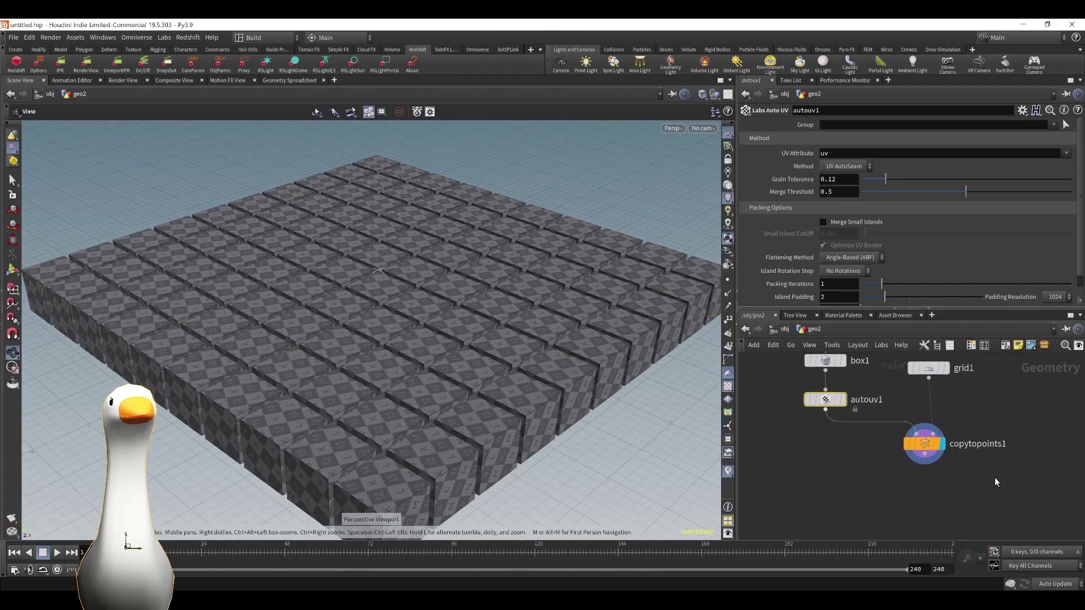
Add a Paint Color node after Copy to Points and display its output.
{"action": "key", "text": "Tab"}
{"action": "type", "text": "mate"}
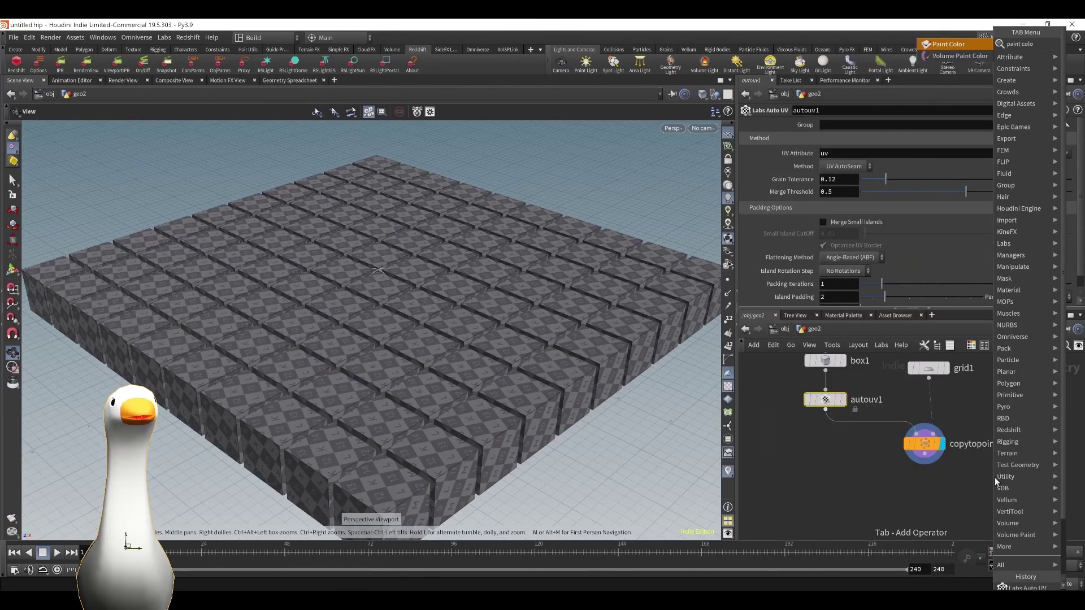
{"action": "key", "text": "Return"}
{"action": "left_click", "coordinate": [917, 494]}
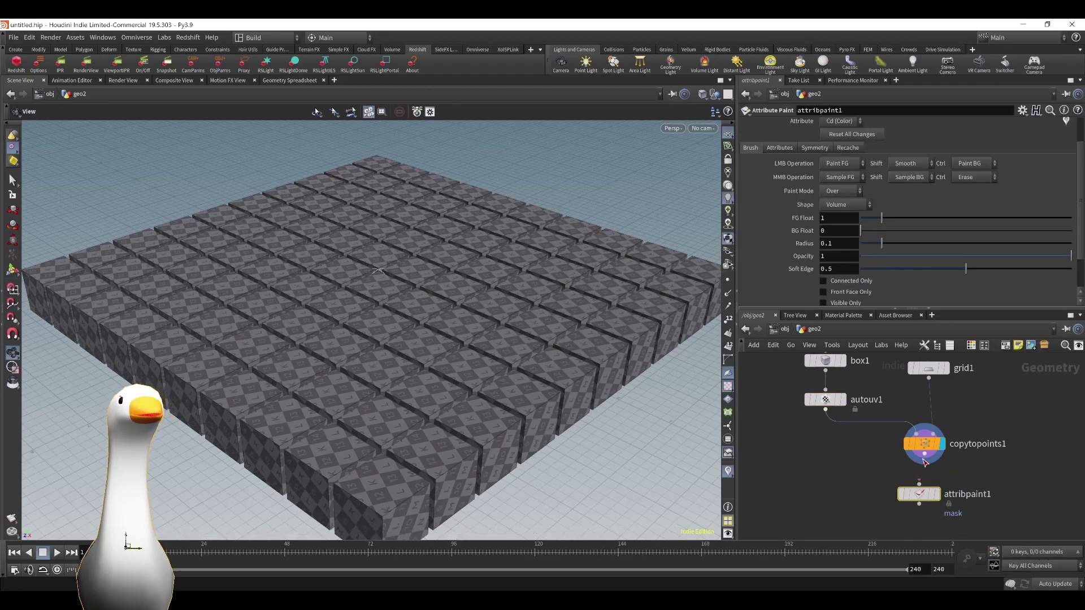
{"action": "left_click", "coordinate": [941, 489]}
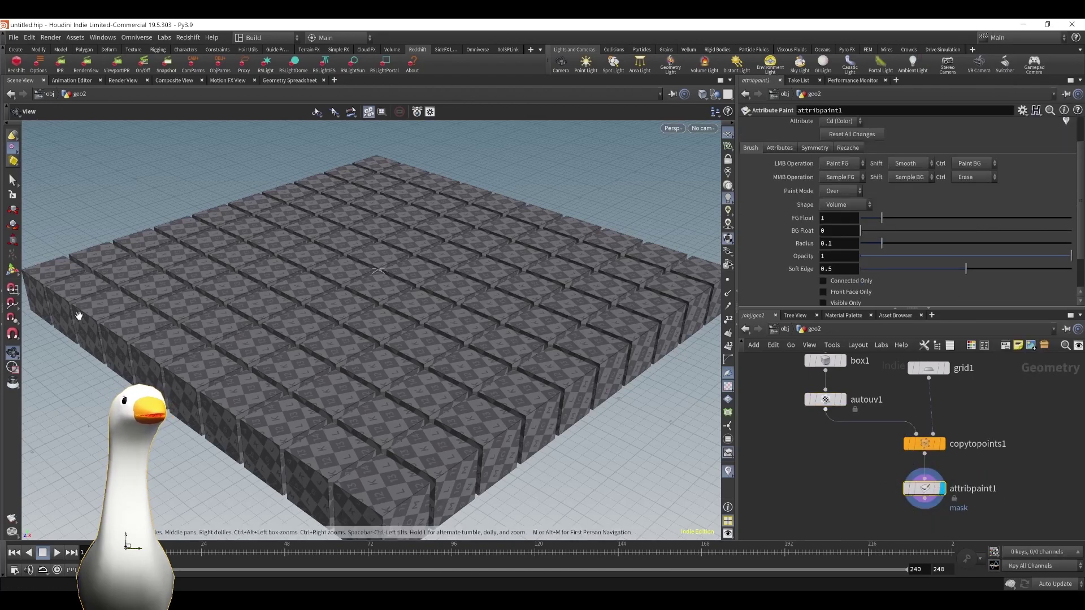
Paint a red zigzag stroke across the copied boxes with a brush radius of 0.595.
{"action": "key", "text": "Return"}
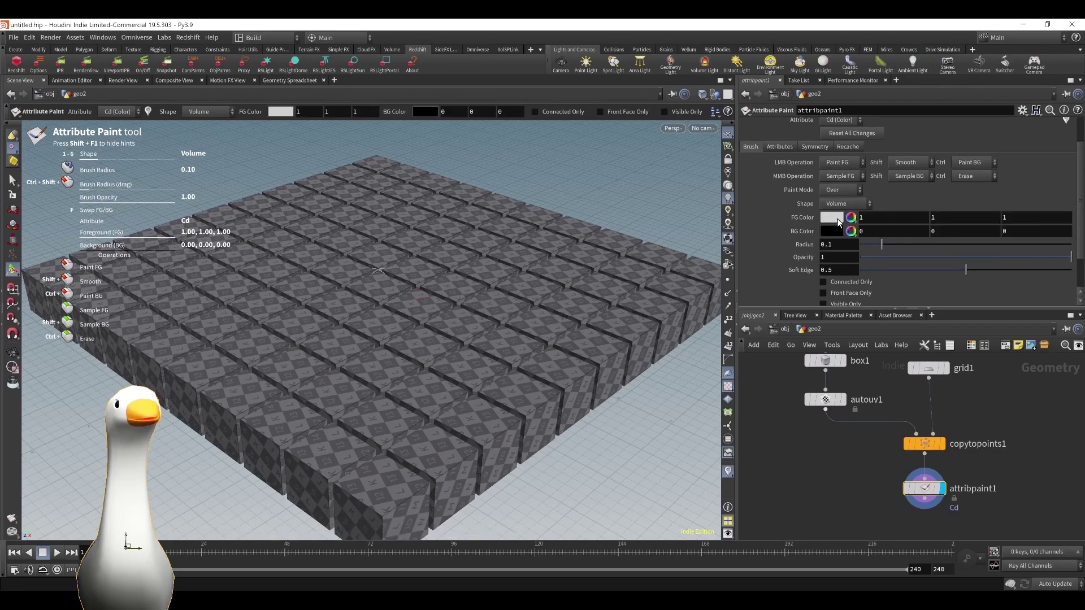
{"action": "left_click", "coordinate": [838, 222]}
{"action": "left_click", "coordinate": [825, 195]}
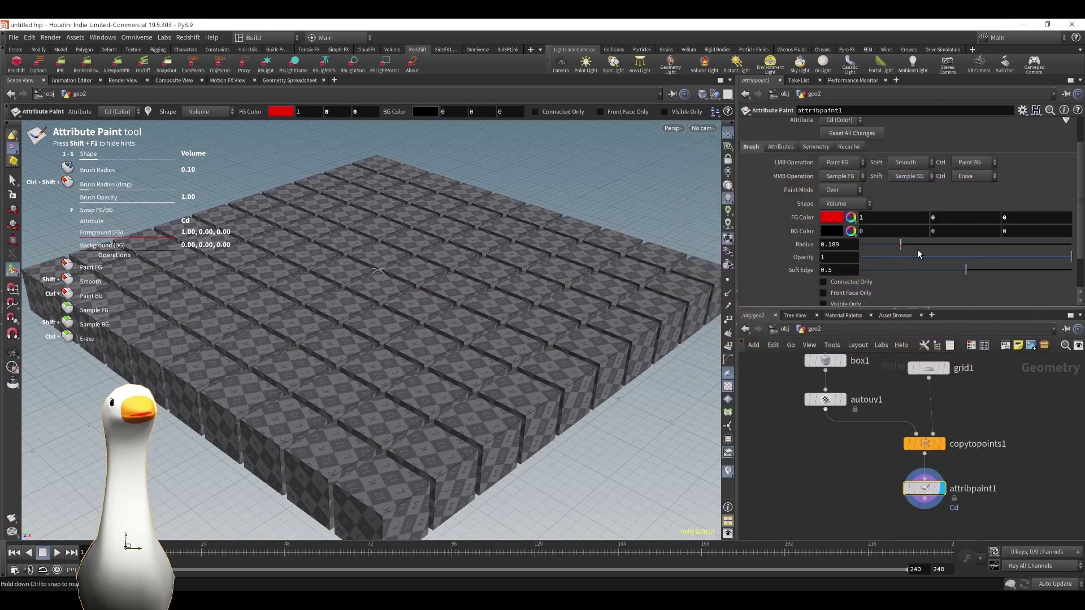
{"action": "left_click_drag", "start_coordinate": [917, 249], "coordinate": [986, 245]}
{"action": "mouse_move", "coordinate": [347, 193]}
{"action": "left_mouse_down"}
{"action": "mouse_move", "coordinate": [470, 273]}
{"action": "mouse_move", "coordinate": [405, 371]}
{"action": "mouse_move", "coordinate": [393, 452]}
{"action": "left_mouse_up"}
{"action": "left_click_drag", "start_coordinate": [564, 401], "coordinate": [586, 283], "text": "alt"}
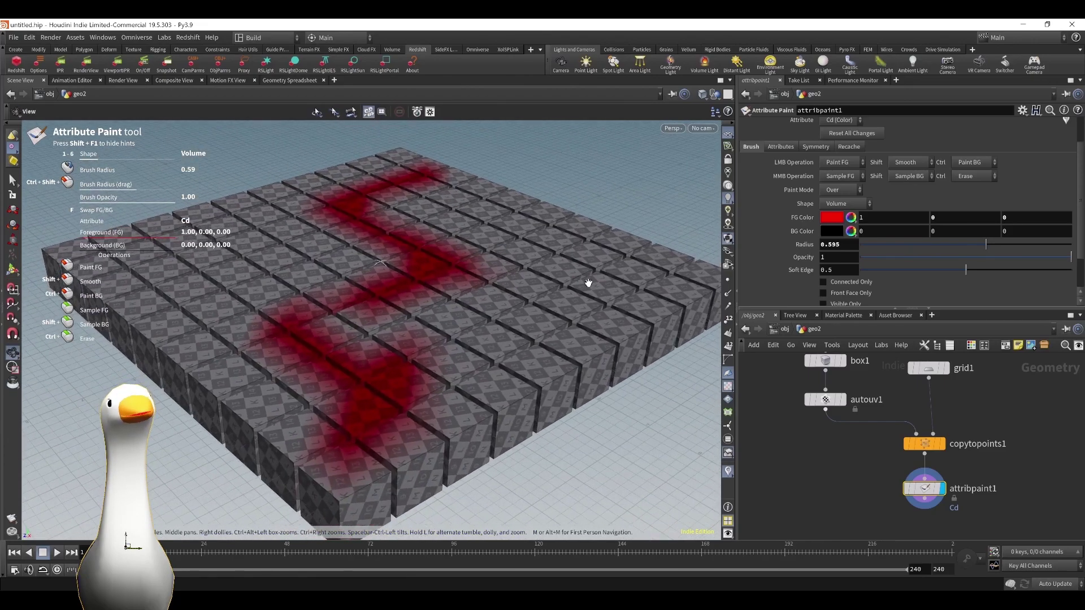
Delete the attribute paint node and inspect the copied boxes' UVs.
{"action": "key", "text": "Delete"}
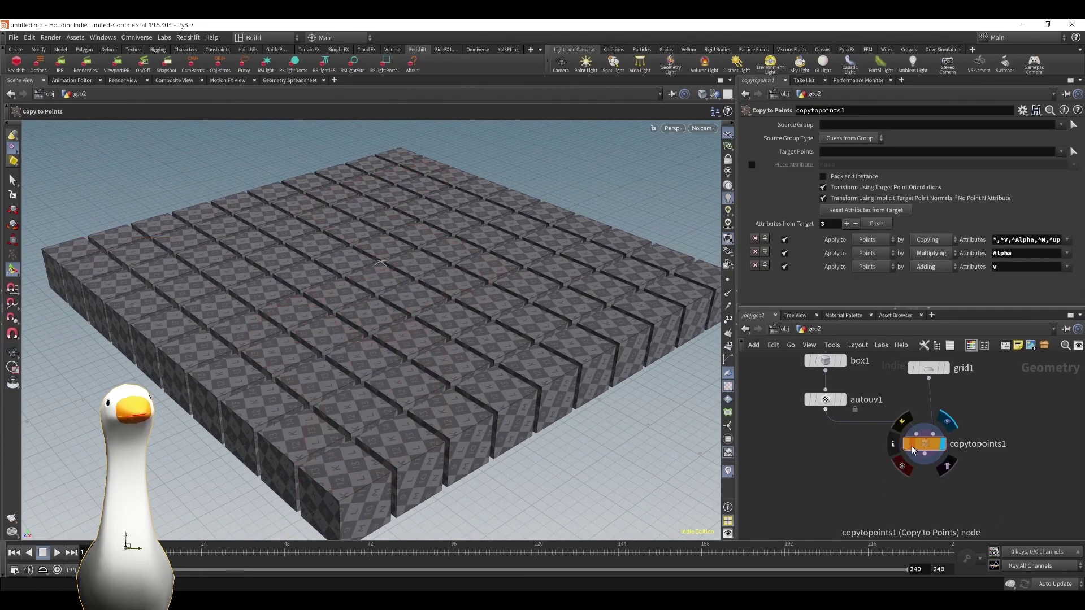
{"action": "key", "text": "Escape"}
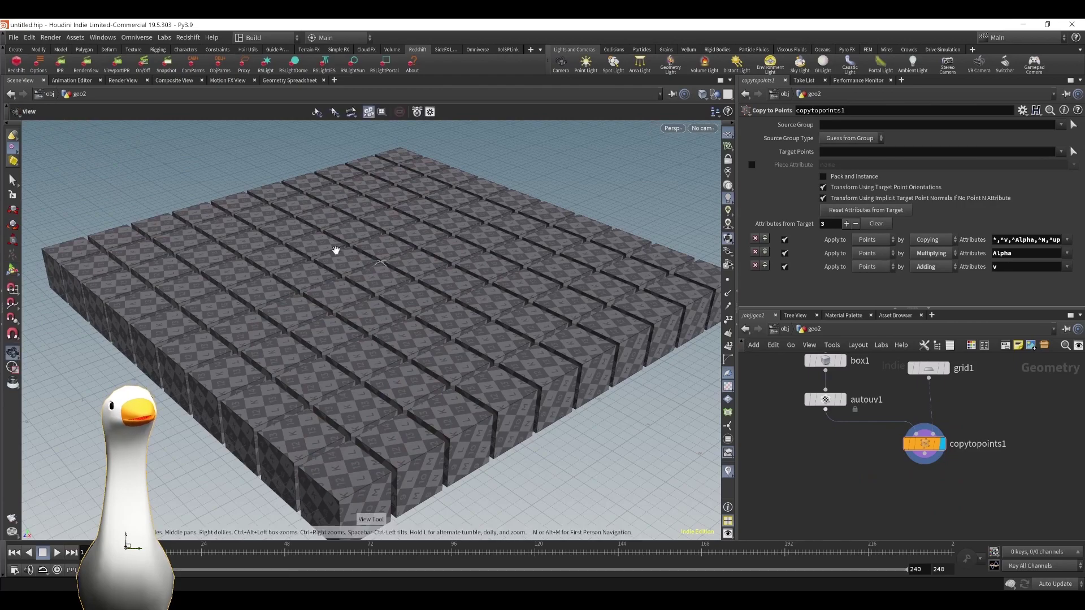
{"action": "key", "text": "space+5"}
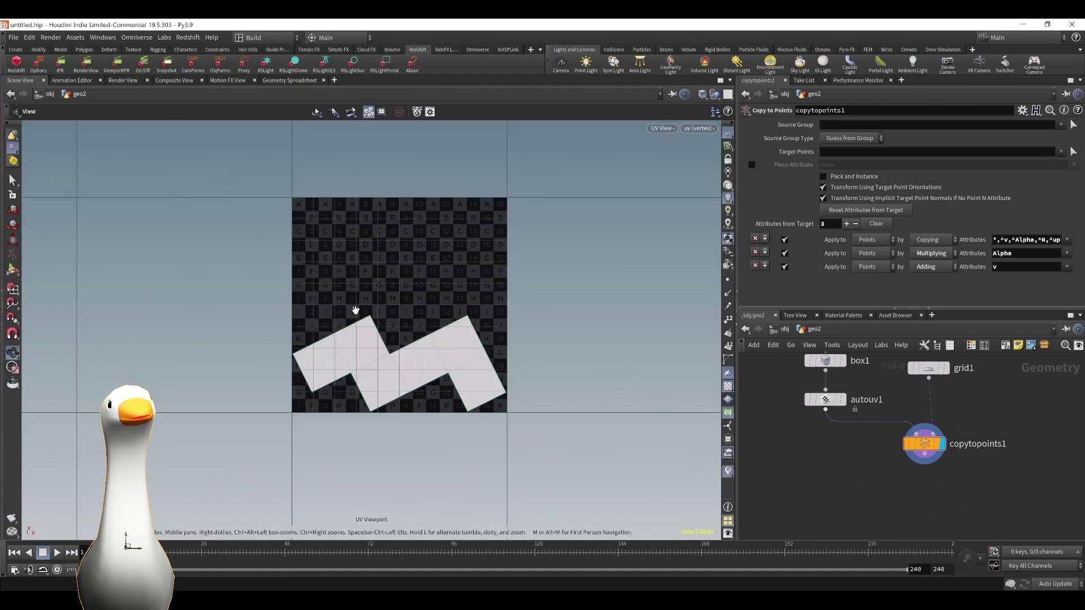
{"action": "key", "text": "space+1"}
Add a UV Layout node after Copy to Points, display it, and view the packed islands in UV space.
{"action": "middle_click_drag", "start_coordinate": [996, 497], "coordinate": [957, 472]}
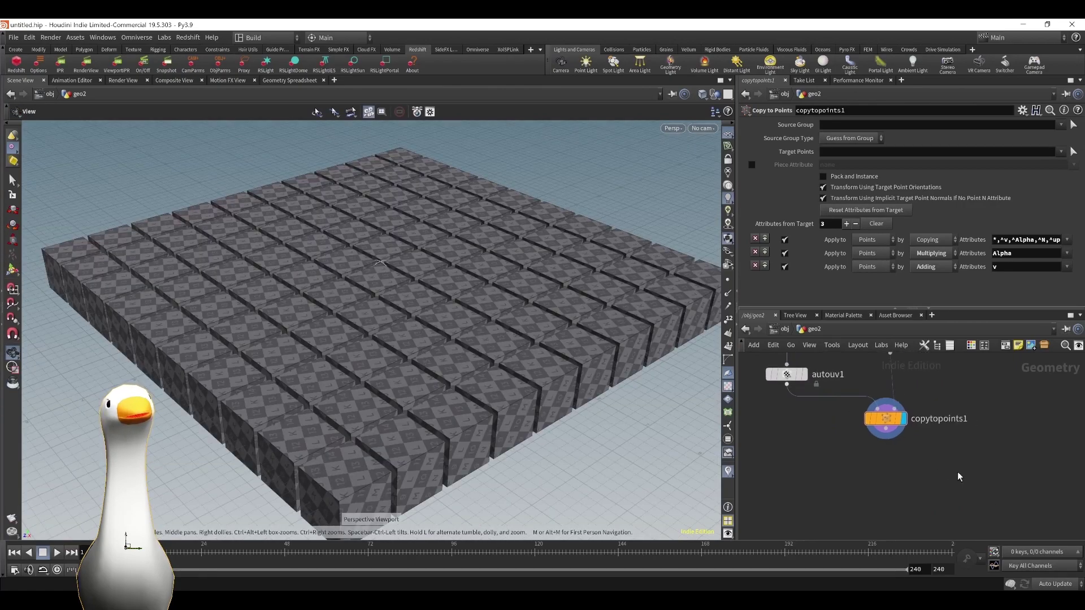
{"action": "key", "text": "Tab"}
{"action": "type", "text": "uv layout"}
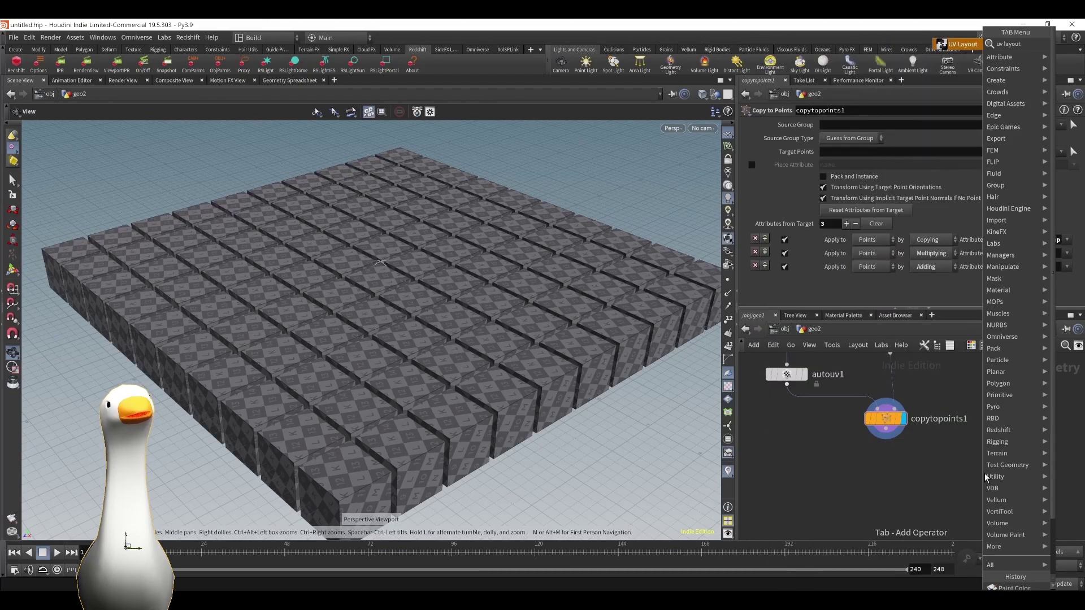
{"action": "key", "text": "Return"}
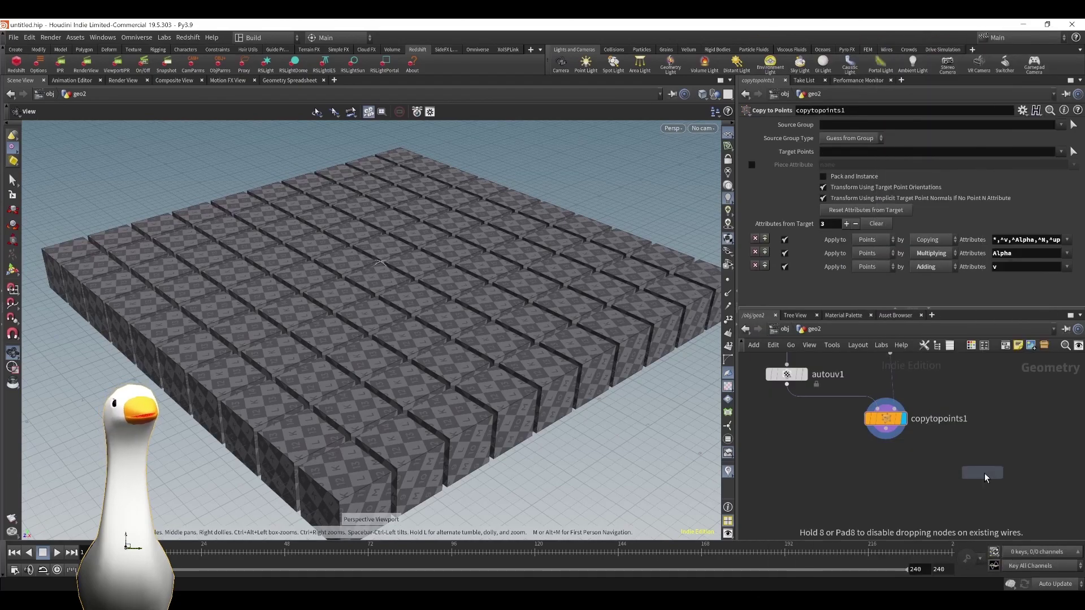
{"action": "left_click", "coordinate": [891, 479]}
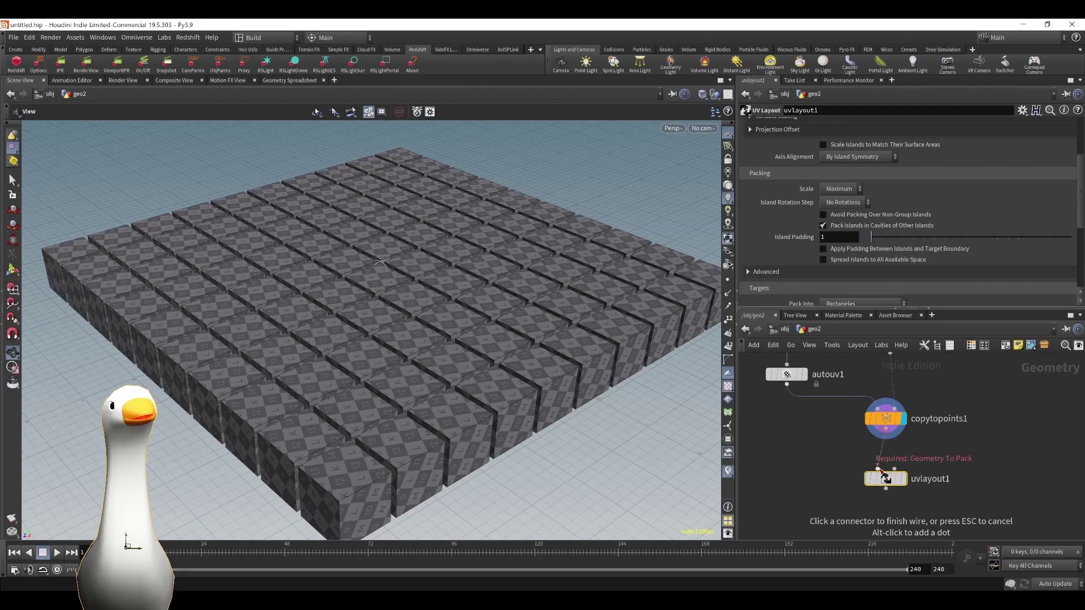
{"action": "key", "text": "space+5"}
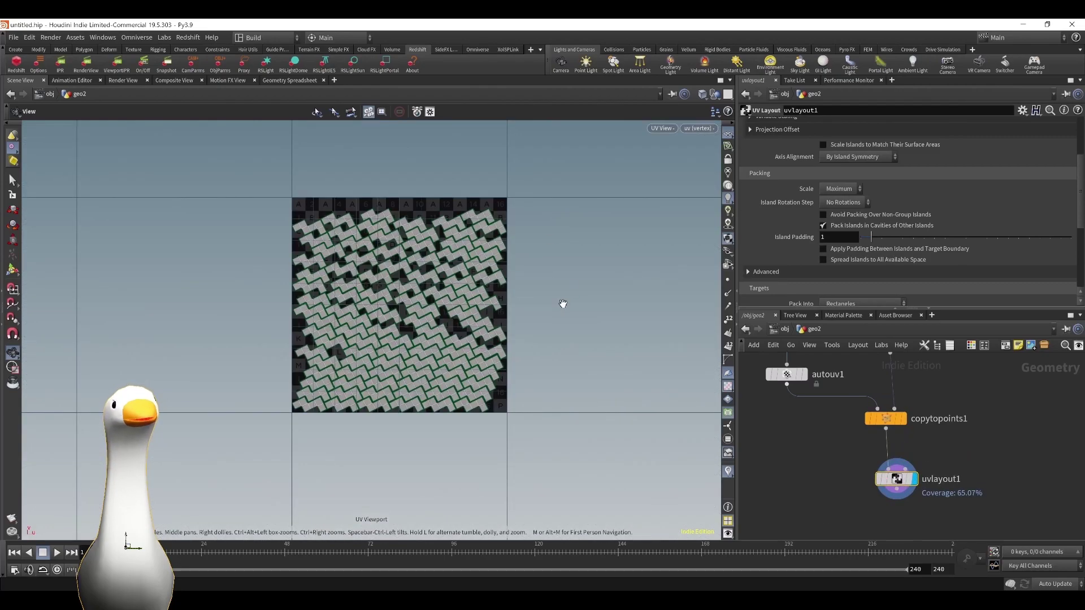
{"action": "scroll", "coordinate": [556, 305], "scroll_direction": "up", "scroll_amount": 1}
{"action": "middle_click_drag", "start_coordinate": [642, 310], "coordinate": [579, 312]}
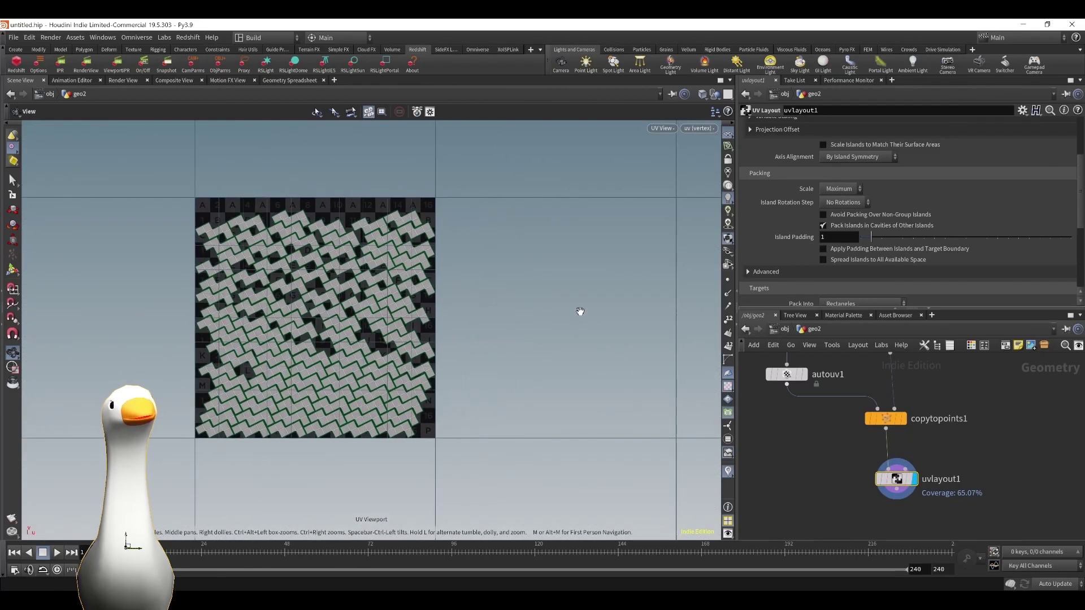
Try a Fixed packing scale of 0.335 on the UV Layout node and return the scale to Maximum.
{"action": "scroll", "coordinate": [951, 217], "scroll_direction": "up", "scroll_amount": 2}
{"action": "scroll", "coordinate": [952, 218], "scroll_direction": "down", "scroll_amount": 2}
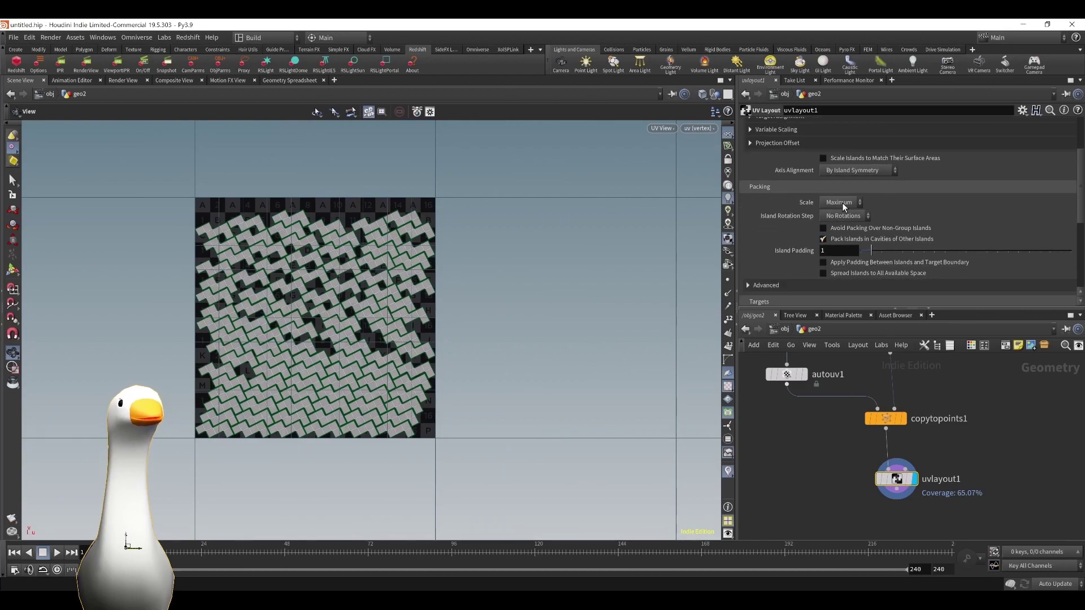
{"action": "left_click", "coordinate": [832, 226]}
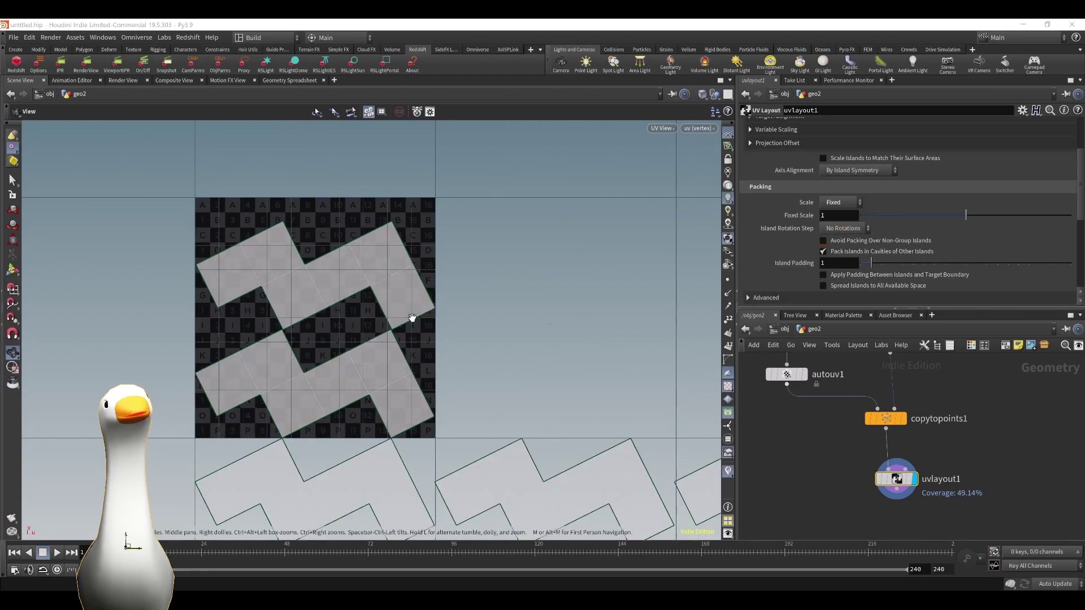
{"action": "left_click_drag", "start_coordinate": [941, 216], "coordinate": [897, 222]}
{"action": "left_click", "coordinate": [839, 203]}
{"action": "left_click", "coordinate": [842, 212]}
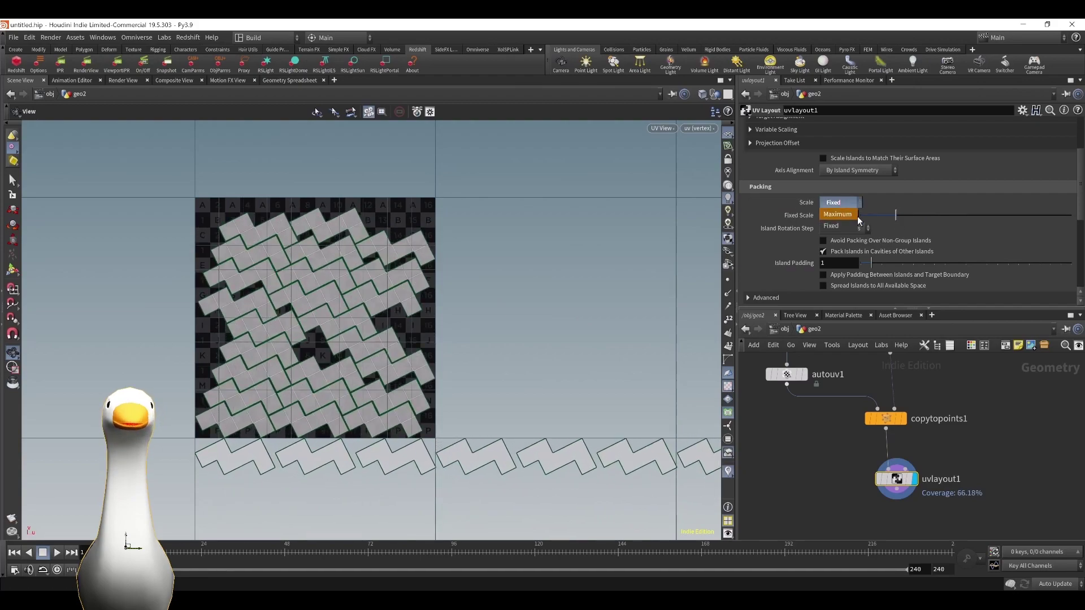
Pack the UV islands into UDIM Tiles and set the packing scale to Fixed.
{"action": "scroll", "coordinate": [863, 208], "scroll_direction": "down", "scroll_amount": 2}
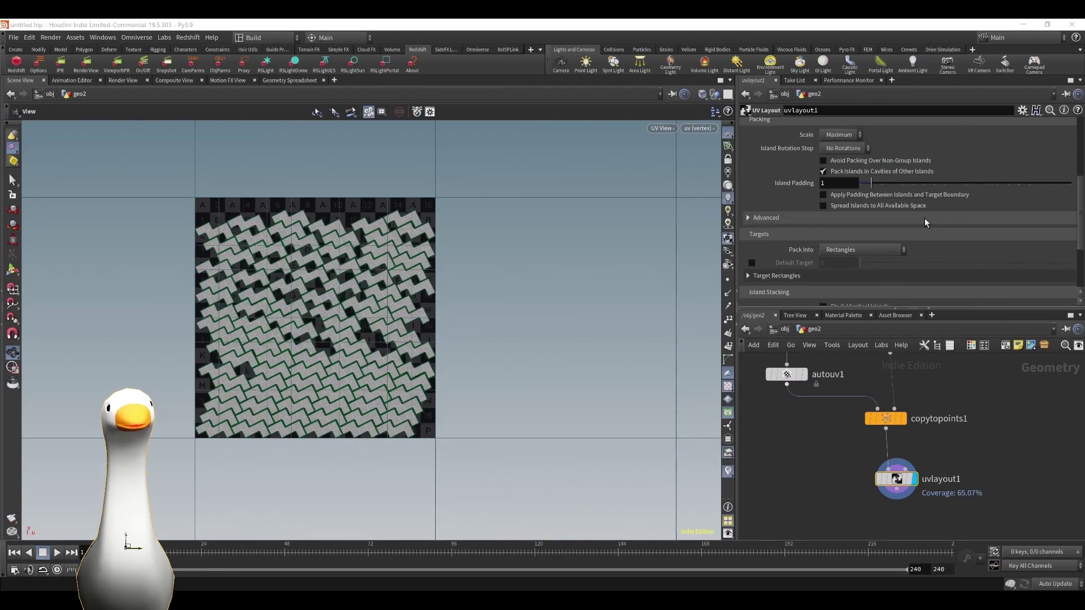
{"action": "left_click", "coordinate": [865, 250]}
{"action": "left_click", "coordinate": [847, 273]}
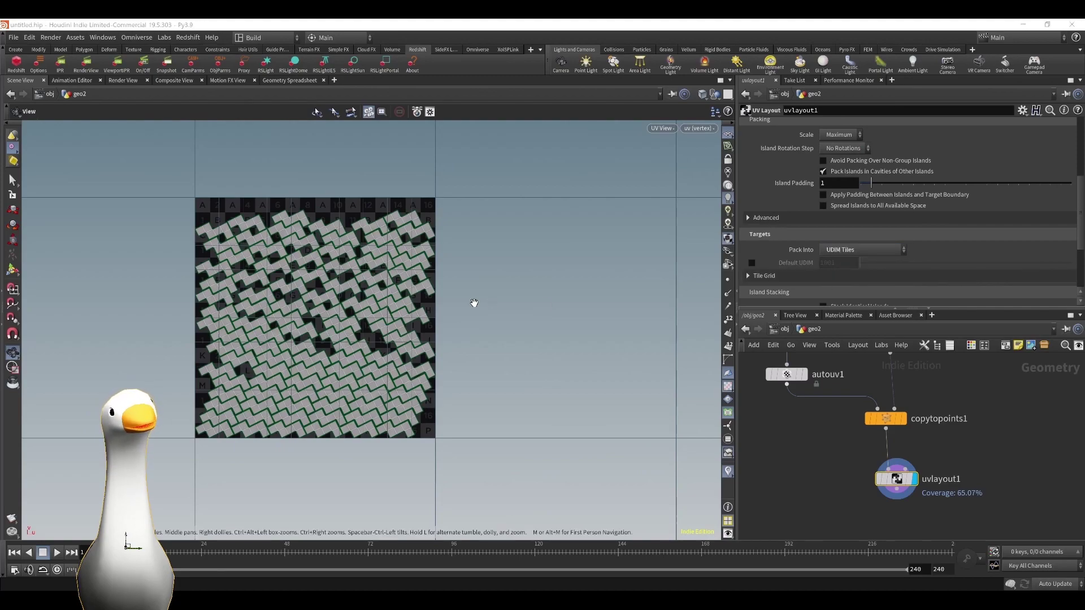
{"action": "scroll", "coordinate": [942, 258], "scroll_direction": "up", "scroll_amount": 1}
{"action": "left_click", "coordinate": [839, 162]}
{"action": "left_click", "coordinate": [839, 162]}
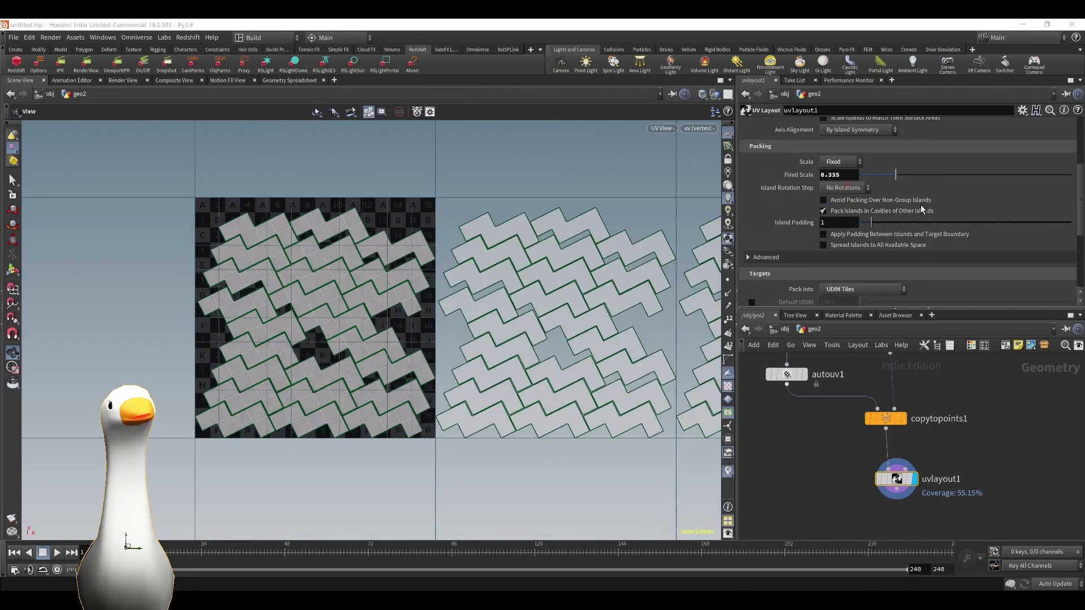
Enable spreading islands to all available space and set the fixed scale to 0.35.
{"action": "scroll", "coordinate": [551, 301], "scroll_direction": "down", "scroll_amount": 2}
{"action": "scroll", "coordinate": [551, 301], "scroll_direction": "down", "scroll_amount": 3}
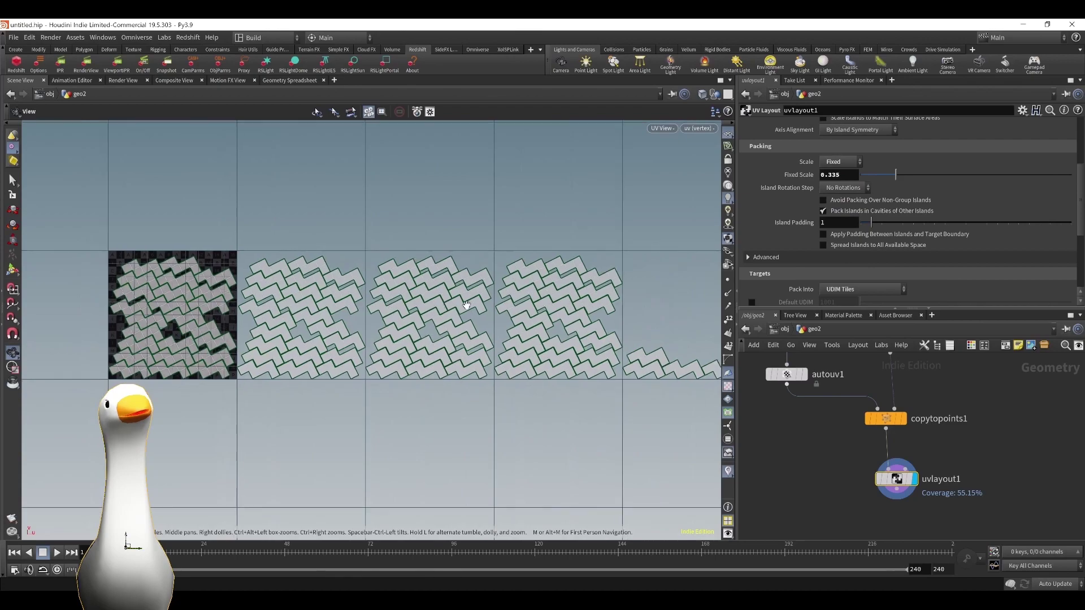
{"action": "left_click_drag", "start_coordinate": [877, 175], "coordinate": [895, 189]}
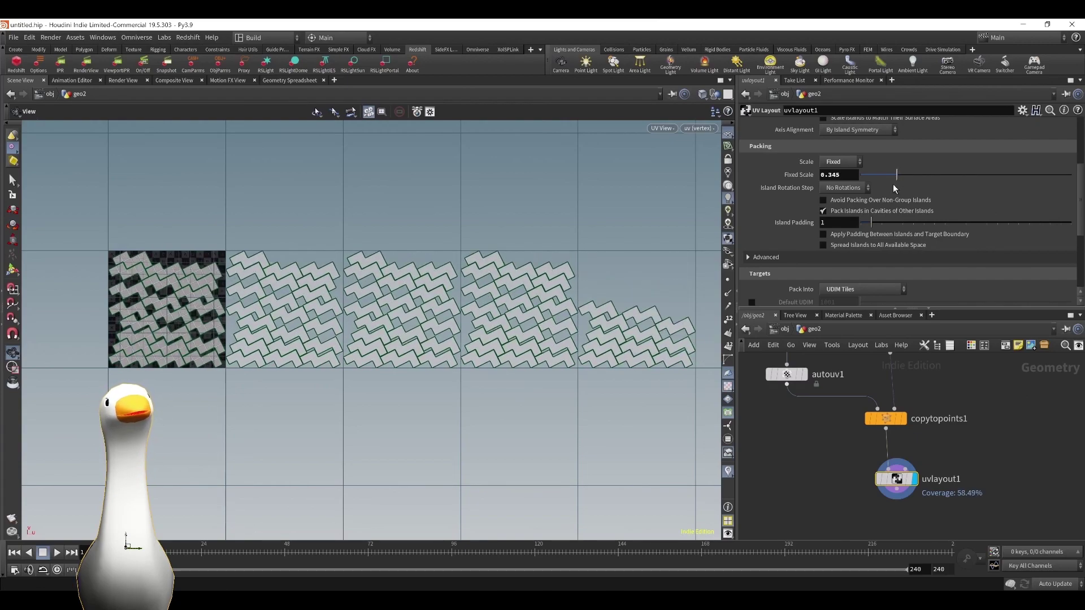
{"action": "left_click", "coordinate": [839, 246]}
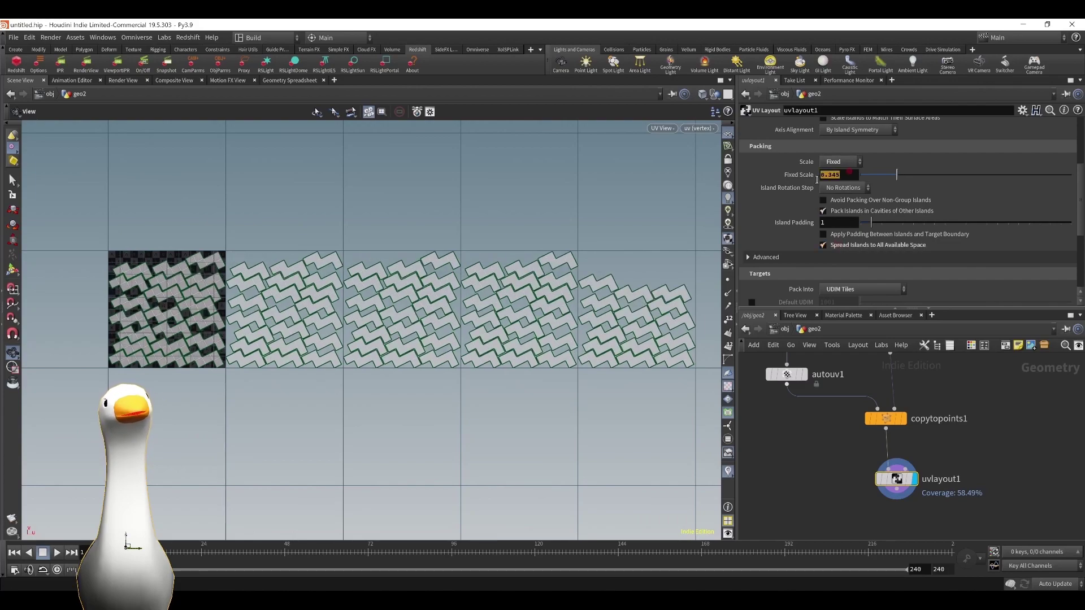
{"action": "type", "text": ".35"}
{"action": "key", "text": "Return"}
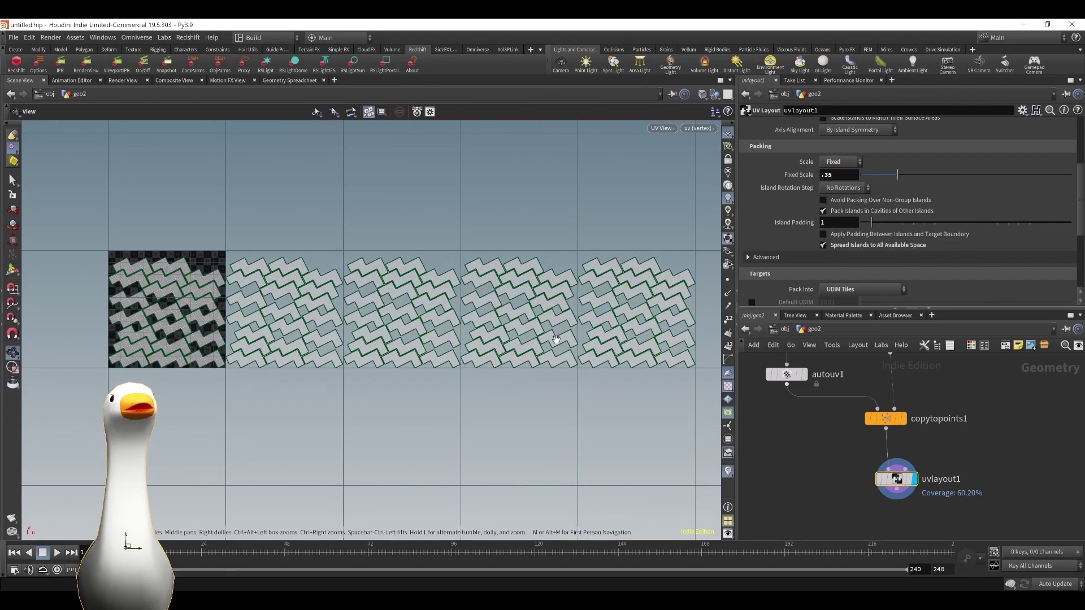
Set the UDIM tile grid of the UV Layout node to 5 columns.
{"action": "scroll", "coordinate": [514, 244], "scroll_direction": "down", "scroll_amount": 2}
{"action": "middle_click_drag", "start_coordinate": [517, 242], "coordinate": [477, 254]}
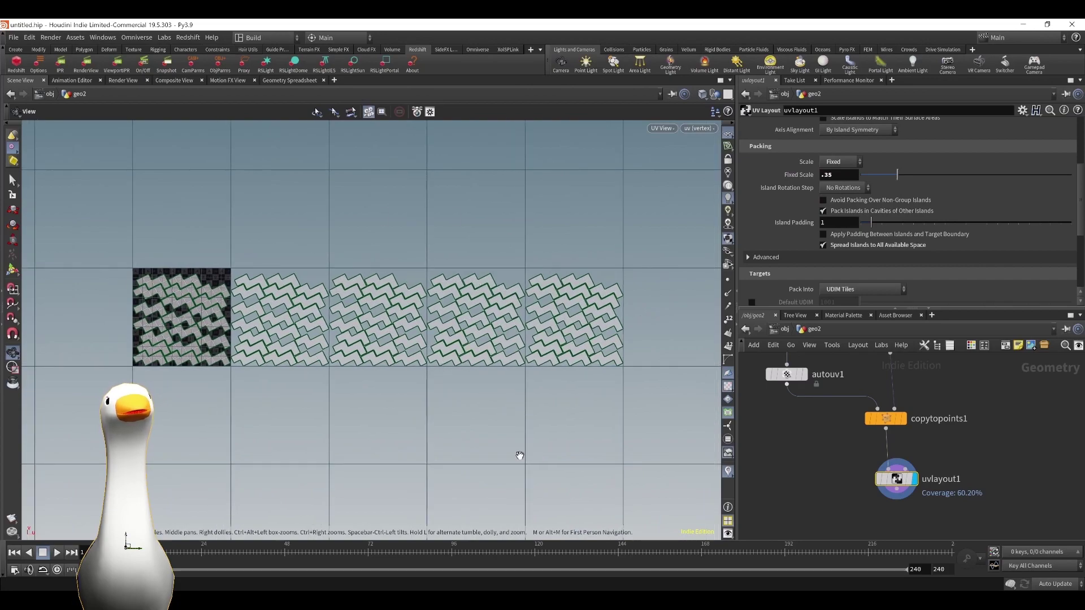
{"action": "scroll", "coordinate": [944, 182], "scroll_direction": "down", "scroll_amount": 3}
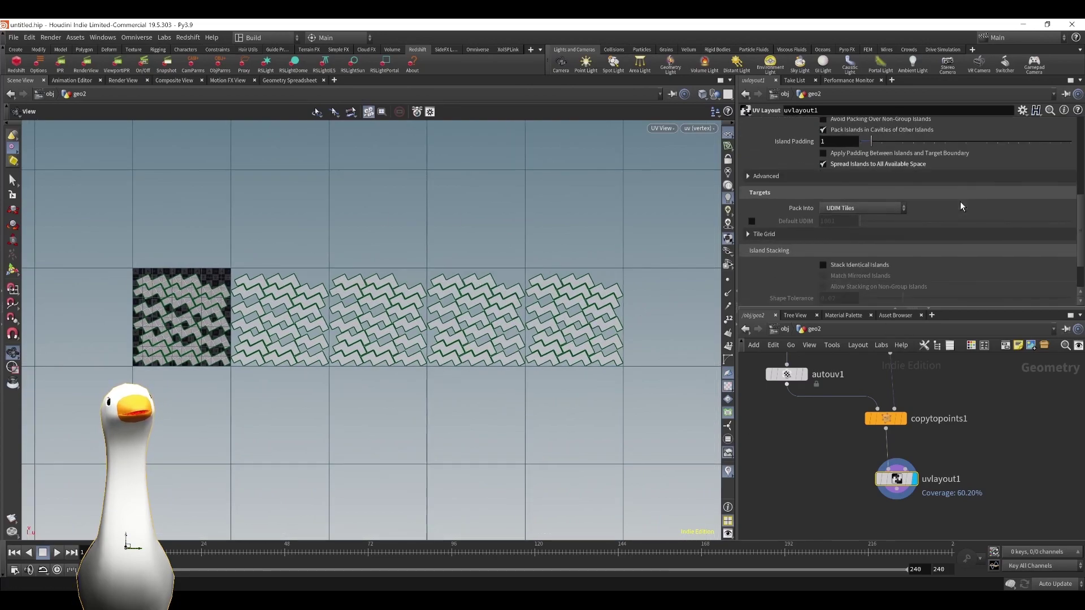
{"action": "mouse_move", "coordinate": [913, 250]}
{"action": "left_mouse_down"}
{"action": "mouse_move", "coordinate": [871, 254]}
{"action": "mouse_move", "coordinate": [904, 249]}
{"action": "left_mouse_up"}
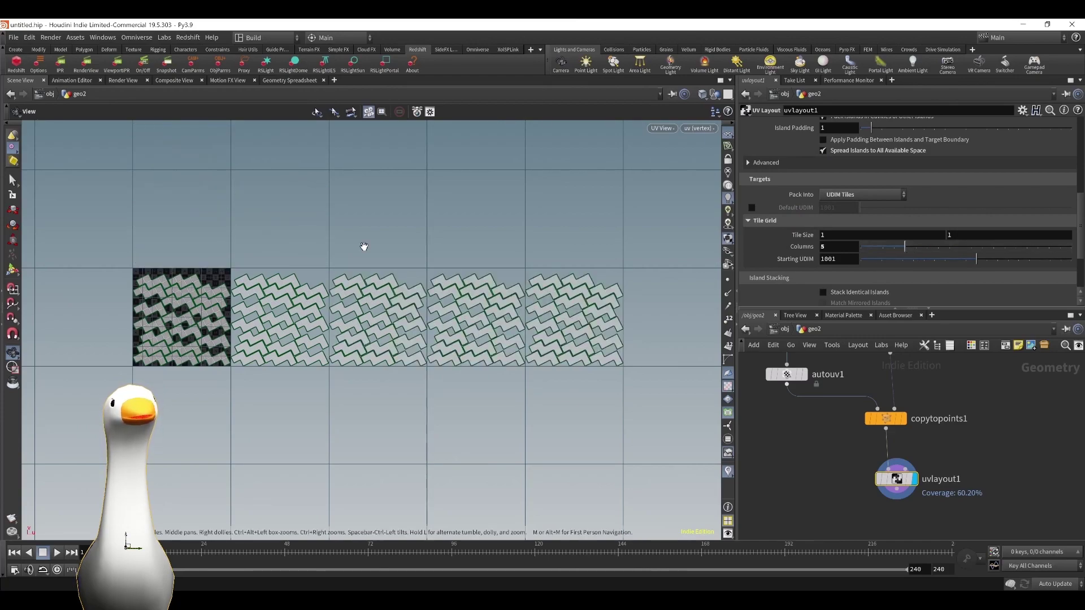
Show the copied boxes in the perspective viewport as wireframe.
{"action": "middle_click_drag", "start_coordinate": [1031, 500], "coordinate": [1056, 464]}
{"action": "key", "text": "Tab"}
{"action": "key", "text": "space+1"}
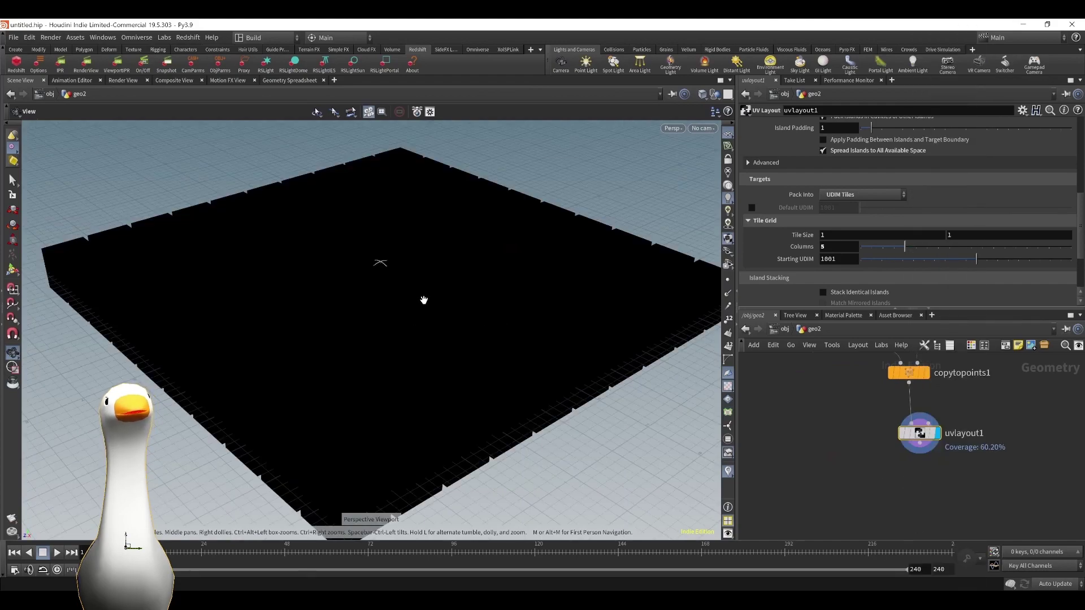
{"action": "scroll", "coordinate": [424, 301], "scroll_direction": "down", "scroll_amount": 2}
{"action": "key", "text": "w"}
{"action": "middle_click_drag", "start_coordinate": [1025, 482], "coordinate": [991, 461]}
Append a UV Quick Shade node to the UV Layout node and display its texture shaded in the viewport.
{"action": "key", "text": "Tab"}
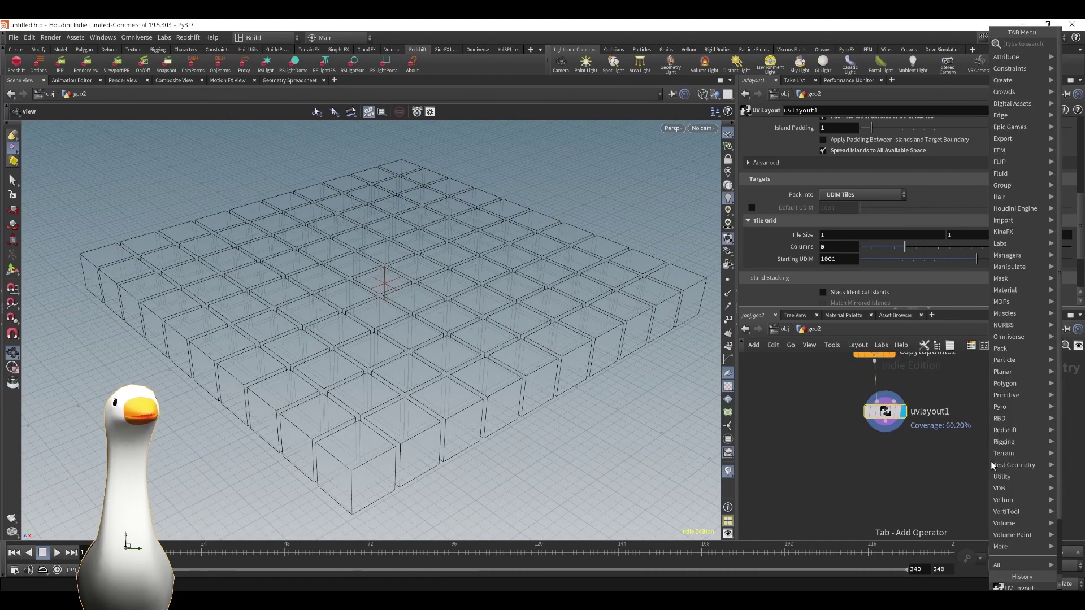
{"action": "type", "text": "quick"}
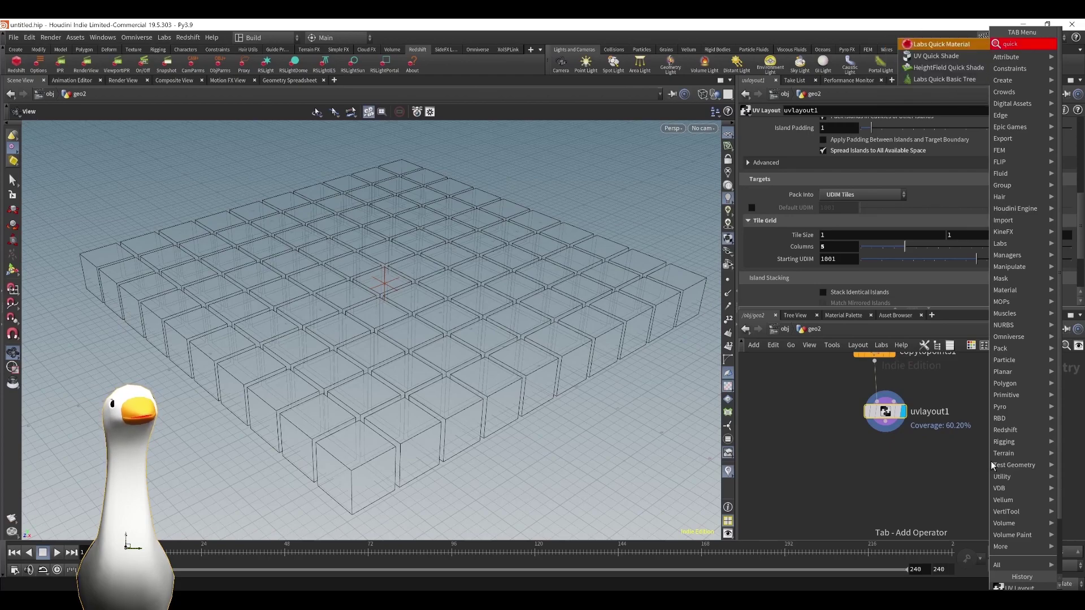
{"action": "key", "text": "Down"}
{"action": "key", "text": "Return"}
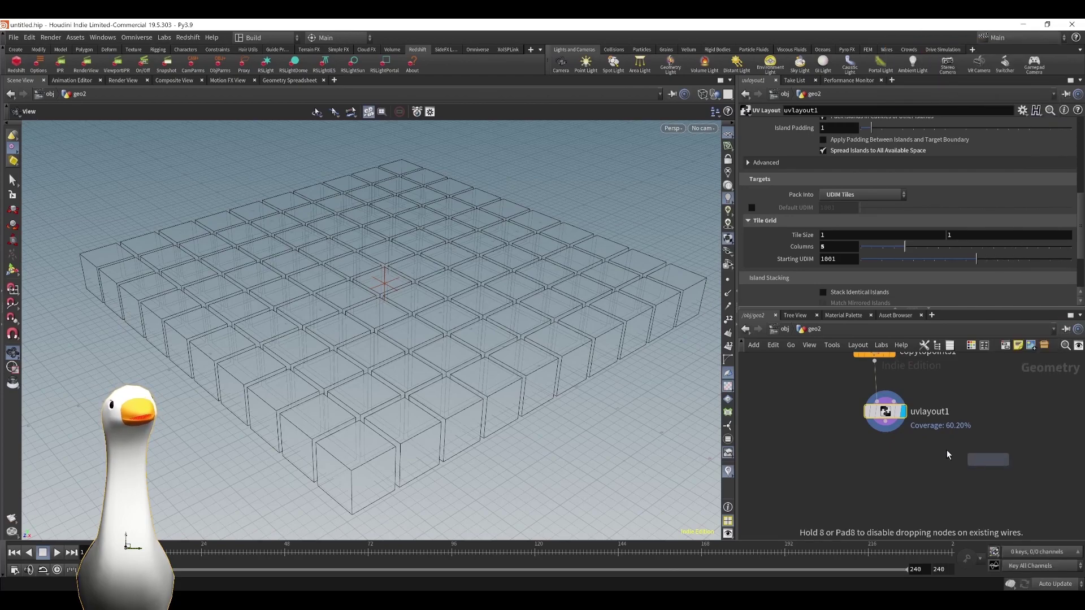
{"action": "left_click", "coordinate": [885, 455]}
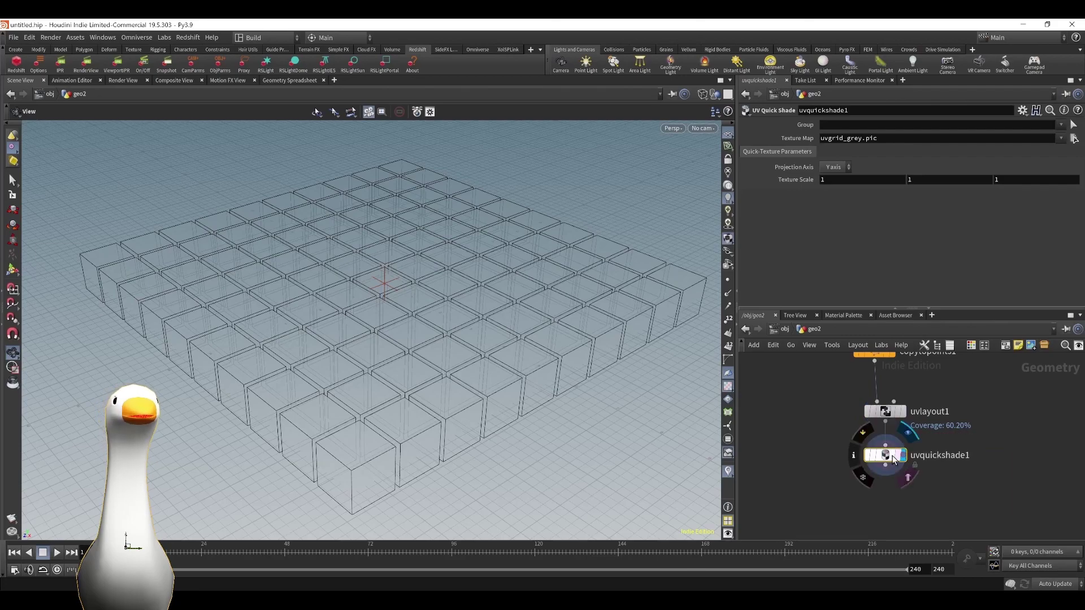
{"action": "left_click", "coordinate": [902, 455]}
{"action": "key", "text": "w"}
{"action": "mouse_move", "coordinate": [616, 371]}
{"action": "left_mouse_down"}
{"action": "mouse_move", "coordinate": [608, 356]}
{"action": "mouse_move", "coordinate": [628, 369]}
{"action": "left_mouse_up"}
{"action": "scroll", "coordinate": [978, 476], "scroll_direction": "up", "scroll_amount": 1}
{"action": "scroll", "coordinate": [976, 473], "scroll_direction": "down", "scroll_amount": 2}
Append a ROP FBX Output node below the UV Quick Shade node.
{"action": "key", "text": "Tab"}
{"action": "type", "text": "rop"}
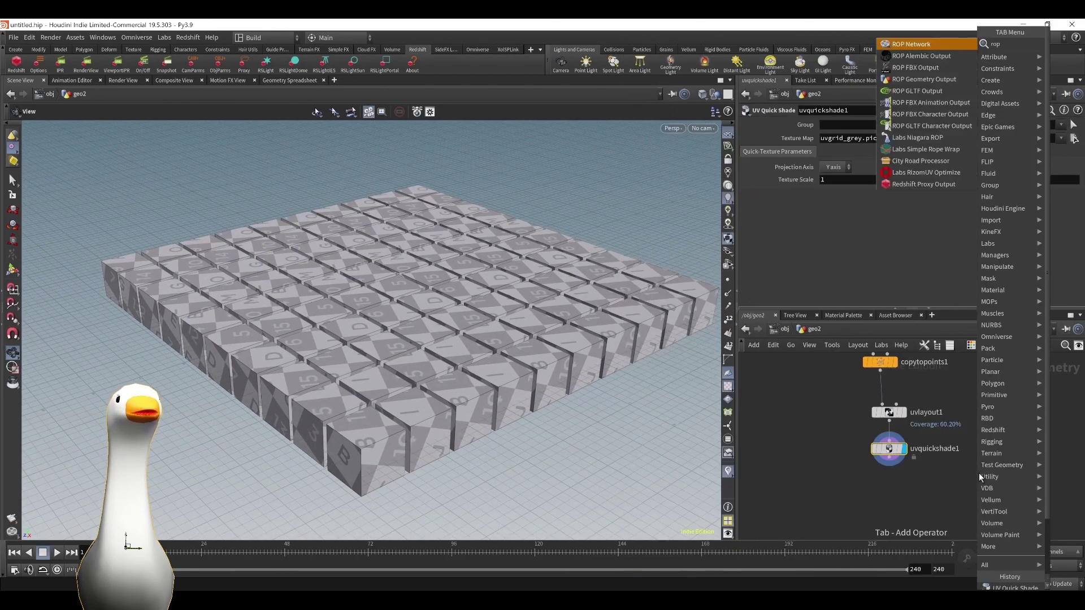
{"action": "key", "text": "Down"}
{"action": "key", "text": "Down"}
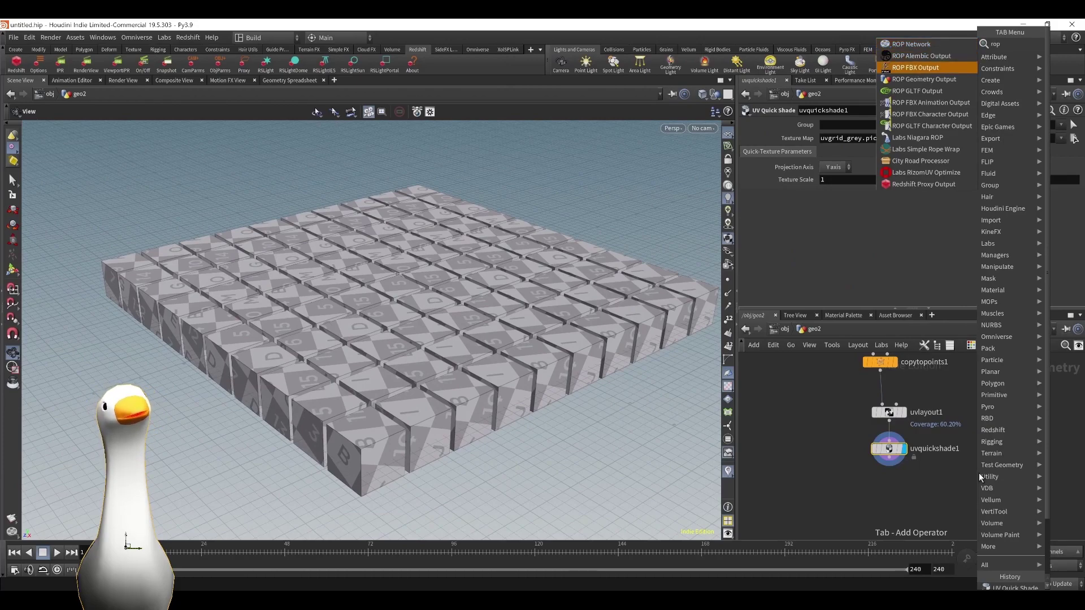
{"action": "key", "text": "Return"}
{"action": "left_click", "coordinate": [890, 493]}
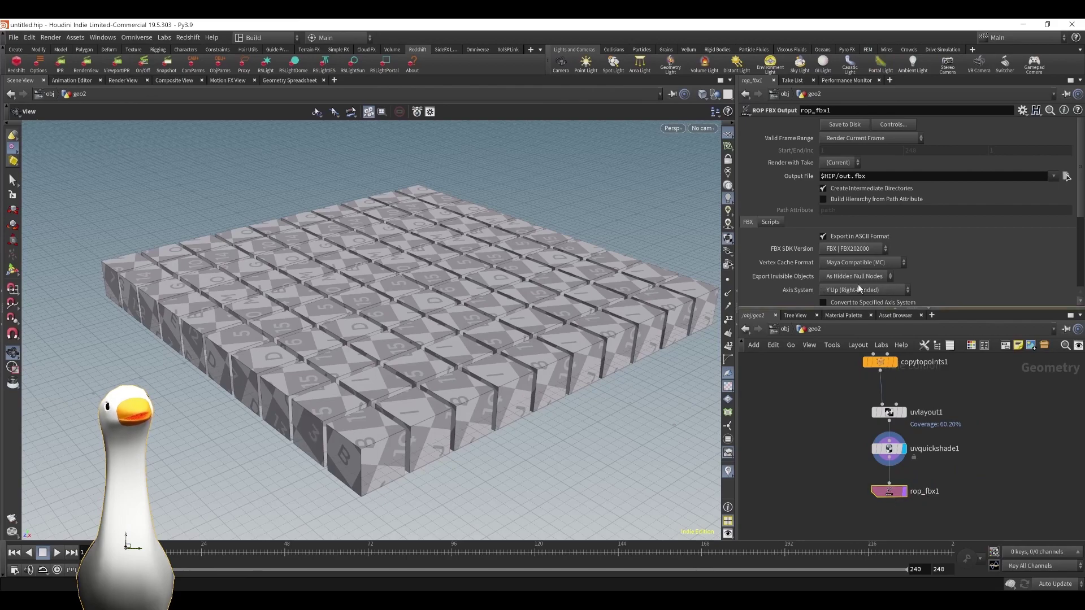
Move the UDIM branch aside, duplicate its UV Layout node under copytopoints1, and display the duplicate in the UV view.
{"action": "left_click_drag", "start_coordinate": [896, 503], "coordinate": [870, 510]}
{"action": "left_click_drag", "start_coordinate": [889, 413], "coordinate": [980, 410]}
{"action": "left_click", "coordinate": [912, 435]}
{"action": "left_click", "coordinate": [979, 409]}
{"action": "key", "text": "ctrl+v"}
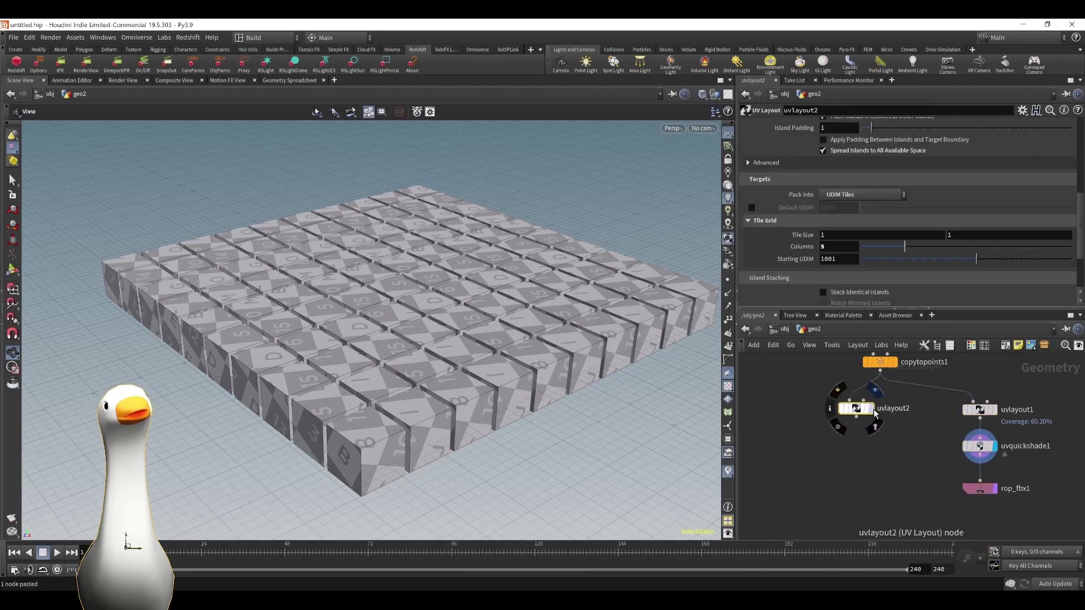
{"action": "left_click", "coordinate": [873, 409]}
{"action": "key", "text": "space+5"}
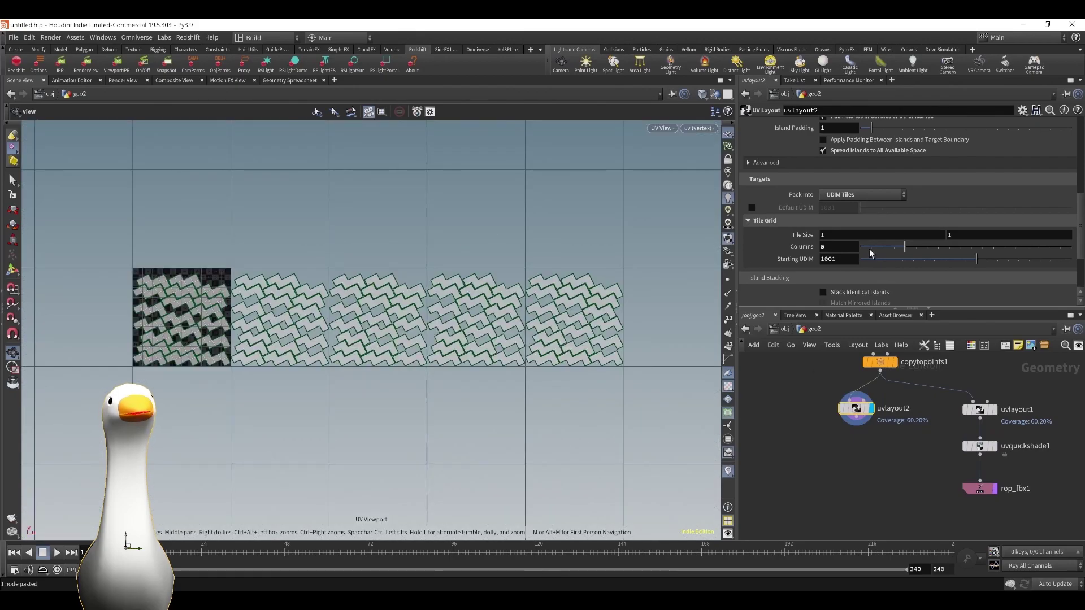
Make the duplicated UV Layout node pack into Rectangles with the packing scale set to Maximum.
{"action": "scroll", "coordinate": [870, 254], "scroll_direction": "up", "scroll_amount": 2}
{"action": "left_click", "coordinate": [842, 235]}
{"action": "left_click", "coordinate": [845, 250]}
{"action": "scroll", "coordinate": [845, 226], "scroll_direction": "up", "scroll_amount": 3}
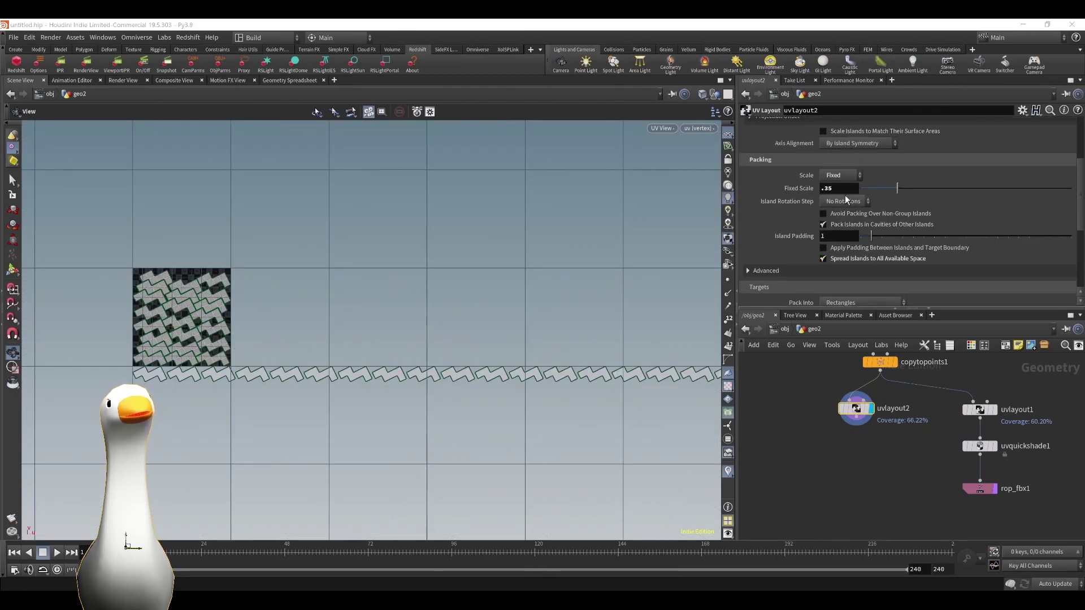
{"action": "left_click", "coordinate": [837, 188]}
{"action": "scroll", "coordinate": [210, 321], "scroll_direction": "up", "scroll_amount": 5}
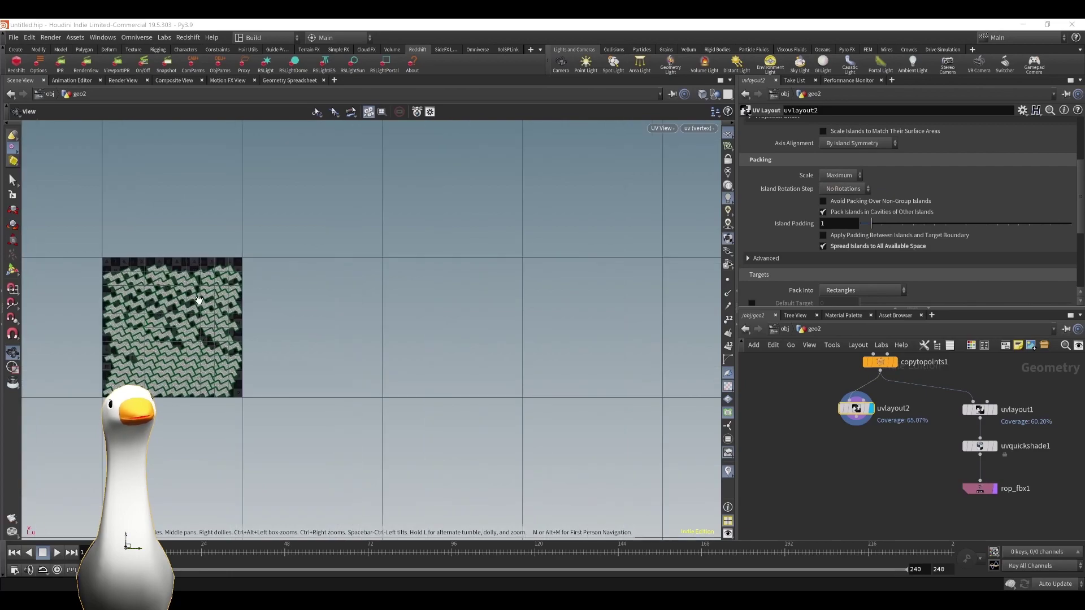
Turn off spreading islands to all available space and set the island padding to 3 on uvlayout2.
{"action": "scroll", "coordinate": [204, 321], "scroll_direction": "up", "scroll_amount": 2}
{"action": "middle_click_drag", "start_coordinate": [192, 324], "coordinate": [296, 314]}
{"action": "left_click", "coordinate": [827, 246]}
{"action": "mouse_move", "coordinate": [897, 221]}
{"action": "left_mouse_down"}
{"action": "mouse_move", "coordinate": [888, 223]}
{"action": "mouse_move", "coordinate": [900, 225]}
{"action": "left_mouse_up"}
{"action": "left_click", "coordinate": [842, 247]}
{"action": "left_click", "coordinate": [843, 247]}
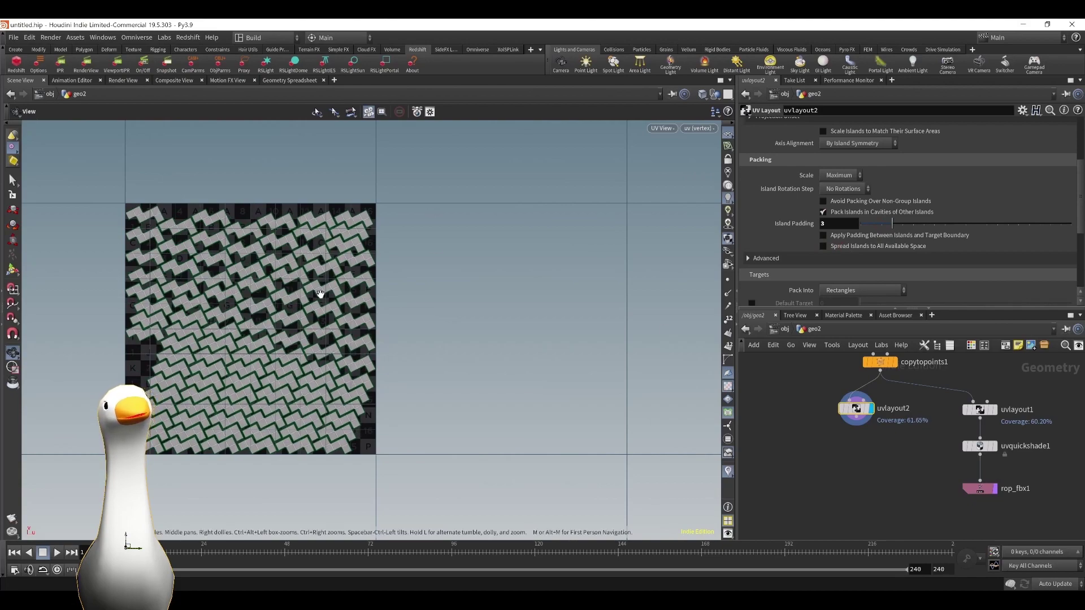
Copy the UV Quick Shade and FBX output nodes below uvlayout2 and display the copied quick shade in the perspective view.
{"action": "middle_click_drag", "start_coordinate": [919, 495], "coordinate": [907, 489]}
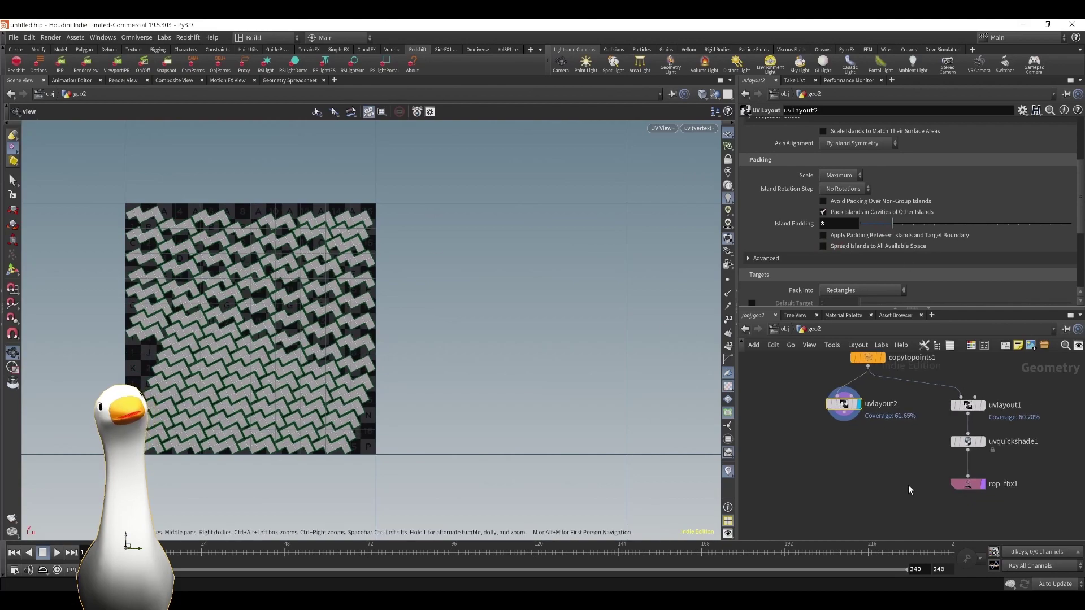
{"action": "left_click", "coordinate": [965, 441]}
{"action": "key", "text": "ctrl+c"}
{"action": "key", "text": "ctrl+v"}
{"action": "left_click_drag", "start_coordinate": [850, 421], "coordinate": [844, 438]}
{"action": "key", "text": "space+1"}
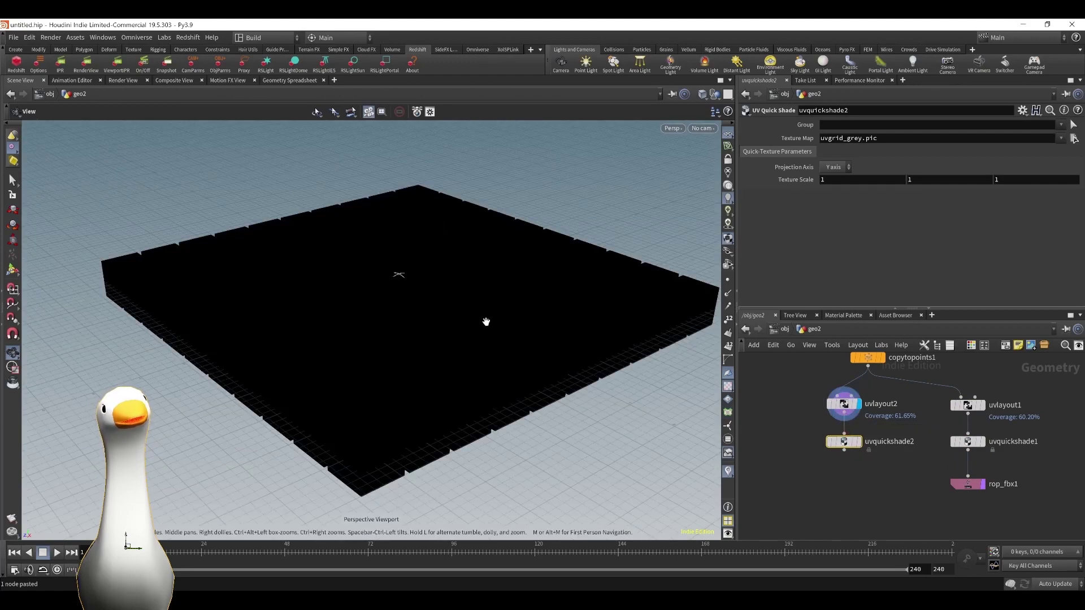
{"action": "left_click", "coordinate": [858, 441]}
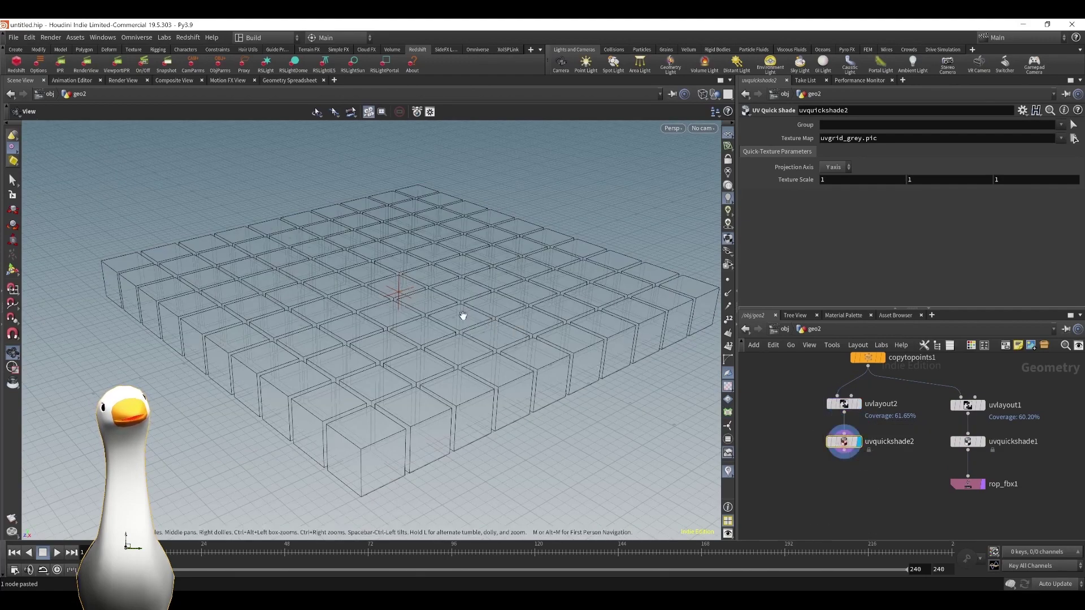
{"action": "mouse_move", "coordinate": [968, 483]}
{"action": "left_mouse_down", "text": "alt"}
{"action": "mouse_move", "coordinate": [825, 486]}
{"action": "mouse_move", "coordinate": [856, 474]}
{"action": "left_mouse_up", "text": "alt"}
Enclose the two branches in network boxes named "Single UV" and "UDIM UV's".
{"action": "scroll", "coordinate": [856, 432], "scroll_direction": "down", "scroll_amount": 2}
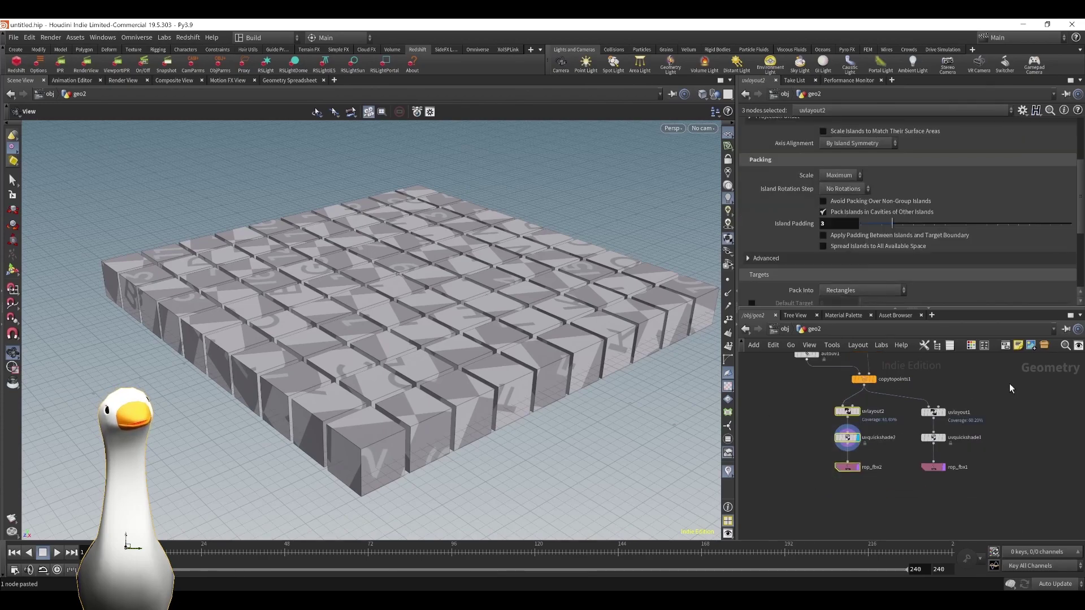
{"action": "left_click", "coordinate": [1003, 350]}
{"action": "scroll", "coordinate": [854, 403], "scroll_direction": "up", "scroll_amount": 2}
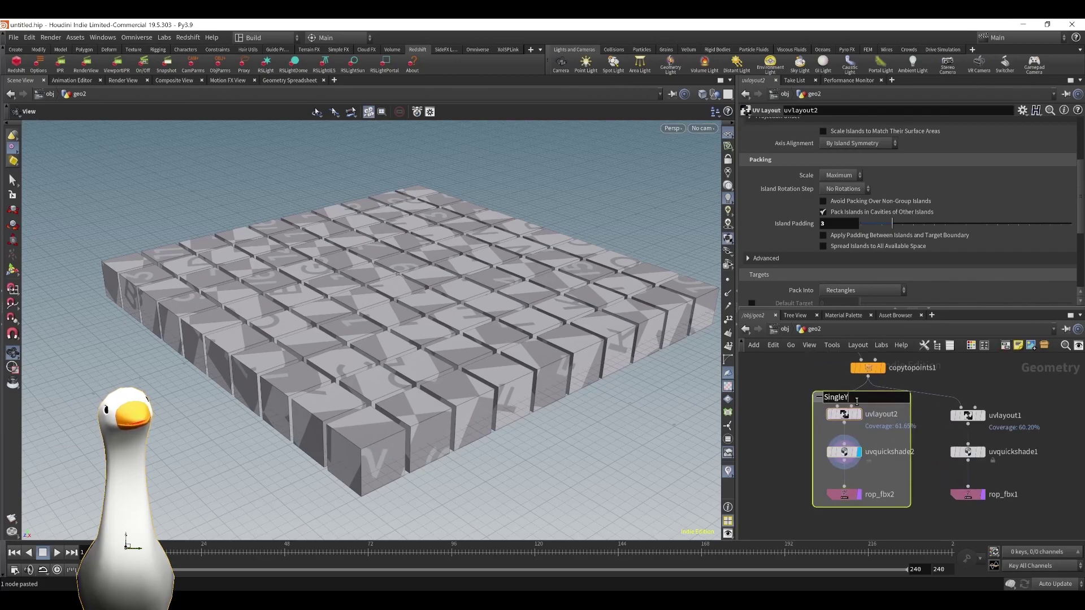
{"action": "key", "text": "Return"}
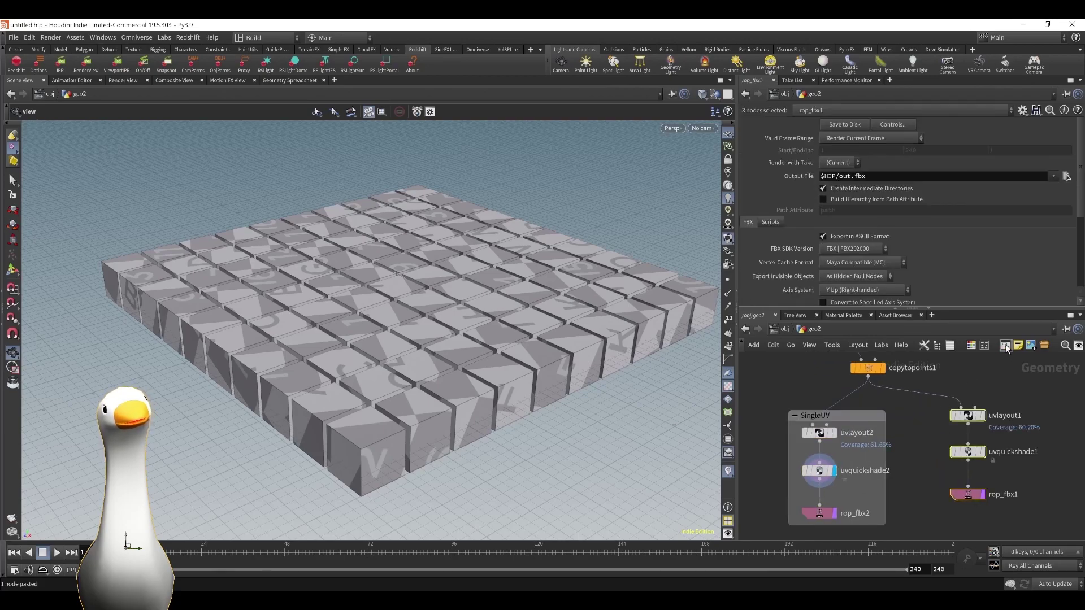
{"action": "left_click", "coordinate": [1005, 346]}
{"action": "left_click_drag", "start_coordinate": [988, 401], "coordinate": [986, 414]}
{"action": "double_click", "coordinate": [980, 414]}
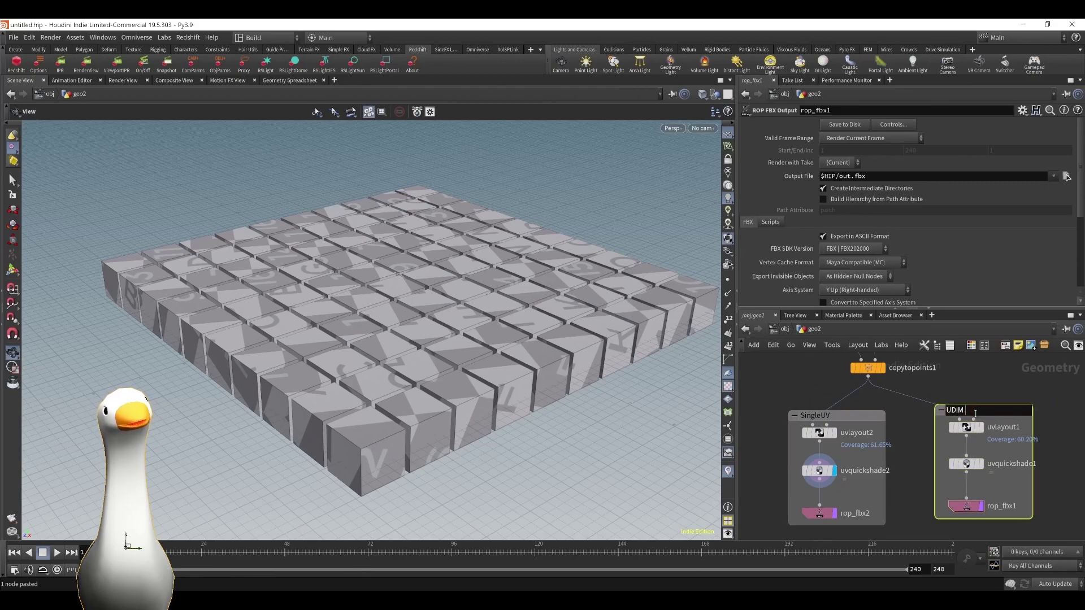
{"action": "key", "text": "Return"}
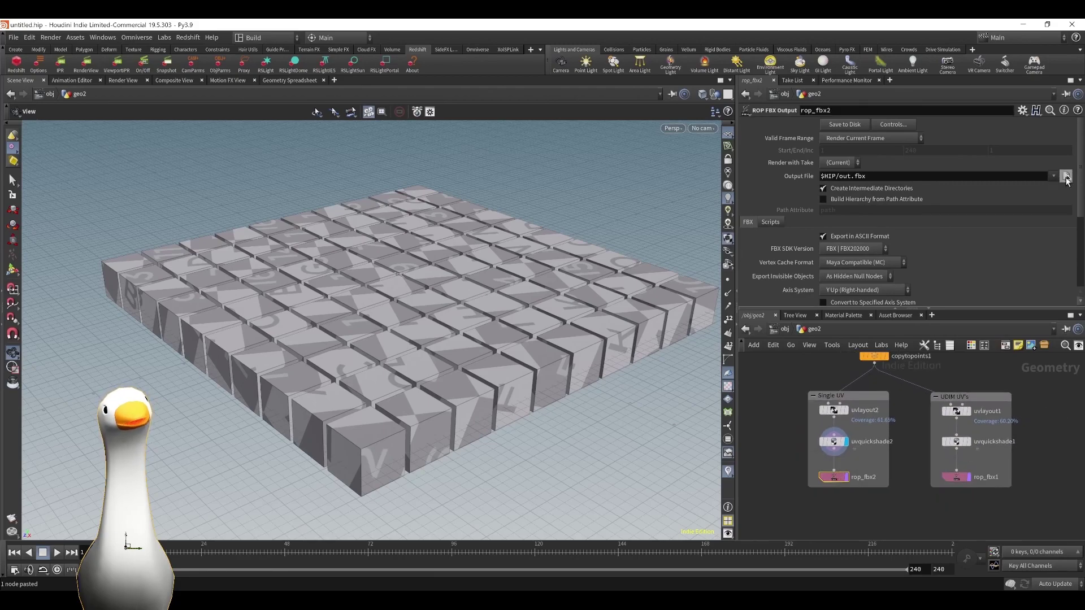
Set the FBX output files to Boxes_SingleUVTile.fbx for the Single UV branch and Boxes_UDIM.fbx for the UDIM branch.
{"action": "left_click", "coordinate": [1066, 177]}
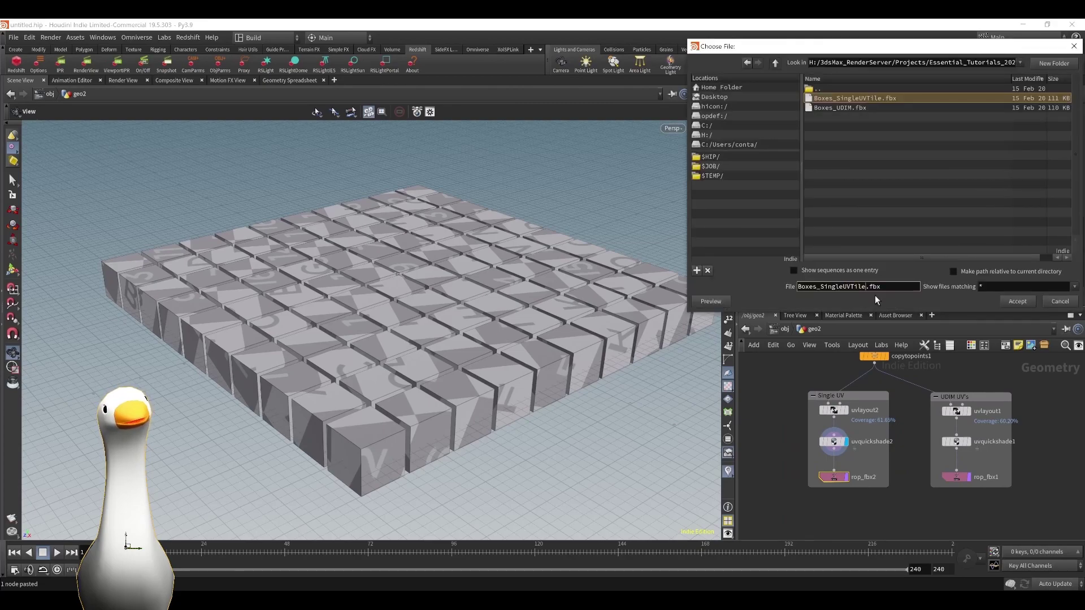
{"action": "left_click", "coordinate": [1024, 301]}
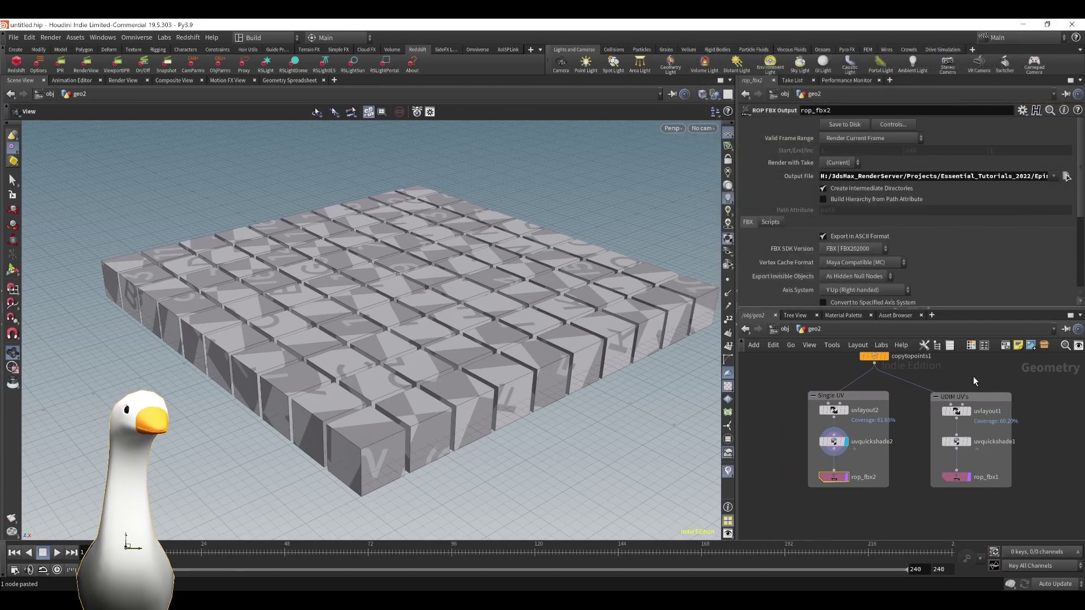
{"action": "left_click", "coordinate": [962, 478]}
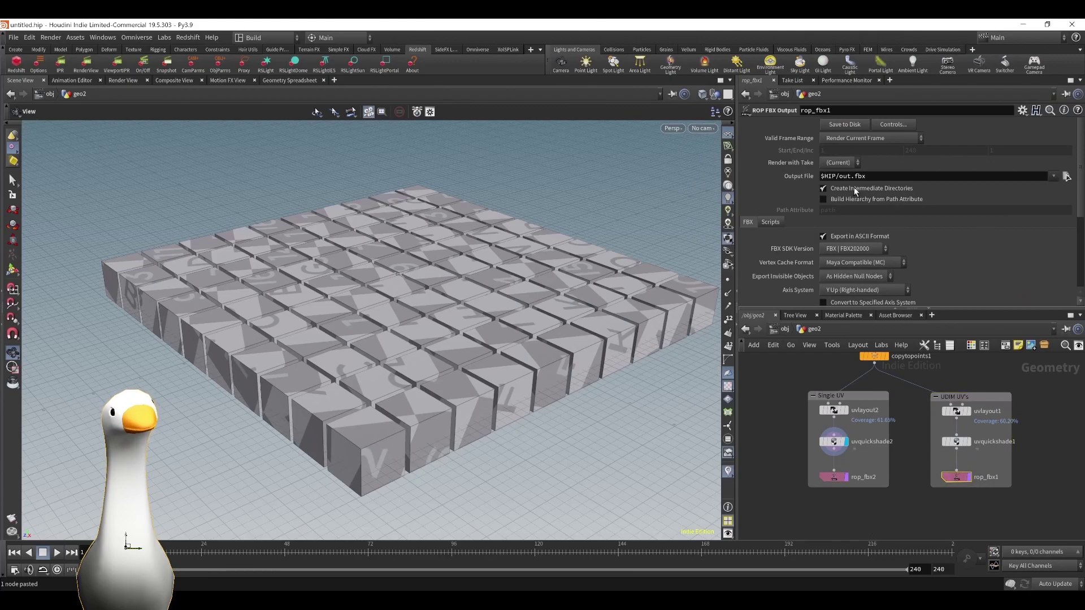
{"action": "left_click", "coordinate": [1065, 177]}
{"action": "left_click", "coordinate": [1024, 301]}
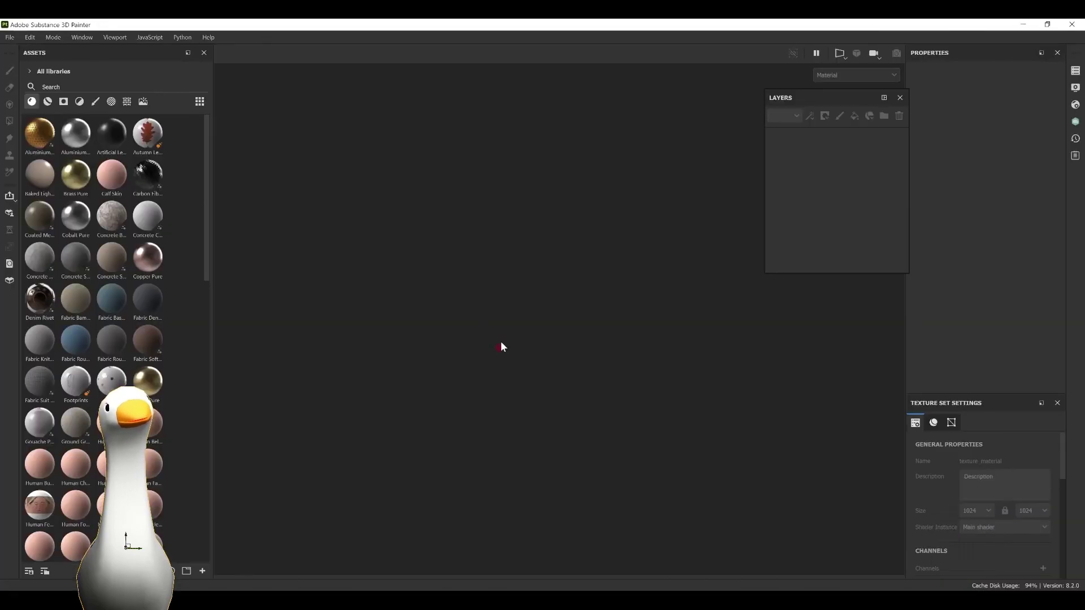
Switch to Substance 3D Painter and create a new project from Boxes_SingleUVTile.fbx without the UV Tile workflow.
{"action": "left_click", "coordinate": [9, 37]}
{"action": "left_click", "coordinate": [25, 49]}
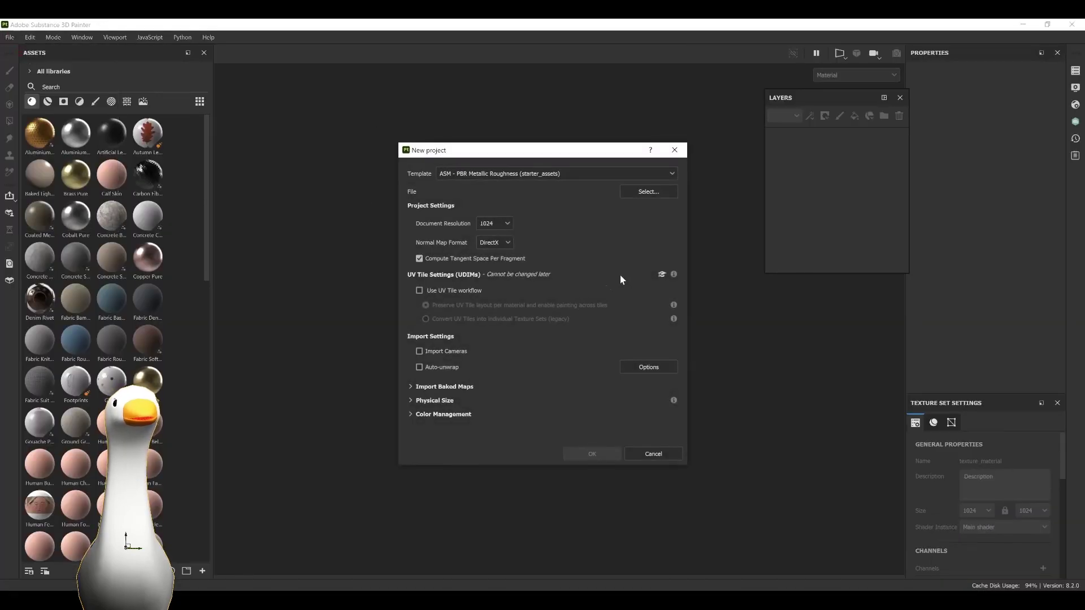
{"action": "left_click", "coordinate": [648, 191]}
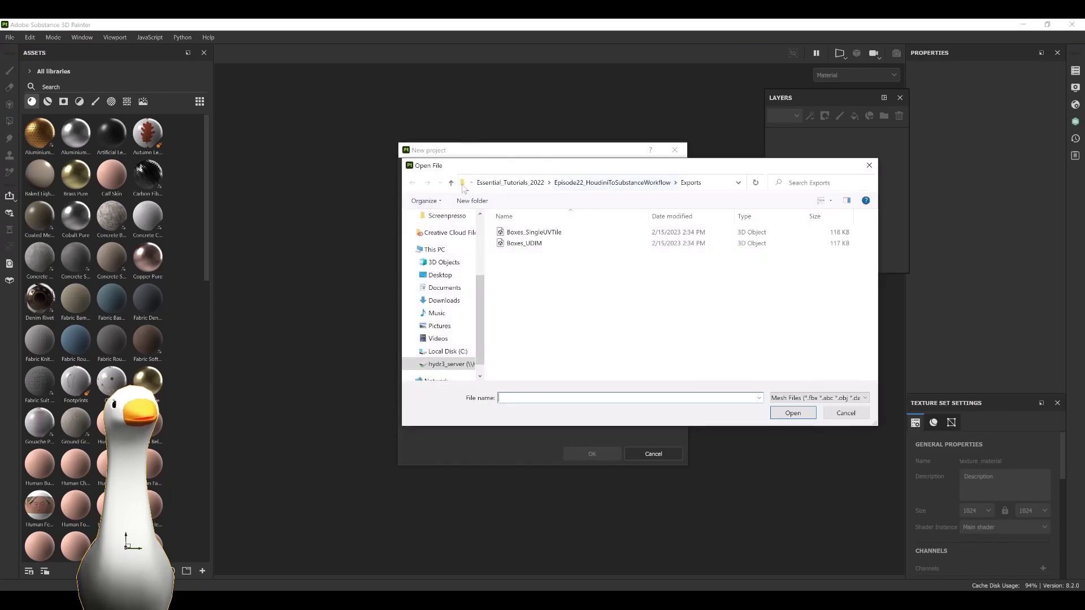
{"action": "double_click", "coordinate": [565, 231]}
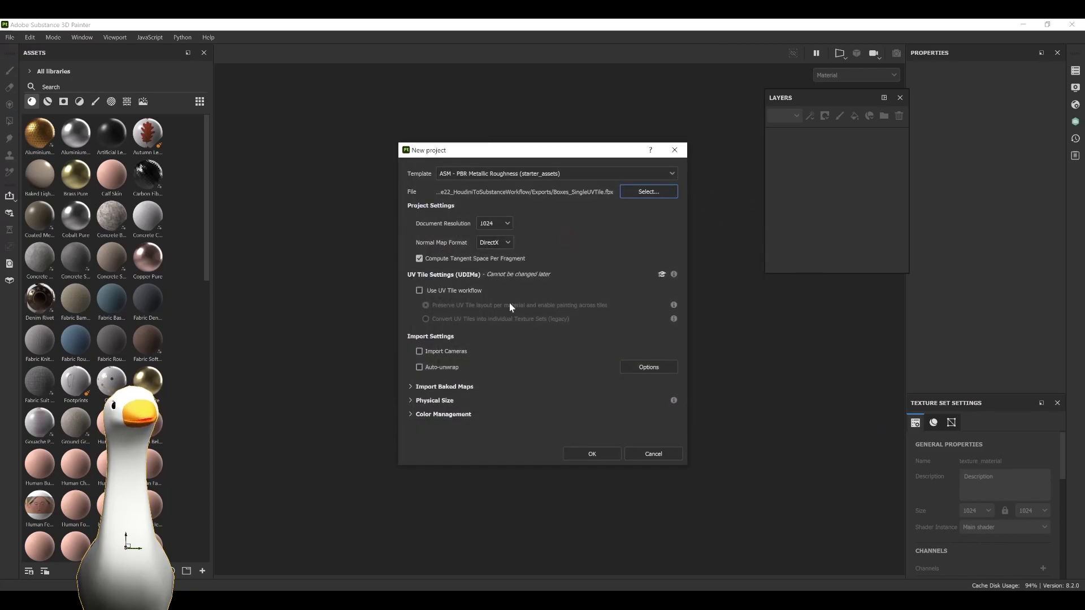
{"action": "left_click", "coordinate": [591, 454]}
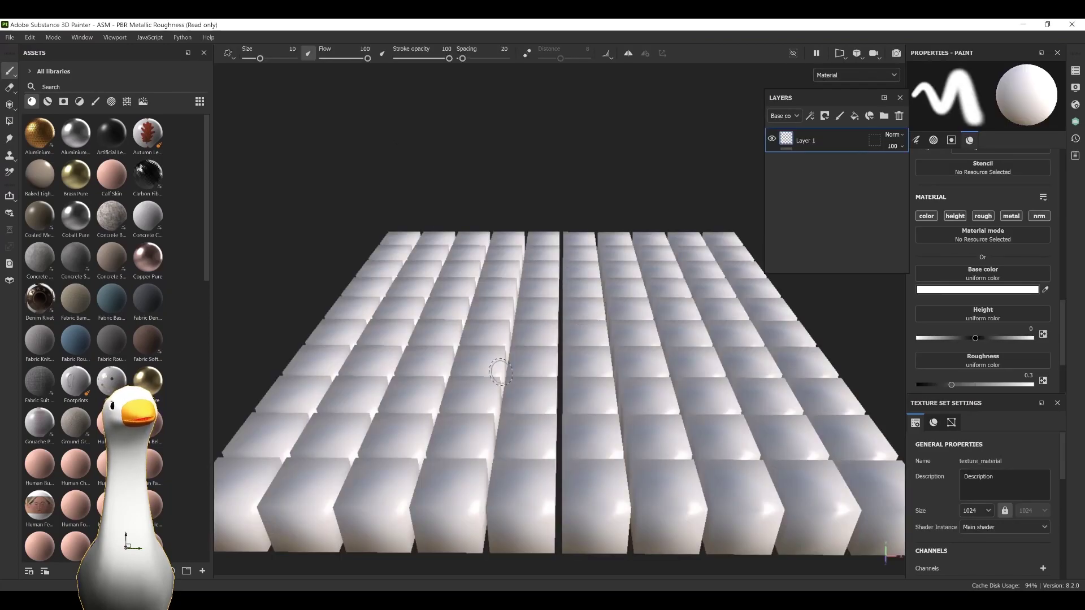
Bake the selected mesh maps of the boxes at an output size of 1024.
{"action": "left_click", "coordinate": [35, 38]}
{"action": "left_click", "coordinate": [53, 111]}
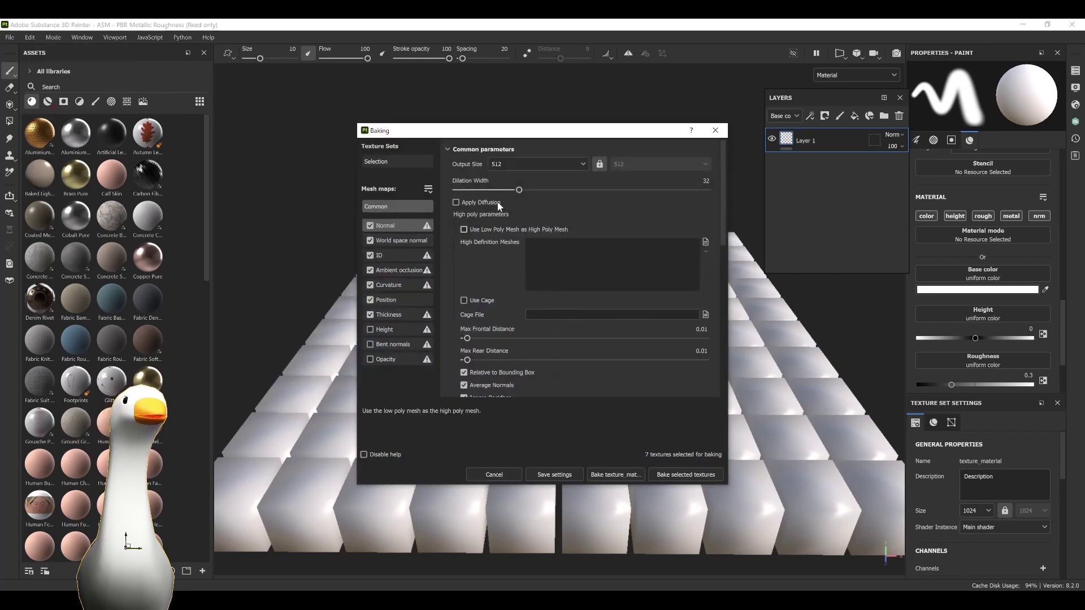
{"action": "left_click", "coordinate": [510, 164]}
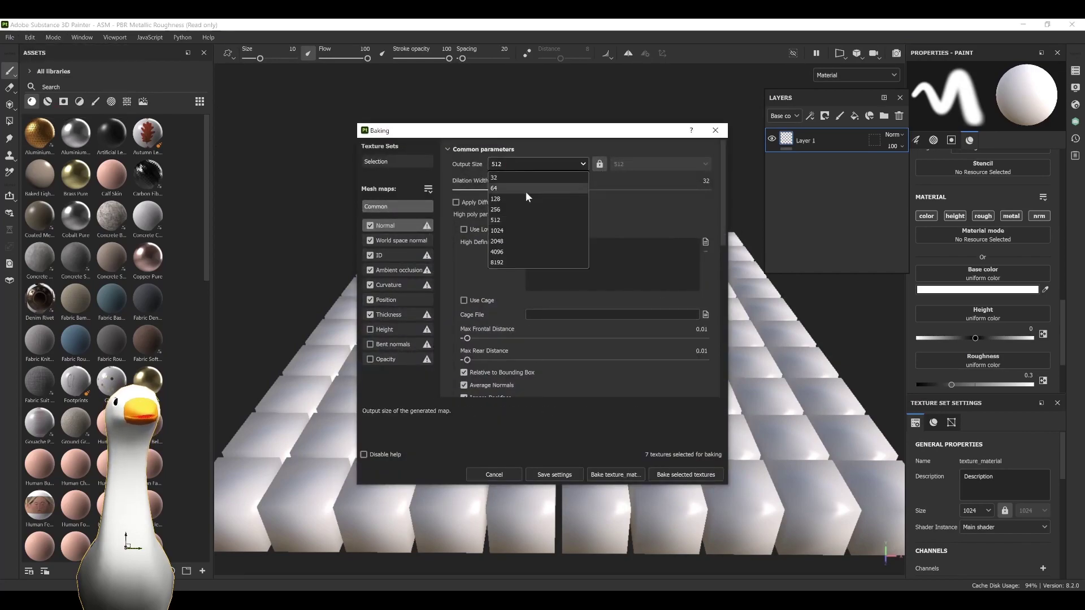
{"action": "left_click", "coordinate": [505, 227]}
{"action": "scroll", "coordinate": [655, 359], "scroll_direction": "down", "scroll_amount": 3}
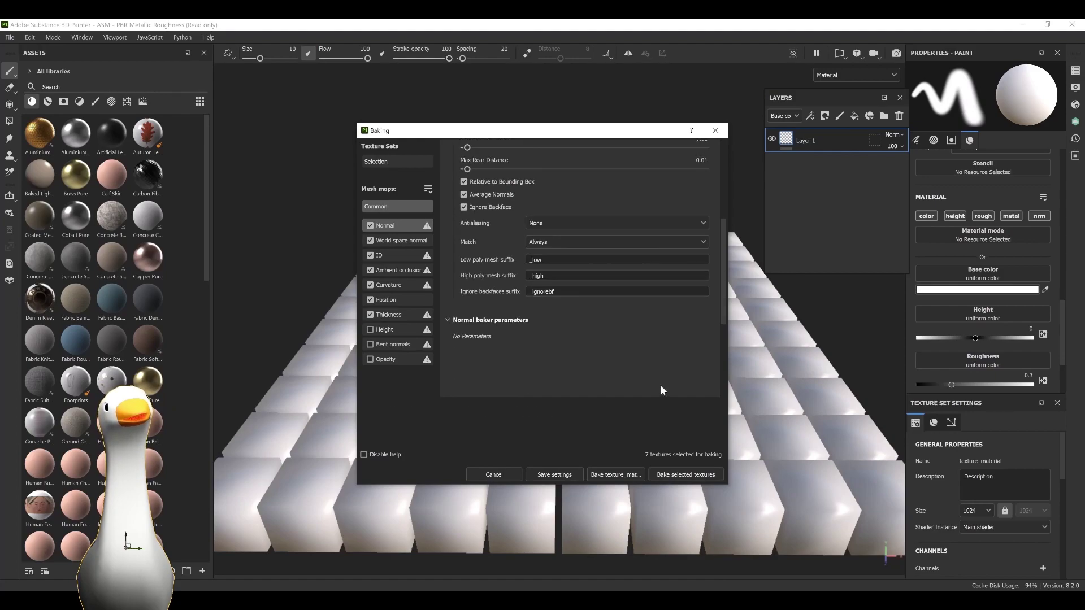
{"action": "left_click", "coordinate": [664, 474]}
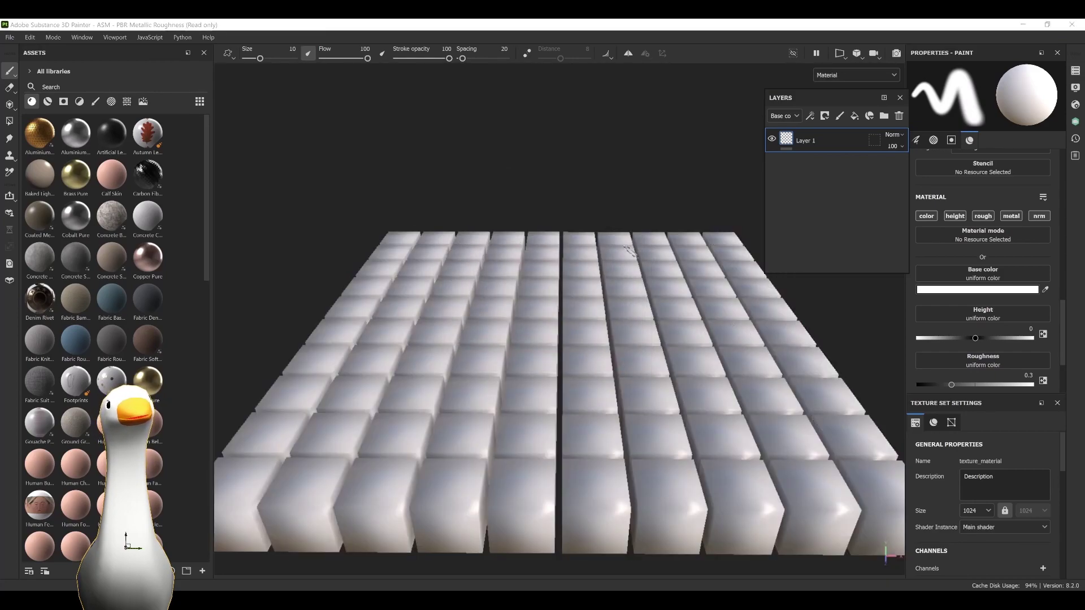
Show the 3D and 2D views side by side, and dock the floating layer stack above the paint properties.
{"action": "key", "text": "F1"}
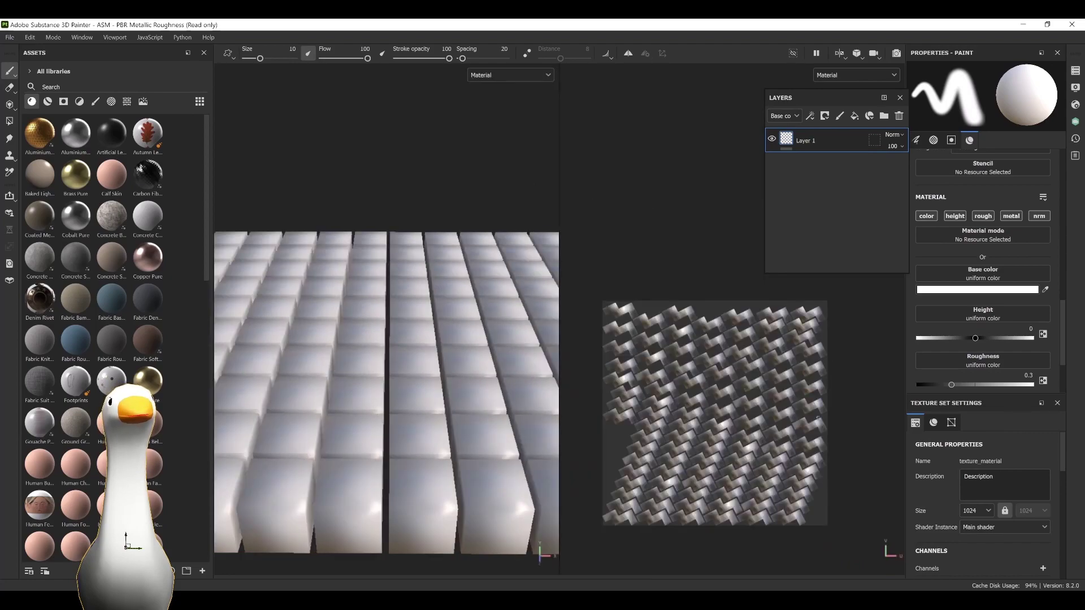
{"action": "key", "text": "f"}
{"action": "left_click_drag", "start_coordinate": [819, 98], "coordinate": [961, 91]}
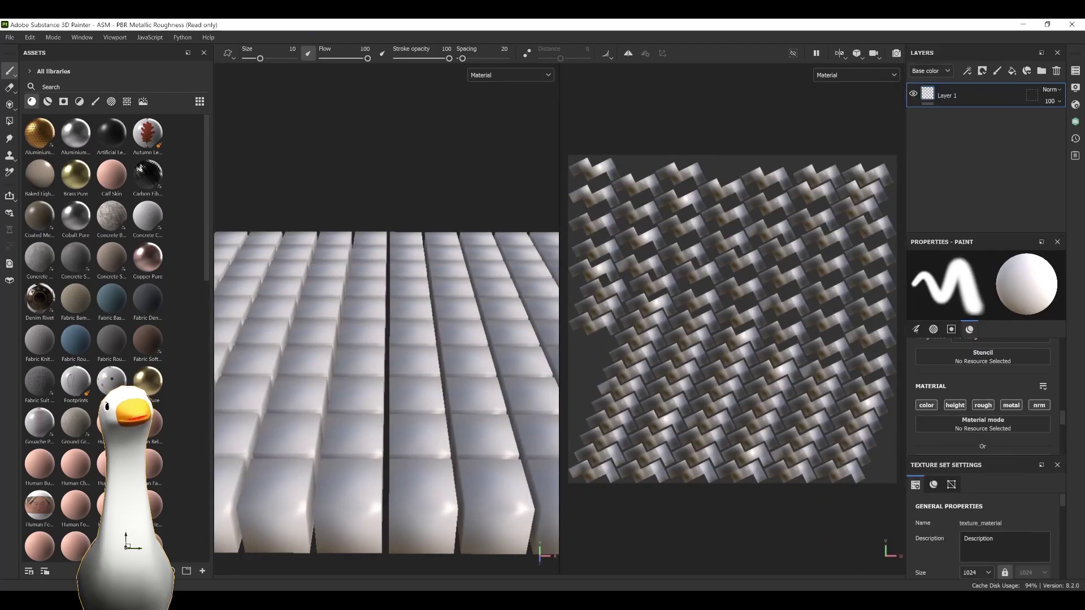
Set the paint base color to red FF0000 and paint a winding stroke across the box tops in the 3D-only view.
{"action": "key", "text": "F2"}
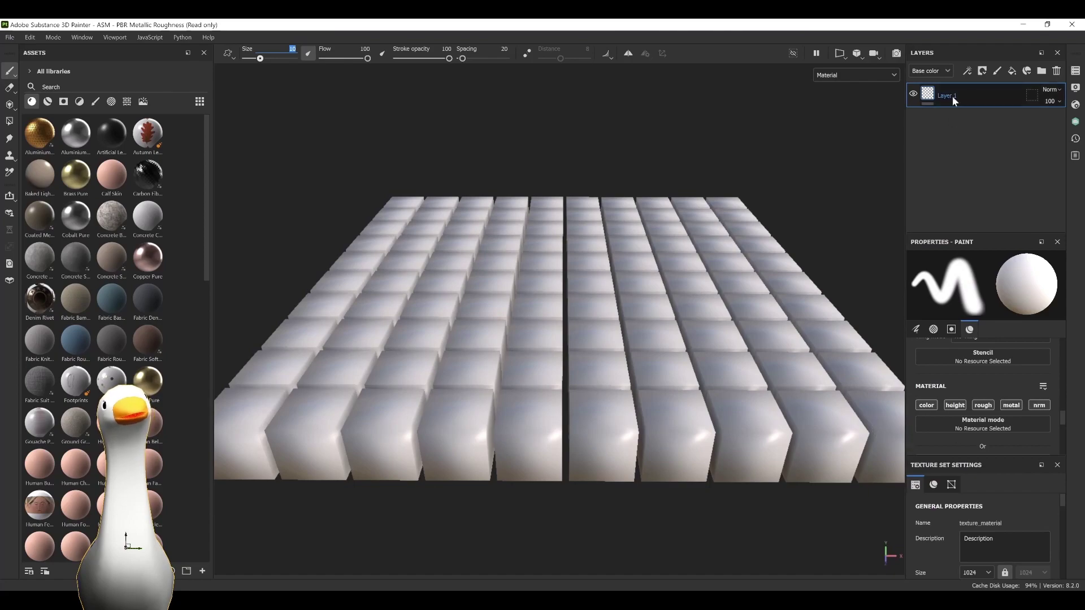
{"action": "scroll", "coordinate": [1008, 344], "scroll_direction": "down", "scroll_amount": 2}
{"action": "scroll", "coordinate": [1008, 345], "scroll_direction": "down", "scroll_amount": 1}
{"action": "left_click", "coordinate": [1000, 383]}
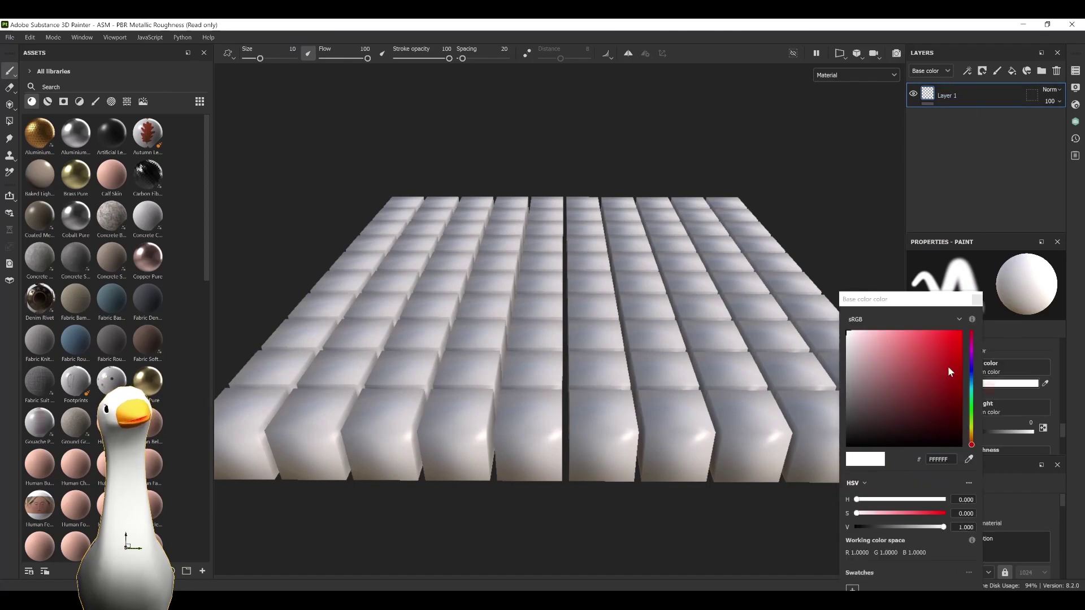
{"action": "left_click_drag", "start_coordinate": [947, 366], "coordinate": [981, 317]}
{"action": "mouse_move", "coordinate": [510, 214]}
{"action": "left_mouse_down"}
{"action": "mouse_move", "coordinate": [644, 261]}
{"action": "mouse_move", "coordinate": [447, 339]}
{"action": "mouse_move", "coordinate": [460, 390]}
{"action": "left_mouse_up"}
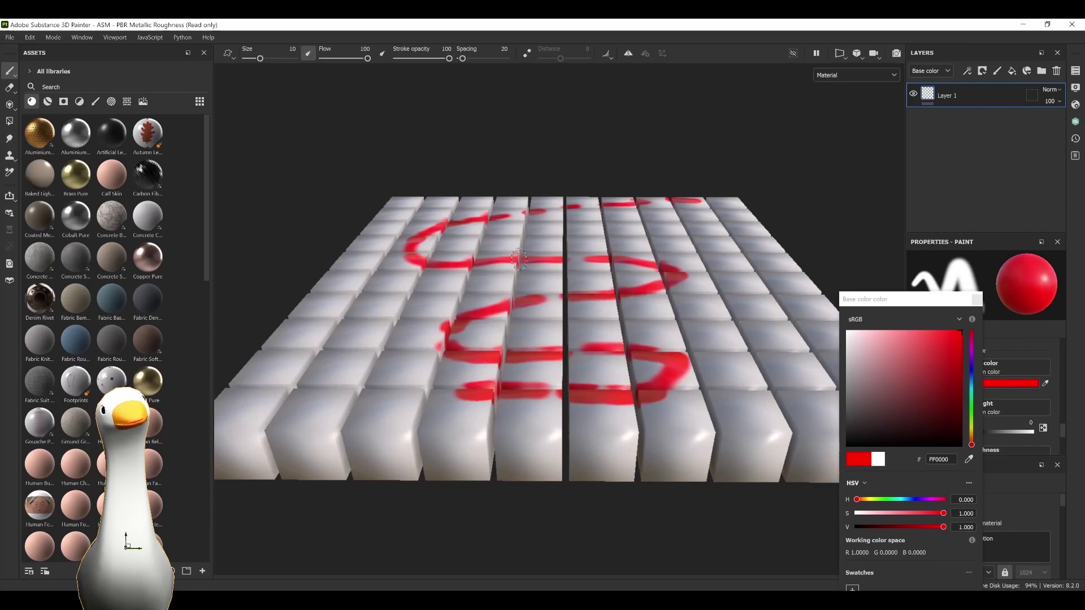
Show the 3D and 2D views side by side and paint more red over the box tops.
{"action": "key", "text": "F1"}
{"action": "mouse_move", "coordinate": [346, 209]}
{"action": "left_mouse_down"}
{"action": "mouse_move", "coordinate": [308, 310]}
{"action": "mouse_move", "coordinate": [463, 362]}
{"action": "mouse_move", "coordinate": [508, 207]}
{"action": "mouse_move", "coordinate": [320, 309]}
{"action": "mouse_move", "coordinate": [282, 404]}
{"action": "mouse_move", "coordinate": [441, 345]}
{"action": "mouse_move", "coordinate": [259, 248]}
{"action": "mouse_move", "coordinate": [476, 201]}
{"action": "left_mouse_up"}
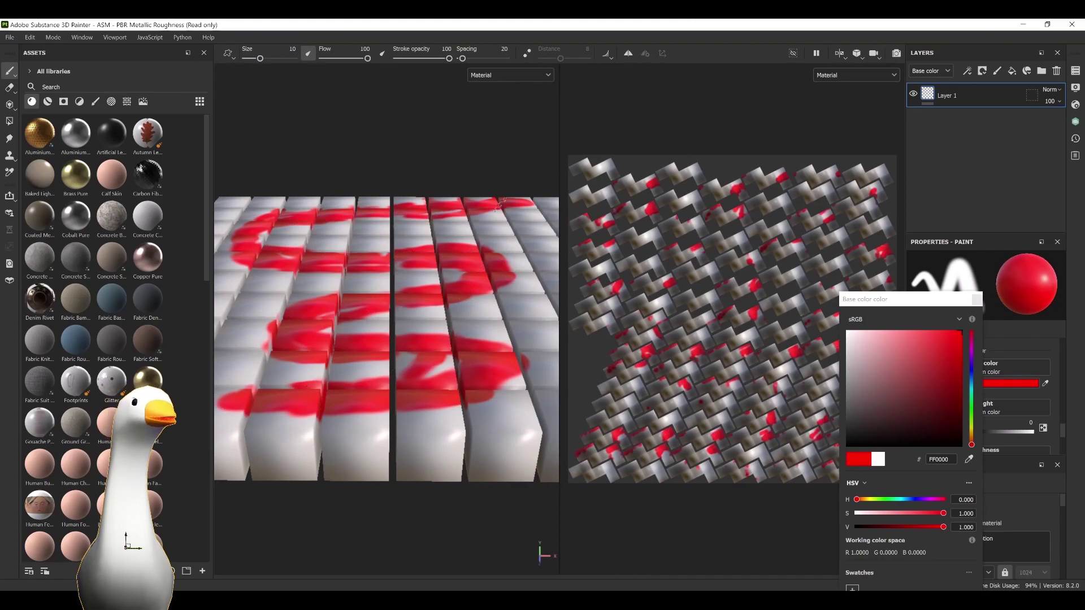
{"action": "left_click", "coordinate": [974, 299]}
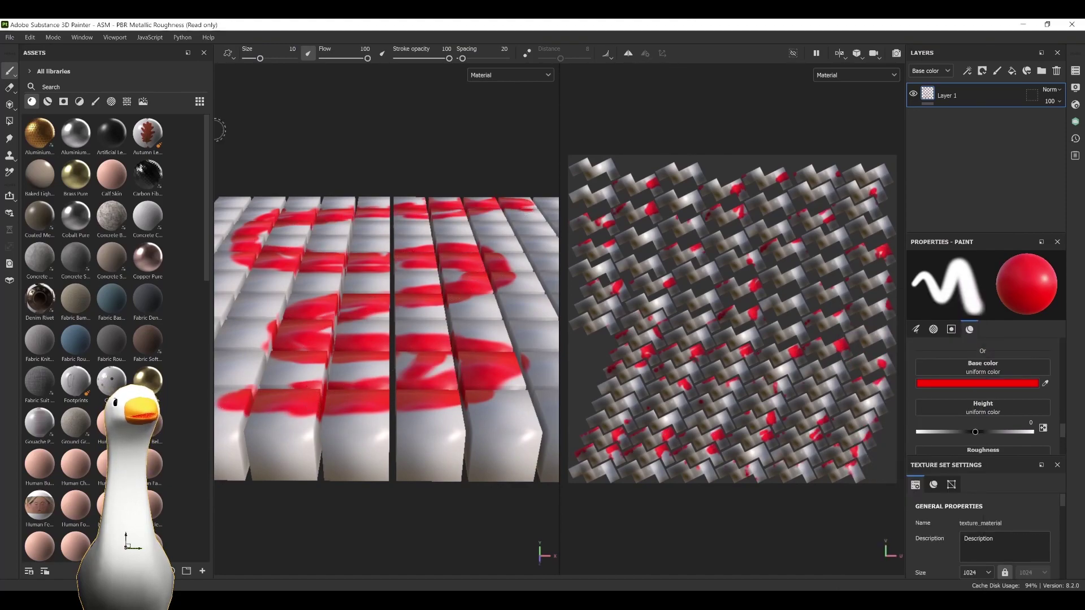
Export the textures to the Substance_Single folder as 8-bit PNG files with the PBR Metallic Roughness template.
{"action": "left_click", "coordinate": [10, 36]}
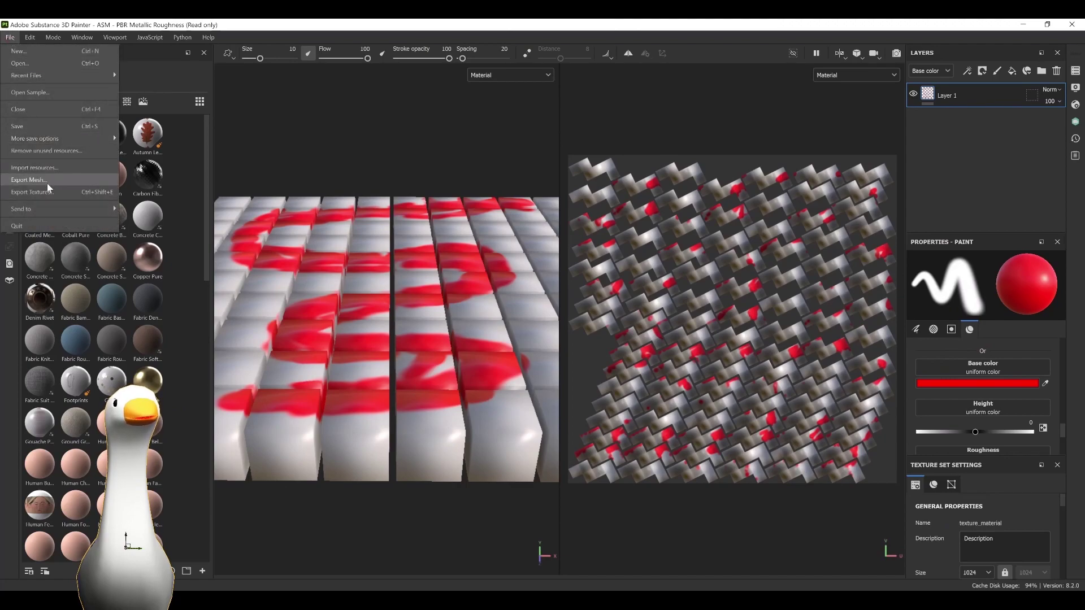
{"action": "left_click", "coordinate": [34, 192]}
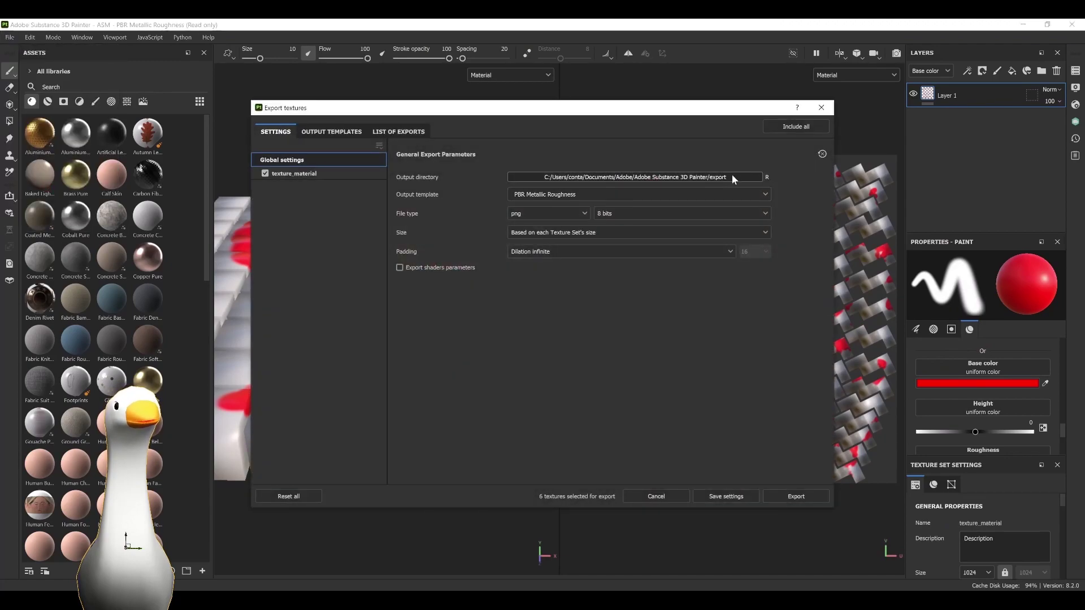
{"action": "left_click", "coordinate": [739, 178]}
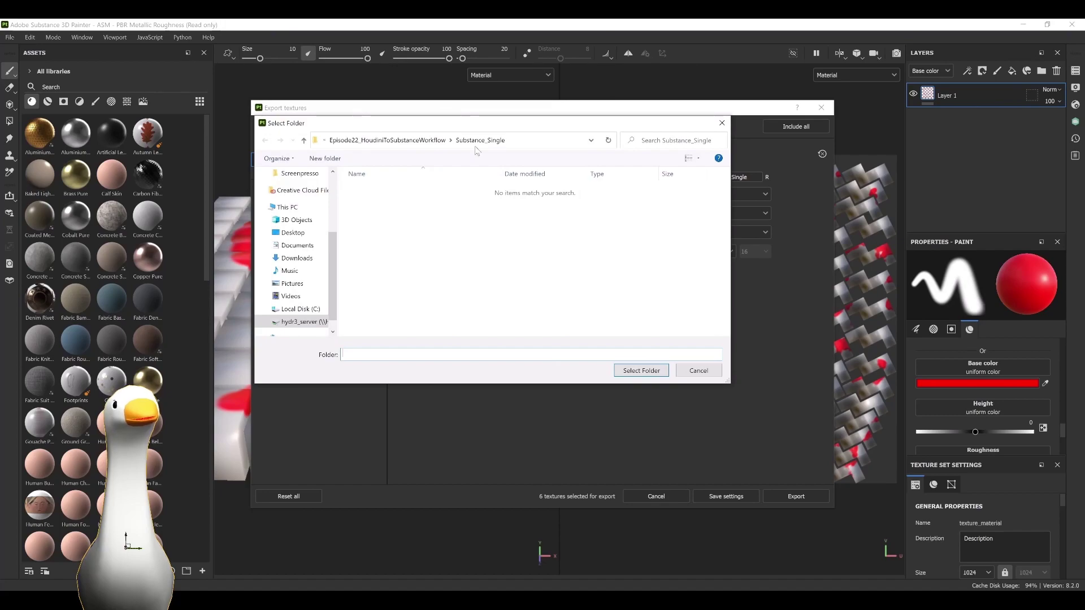
{"action": "left_click", "coordinate": [644, 371]}
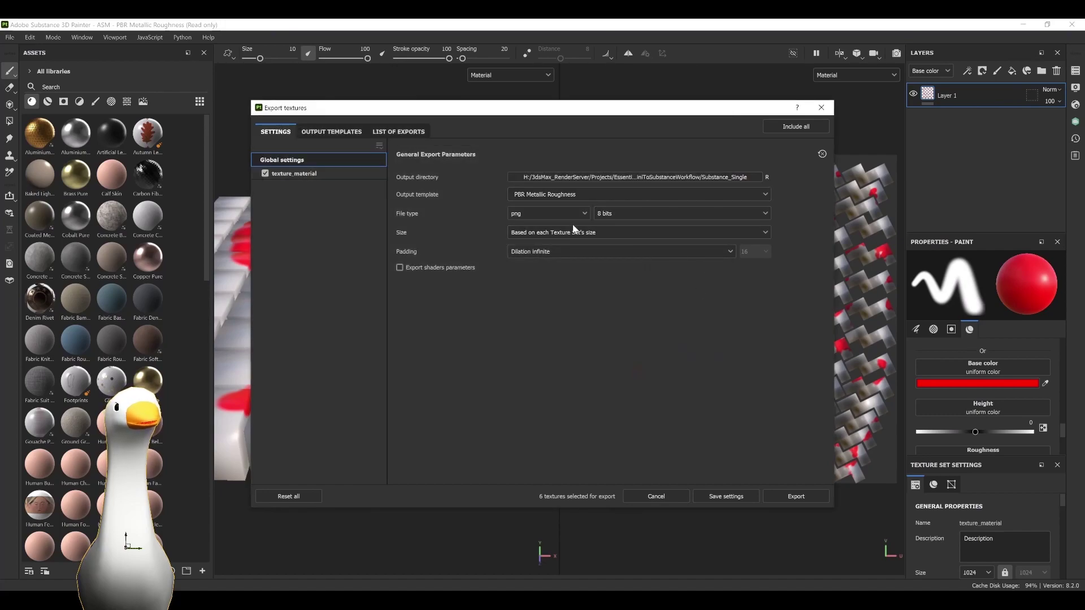
{"action": "left_click", "coordinate": [796, 497]}
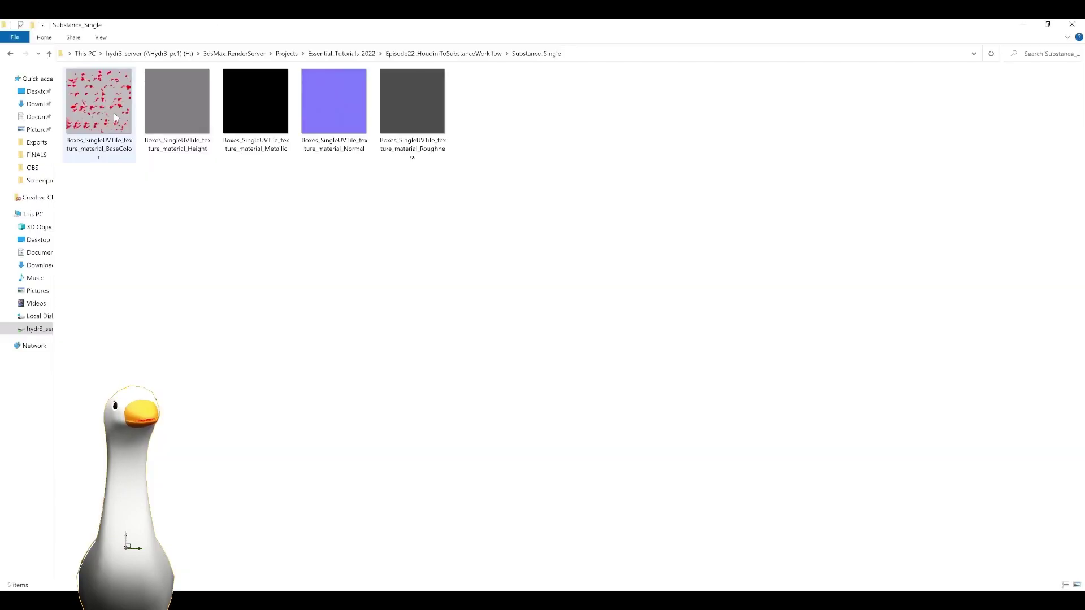
Look through the exported single-tile texture maps, from the BaseColor image to the Roughness image.
{"action": "double_click", "coordinate": [99, 102]}
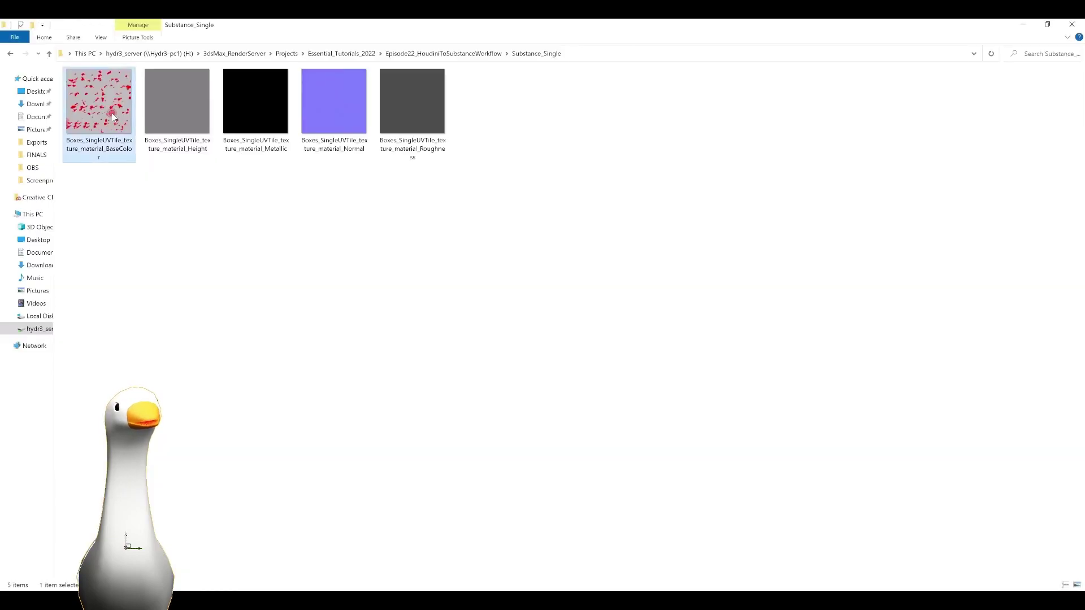
{"action": "key", "text": "Right"}
{"action": "key", "text": "Right"}
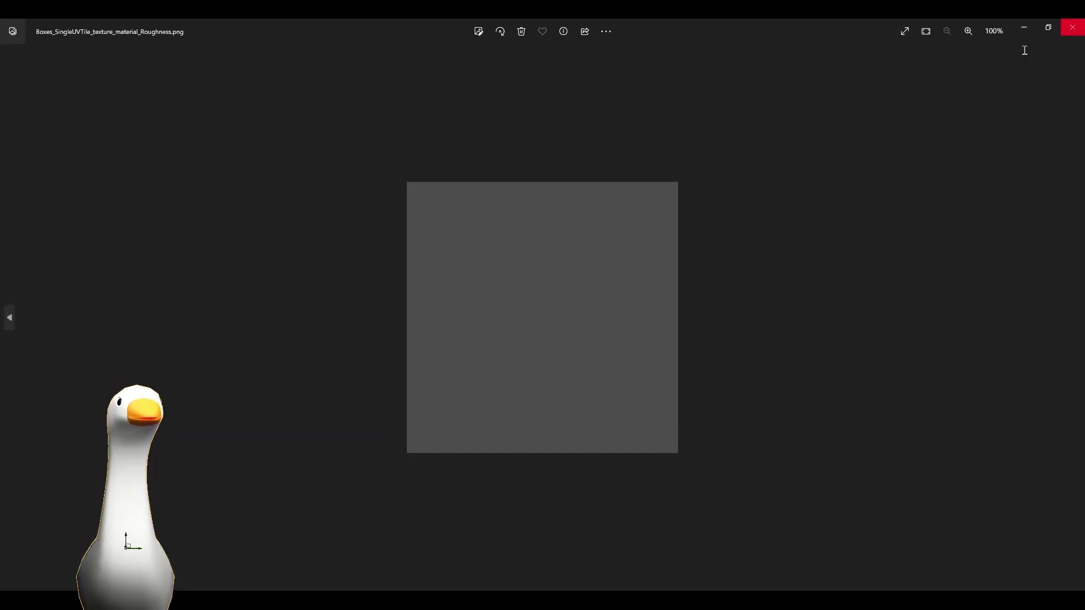
{"action": "left_click", "coordinate": [1072, 27]}
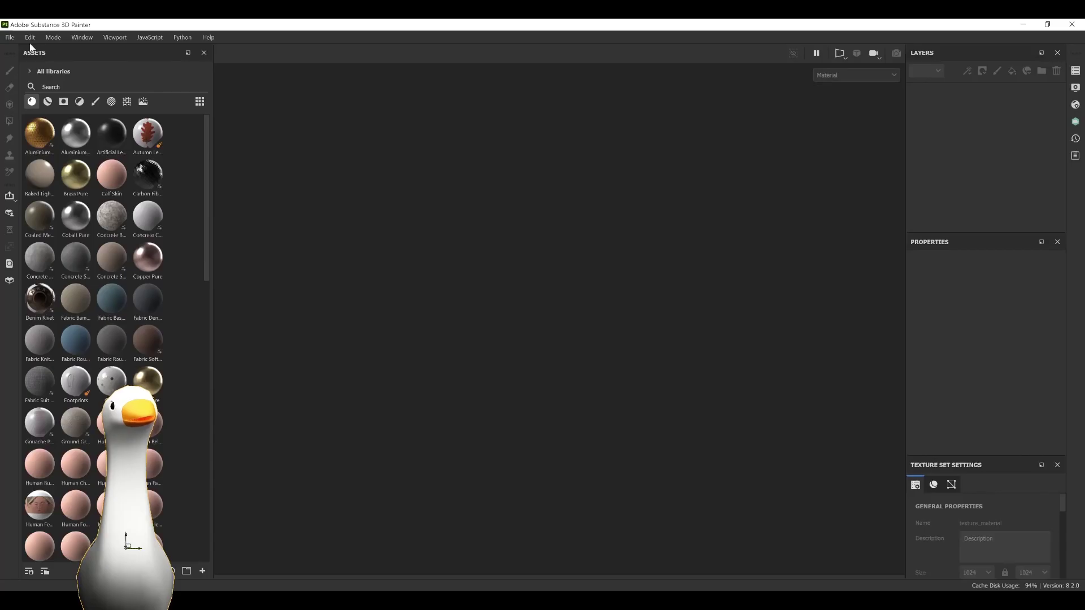
Create a new project from Boxes_UDIM.fbx using the UV Tile workflow that preserves the tile layout per material.
{"action": "left_click", "coordinate": [10, 37]}
{"action": "left_click", "coordinate": [26, 56]}
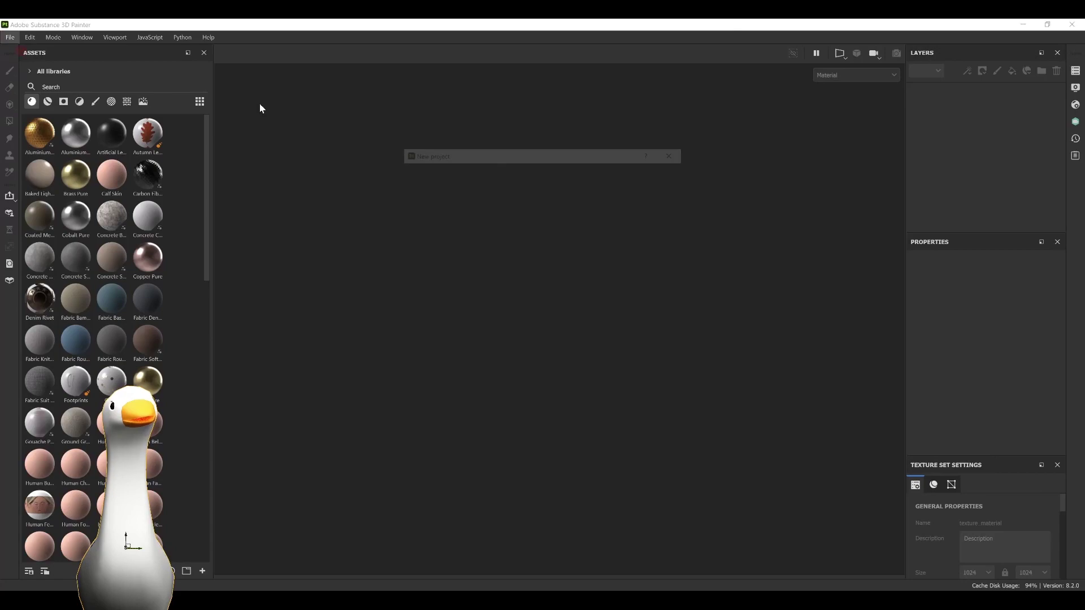
{"action": "left_click", "coordinate": [648, 192]}
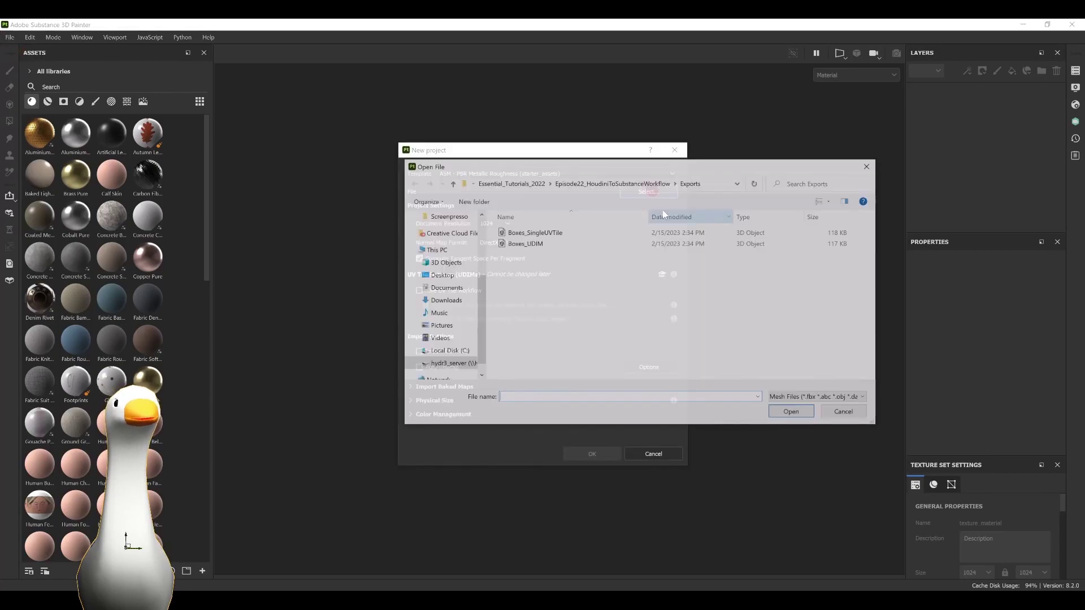
{"action": "double_click", "coordinate": [537, 243]}
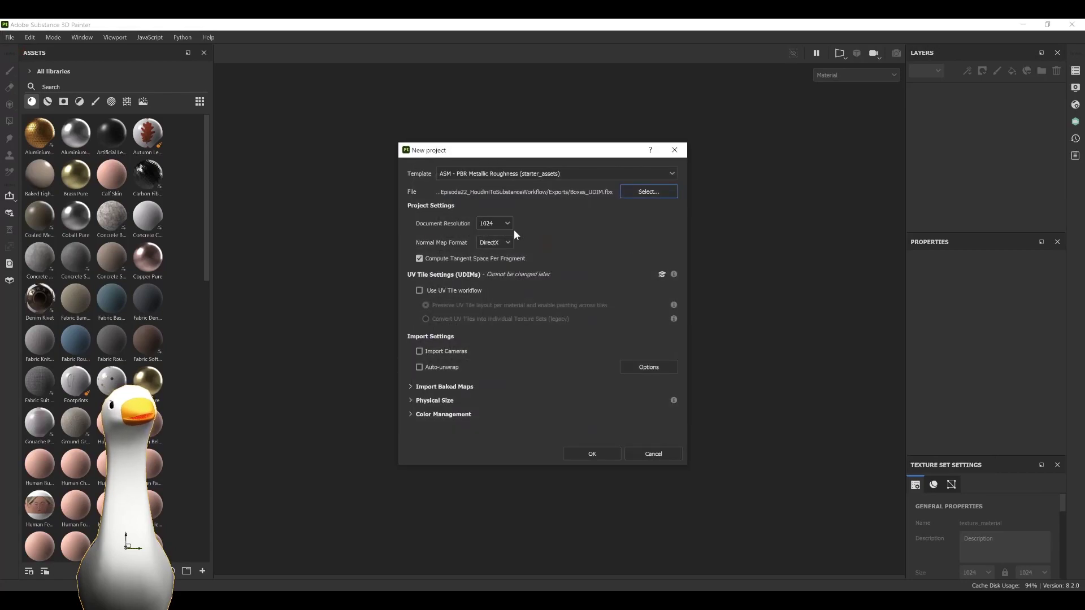
{"action": "left_click", "coordinate": [419, 291]}
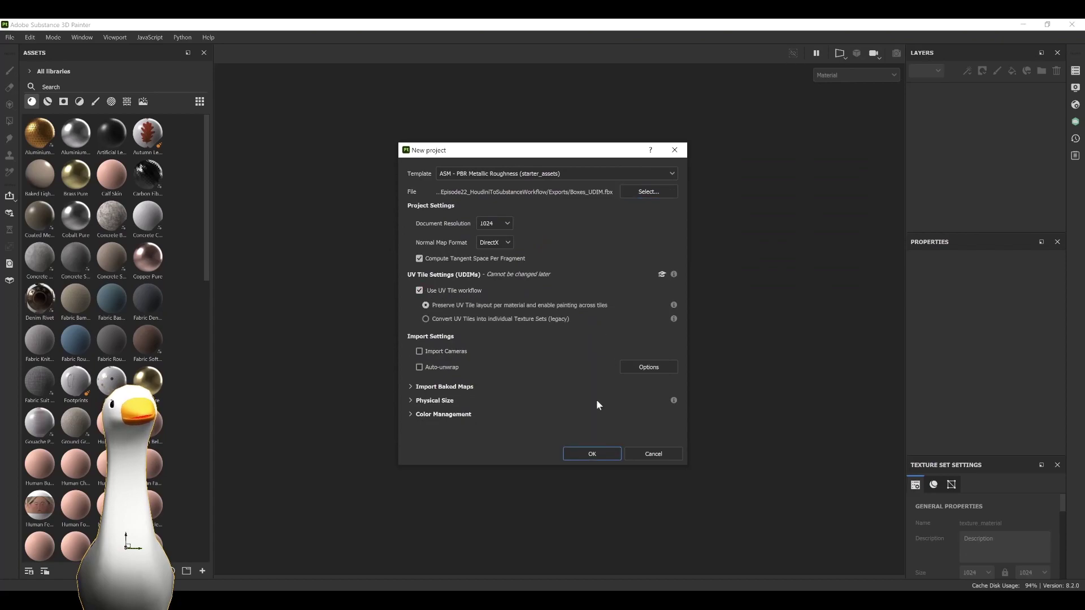
{"action": "left_click", "coordinate": [591, 454]}
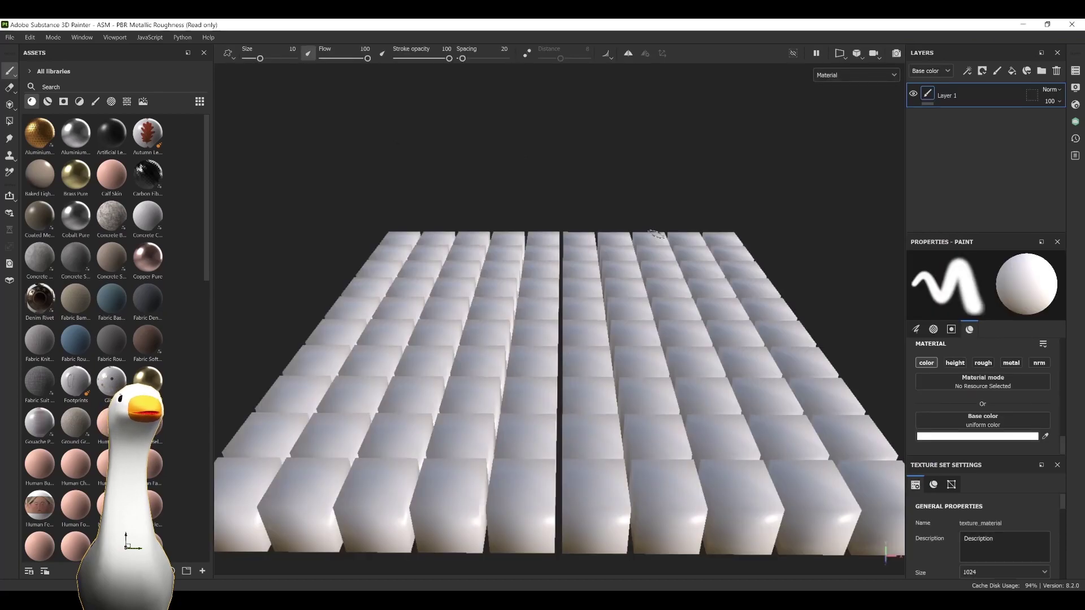
Bake the selected mesh maps for all UDIM tiles of the boxes at an output size of 1024.
{"action": "key", "text": "F1"}
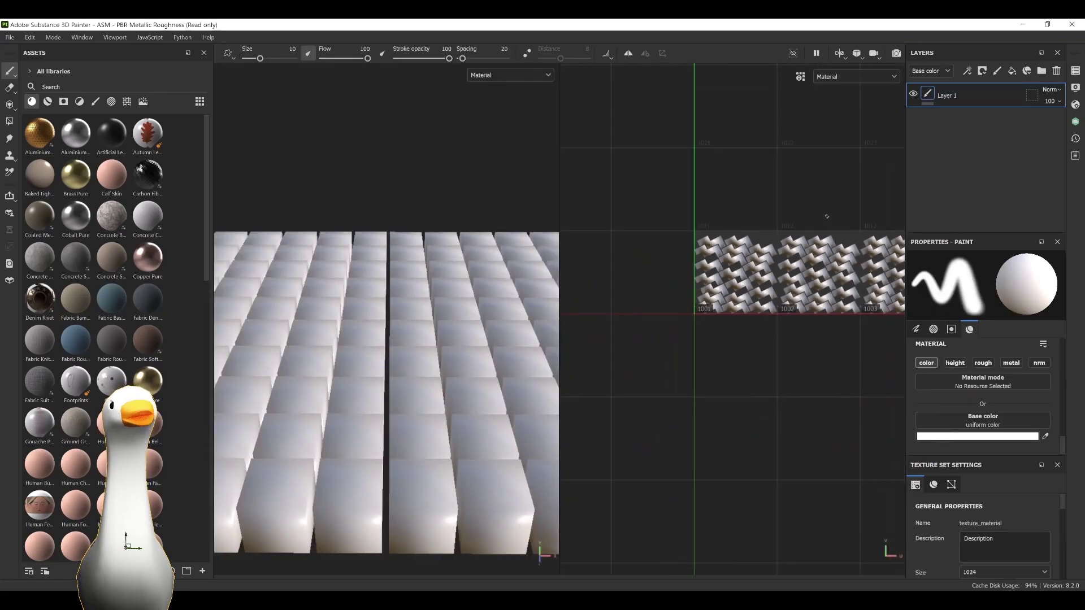
{"action": "middle_click_drag", "start_coordinate": [781, 192], "coordinate": [645, 235], "text": "alt"}
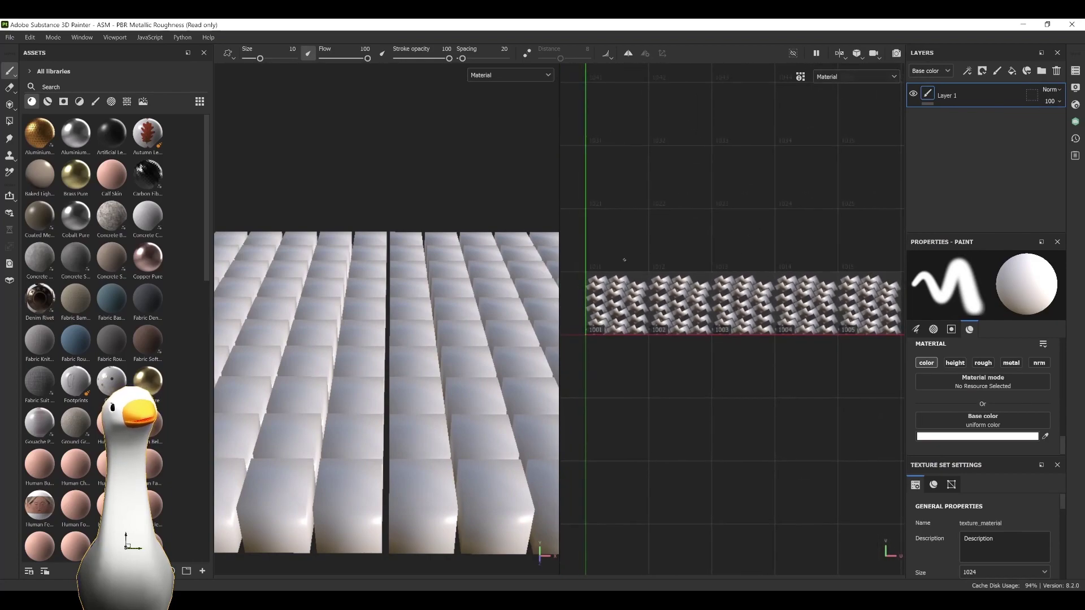
{"action": "key", "text": "F2"}
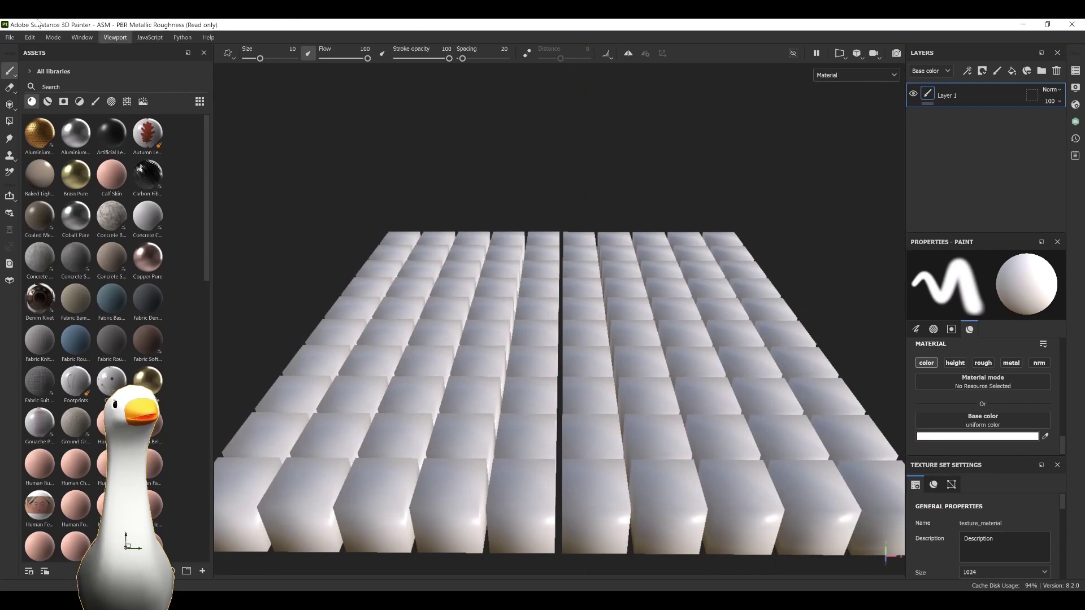
{"action": "left_click", "coordinate": [31, 38]}
{"action": "left_click", "coordinate": [51, 114]}
{"action": "left_click", "coordinate": [531, 164]}
{"action": "left_click", "coordinate": [505, 226]}
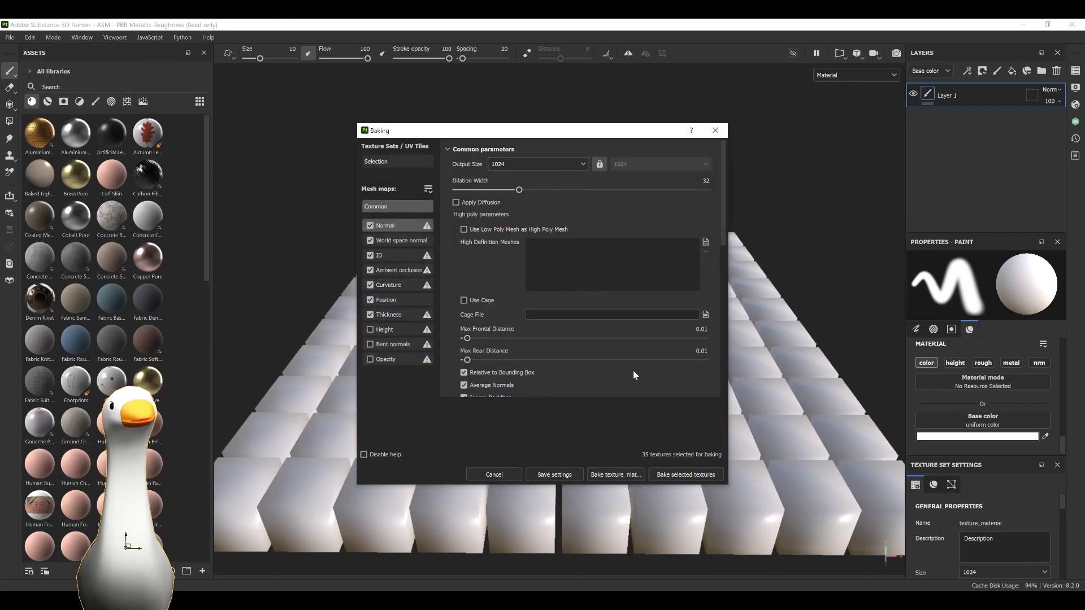
{"action": "scroll", "coordinate": [669, 374], "scroll_direction": "down", "scroll_amount": 5}
{"action": "left_click", "coordinate": [681, 477]}
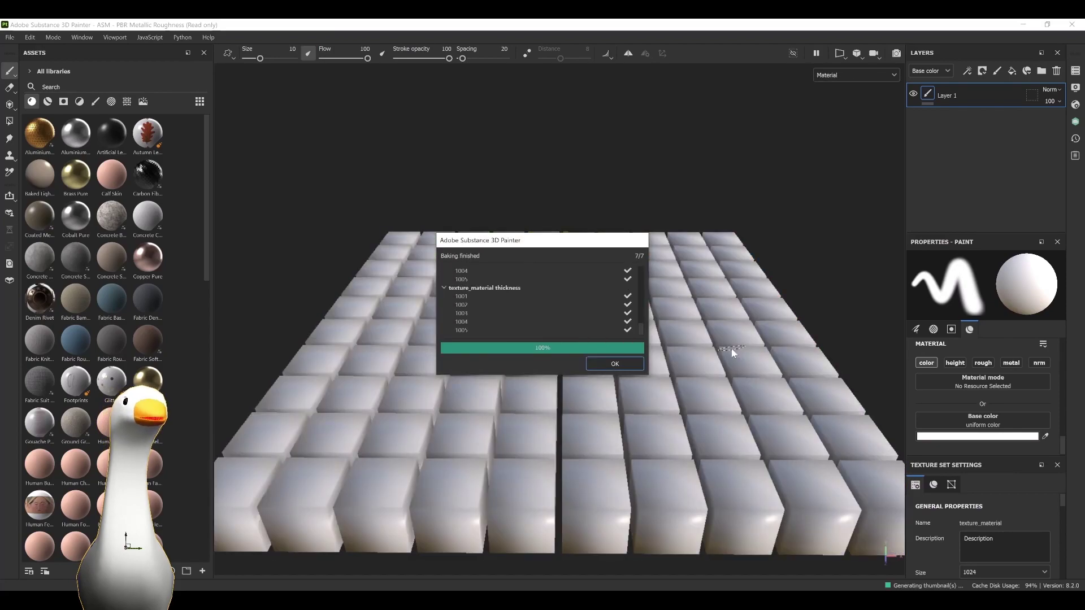
{"action": "left_click", "coordinate": [615, 364]}
Set the base color to red and paint a winding stroke across the box tops of the UDIM model.
{"action": "key", "text": "F1"}
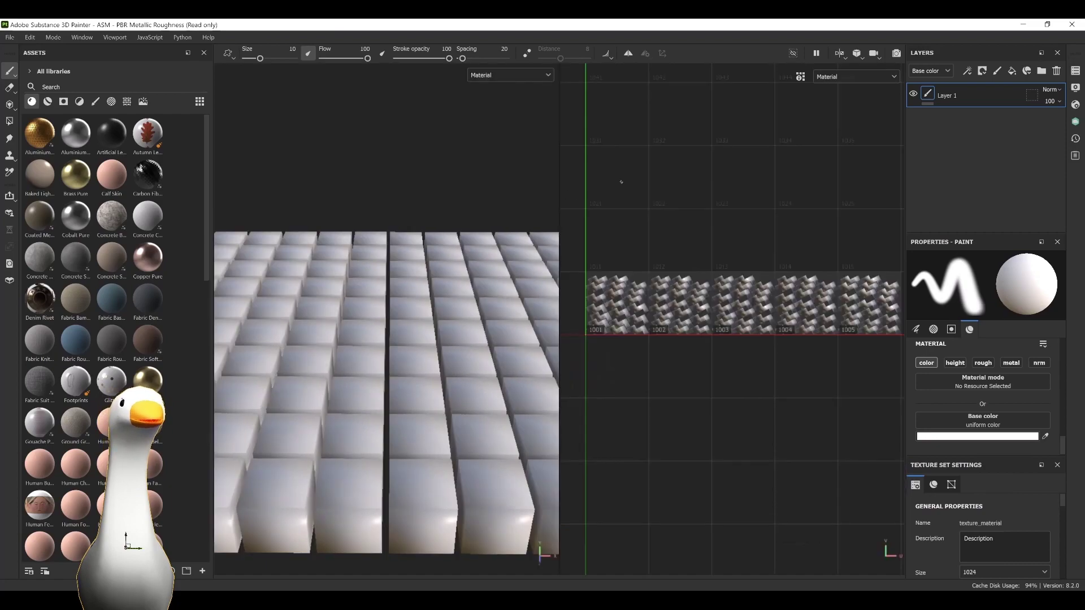
{"action": "key", "text": "F2"}
{"action": "left_click", "coordinate": [996, 440]}
{"action": "left_click_drag", "start_coordinate": [932, 332], "coordinate": [964, 321]}
{"action": "left_click_drag", "start_coordinate": [692, 237], "coordinate": [473, 474]}
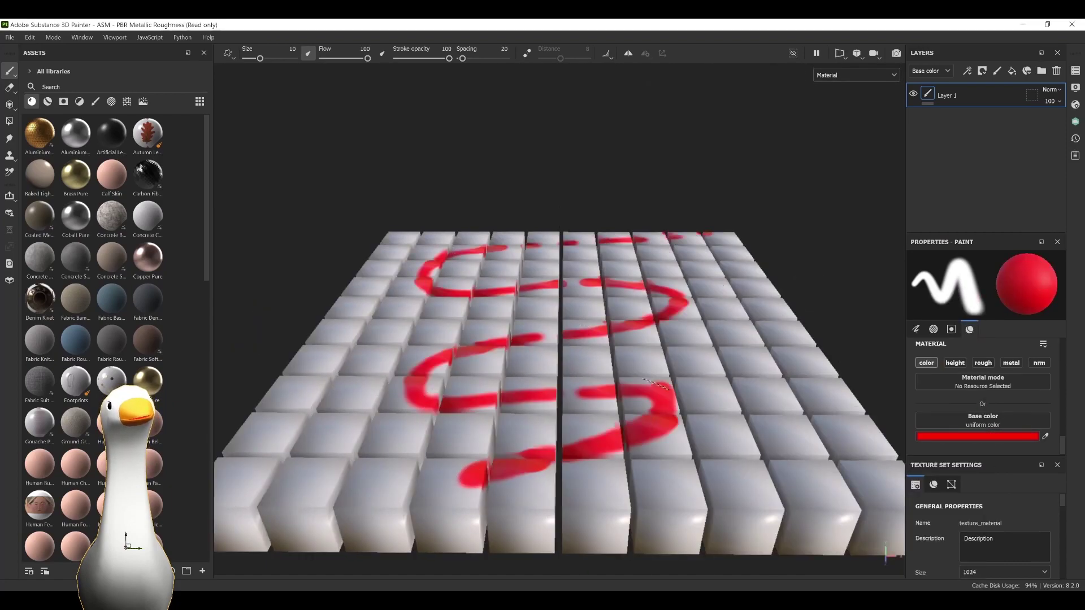
Change the base color to green and paint another stroke across the boxes.
{"action": "left_click", "coordinate": [976, 436]}
{"action": "left_click", "coordinate": [968, 395]}
{"action": "left_click_drag", "start_coordinate": [693, 236], "coordinate": [616, 434]}
Change the base color to yellow, enlarge the brush to 30.9, and paint over the boxes beside the 2D tile view.
{"action": "key", "text": "F1"}
{"action": "scroll", "coordinate": [728, 280], "scroll_direction": "up", "scroll_amount": 1}
{"action": "left_click", "coordinate": [977, 437]}
{"action": "left_click", "coordinate": [971, 431]}
{"action": "mouse_move", "coordinate": [407, 240]}
{"action": "left_mouse_down"}
{"action": "mouse_move", "coordinate": [316, 356]}
{"action": "mouse_move", "coordinate": [390, 455]}
{"action": "left_mouse_up"}
{"action": "right_click_drag", "start_coordinate": [688, 269], "coordinate": [734, 269], "text": "ctrl"}
{"action": "left_click_drag", "start_coordinate": [406, 240], "coordinate": [277, 497]}
Change the base color to magenta, paint broad strokes across the boxes, and enlarge the brush to 68.85.
{"action": "left_click", "coordinate": [977, 436]}
{"action": "left_click", "coordinate": [971, 345]}
{"action": "left_click_drag", "start_coordinate": [350, 429], "coordinate": [272, 249]}
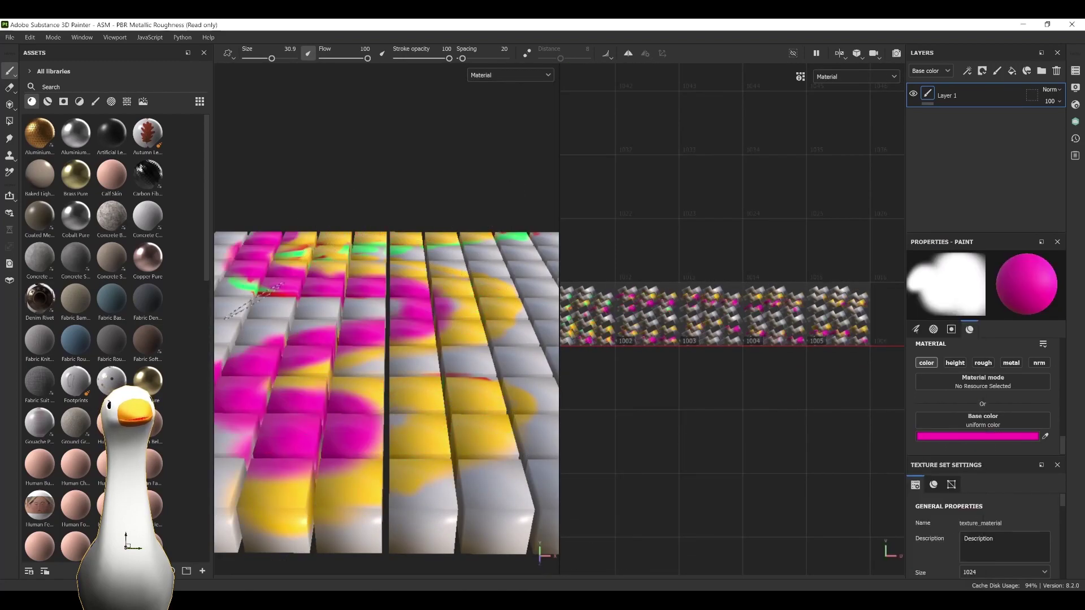
{"action": "left_click_drag", "start_coordinate": [407, 299], "coordinate": [231, 514]}
{"action": "right_click_drag", "start_coordinate": [732, 241], "coordinate": [754, 242], "text": "ctrl"}
{"action": "scroll", "coordinate": [738, 241], "scroll_direction": "up", "scroll_amount": 3}
{"action": "mouse_move", "coordinate": [738, 242]}
{"action": "middle_mouse_down", "text": "alt"}
{"action": "mouse_move", "coordinate": [586, 192]}
{"action": "mouse_move", "coordinate": [828, 188]}
{"action": "middle_mouse_up", "text": "alt"}
{"action": "scroll", "coordinate": [828, 187], "scroll_direction": "down", "scroll_amount": 2}
{"action": "key", "text": "F2"}
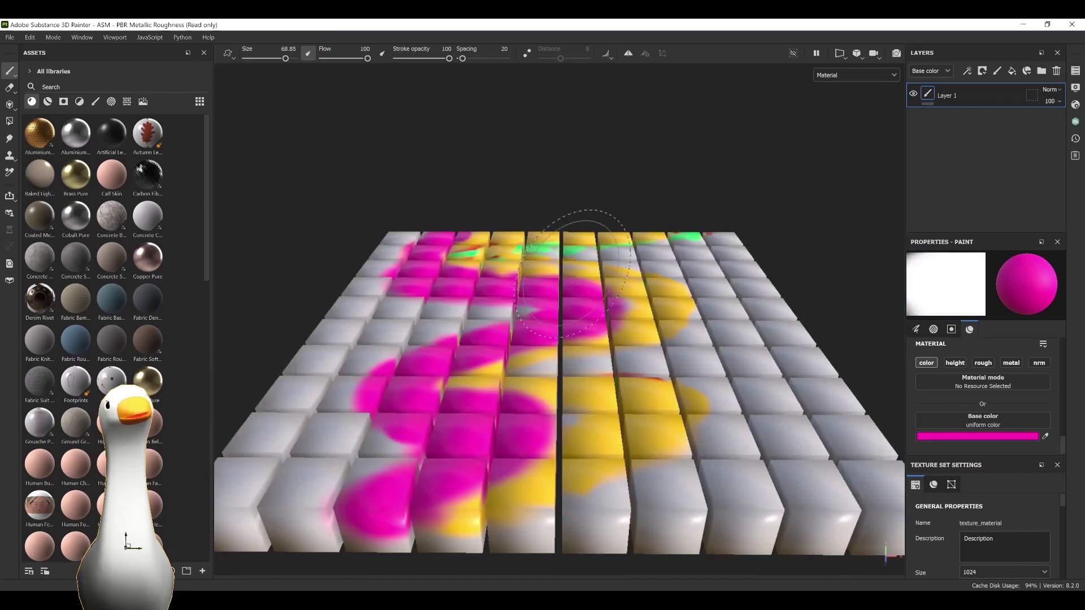
Export the UDIM textures to the Substance_UDIM folder as 8-bit PNG files with the PBR Metallic Roughness template.
{"action": "left_click", "coordinate": [9, 37]}
{"action": "left_click", "coordinate": [45, 193]}
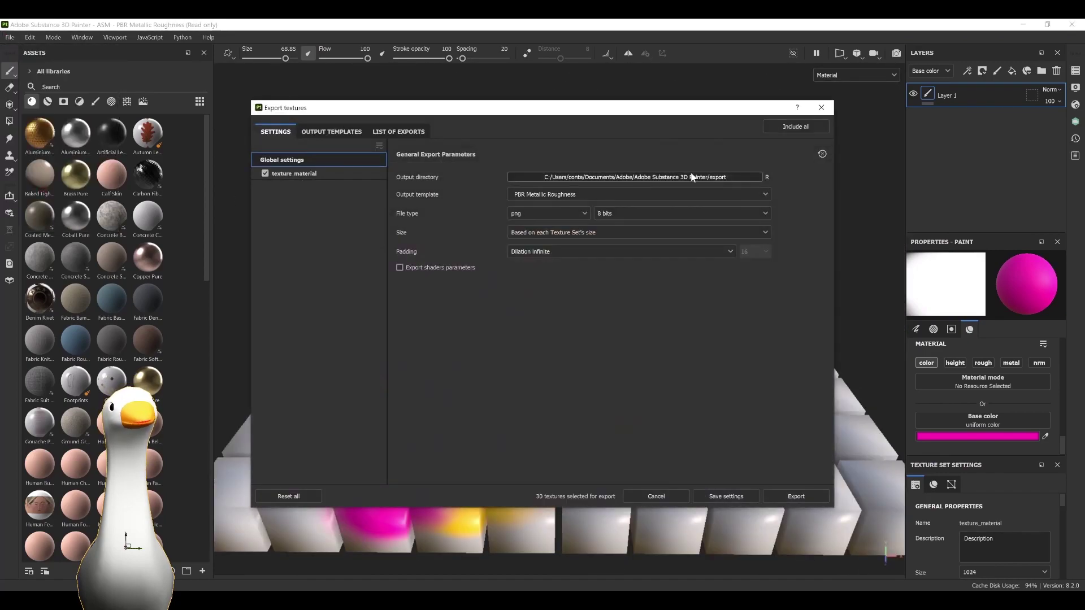
{"action": "left_click", "coordinate": [692, 177]}
{"action": "left_click", "coordinate": [630, 372]}
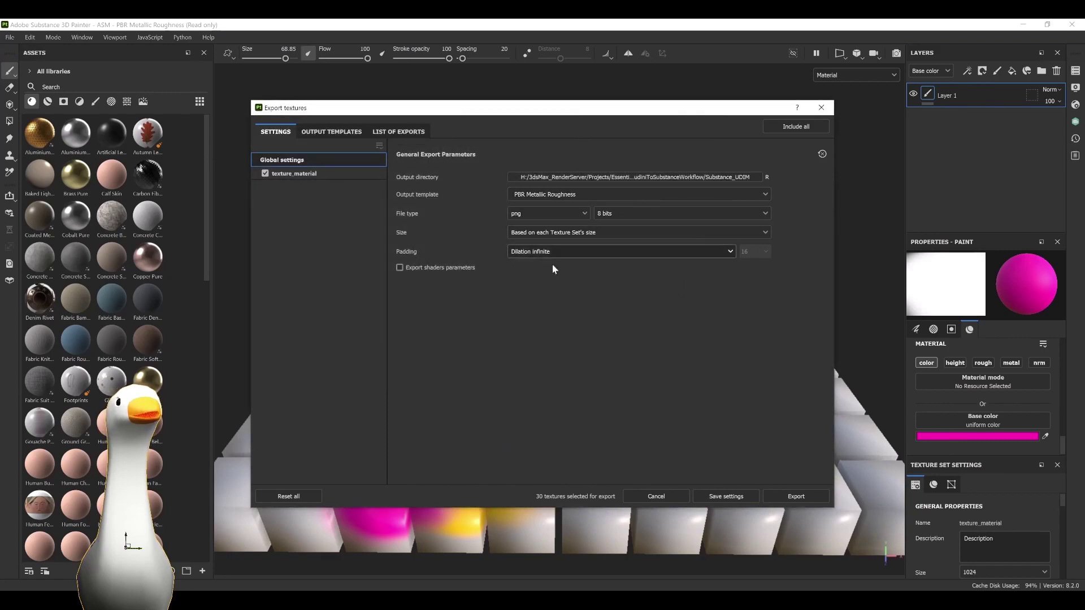
{"action": "left_click", "coordinate": [777, 496]}
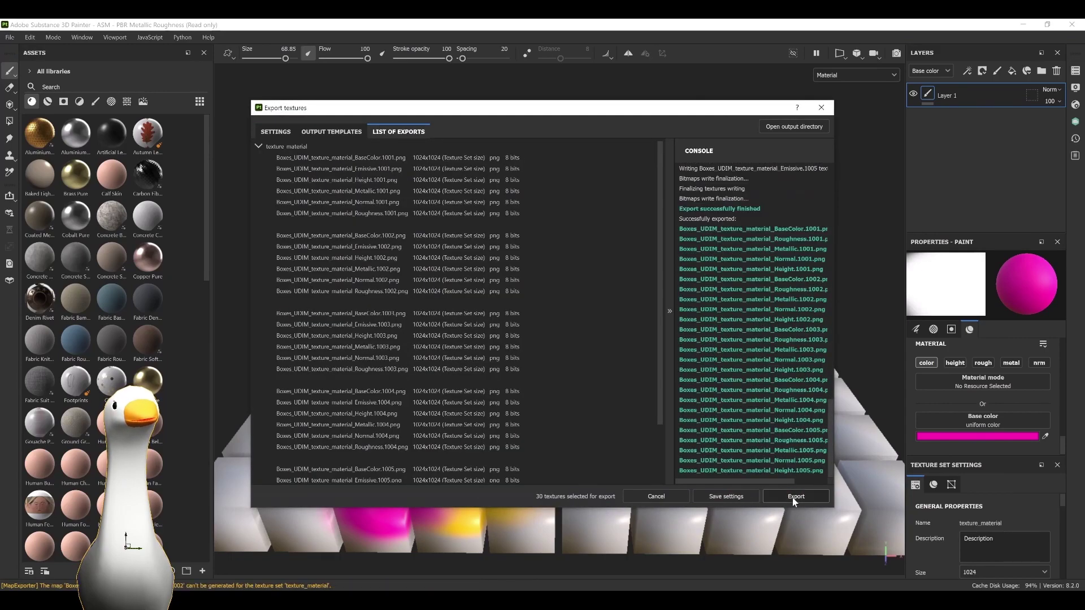
{"action": "left_click", "coordinate": [821, 108]}
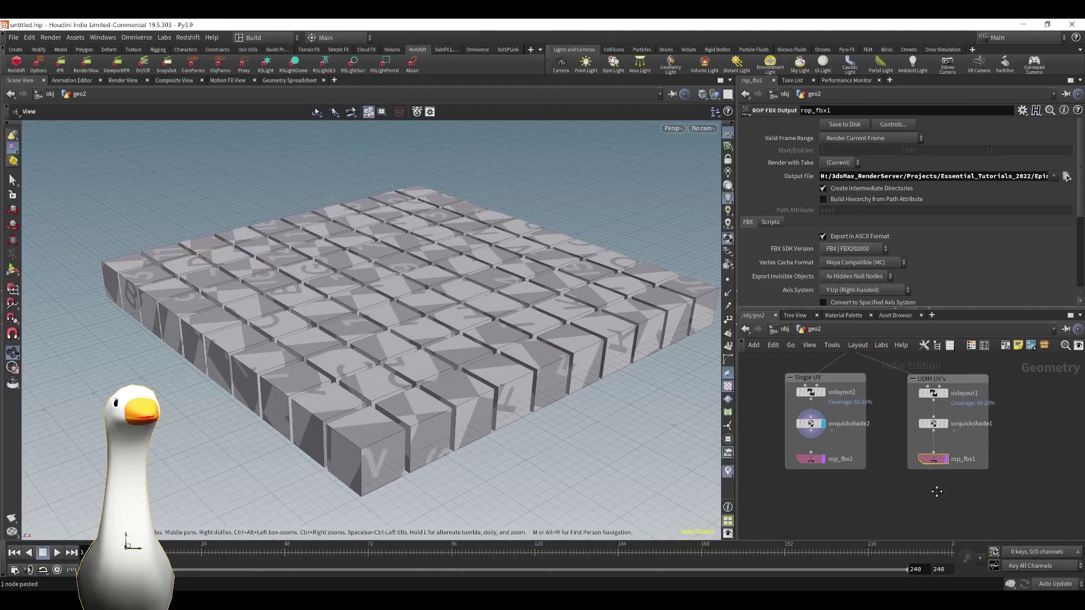
In Houdini, move the FBX output nodes aside and add a Material node under uvquickshade2 in the Single UV branch.
{"action": "left_click_drag", "start_coordinate": [937, 460], "coordinate": [972, 460]}
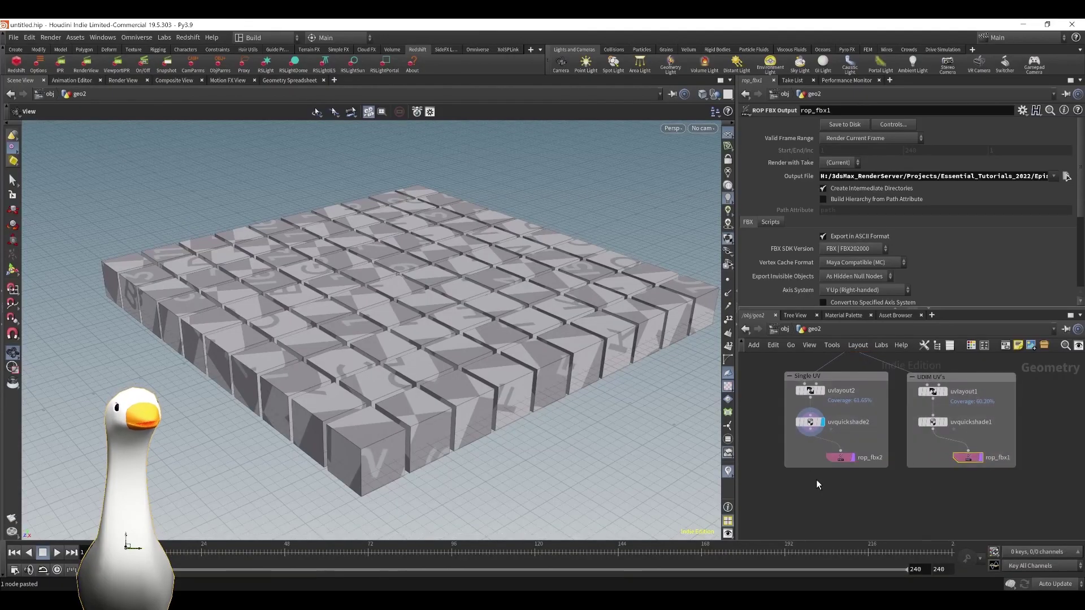
{"action": "key", "text": "Tab"}
{"action": "type", "text": "mate"}
{"action": "key", "text": "Return"}
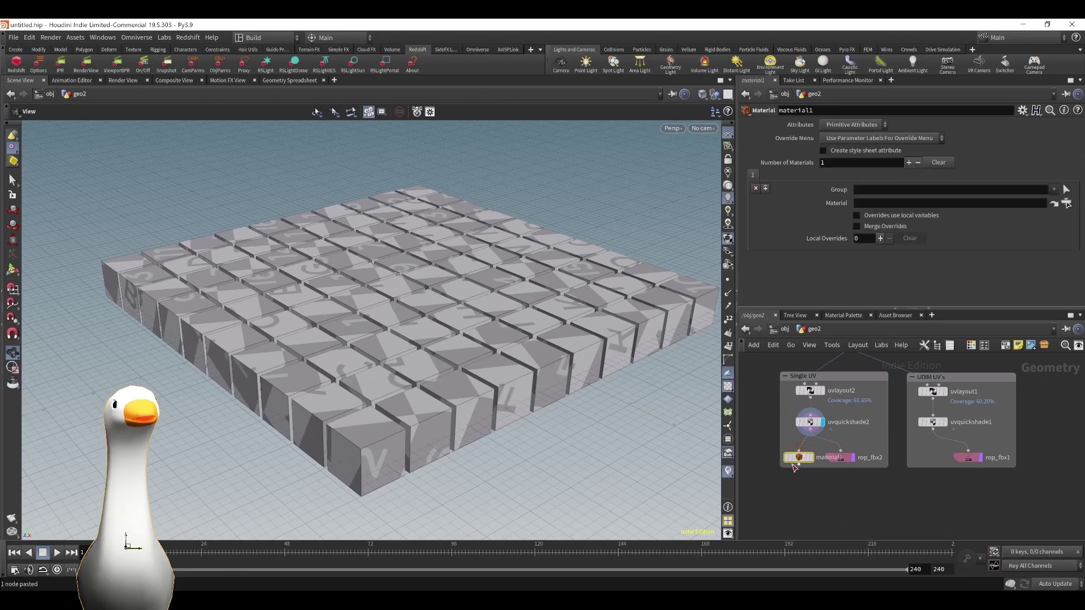
{"action": "left_click", "coordinate": [811, 461]}
{"action": "left_click_drag", "start_coordinate": [843, 461], "coordinate": [860, 464]}
Add a second Material node under uvquickshade1 in the UDIM UV's branch.
{"action": "key", "text": "Tab"}
{"action": "key", "text": "Return"}
{"action": "left_click", "coordinate": [939, 454]}
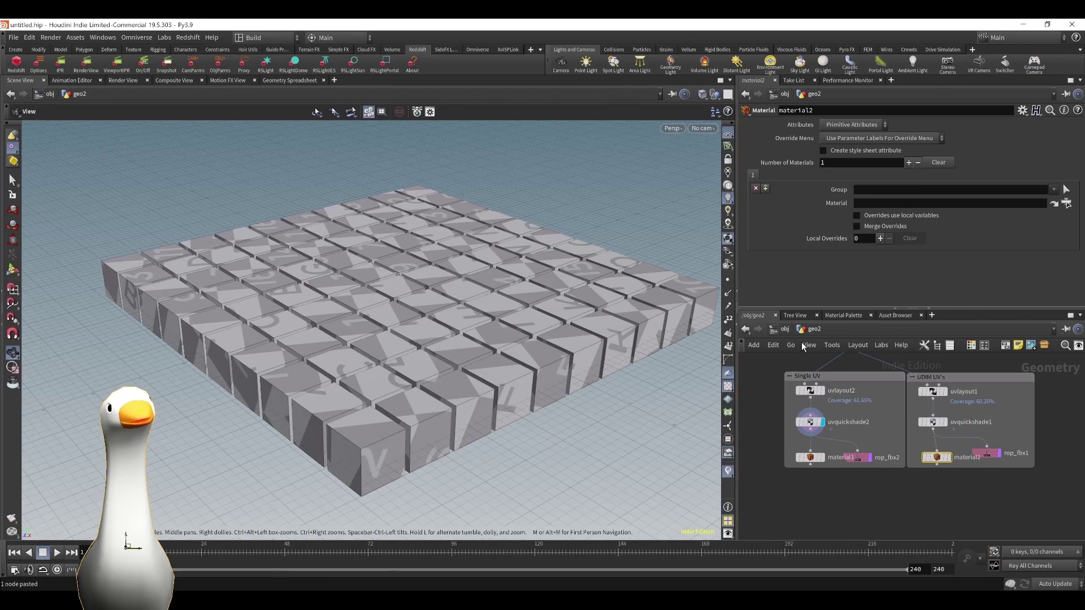
Switch the network editor from the geo2 object to the mat context.
{"action": "left_click", "coordinate": [788, 330]}
{"action": "left_click", "coordinate": [814, 329]}
{"action": "left_click", "coordinate": [835, 370]}
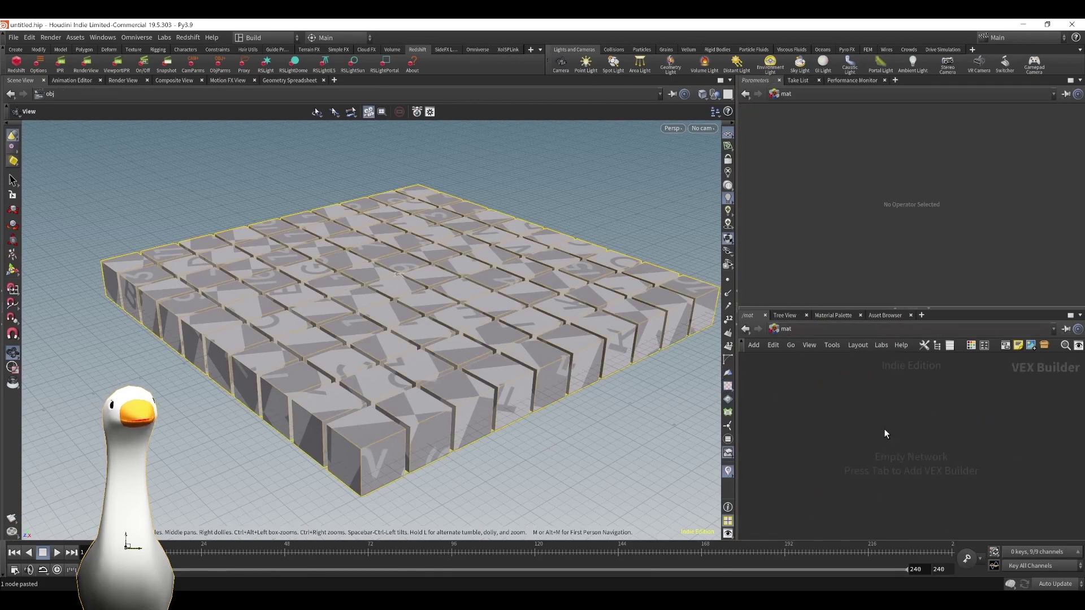
Add an RS Material Builder to the mat network and rename it redshift_Single.
{"action": "key", "text": "Tab"}
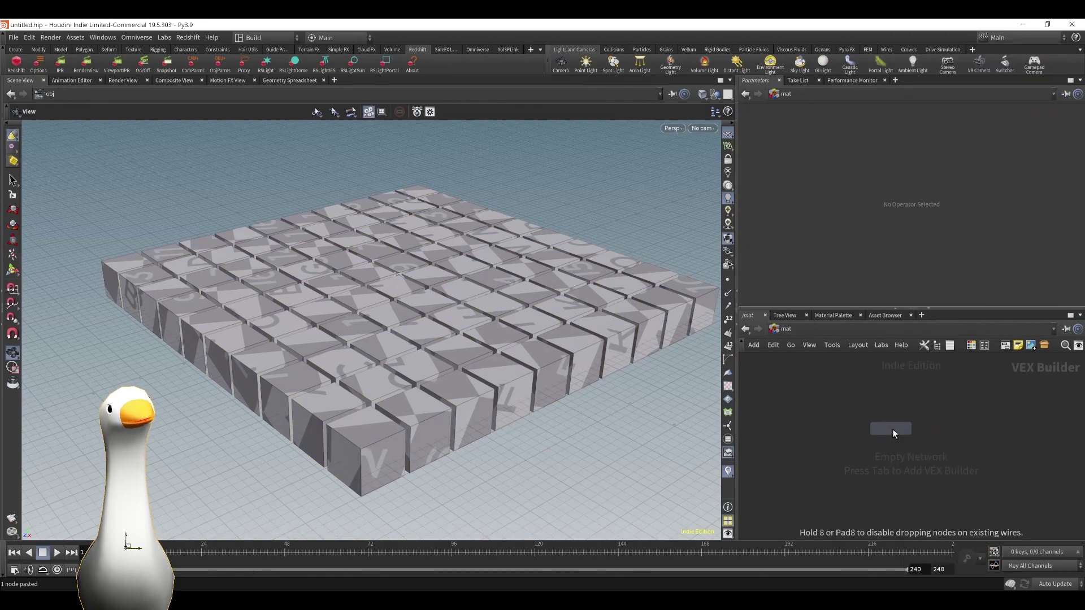
{"action": "left_click", "coordinate": [893, 428]}
{"action": "left_click", "coordinate": [897, 416]}
{"action": "left_click_drag", "start_coordinate": [990, 422], "coordinate": [1014, 418]}
{"action": "type", "text": "Single"}
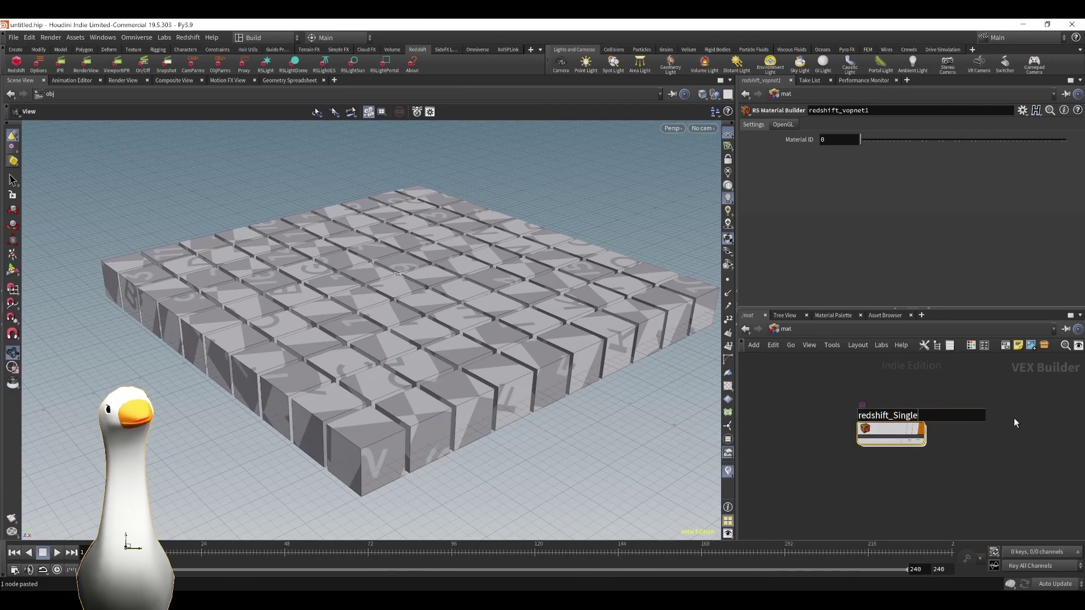
{"action": "key", "text": "Return"}
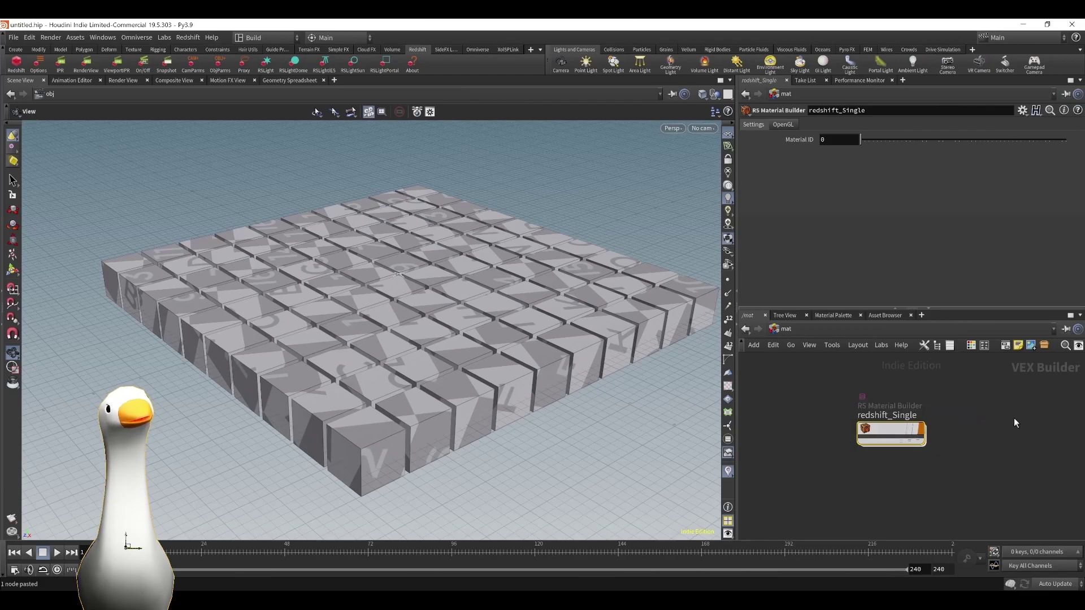
Inside redshift_Single, add an RS Texture node in front of StandardMaterial1.
{"action": "double_click", "coordinate": [897, 429]}
{"action": "middle_click_drag", "start_coordinate": [854, 398], "coordinate": [938, 380]}
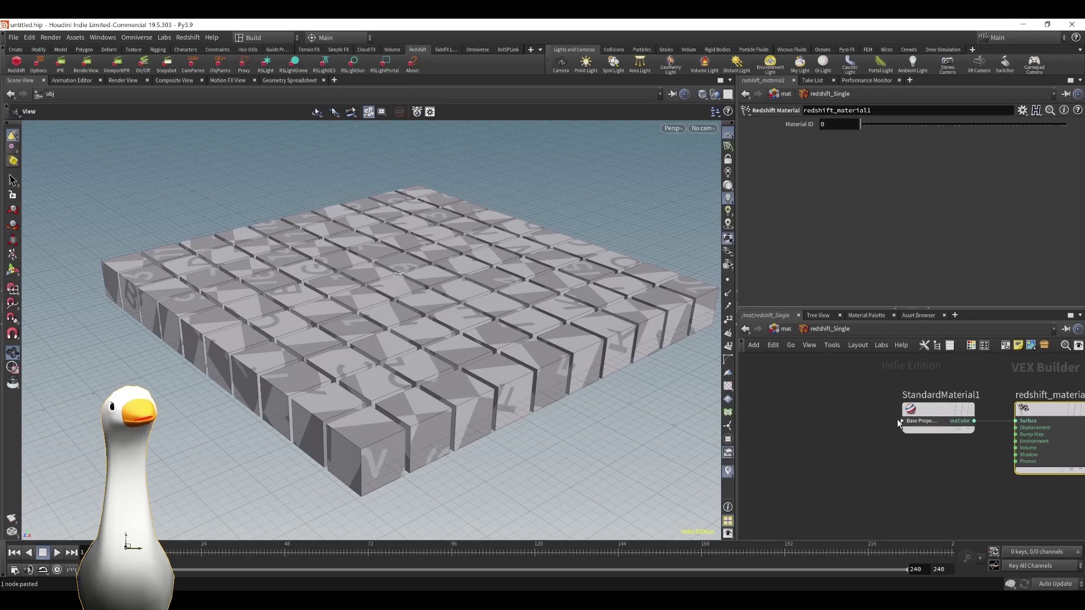
{"action": "key", "text": "Tab"}
{"action": "type", "text": "rs text"}
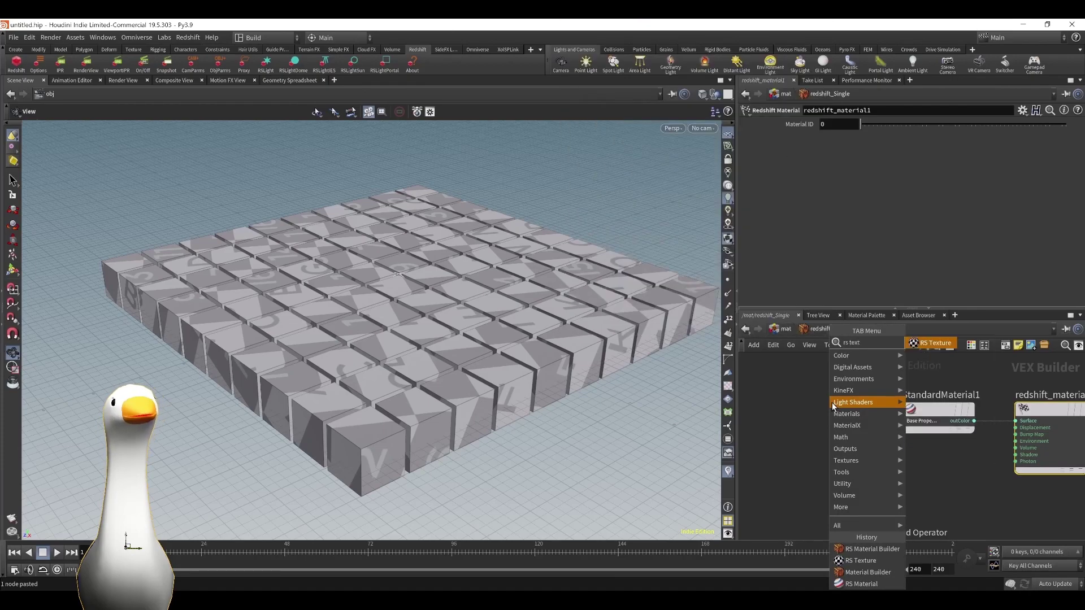
{"action": "key", "text": "Return"}
{"action": "left_click", "coordinate": [828, 407]}
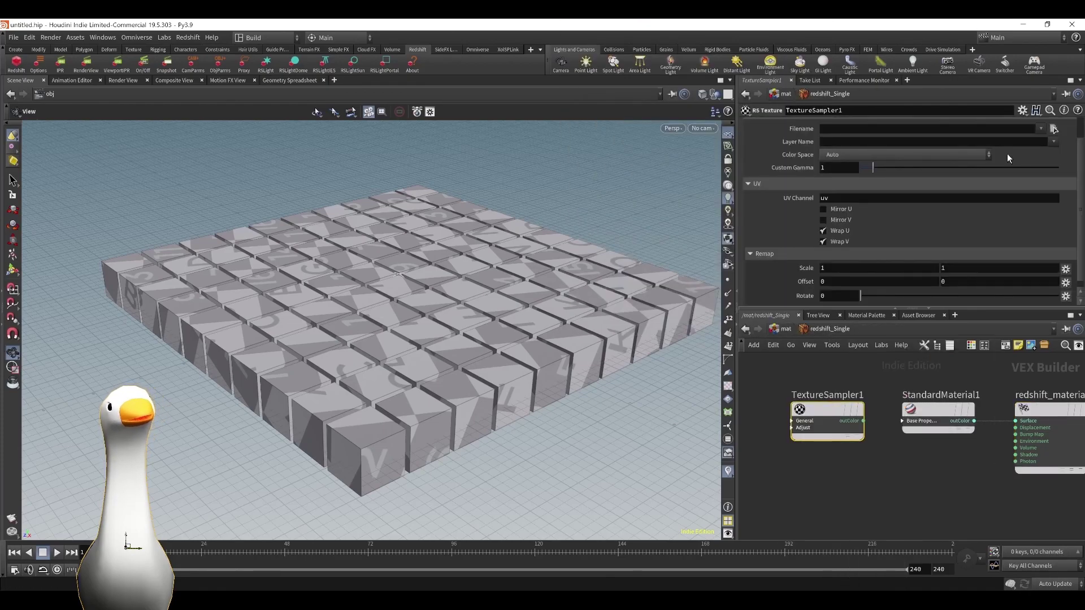
Load Boxes_SingleUVTile_texture_material_BaseColor.png into the texture node and connect its outColor to the standard material's base color.
{"action": "left_click", "coordinate": [1053, 129]}
{"action": "right_click", "coordinate": [859, 158]}
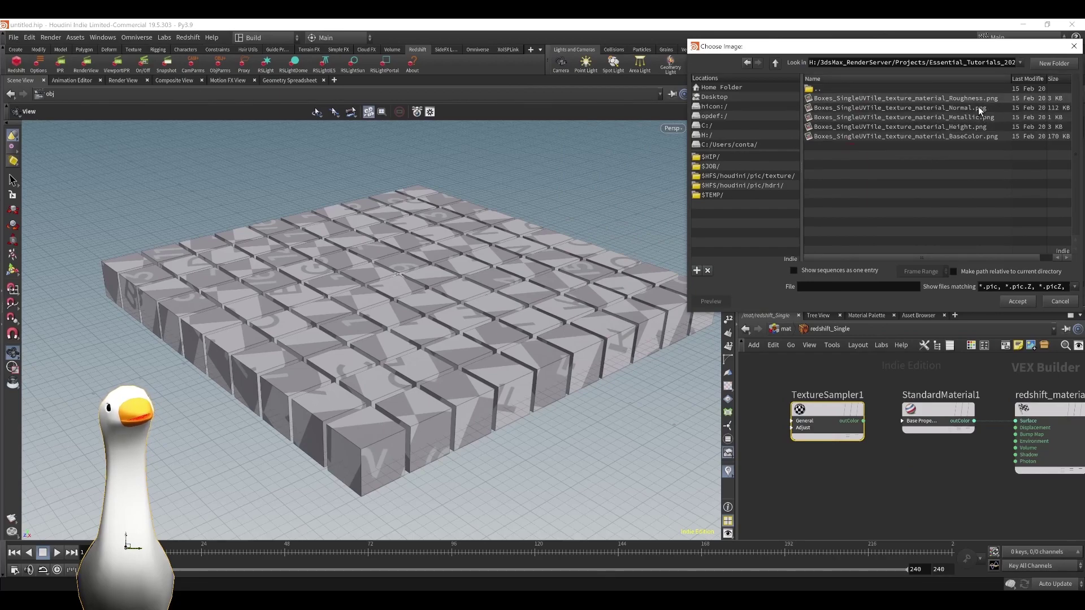
{"action": "double_click", "coordinate": [963, 135]}
{"action": "left_click", "coordinate": [862, 421]}
{"action": "left_click", "coordinate": [902, 421]}
{"action": "left_click", "coordinate": [930, 72]}
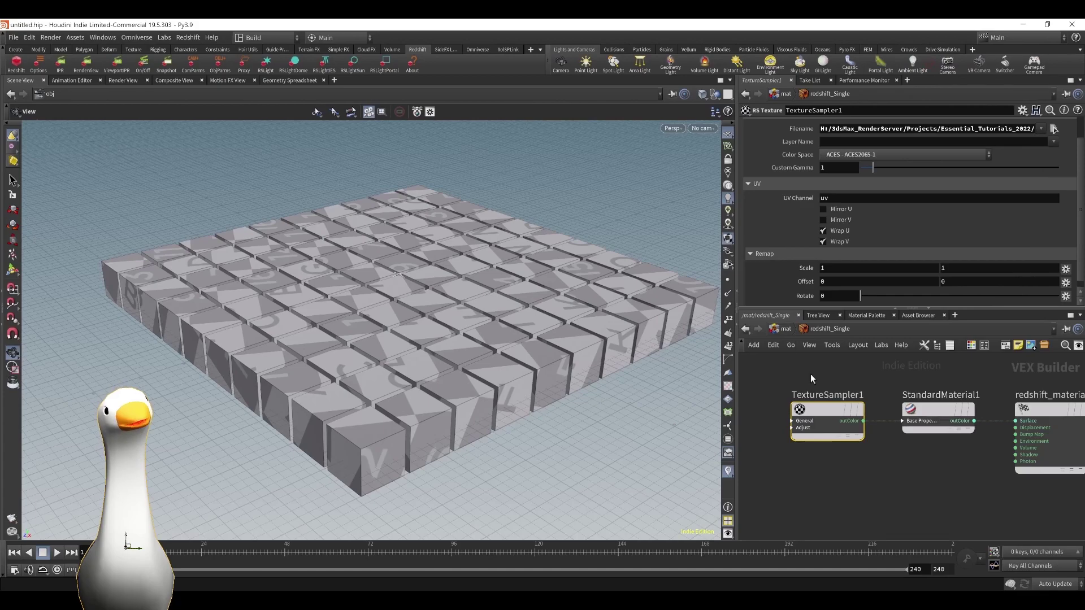
Back in the mat network, duplicate redshift_Single beside the original and rename the copy redshift_UDIM.
{"action": "key", "text": "u"}
{"action": "key", "text": "ctrl+v"}
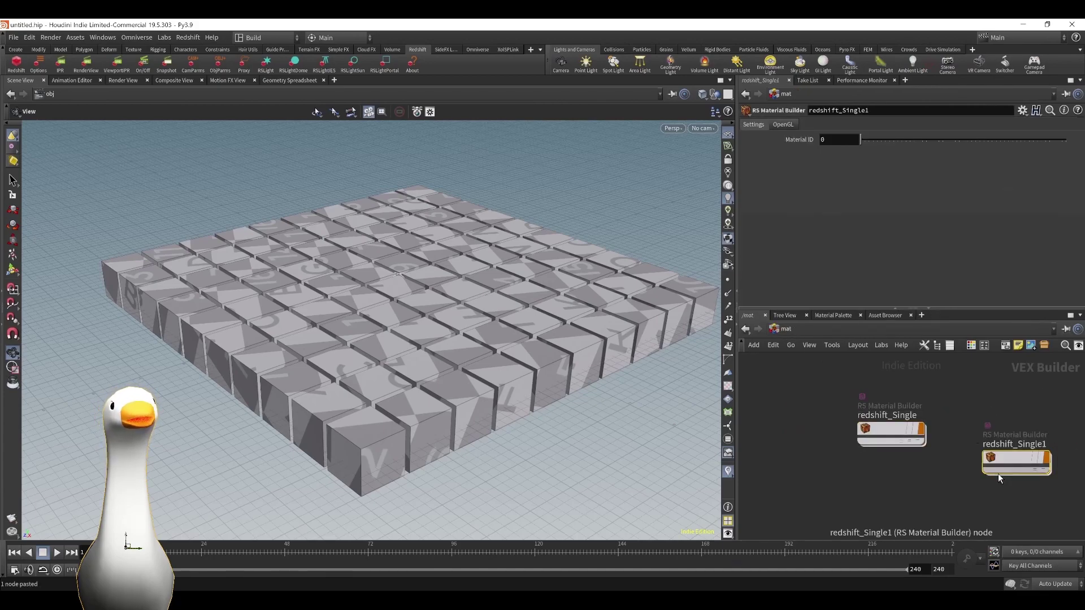
{"action": "left_click_drag", "start_coordinate": [1042, 457], "coordinate": [1021, 429]}
{"action": "double_click", "coordinate": [999, 416]}
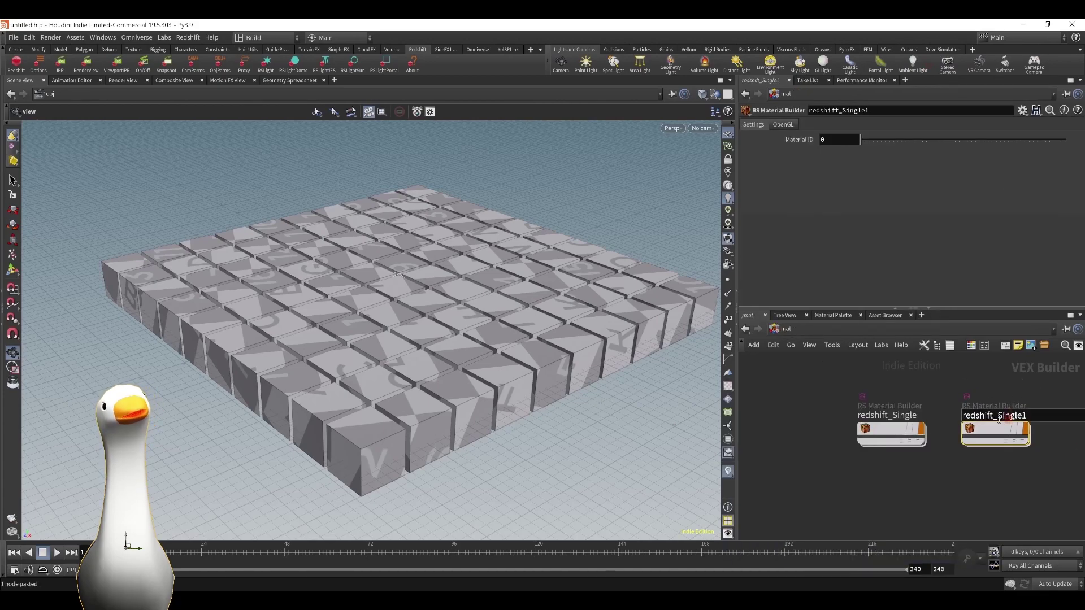
{"action": "type", "text": "redshift_UDIM"}
{"action": "key", "text": "Return"}
Inside redshift_UDIM, load Boxes_UDIM_texture_material_BaseColor.1001.png into the TextureSampler1 node.
{"action": "double_click", "coordinate": [1020, 429]}
{"action": "left_click", "coordinate": [812, 423]}
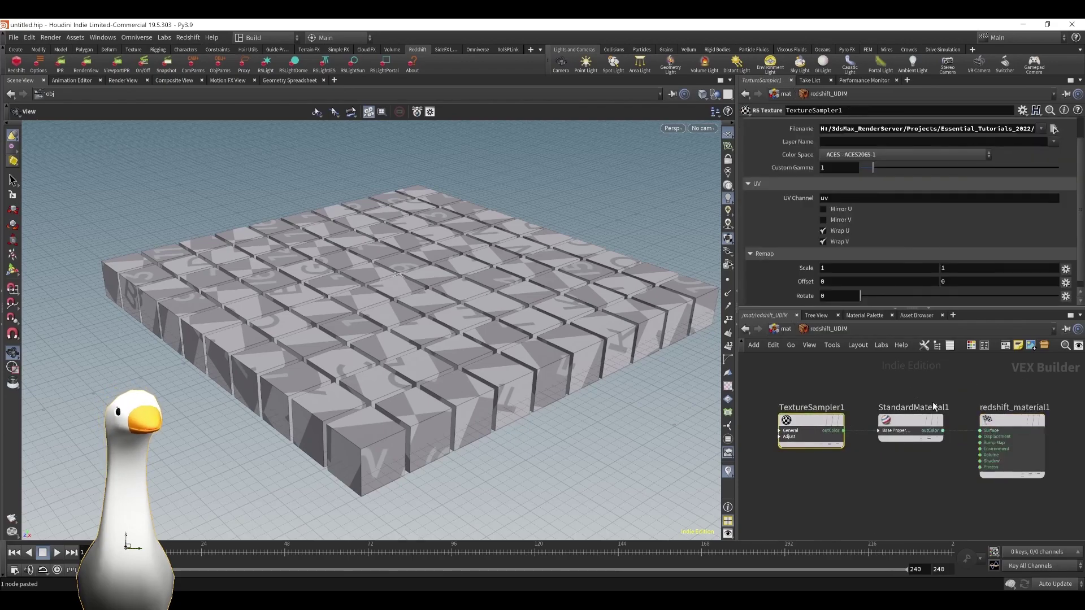
{"action": "left_click", "coordinate": [1053, 130]}
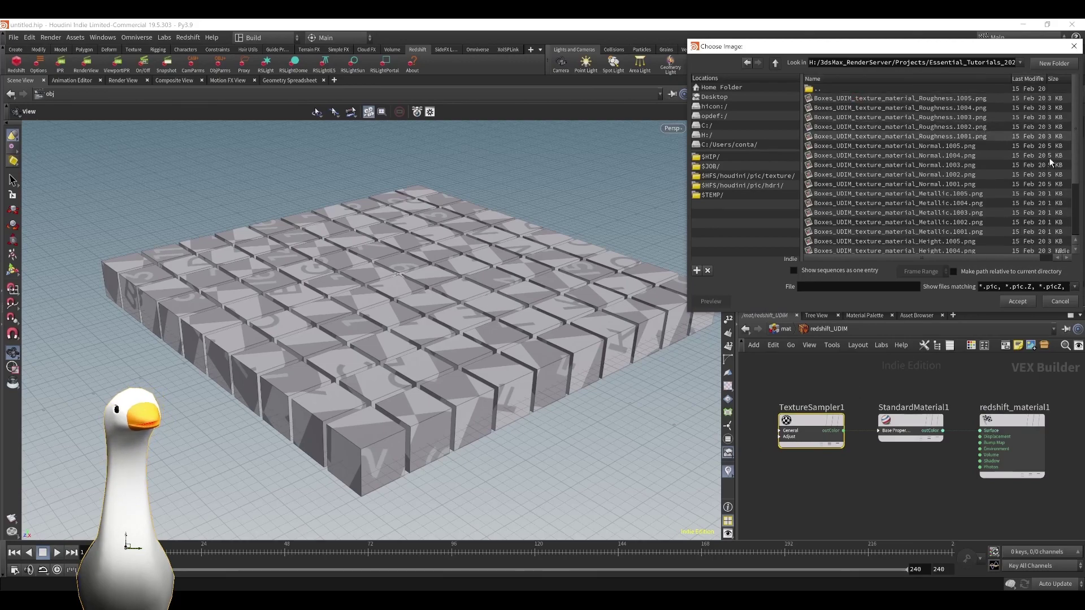
{"action": "scroll", "coordinate": [999, 141], "scroll_direction": "down", "scroll_amount": 3}
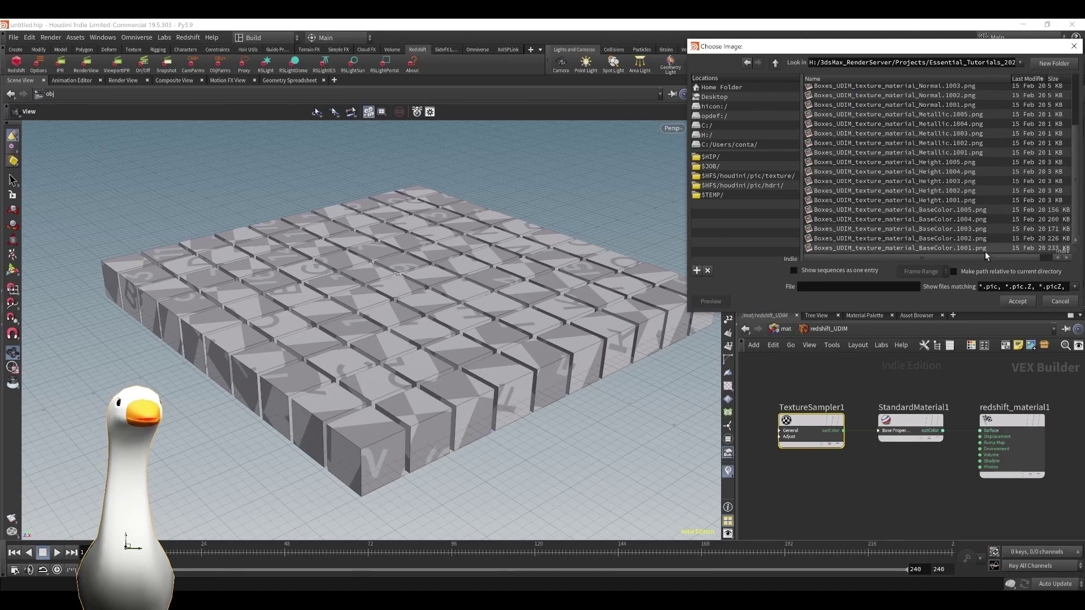
{"action": "left_click", "coordinate": [966, 249]}
{"action": "left_click", "coordinate": [1017, 306]}
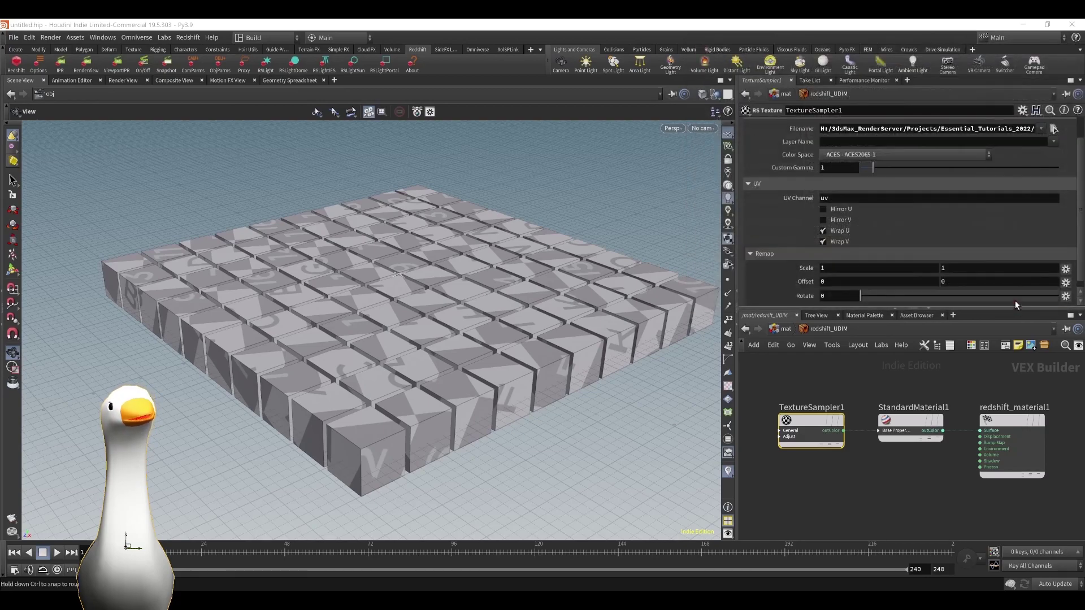
Replace the tile number 1001 in the UDIM texture's file name with the <UDIM> token.
{"action": "left_click_drag", "start_coordinate": [1021, 129], "coordinate": [1053, 129]}
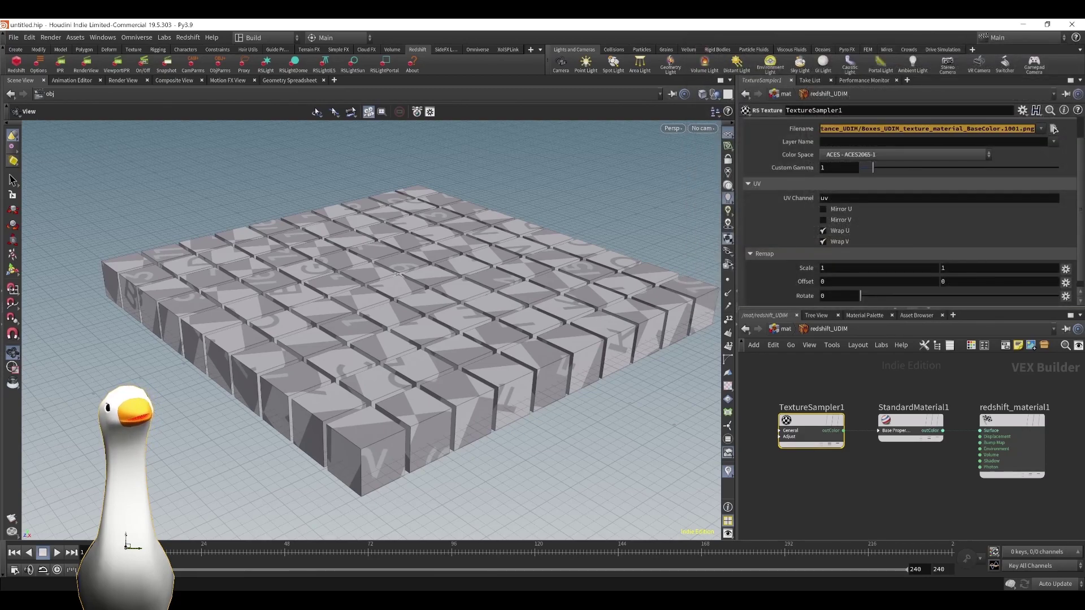
{"action": "left_click", "coordinate": [1023, 131]}
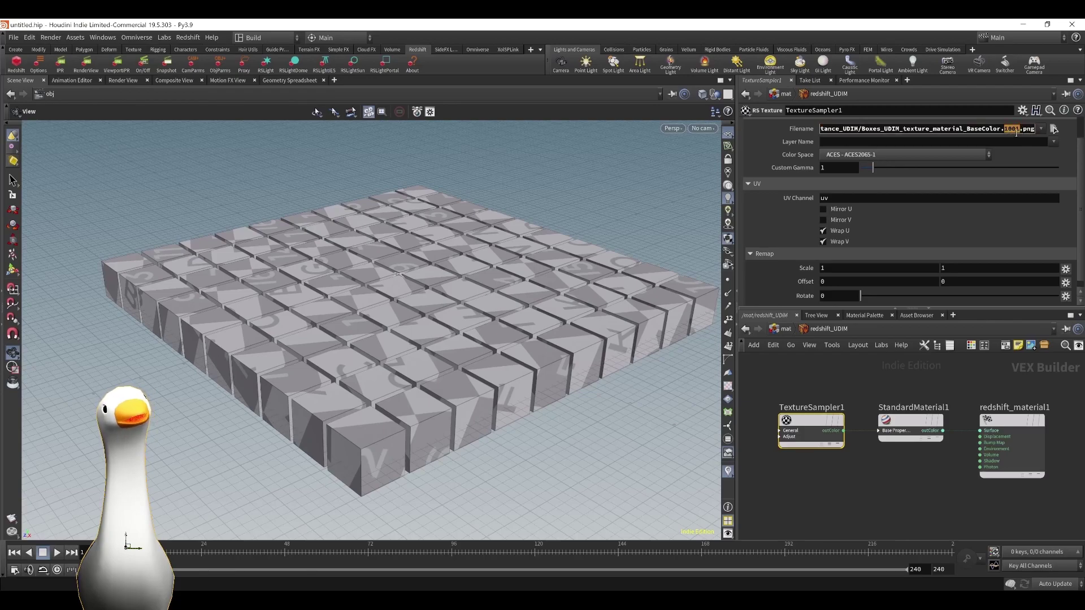
{"action": "type", "text": "<U"}
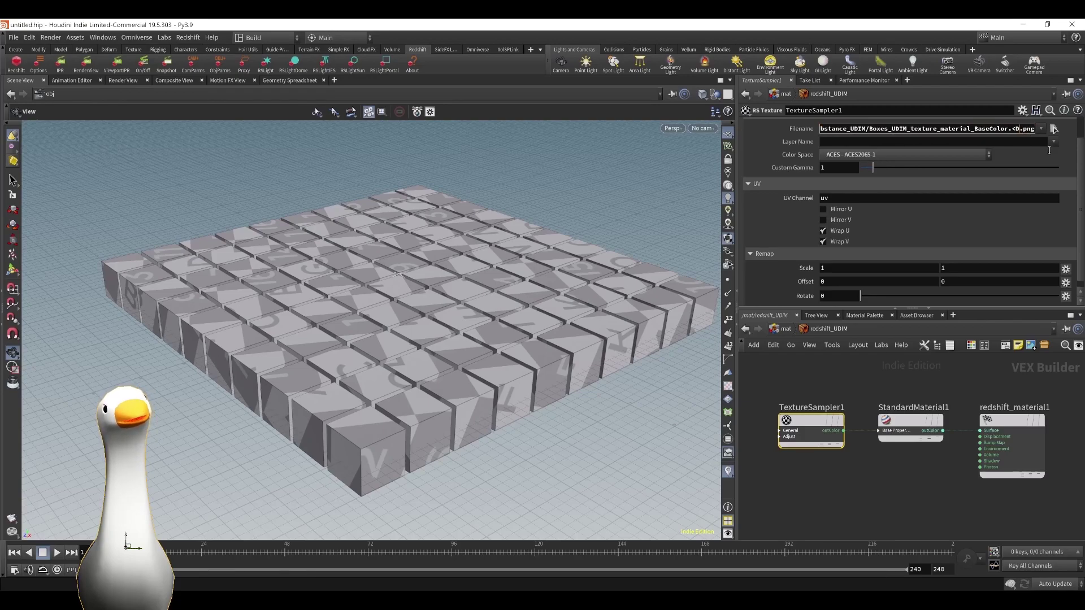
{"action": "type", "text": "DIM>"}
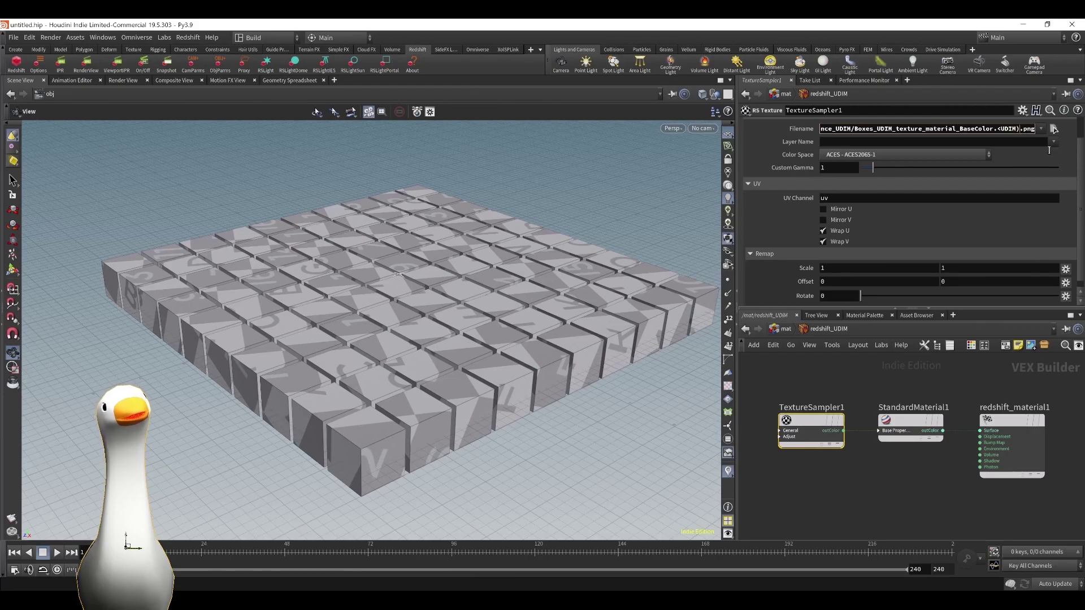
{"action": "key", "text": "Return"}
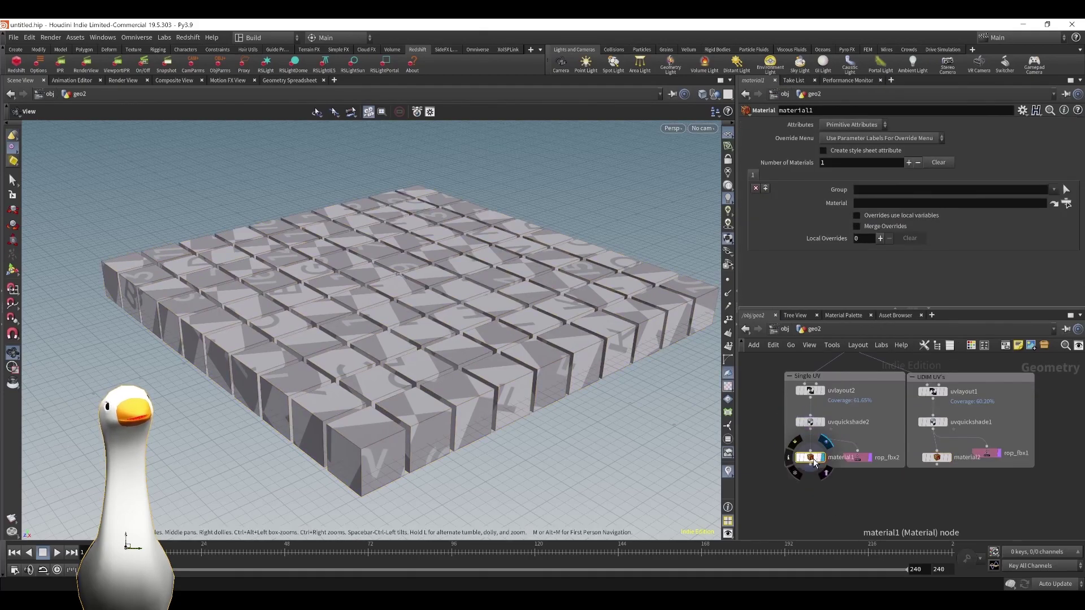
In geo2, assign /mat/redshift_Single to the material1 node of the Single UV branch.
{"action": "left_click", "coordinate": [810, 457]}
{"action": "left_click", "coordinate": [1066, 203]}
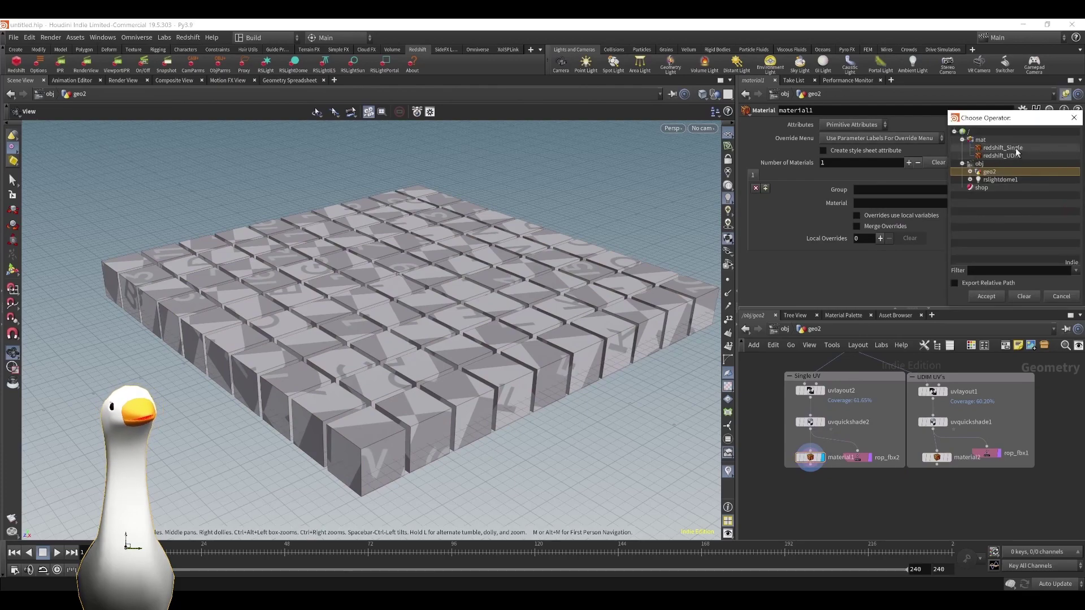
{"action": "double_click", "coordinate": [1016, 148]}
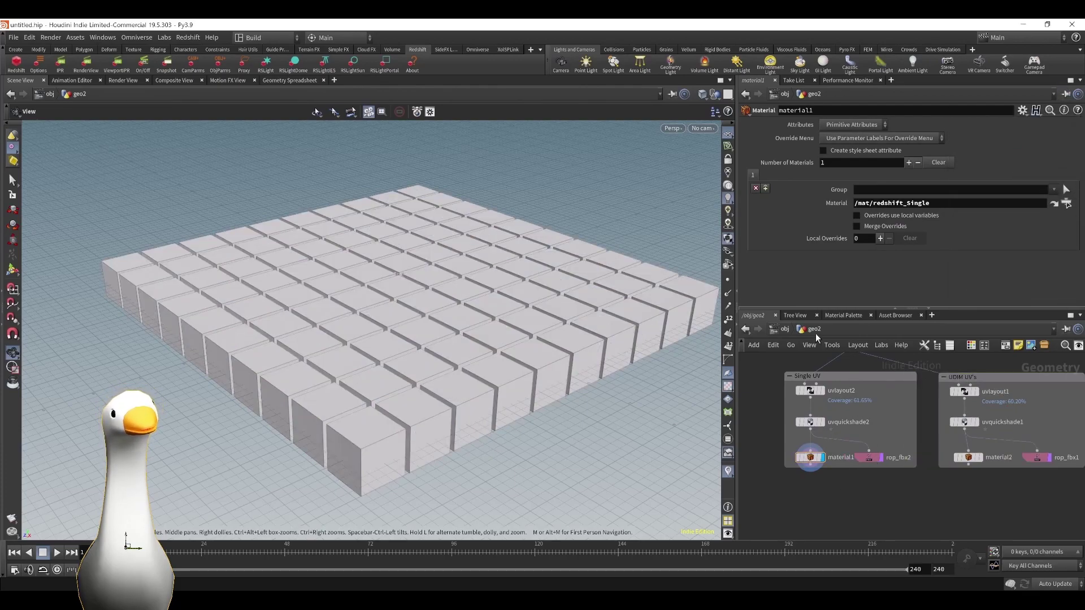
Go to the out context and render the boxes in the Redshift Render View from Redshift_ROP1.
{"action": "left_click", "coordinate": [787, 328]}
{"action": "left_click", "coordinate": [818, 329]}
{"action": "left_click", "coordinate": [862, 394]}
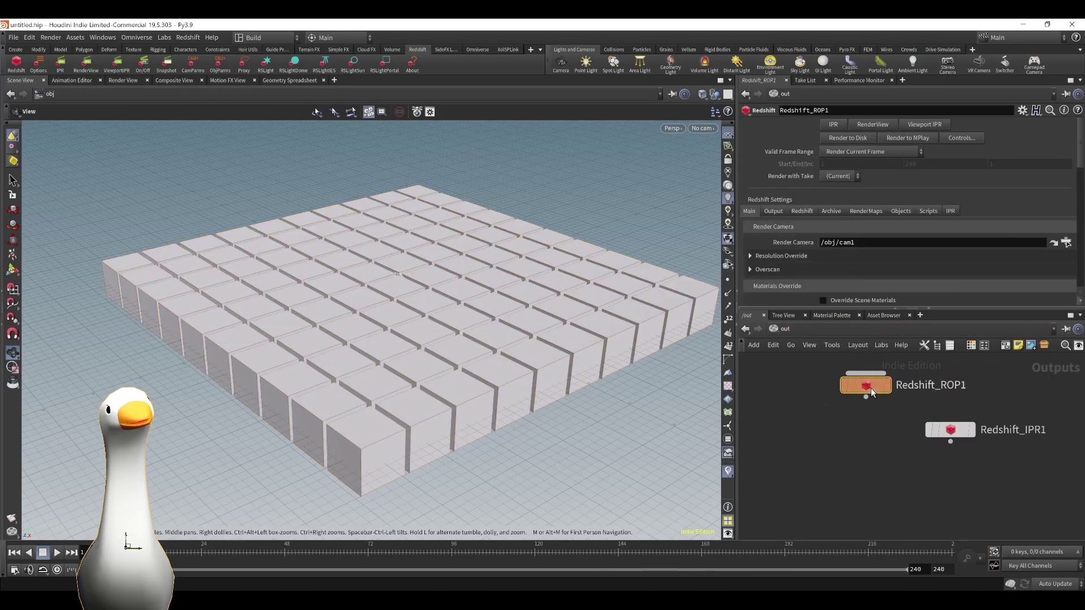
{"action": "left_click", "coordinate": [873, 125]}
{"action": "left_click", "coordinate": [261, 153]}
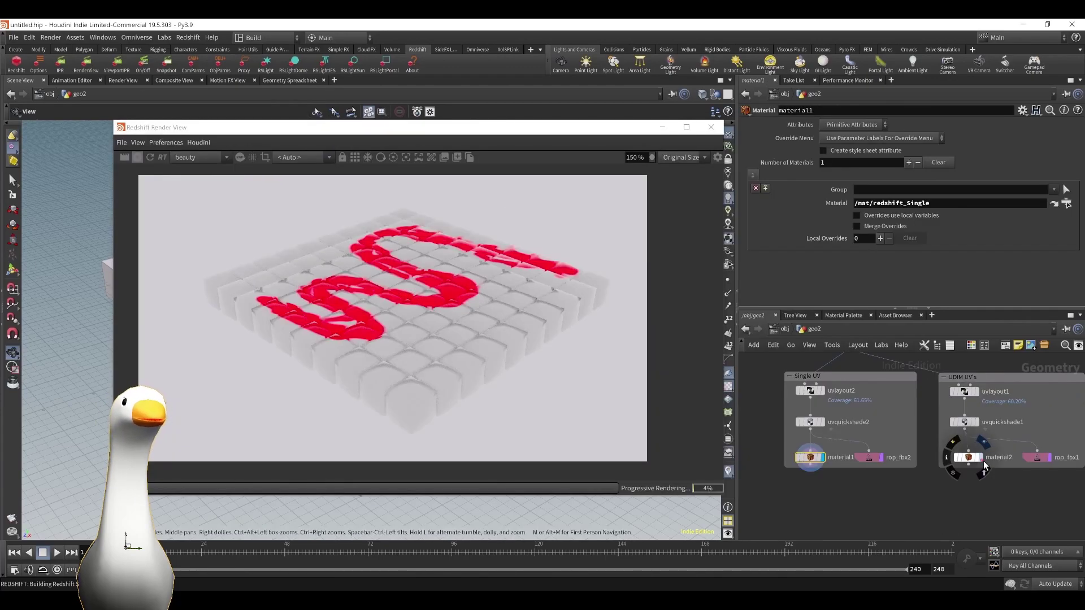
Display the material2 node of the UDIM UV's branch and assign /mat/redshift_UDIM to it.
{"action": "left_click_drag", "start_coordinate": [698, 123], "coordinate": [551, 179]}
{"action": "left_click", "coordinate": [1066, 204]}
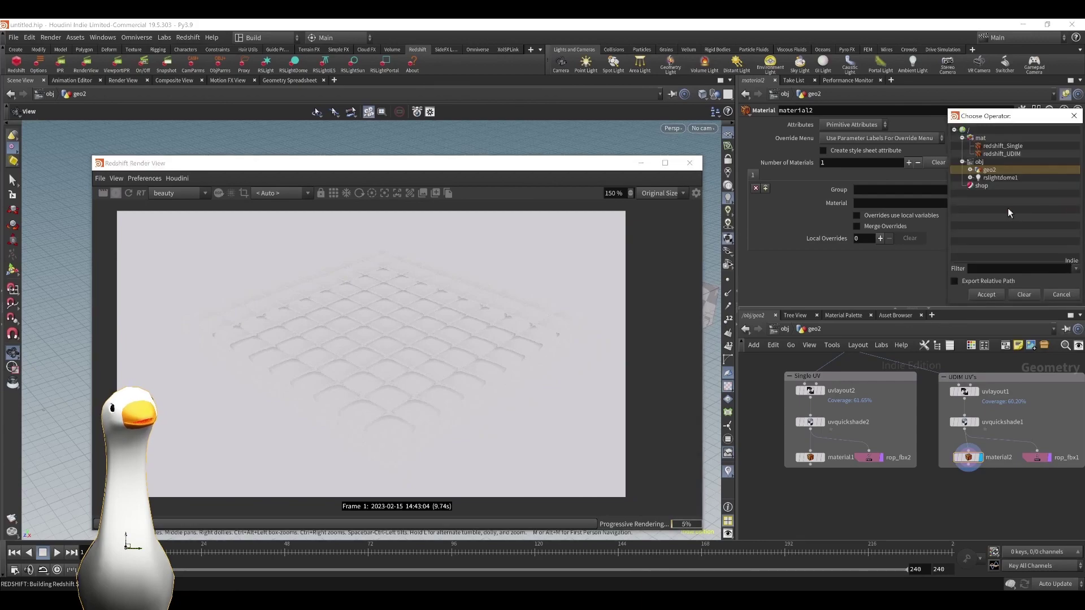
{"action": "double_click", "coordinate": [1012, 154]}
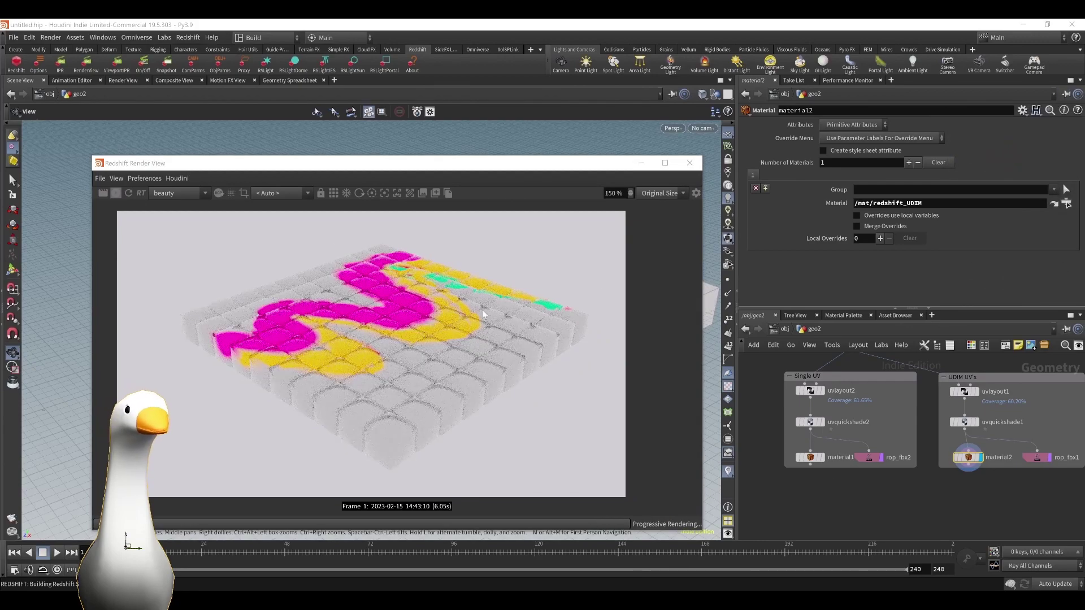
In redshift_UDIM, delete the texture node, add a fresh RS Texture and connect it to the standard material's base color.
{"action": "left_click", "coordinate": [1065, 203]}
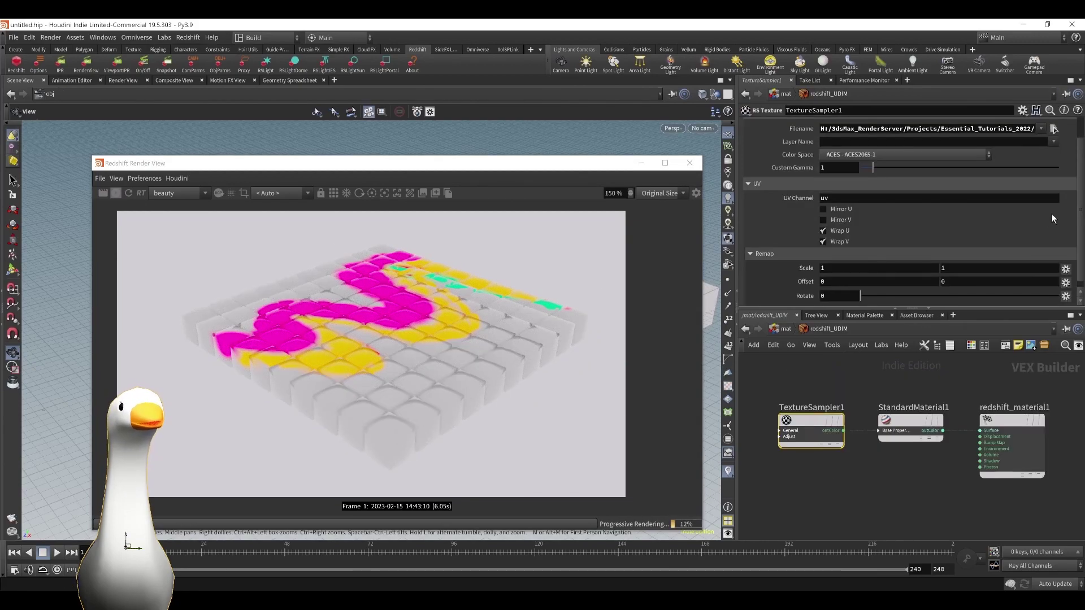
{"action": "key", "text": "Delete"}
{"action": "key", "text": "Tab"}
{"action": "type", "text": "rs te"}
{"action": "key", "text": "Return"}
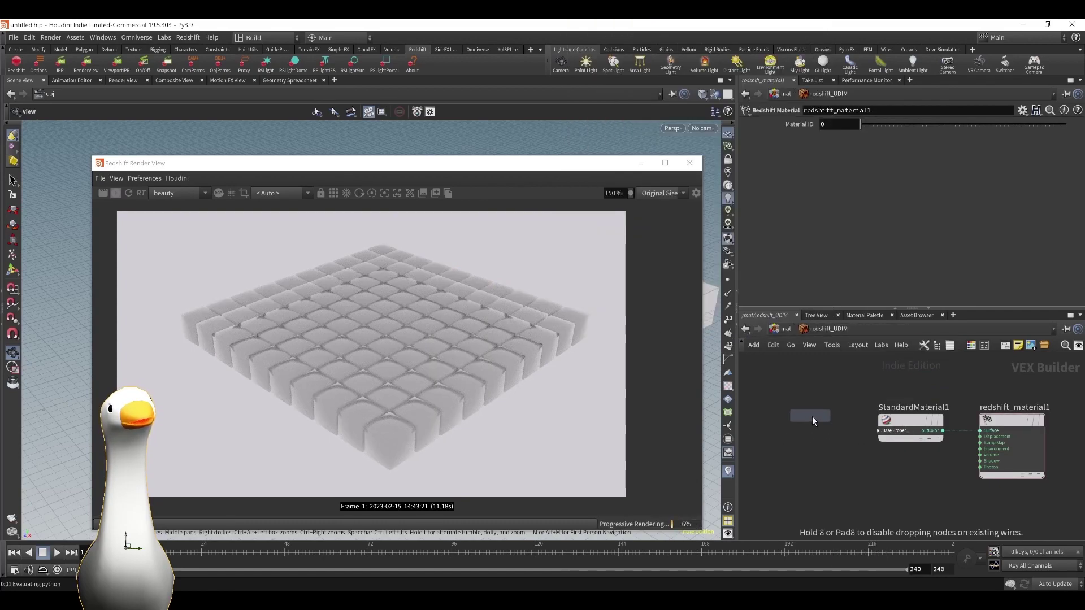
{"action": "left_click", "coordinate": [812, 418]}
{"action": "left_click_drag", "start_coordinate": [844, 427], "coordinate": [878, 433]}
{"action": "left_click", "coordinate": [935, 79]}
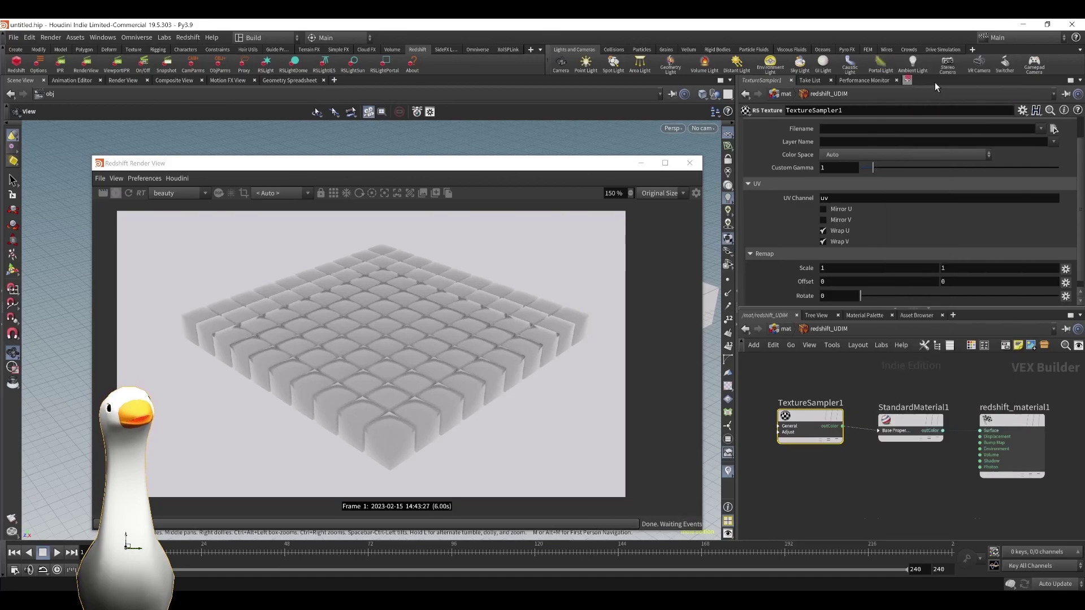
Load Boxes_UDIM_texture_material_BaseColor.1001.png into the new texture node and replace its tile number with <UDIM>.
{"action": "left_click", "coordinate": [1054, 129]}
{"action": "double_click", "coordinate": [964, 245]}
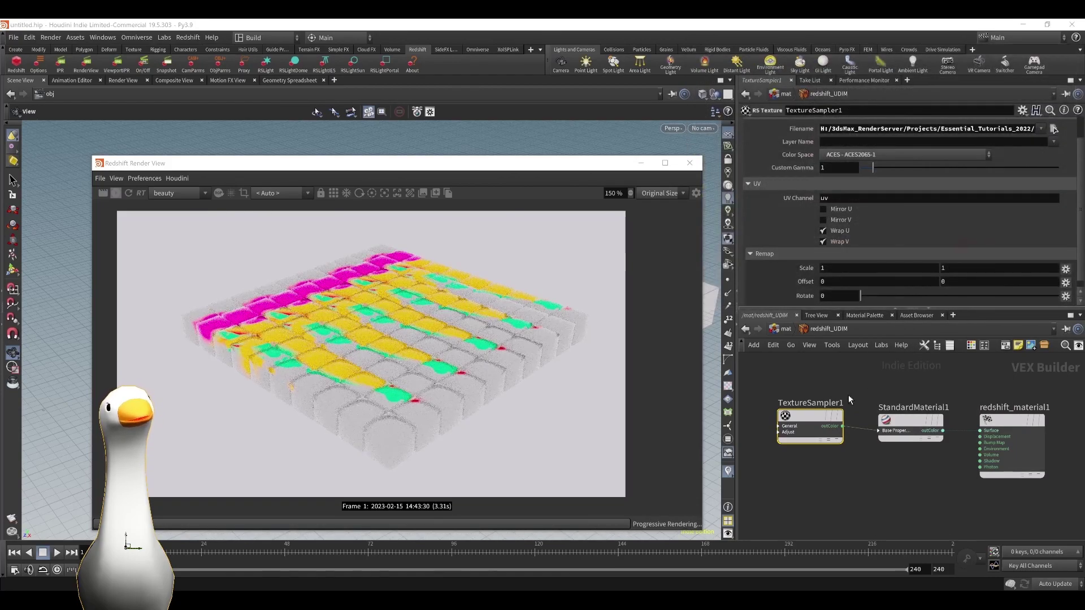
{"action": "left_click_drag", "start_coordinate": [1009, 129], "coordinate": [1055, 129]}
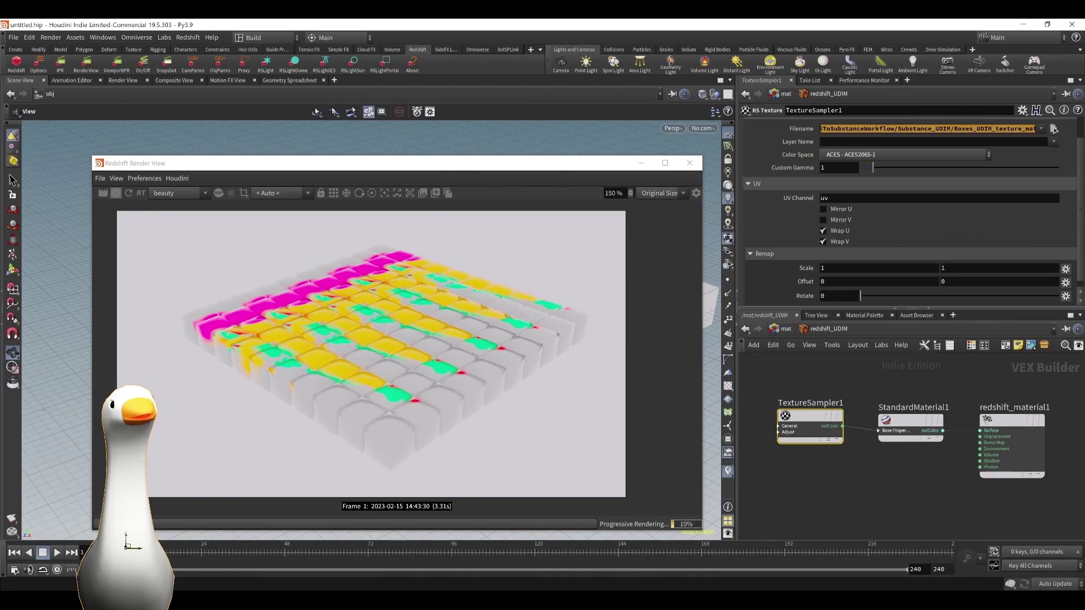
{"action": "left_click", "coordinate": [1022, 130]}
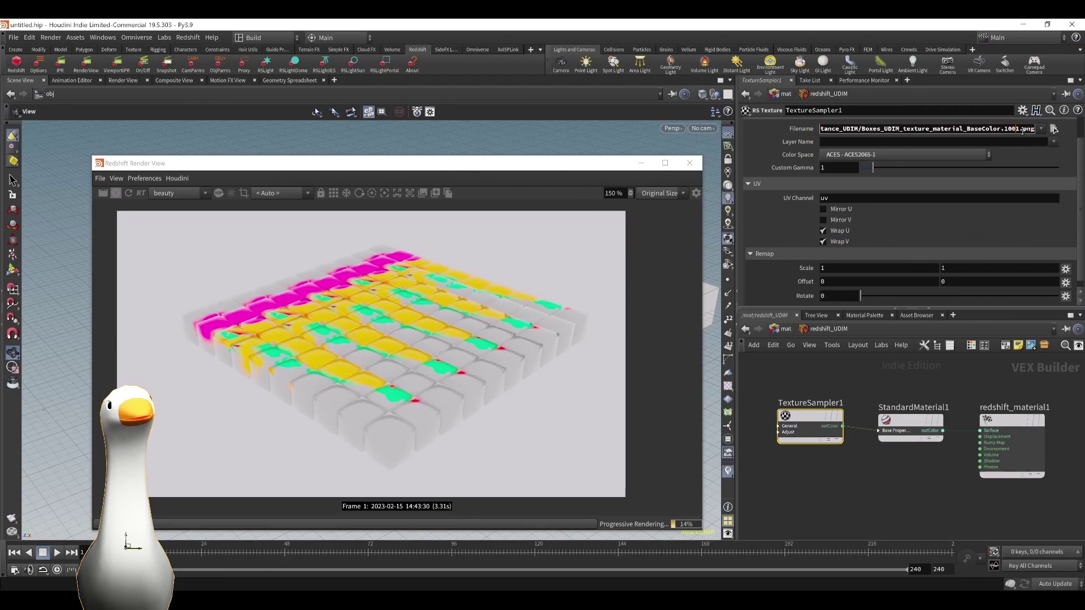
{"action": "type", "text": "<UDIM>"}
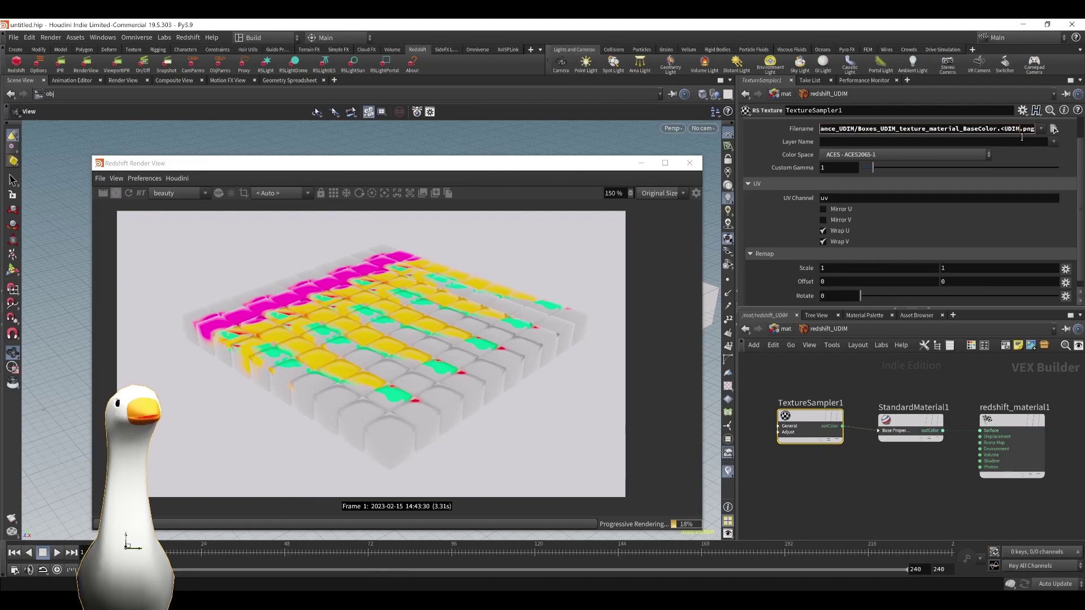
{"action": "key", "text": "Return"}
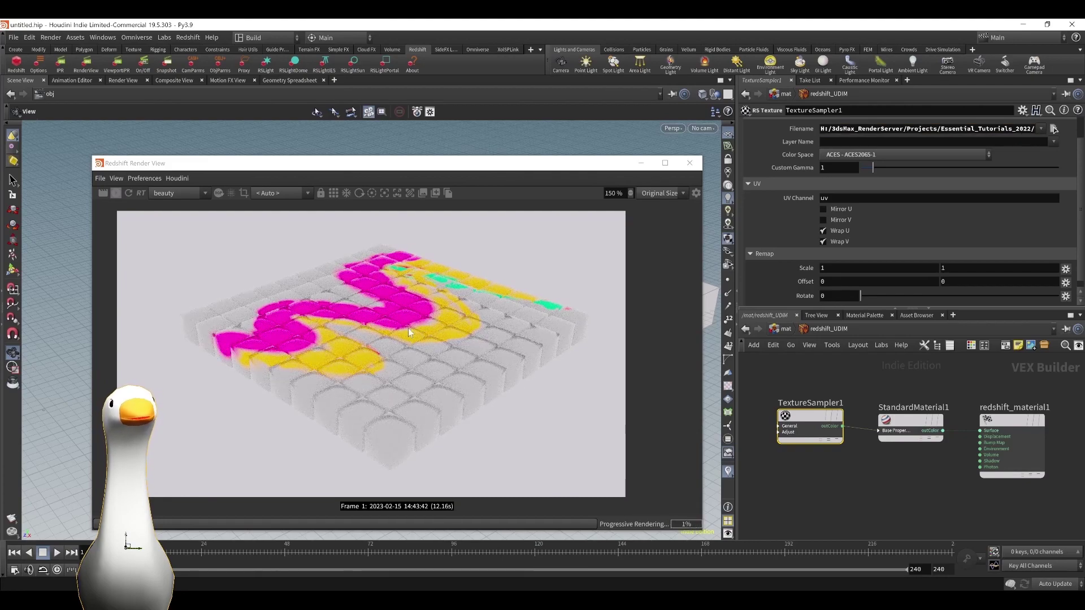
{"action": "left_click", "coordinate": [127, 194]}
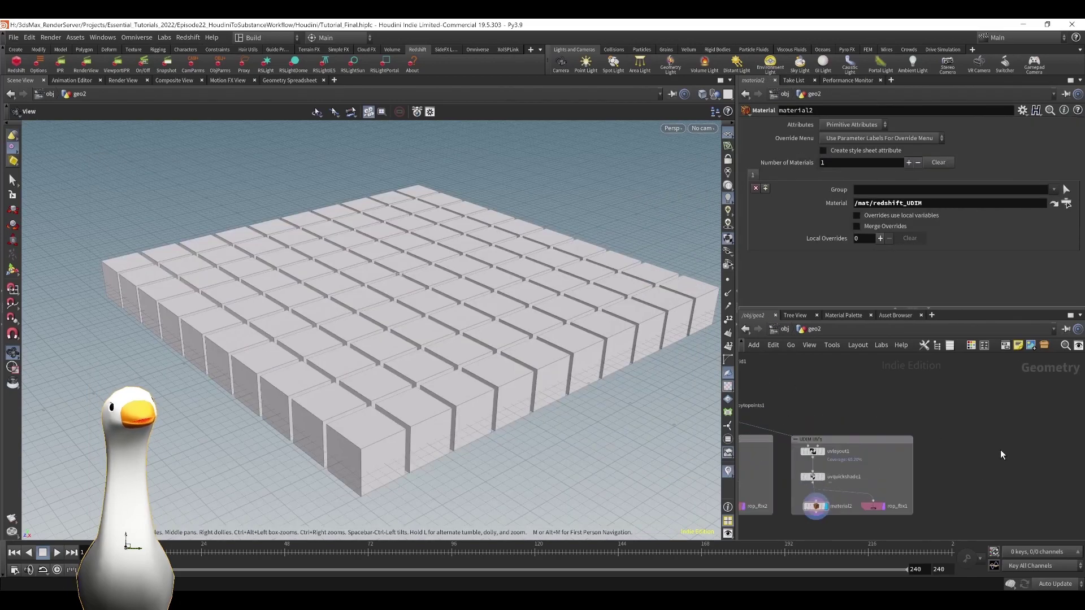
Add a File node to geo2, load Desk_lamp.usdz into it and frame the lamp.
{"action": "middle_click_drag", "start_coordinate": [972, 448], "coordinate": [930, 444]}
{"action": "key", "text": "Tab"}
{"action": "type", "text": "file"}
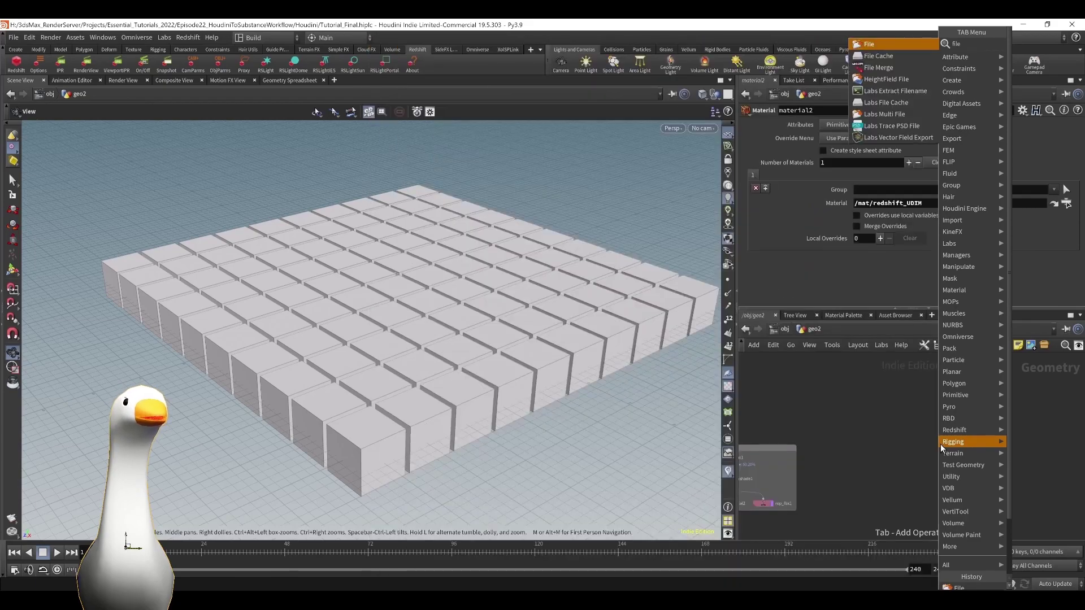
{"action": "key", "text": "Return"}
{"action": "left_click_drag", "start_coordinate": [417, 348], "coordinate": [331, 336]}
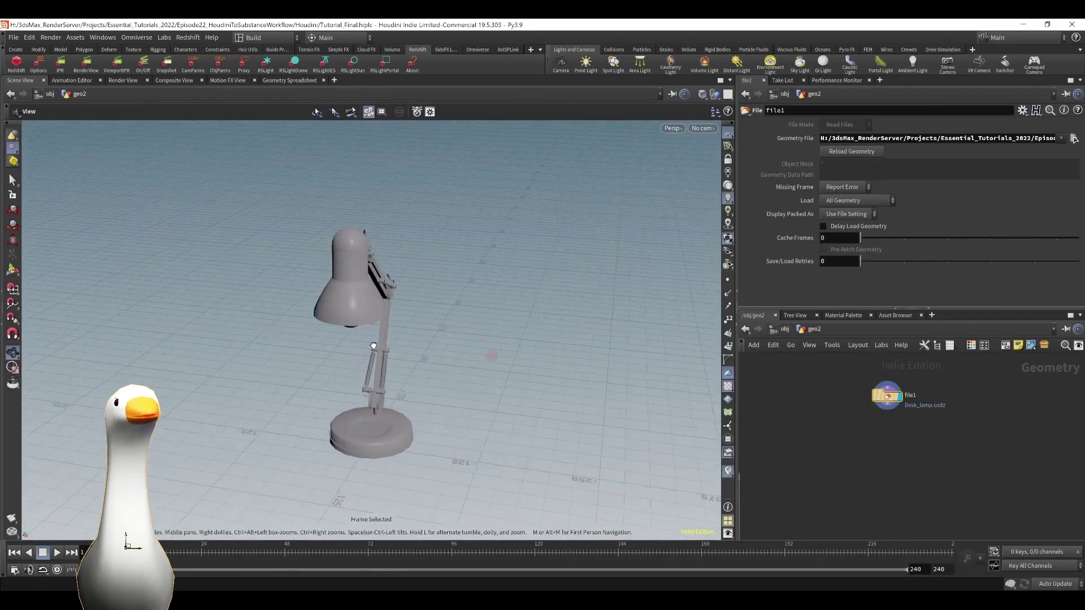
{"action": "right_click_drag", "start_coordinate": [331, 337], "coordinate": [405, 388]}
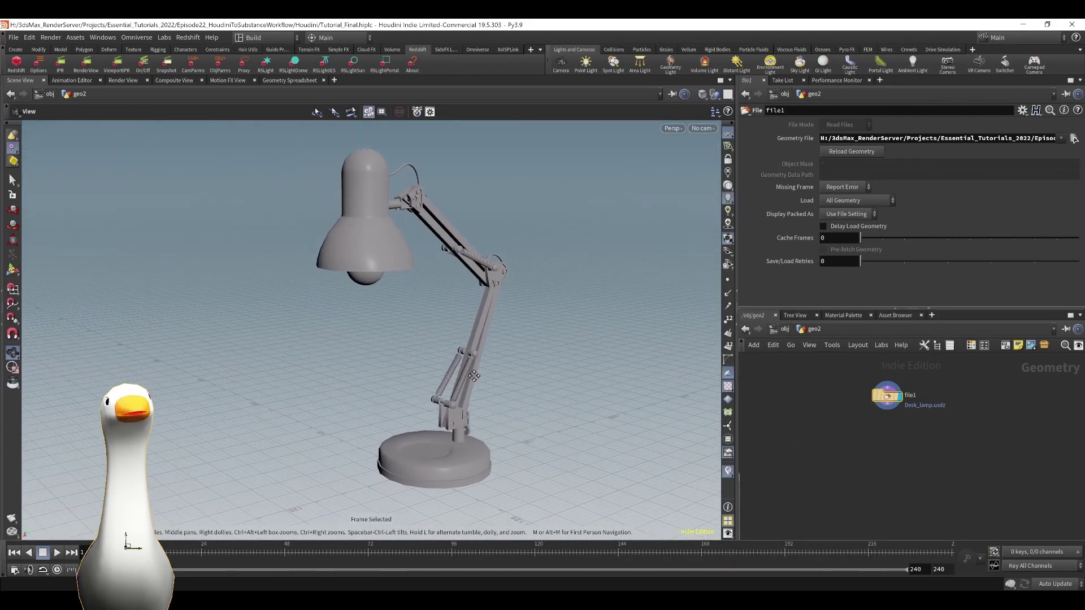
Add an Unpack USD to Polygons node below file1, display it and check the lamp's UVs.
{"action": "key", "text": "Tab"}
{"action": "type", "text": "unpack"}
{"action": "key", "text": "Down"}
{"action": "key", "text": "Down"}
{"action": "key", "text": "Down"}
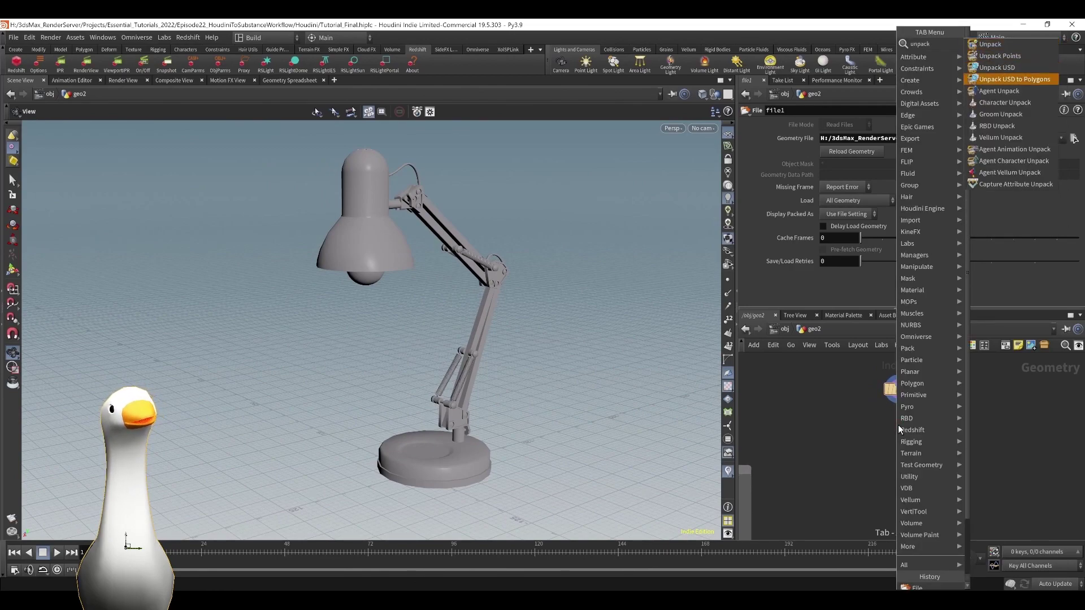
{"action": "key", "text": "Return"}
{"action": "left_click", "coordinate": [897, 425]}
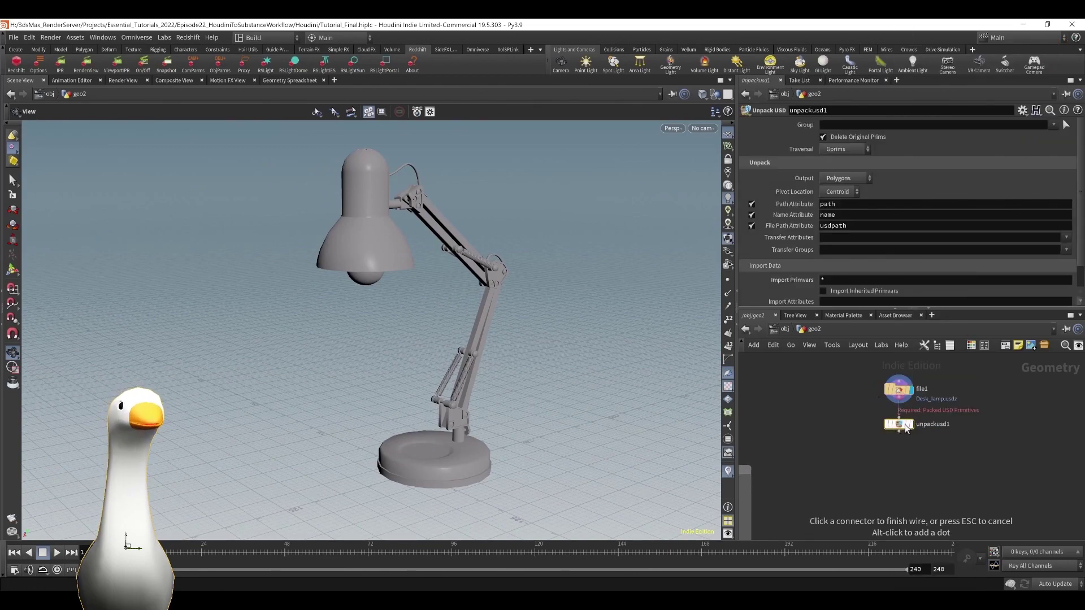
{"action": "left_click", "coordinate": [910, 424]}
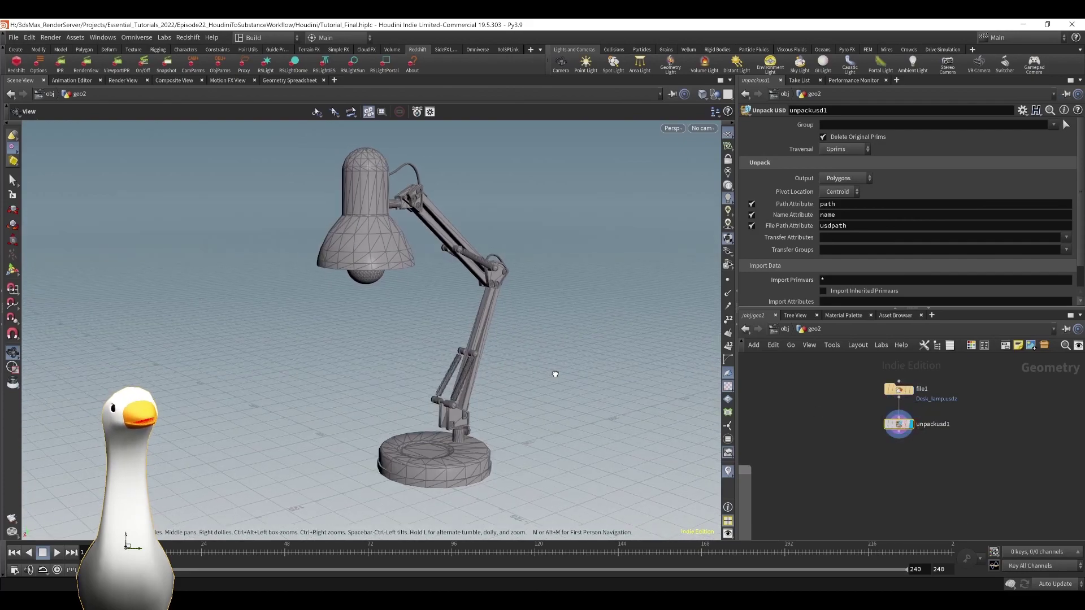
{"action": "key", "text": "space+5"}
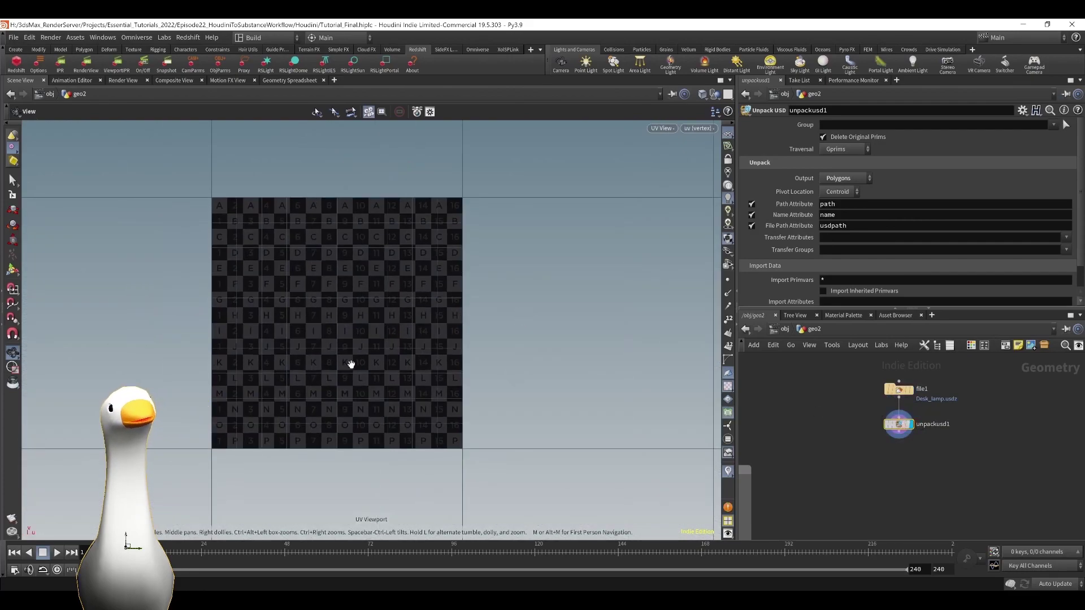
{"action": "key", "text": "space+1"}
Add a Labs Auto UV node below unpackusd1, display it and check the resulting UVs.
{"action": "middle_click_drag", "start_coordinate": [1029, 502], "coordinate": [1016, 469]}
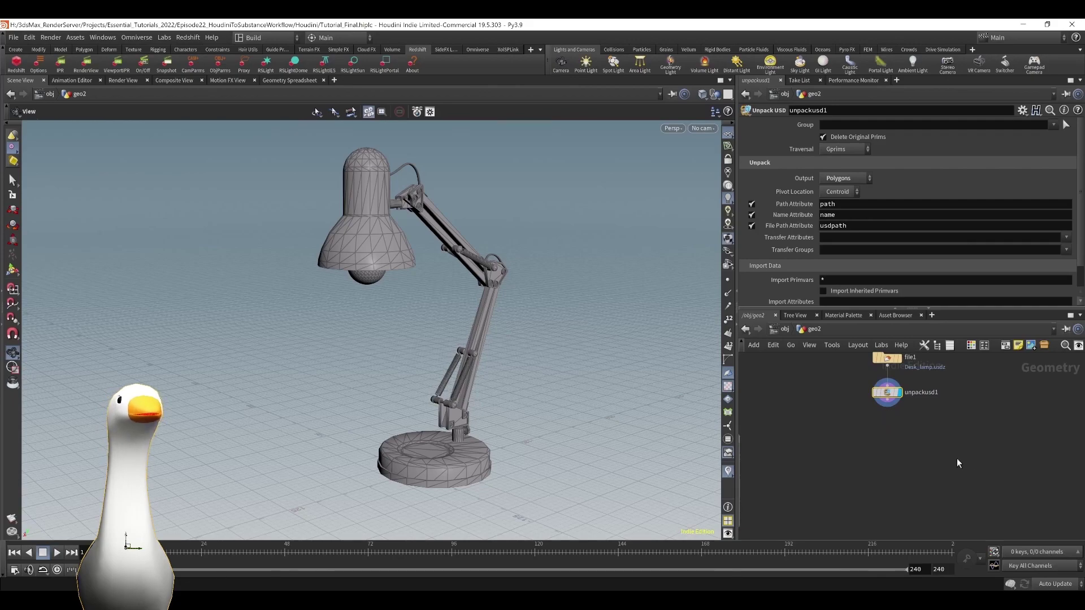
{"action": "key", "text": "Tab"}
{"action": "key", "text": "Down"}
{"action": "key", "text": "Down"}
{"action": "key", "text": "Return"}
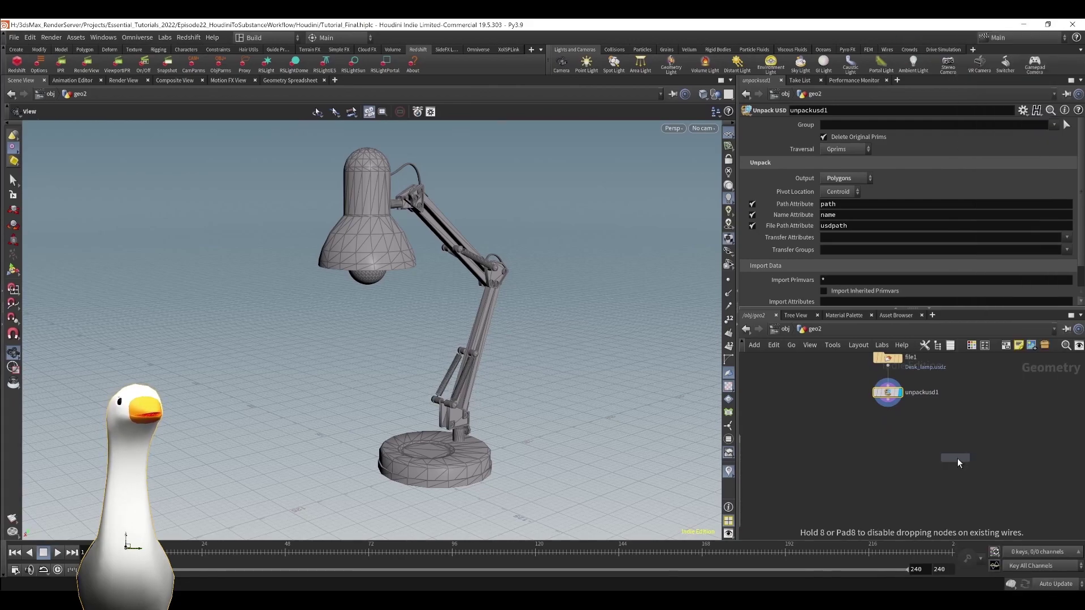
{"action": "left_click", "coordinate": [896, 419]}
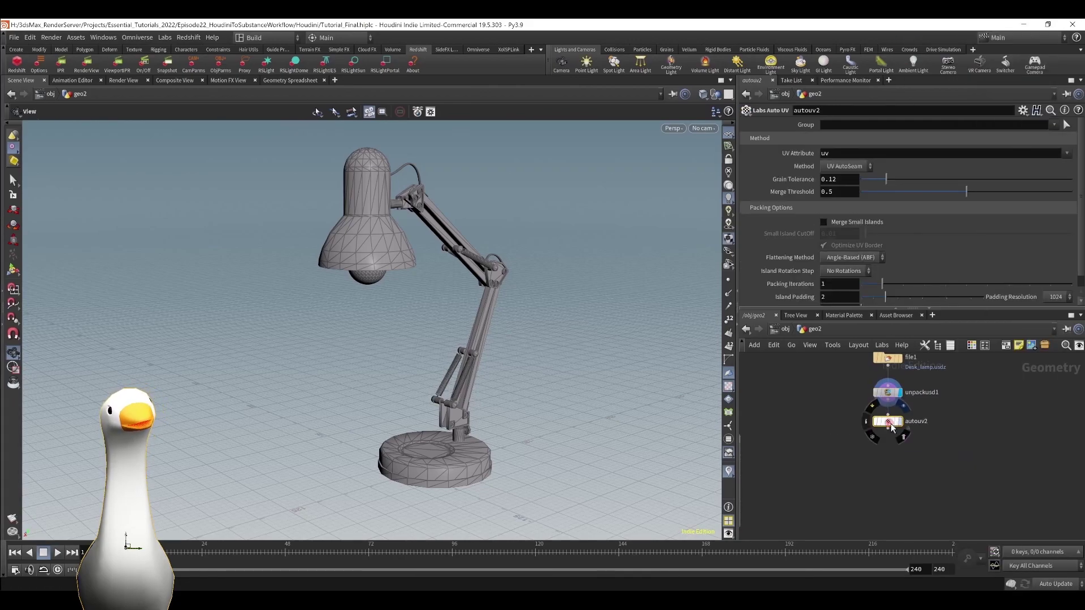
{"action": "key", "text": "5"}
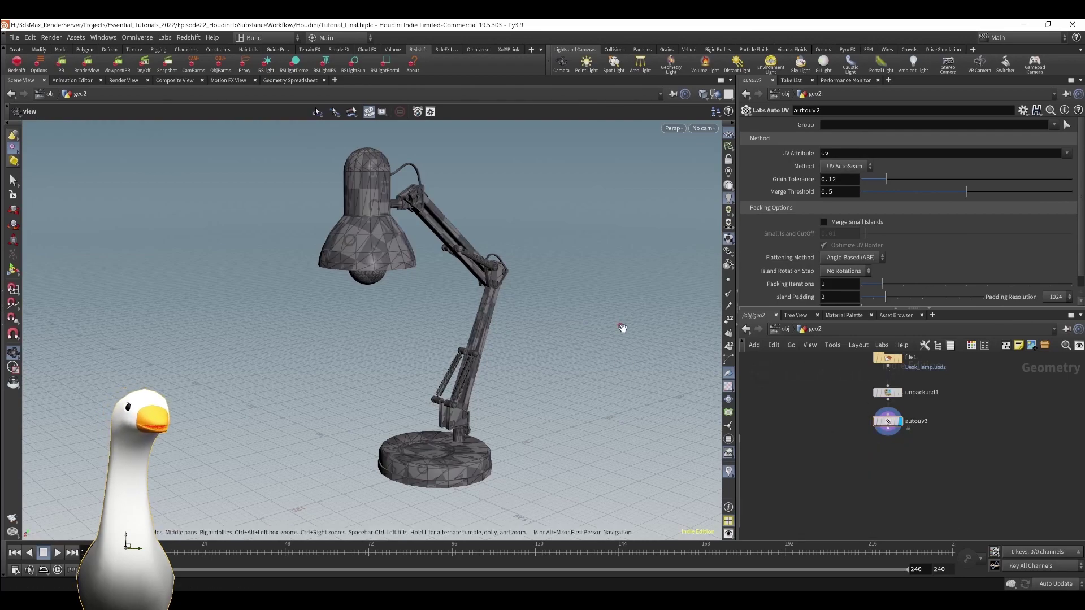
{"action": "key", "text": "space+5"}
{"action": "scroll", "coordinate": [380, 349], "scroll_direction": "up", "scroll_amount": 4}
{"action": "key", "text": "space+1"}
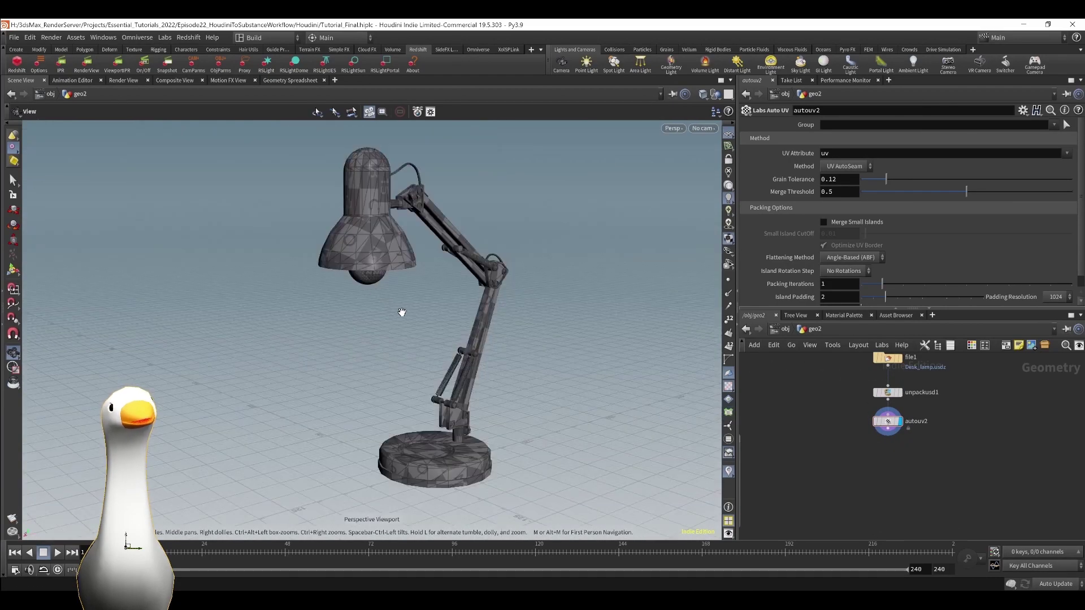
Add a UV Quick Shade node below autouv2 and display it.
{"action": "middle_click_drag", "start_coordinate": [1051, 494], "coordinate": [1047, 463]}
{"action": "key", "text": "Tab"}
{"action": "type", "text": "quick s"}
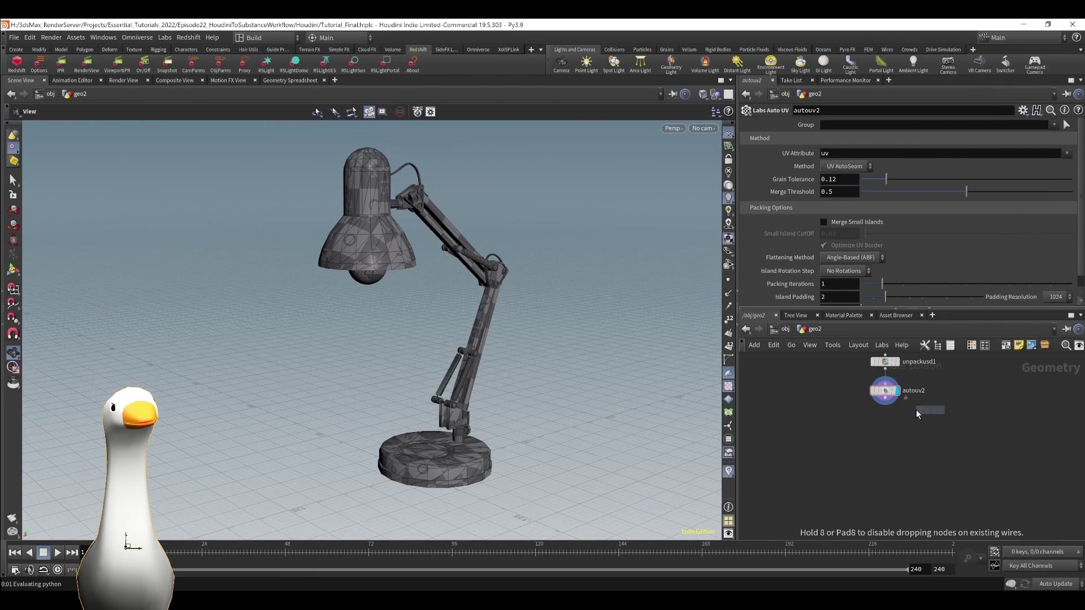
{"action": "left_click", "coordinate": [888, 422]}
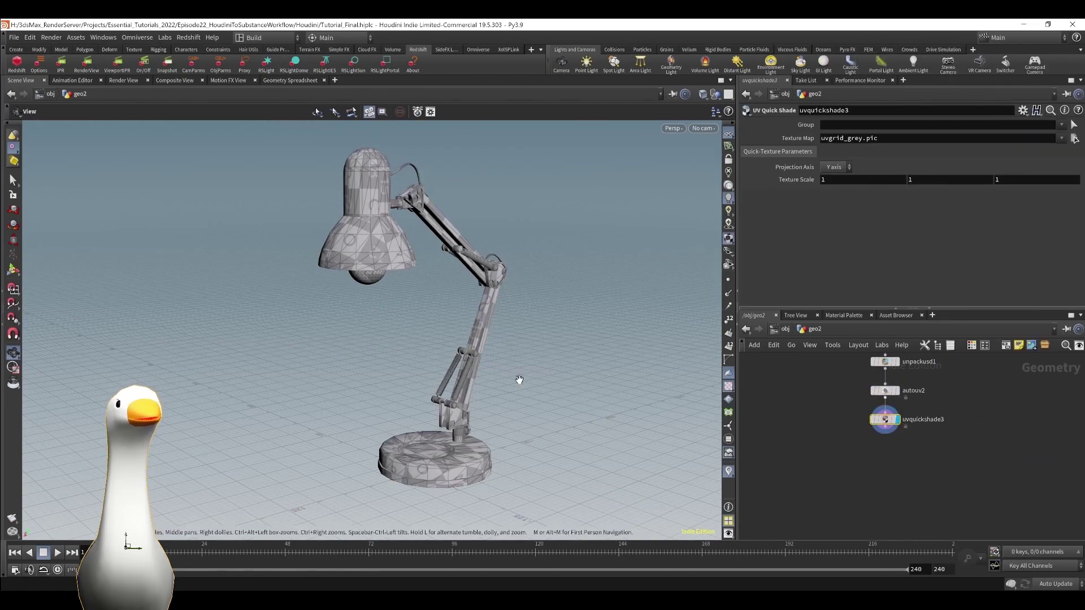
Add a UV Layout node below uvquickshade3 and display its packed islands in the UV view.
{"action": "key", "text": "Tab"}
{"action": "type", "text": "null"}
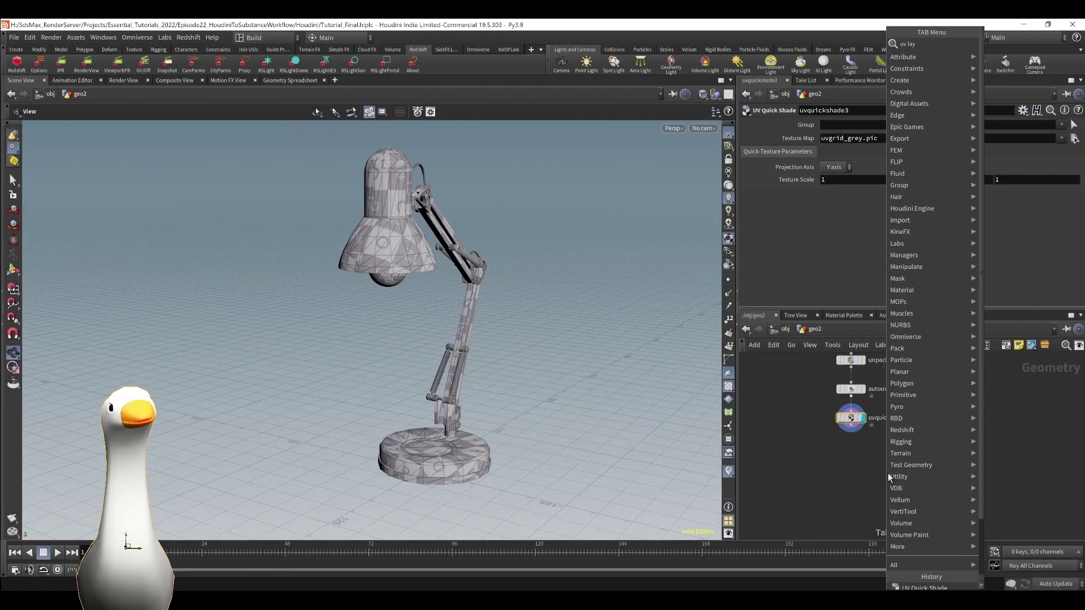
{"action": "key", "text": "Return"}
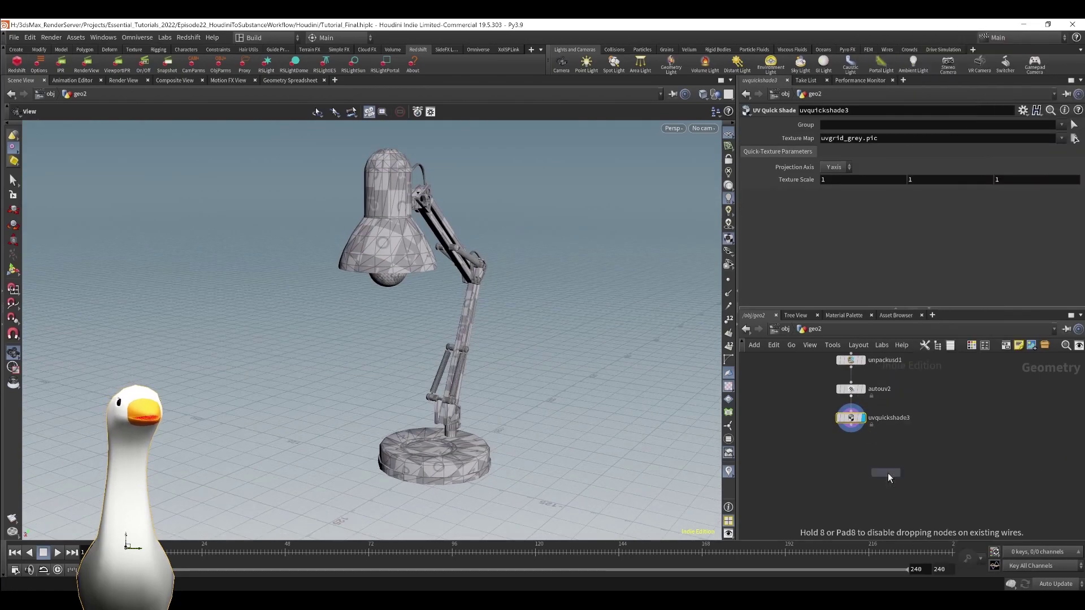
{"action": "left_click", "coordinate": [851, 447]}
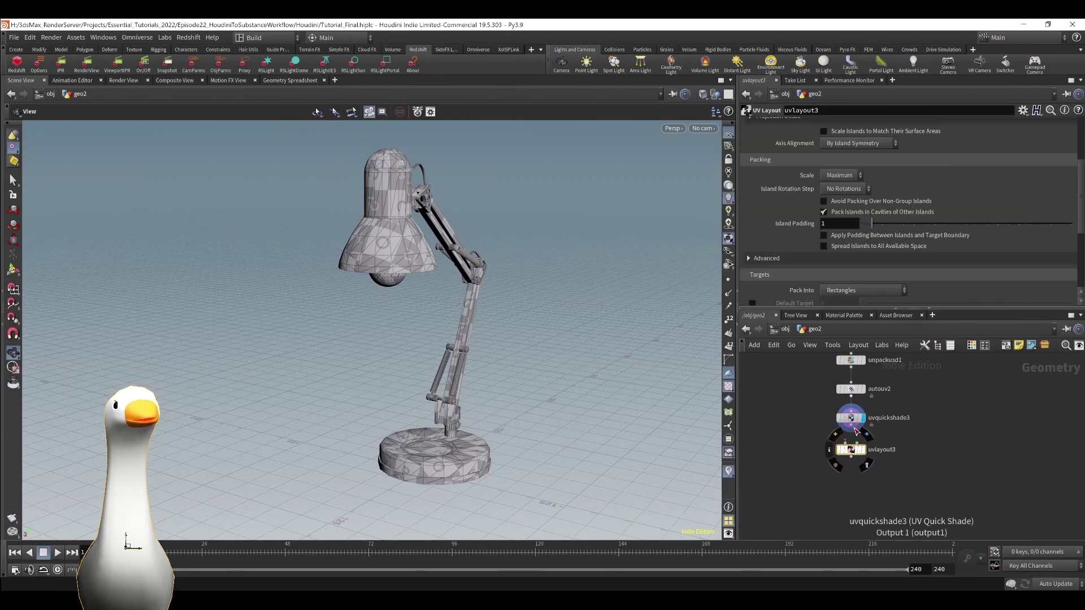
{"action": "left_click", "coordinate": [855, 455]}
{"action": "scroll", "coordinate": [878, 198], "scroll_direction": "up", "scroll_amount": 1}
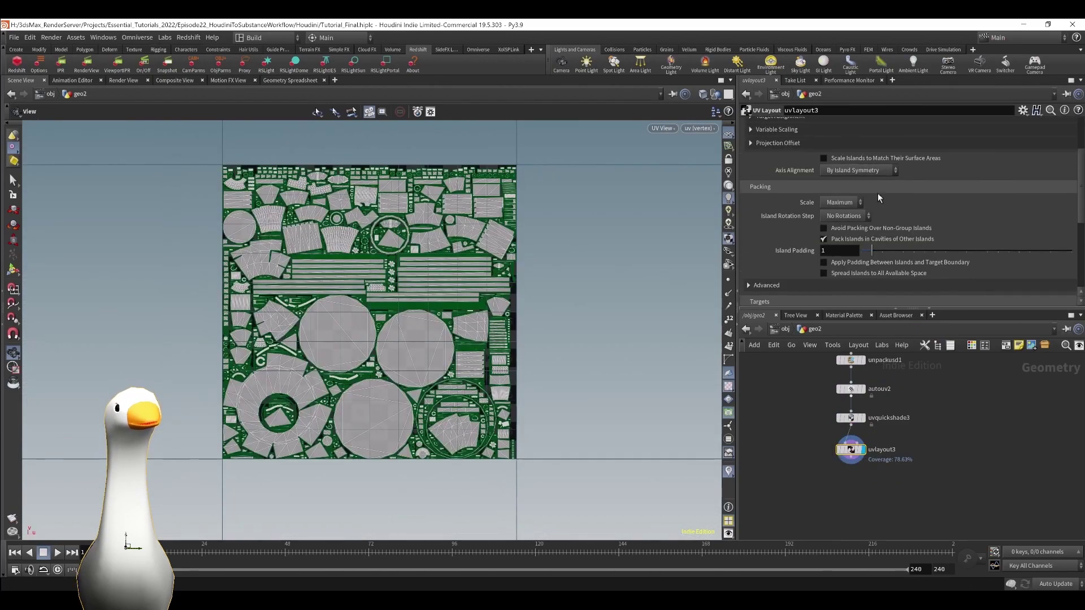
Try a fixed packing scale in uvlayout3 and return the scale to Maximum.
{"action": "left_click", "coordinate": [840, 225]}
{"action": "left_click", "coordinate": [841, 202]}
{"action": "left_click", "coordinate": [839, 214]}
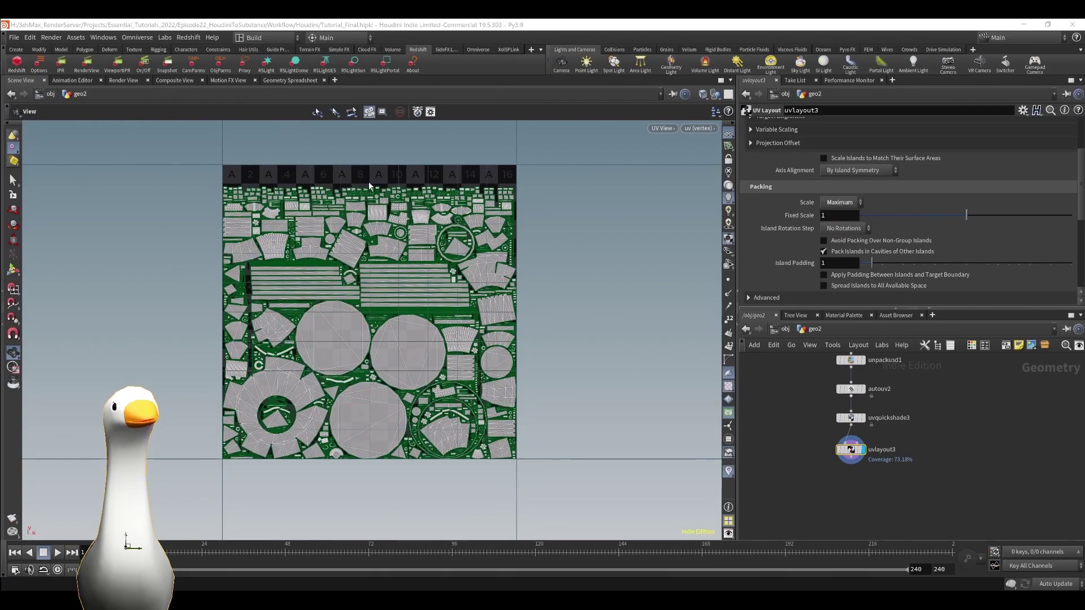
{"action": "scroll", "coordinate": [991, 227], "scroll_direction": "down", "scroll_amount": 3}
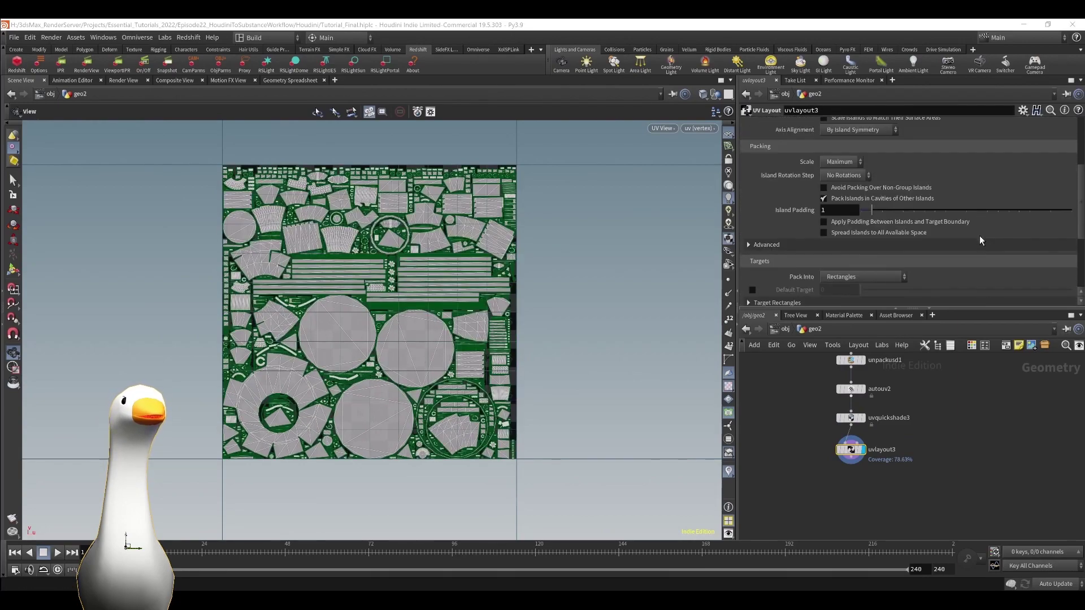
Take uvquickshade3 out from above uvlayout3, reconnect it below uvlayout3 and display it in the perspective view.
{"action": "middle_click_drag", "start_coordinate": [970, 486], "coordinate": [994, 497]}
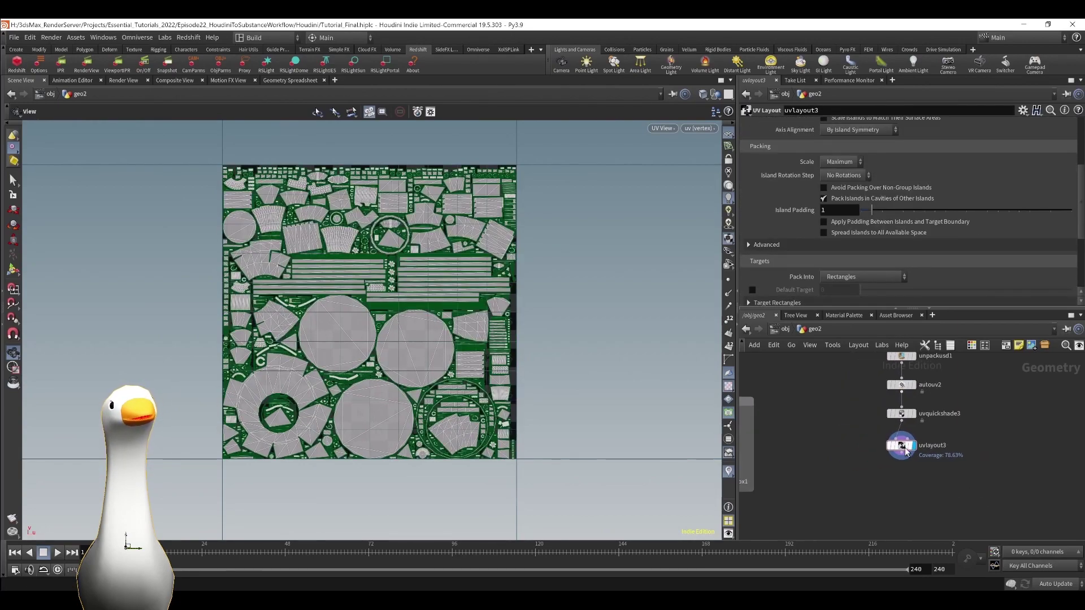
{"action": "left_click_drag", "start_coordinate": [906, 450], "coordinate": [874, 449]}
{"action": "mouse_move", "coordinate": [901, 415]}
{"action": "left_mouse_down"}
{"action": "mouse_move", "coordinate": [965, 493]}
{"action": "mouse_move", "coordinate": [886, 470]}
{"action": "mouse_move", "coordinate": [887, 488]}
{"action": "left_mouse_up"}
{"action": "left_click", "coordinate": [871, 452]}
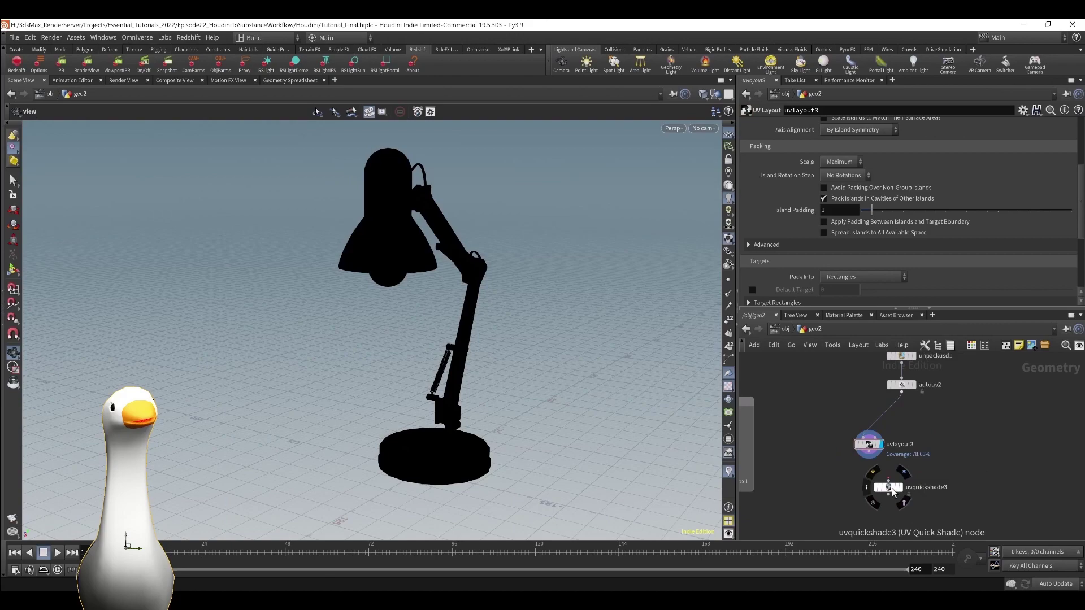
{"action": "left_click_drag", "start_coordinate": [891, 489], "coordinate": [869, 452]}
{"action": "left_click", "coordinate": [880, 482]}
{"action": "left_click", "coordinate": [876, 485]}
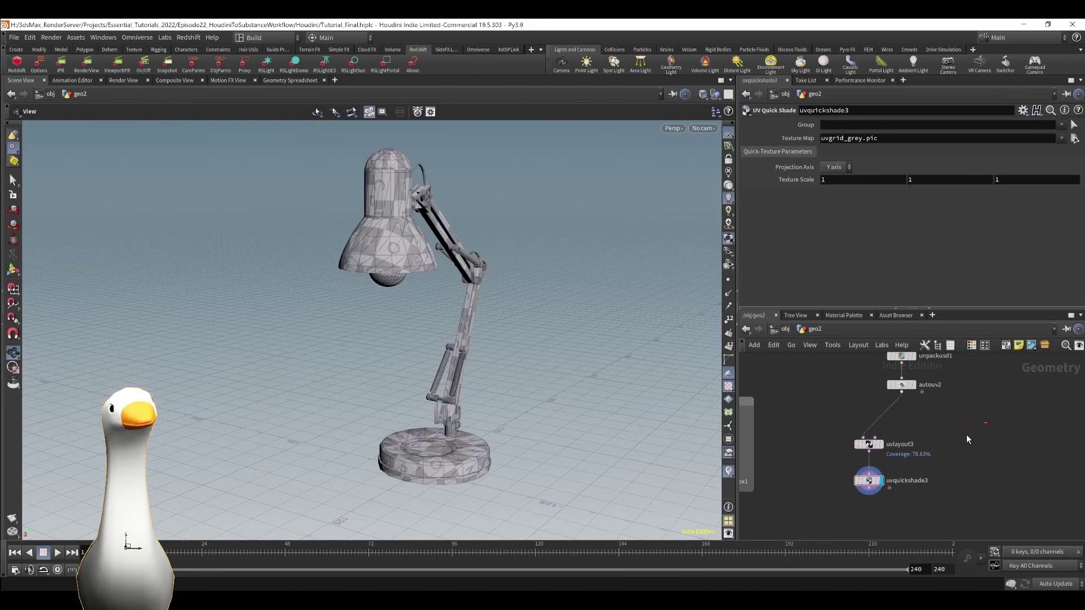
Enclose uvlayout3 and uvquickshade3 in a network box titled Single UV and extend the box downward.
{"action": "left_click_drag", "start_coordinate": [966, 436], "coordinate": [853, 491]}
{"action": "left_click", "coordinate": [1008, 344]}
{"action": "left_click", "coordinate": [884, 430]}
{"action": "type", "text": "Single UV"}
{"action": "key", "text": "Return"}
{"action": "middle_click_drag", "start_coordinate": [920, 501], "coordinate": [916, 437]}
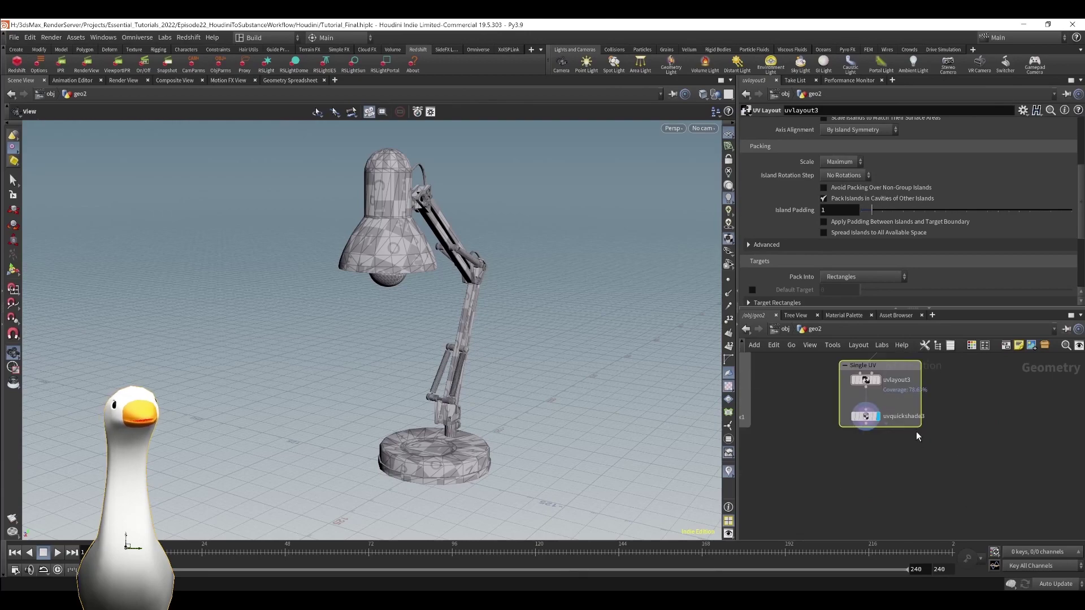
{"action": "left_click_drag", "start_coordinate": [911, 434], "coordinate": [913, 469]}
Add a ROP FBX Output below uvquickshade3 in the Single UV box and set its output file to LampSingle.fbx.
{"action": "key", "text": "Tab"}
{"action": "type", "text": "rop"}
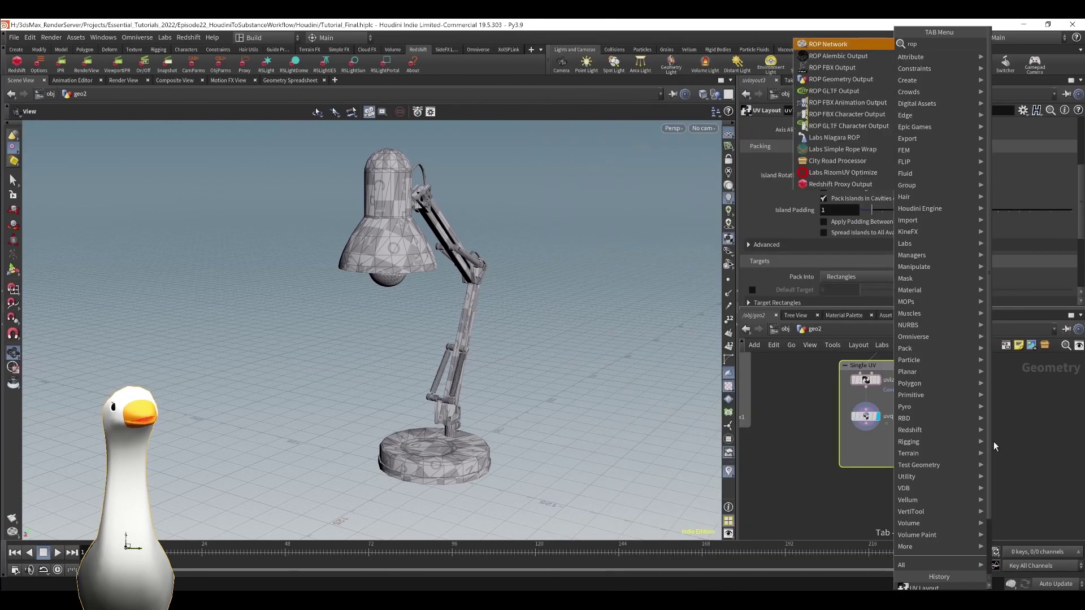
{"action": "left_click", "coordinate": [832, 67]}
{"action": "left_click", "coordinate": [865, 441]}
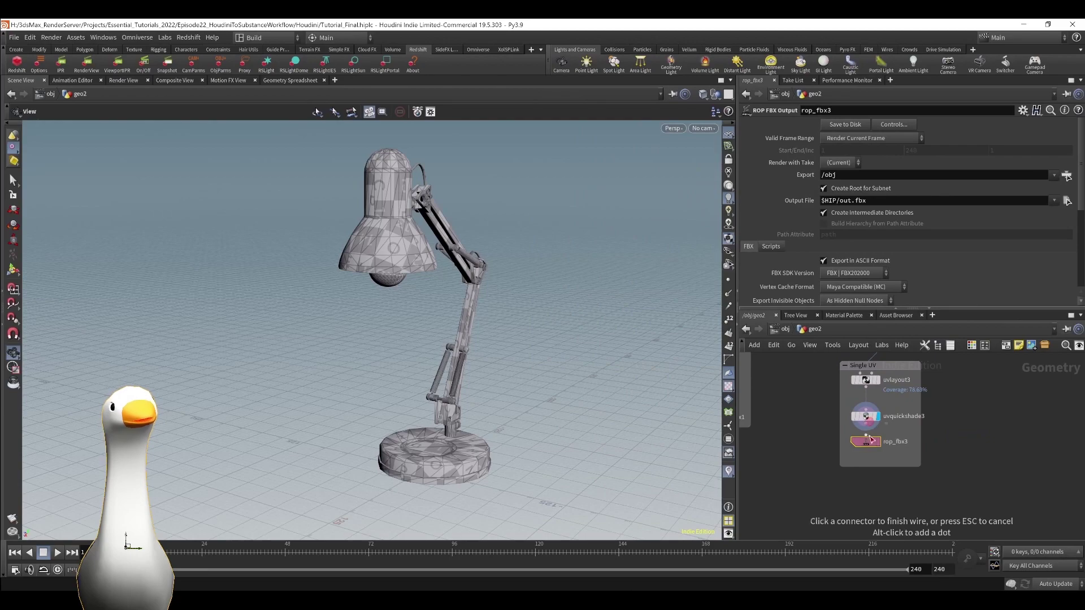
{"action": "left_click_drag", "start_coordinate": [866, 443], "coordinate": [867, 458]}
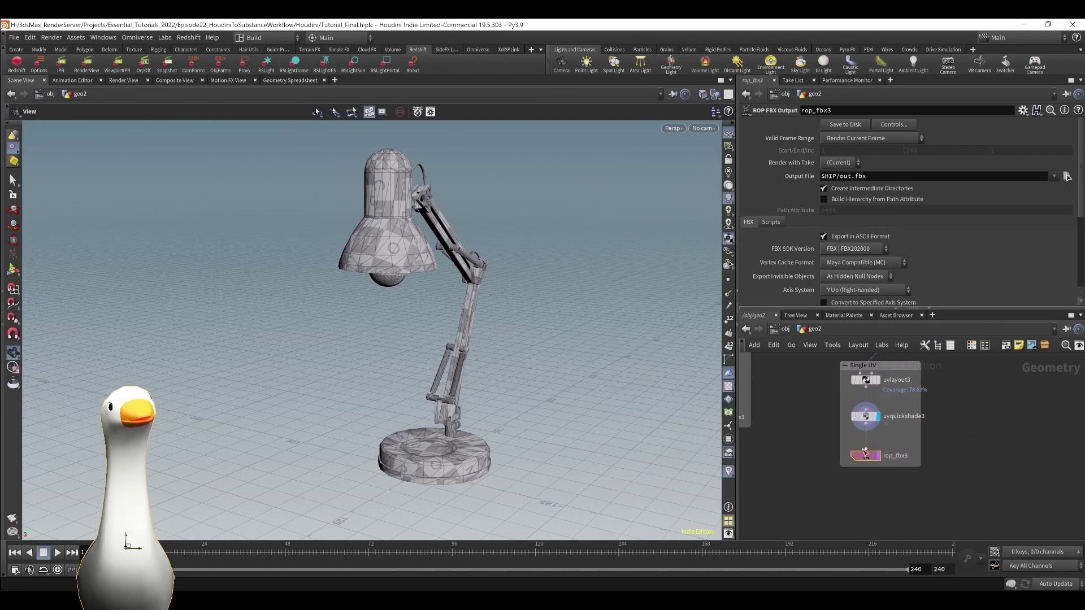
{"action": "left_click", "coordinate": [1065, 177]}
{"action": "type", "text": "LampSingle.fbx"}
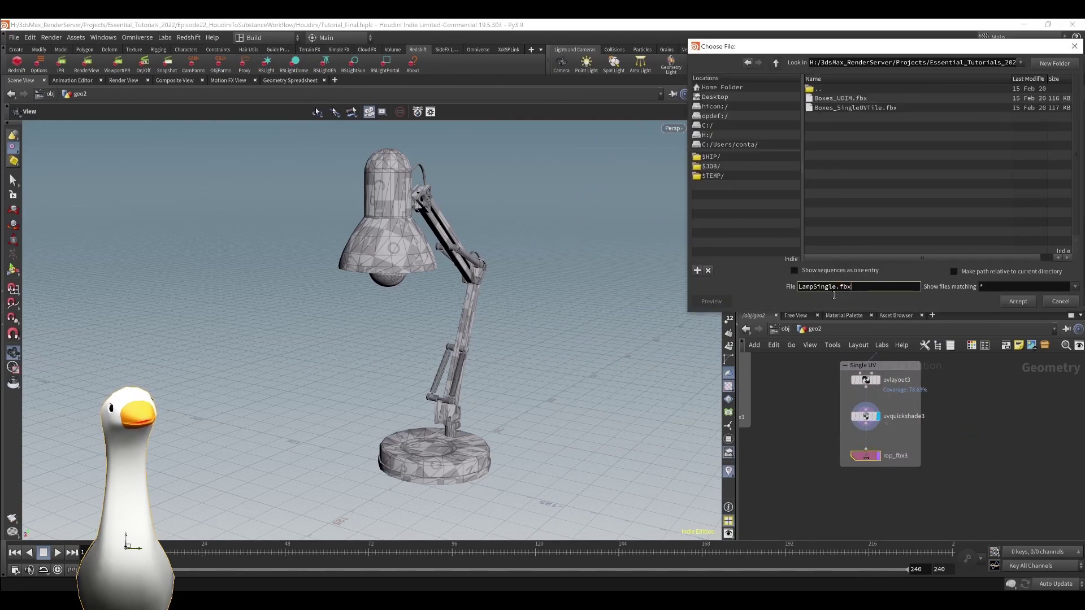
{"action": "key", "text": "Return"}
Add a for-each connected piece loop, wire its connectivity node to autouv2 and display connectivity1.
{"action": "middle_click_drag", "start_coordinate": [976, 424], "coordinate": [928, 418]}
{"action": "scroll", "coordinate": [903, 458], "scroll_direction": "down", "scroll_amount": 1}
{"action": "key", "text": "Tab"}
{"action": "type", "text": "for e"}
{"action": "key", "text": "Down"}
{"action": "key", "text": "Down"}
{"action": "key", "text": "Down"}
{"action": "key", "text": "Return"}
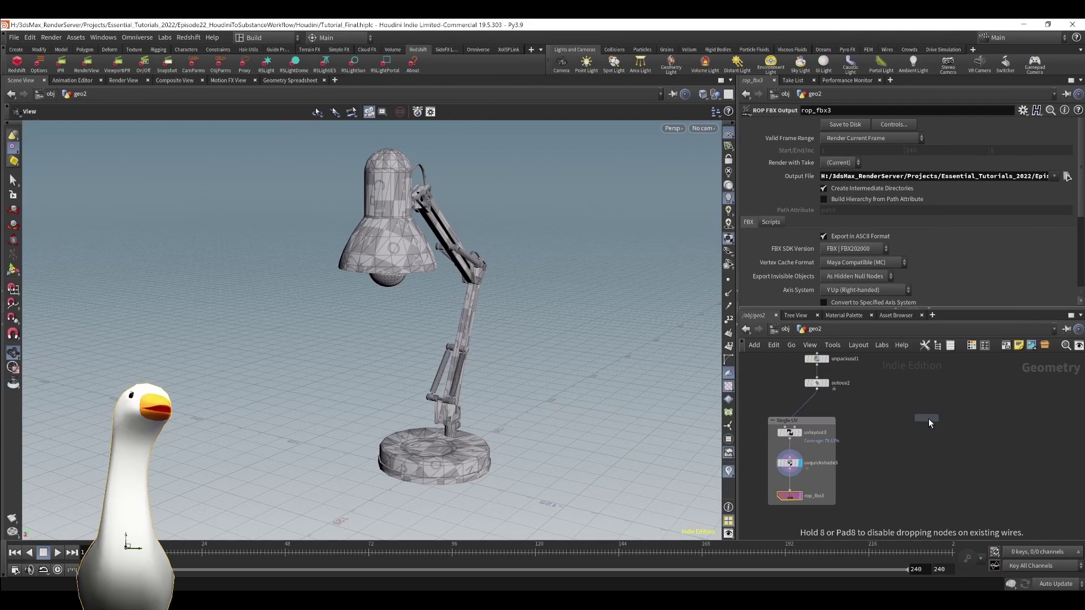
{"action": "left_click", "coordinate": [885, 422]}
{"action": "left_click", "coordinate": [818, 388]}
{"action": "left_click", "coordinate": [885, 407]}
{"action": "left_click", "coordinate": [896, 414]}
{"action": "left_click", "coordinate": [886, 415]}
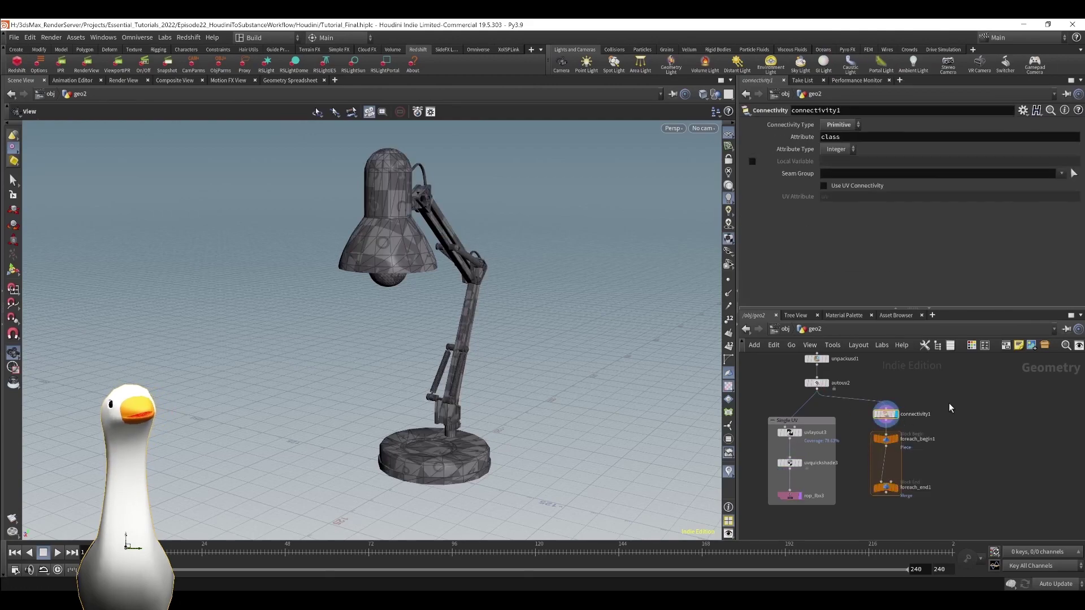
Examine connectivity1's primitive attributes in the Geometry Spreadsheet, widening the name column to read the part names.
{"action": "left_click", "coordinate": [289, 80]}
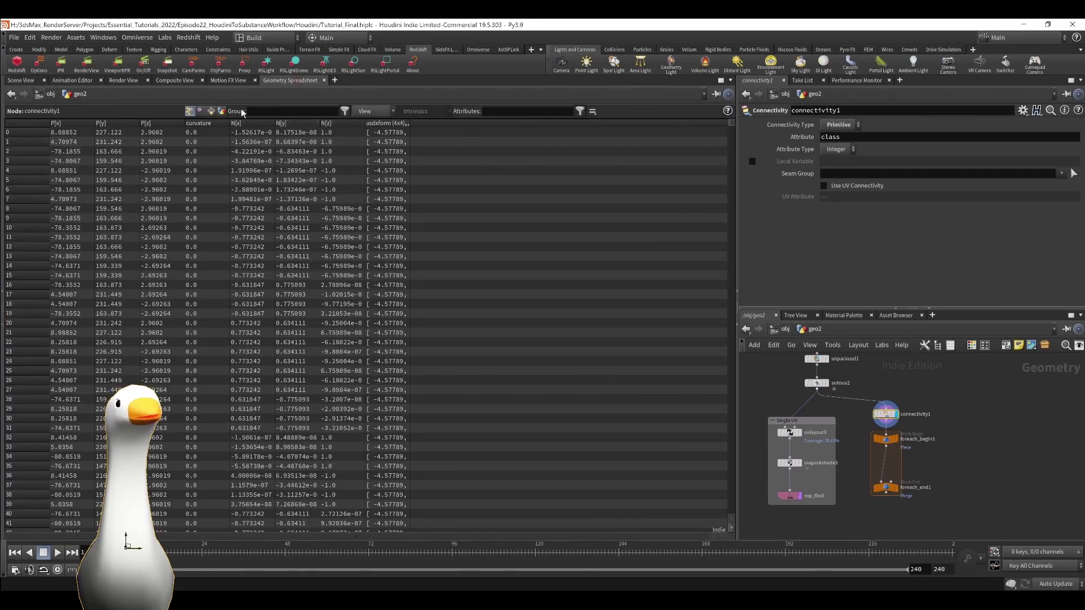
{"action": "left_click", "coordinate": [211, 111]}
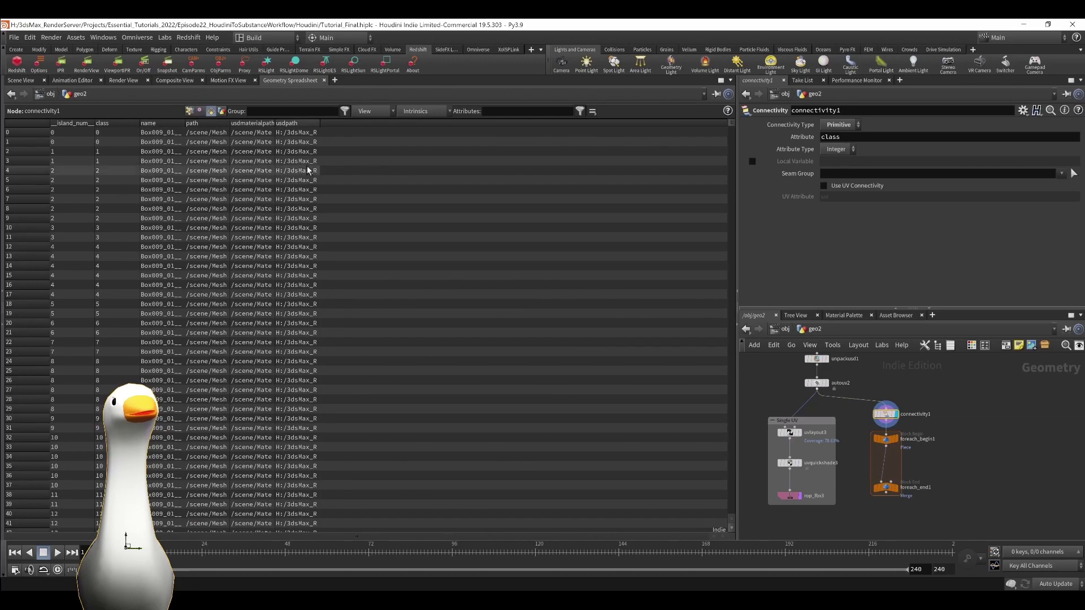
{"action": "left_click_drag", "start_coordinate": [187, 124], "coordinate": [268, 124]}
{"action": "left_click_drag", "start_coordinate": [730, 125], "coordinate": [730, 232]}
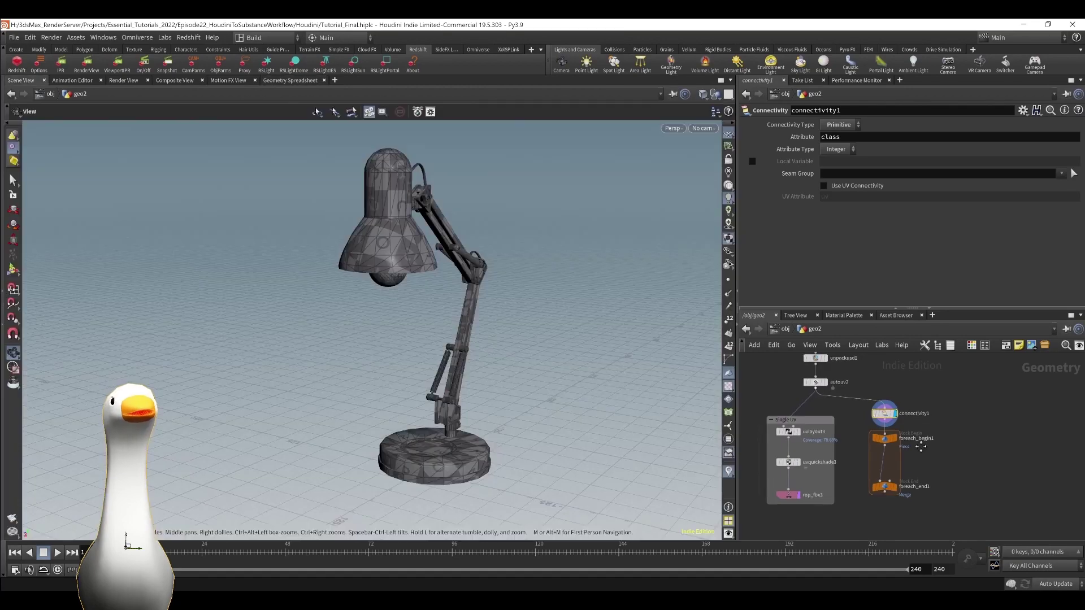
Set foreach_end1's piece attribute to name and insert a UV Layout node inside the for-each loop.
{"action": "middle_click_drag", "start_coordinate": [899, 496], "coordinate": [887, 487]}
{"action": "left_click", "coordinate": [876, 480]}
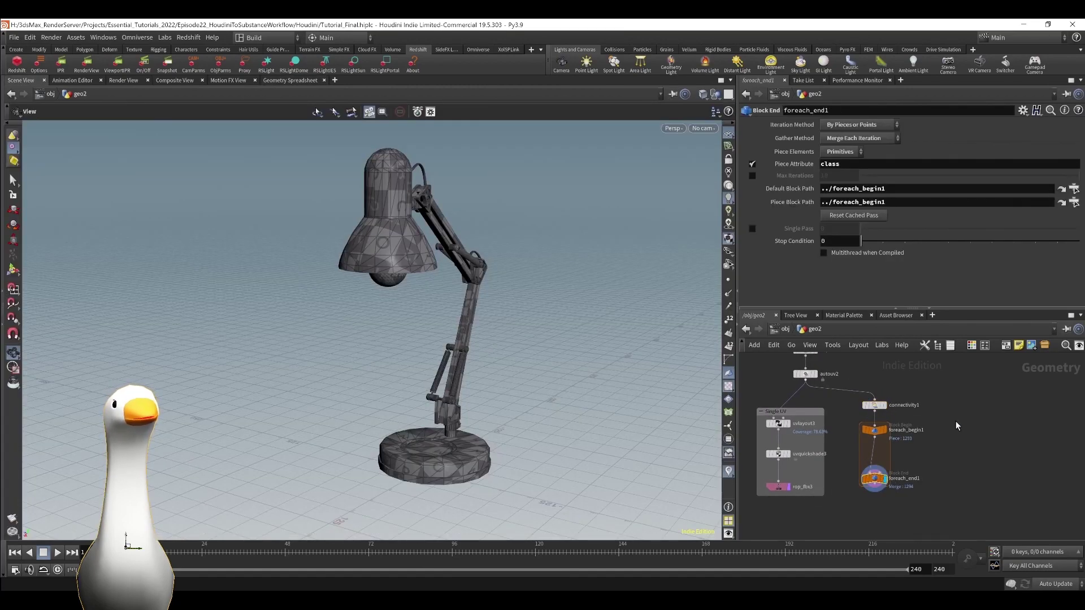
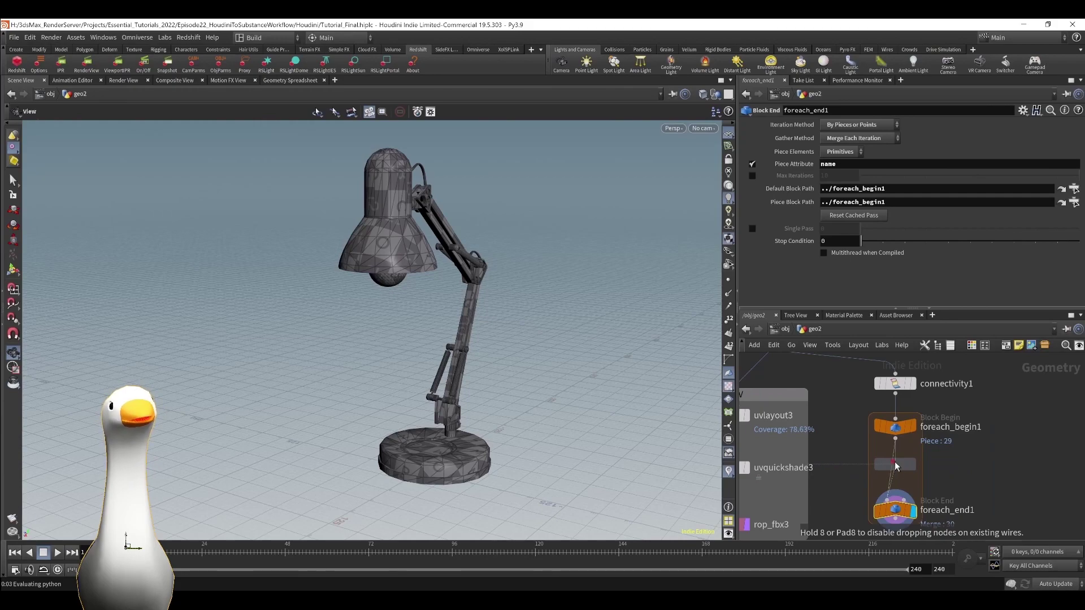
{"action": "left_click", "coordinate": [896, 466]}
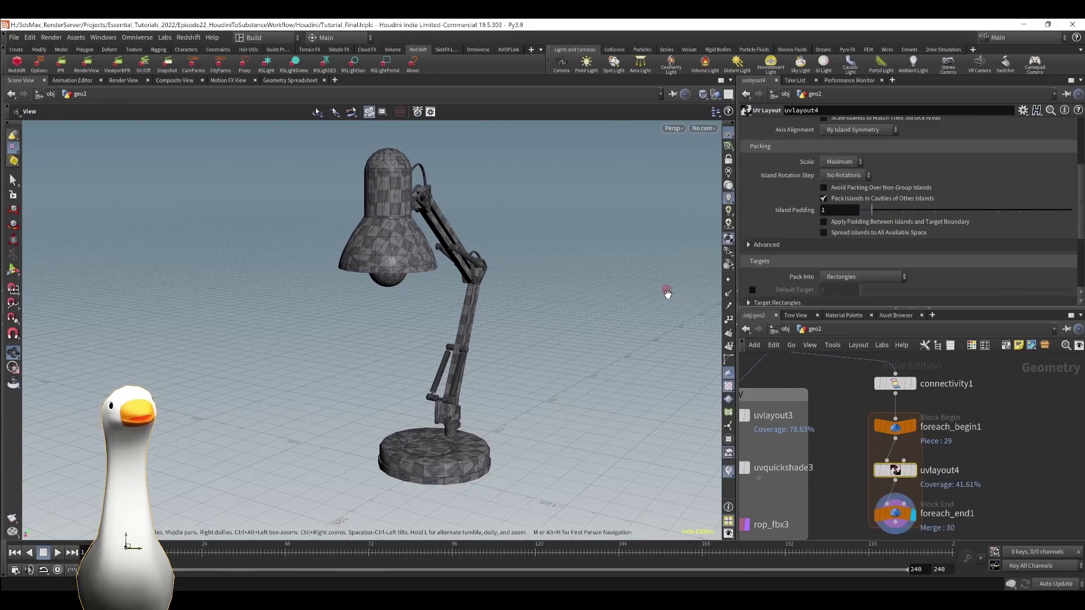
Make uvlayout4 spread islands to all available space and pack into UDIM Tiles, with the UV layout displayed and the Tile Grid settings expanded.
{"action": "key", "text": "space+5"}
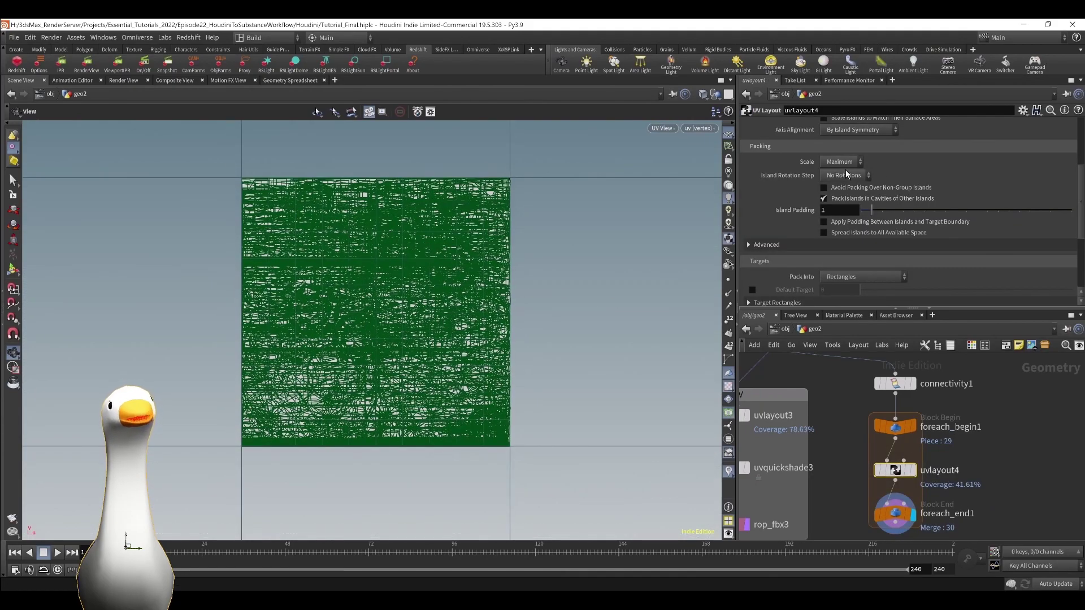
{"action": "scroll", "coordinate": [936, 232], "scroll_direction": "down", "scroll_amount": 3}
{"action": "left_click", "coordinate": [870, 241]}
{"action": "left_click", "coordinate": [850, 259]}
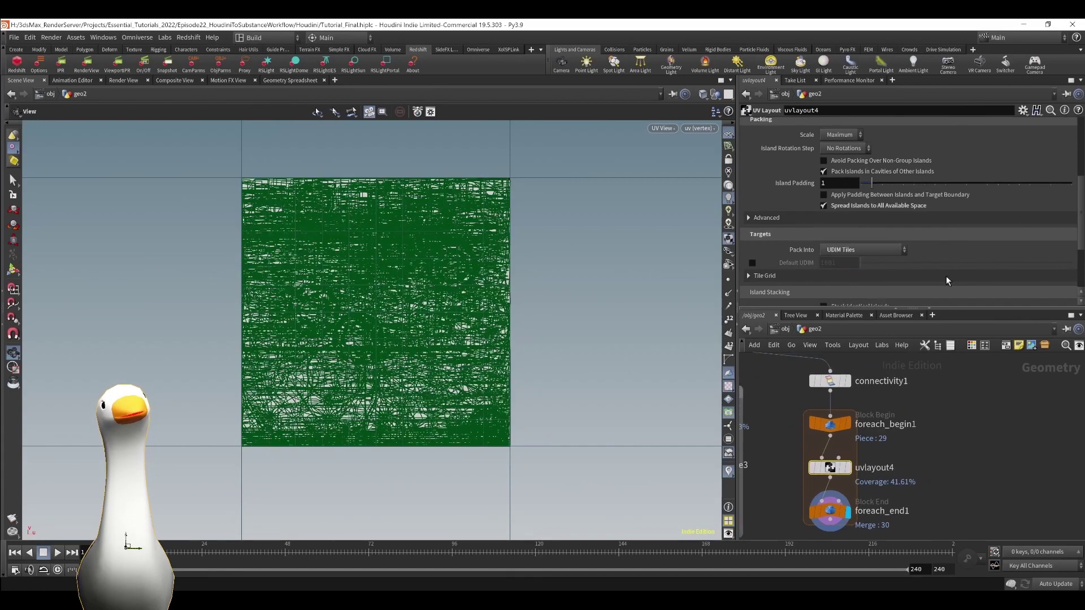
{"action": "scroll", "coordinate": [948, 280], "scroll_direction": "down", "scroll_amount": 2}
{"action": "left_click", "coordinate": [814, 237]}
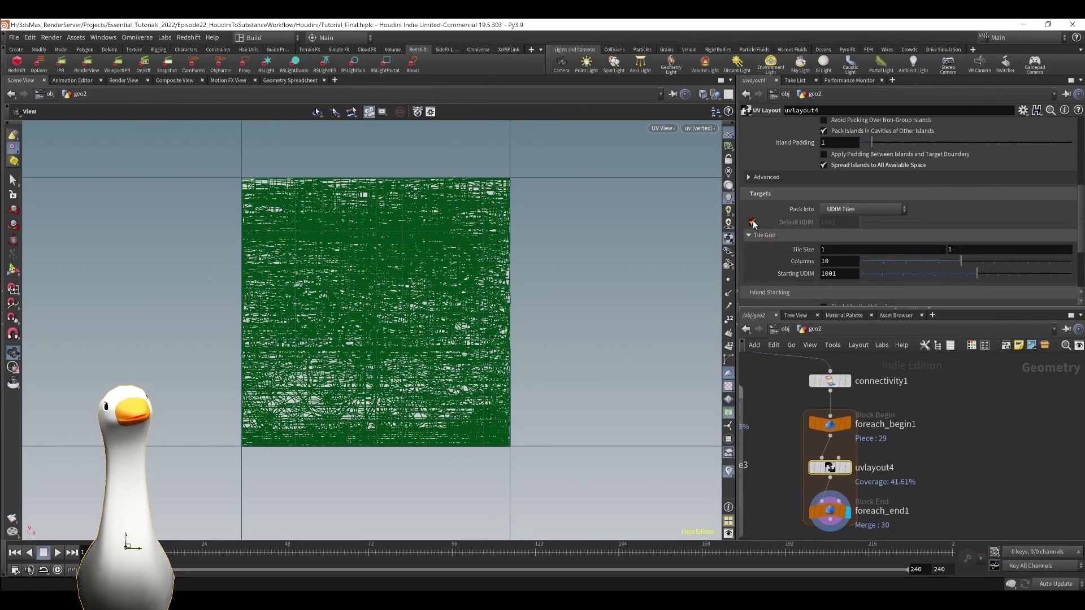
Enable uvlayout4's Default UDIM, set it to 1002 and check the target tile in the UV view.
{"action": "scroll", "coordinate": [870, 230], "scroll_direction": "down", "scroll_amount": 2}
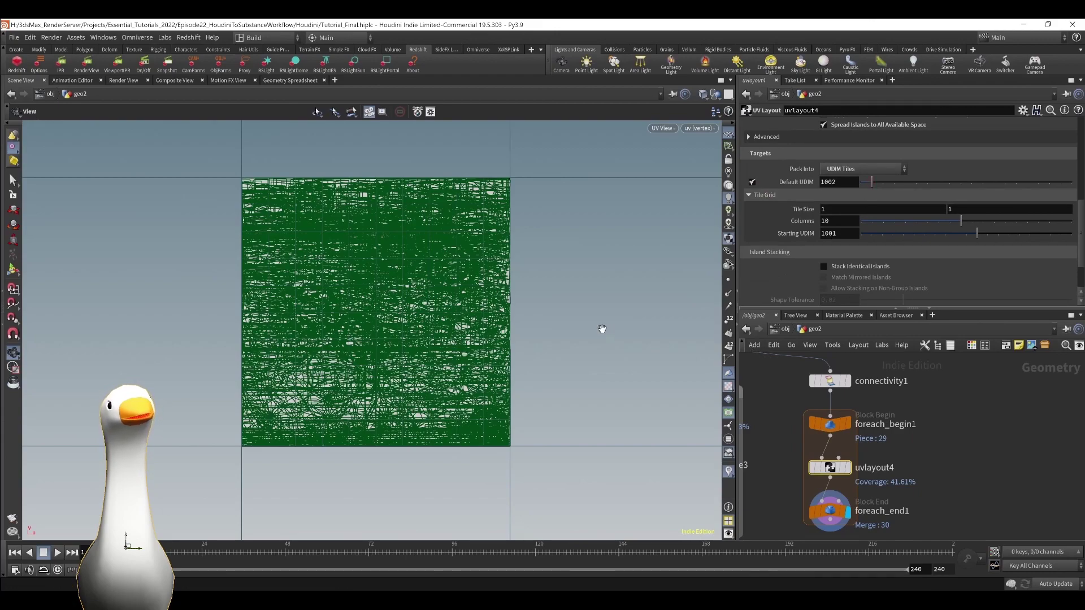
{"action": "scroll", "coordinate": [603, 329], "scroll_direction": "down", "scroll_amount": 1}
{"action": "scroll", "coordinate": [602, 329], "scroll_direction": "down", "scroll_amount": 2}
{"action": "middle_click_drag", "start_coordinate": [602, 329], "coordinate": [471, 345]}
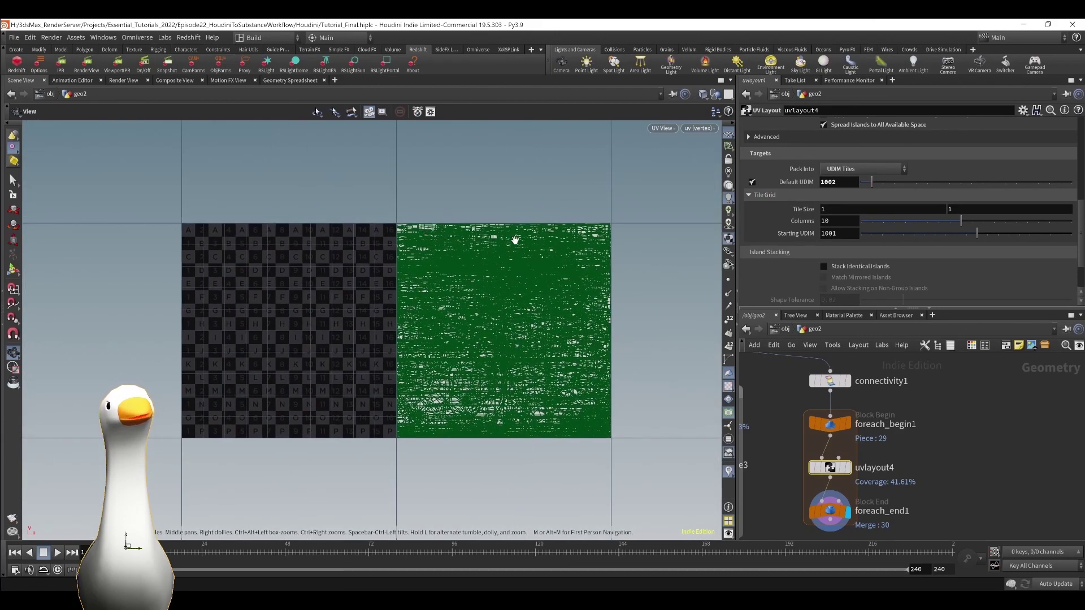
Create a meta import node from foreach_begin1 and set uvlayout4's Default UDIM to 1001 + detail("../foreach_begin1_metadata1/", "iteration", 0).
{"action": "left_click", "coordinate": [835, 427]}
{"action": "left_click", "coordinate": [869, 165]}
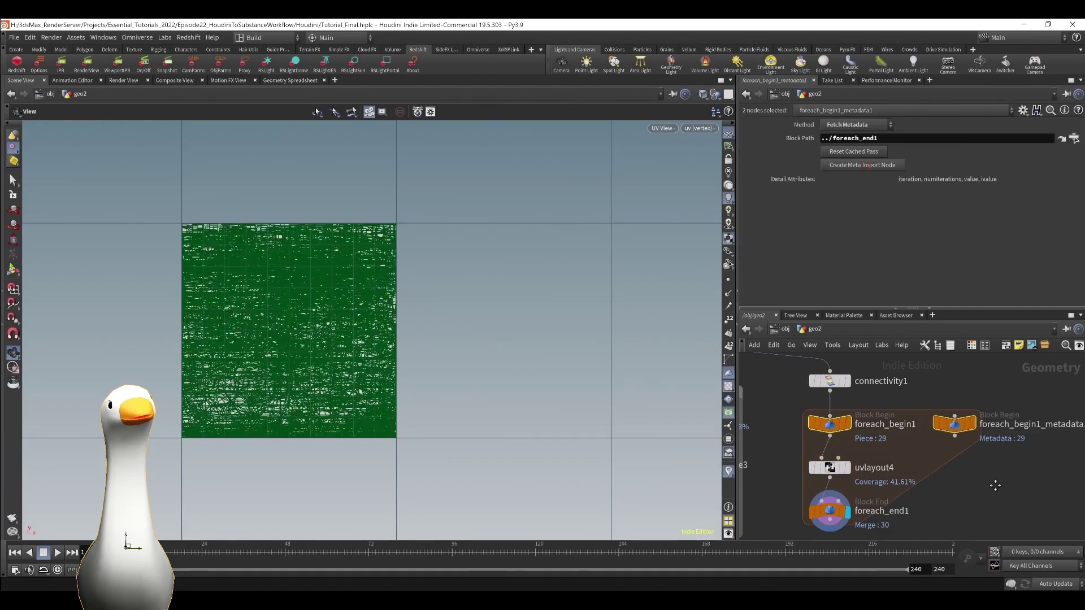
{"action": "left_click", "coordinate": [822, 456]}
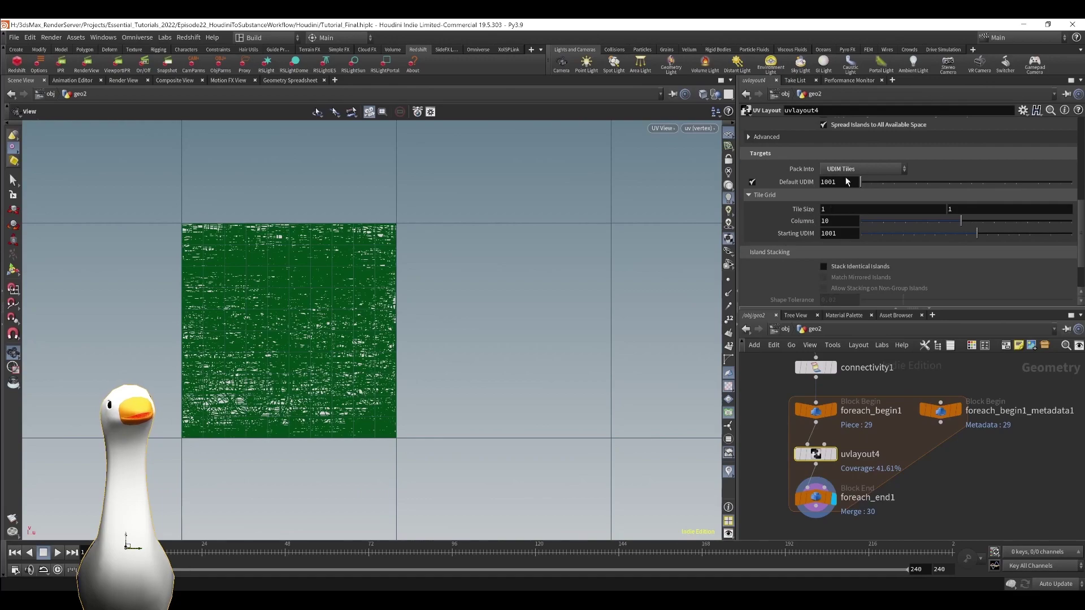
{"action": "type", "text": "+ "}
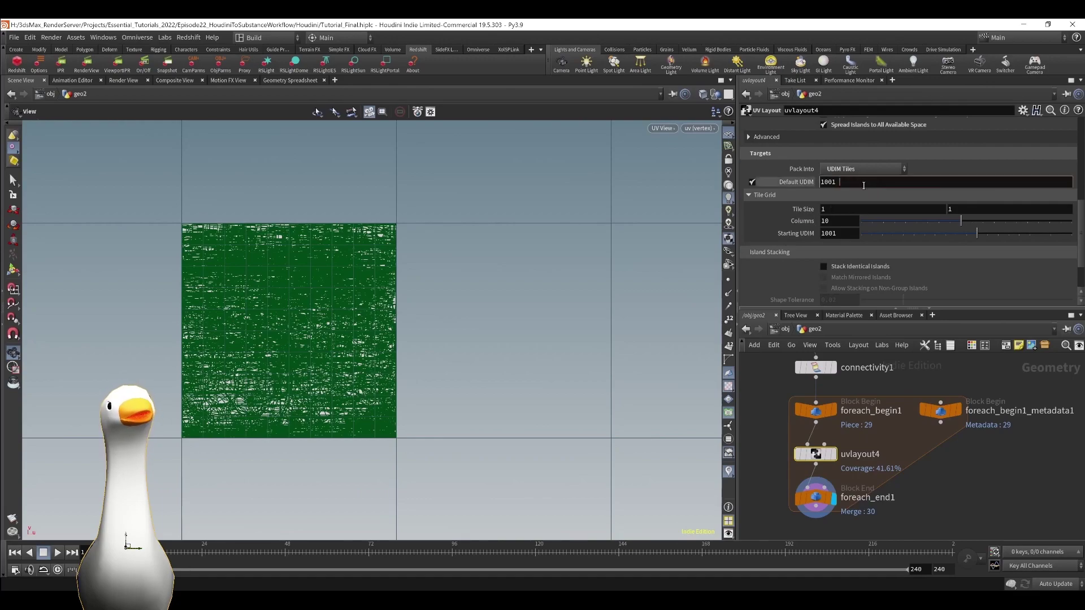
{"action": "type", "text": "deta"}
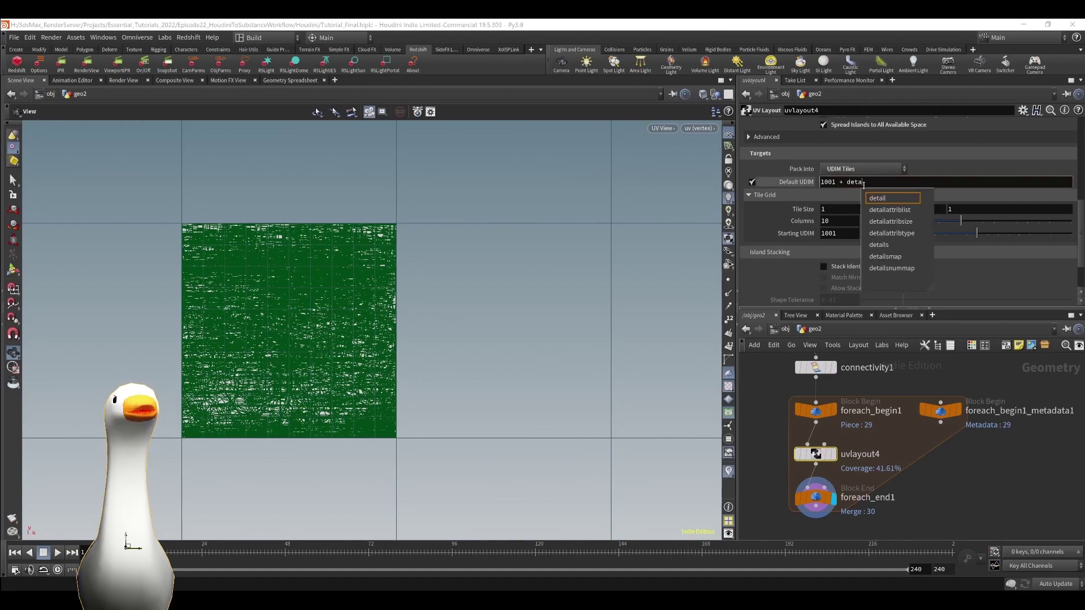
{"action": "type", "text": "il()"}
{"action": "type", "text": "\"../"}
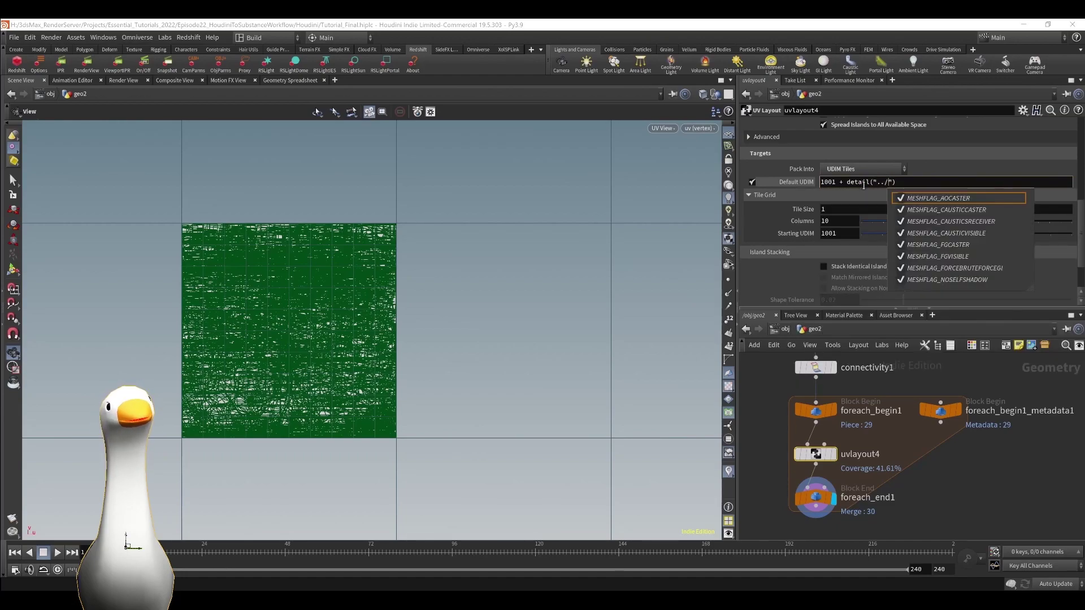
{"action": "type", "text": "foreach"}
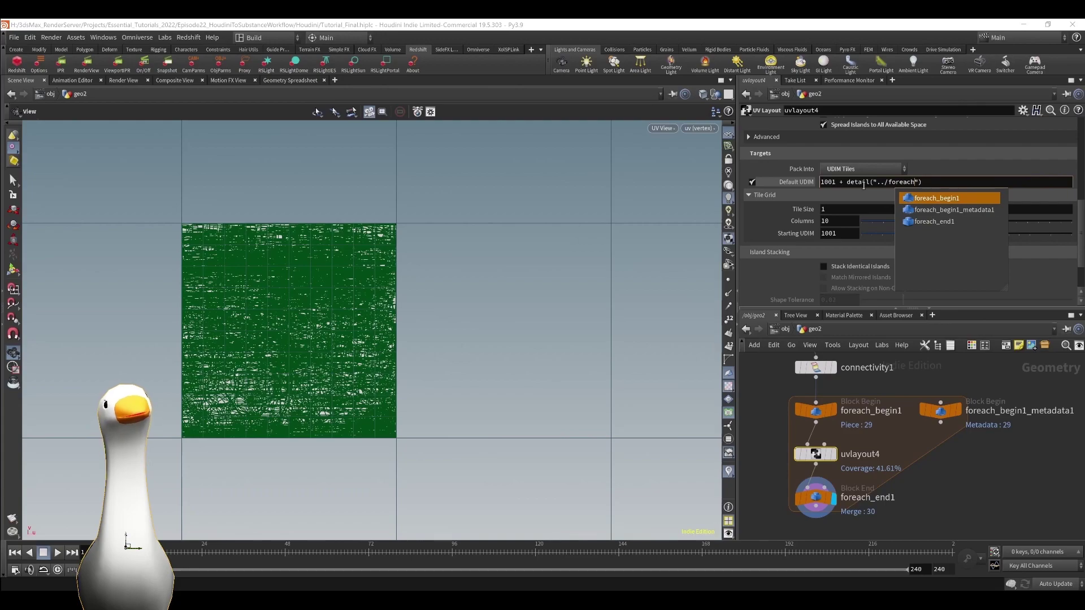
{"action": "key", "text": "Down"}
{"action": "key", "text": "Return"}
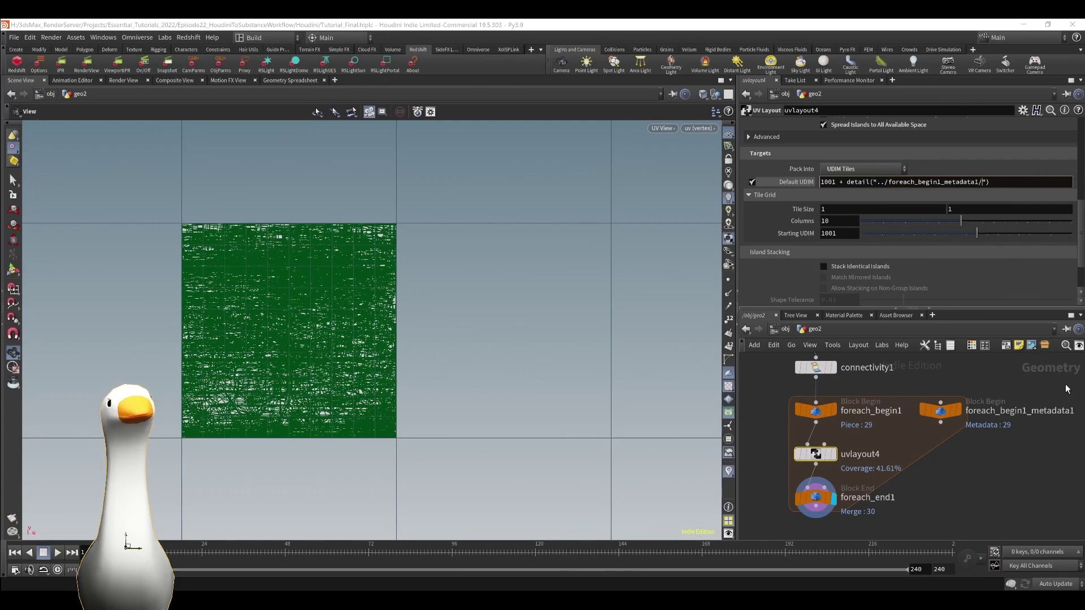
{"action": "type", "text": ", \""}
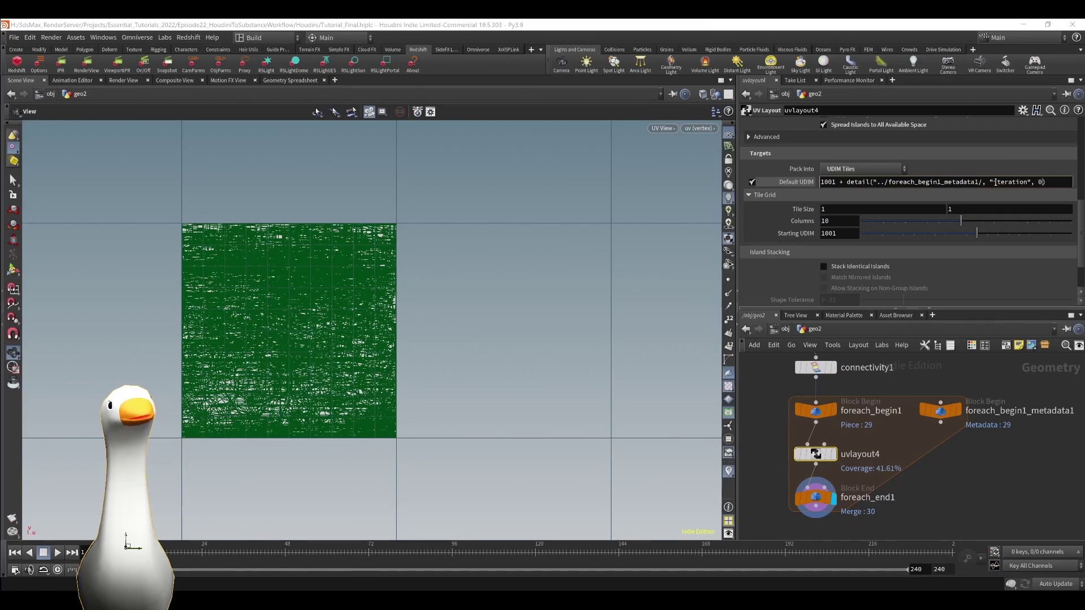
{"action": "key", "text": "Return"}
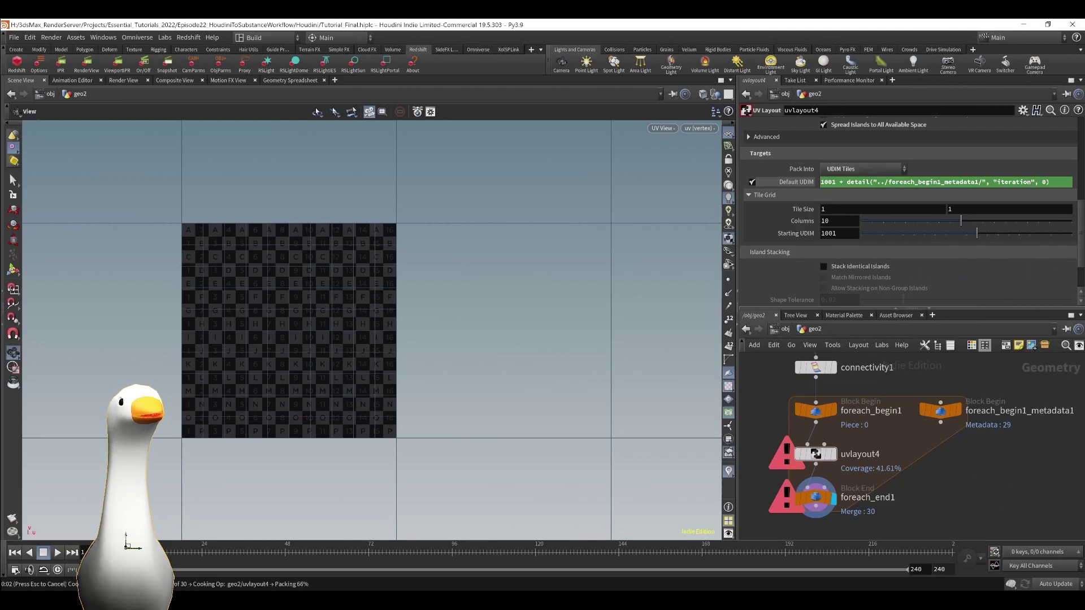
Examine how the lamp parts are distributed over the UDIM tiles and review uvlayout4's packing and target settings.
{"action": "left_click", "coordinate": [790, 184]}
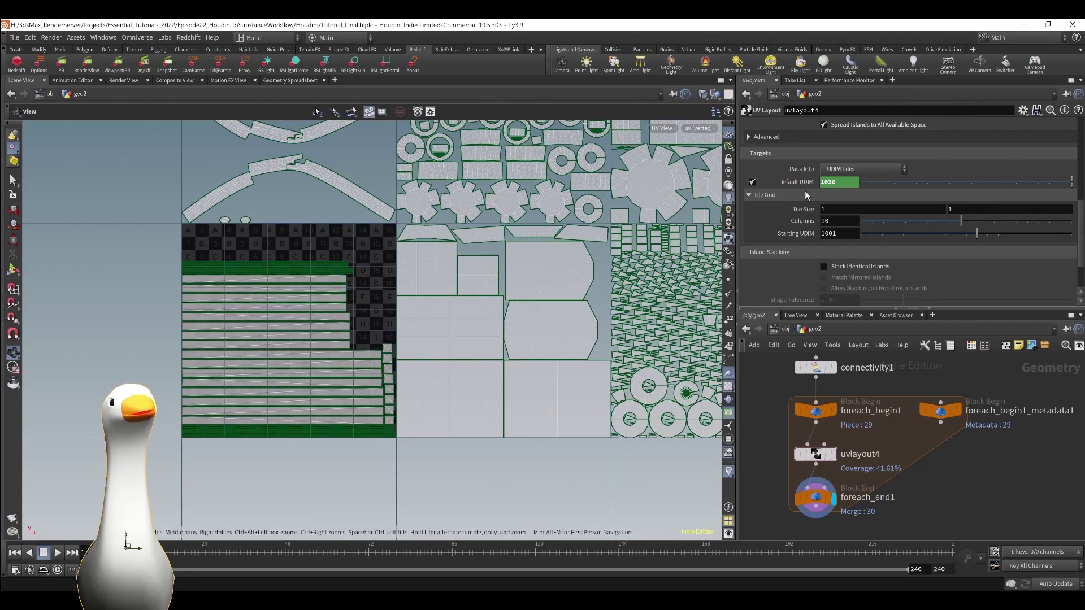
{"action": "left_click", "coordinate": [787, 183]}
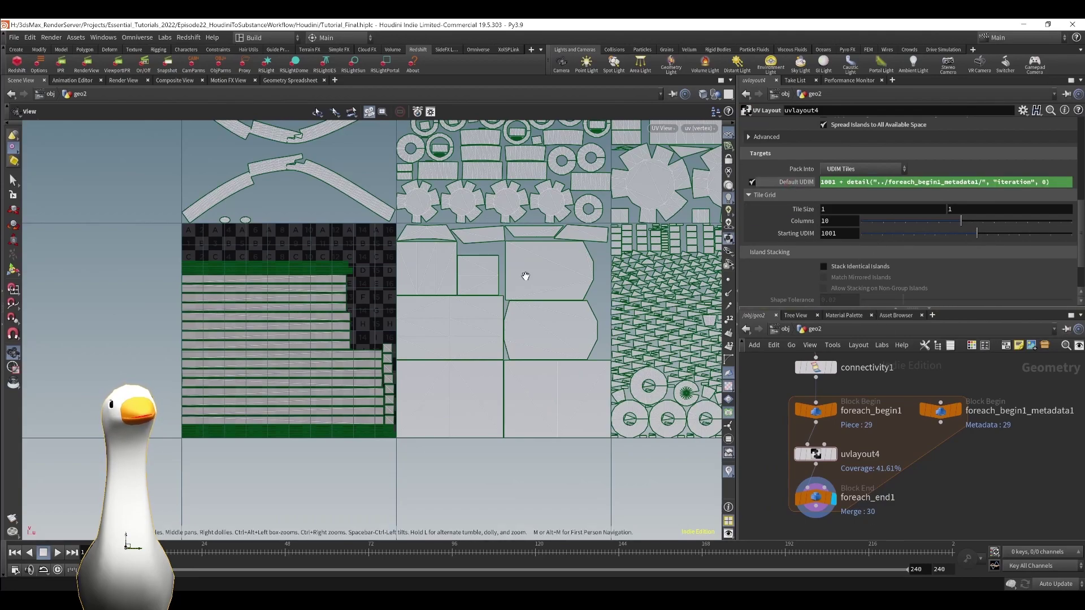
{"action": "scroll", "coordinate": [520, 274], "scroll_direction": "down", "scroll_amount": 4}
{"action": "scroll", "coordinate": [428, 361], "scroll_direction": "down", "scroll_amount": 6}
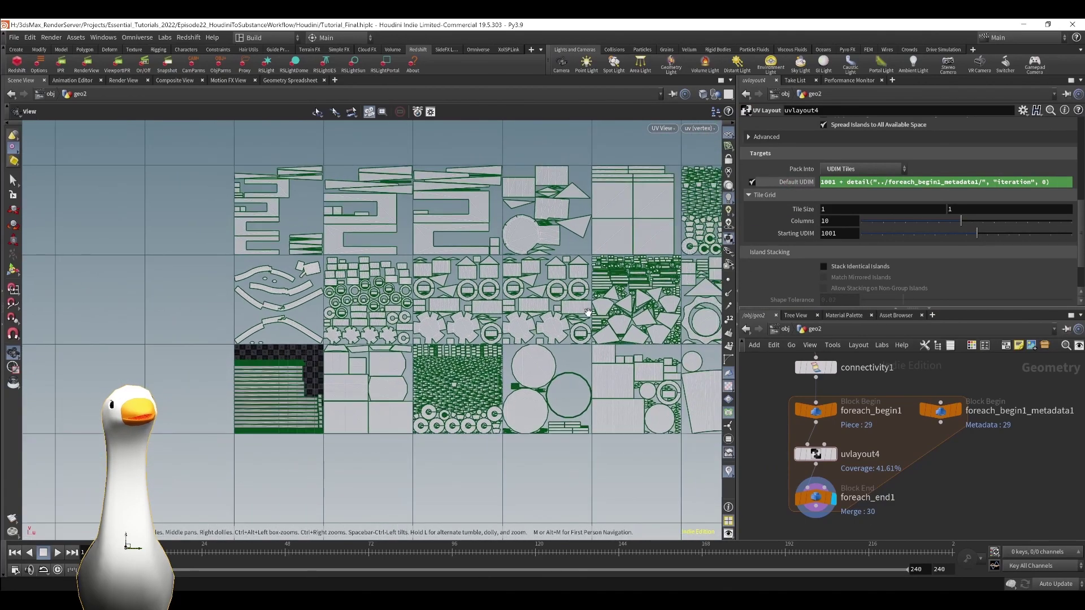
{"action": "scroll", "coordinate": [519, 328], "scroll_direction": "up", "scroll_amount": 3}
{"action": "middle_click_drag", "start_coordinate": [519, 328], "coordinate": [431, 329]}
{"action": "scroll", "coordinate": [437, 325], "scroll_direction": "down", "scroll_amount": 3}
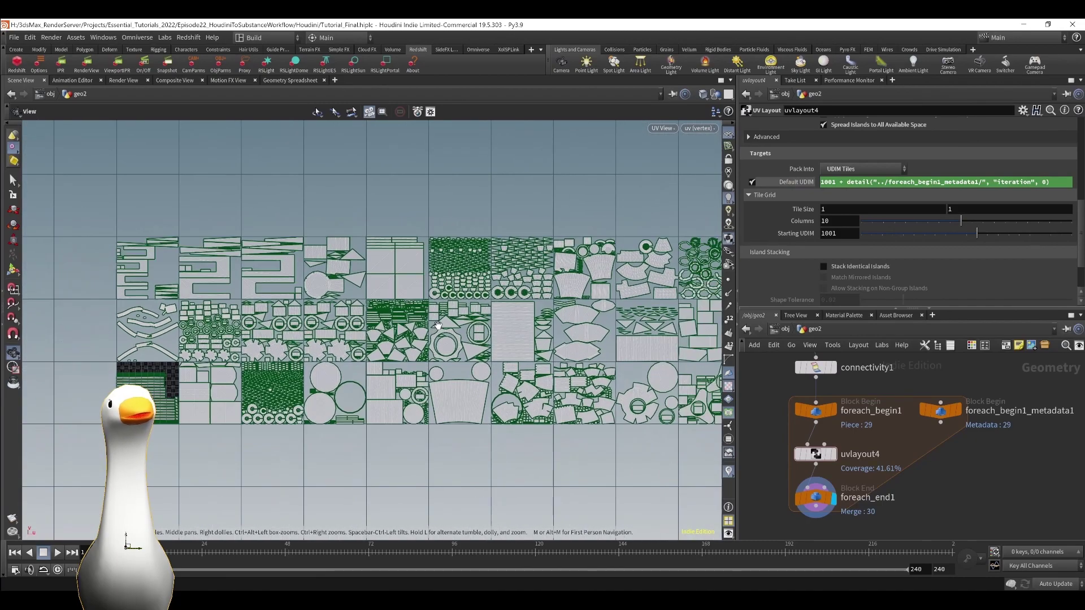
{"action": "mouse_move", "coordinate": [507, 321]}
{"action": "middle_mouse_down"}
{"action": "mouse_move", "coordinate": [435, 312]}
{"action": "mouse_move", "coordinate": [491, 325]}
{"action": "middle_mouse_up"}
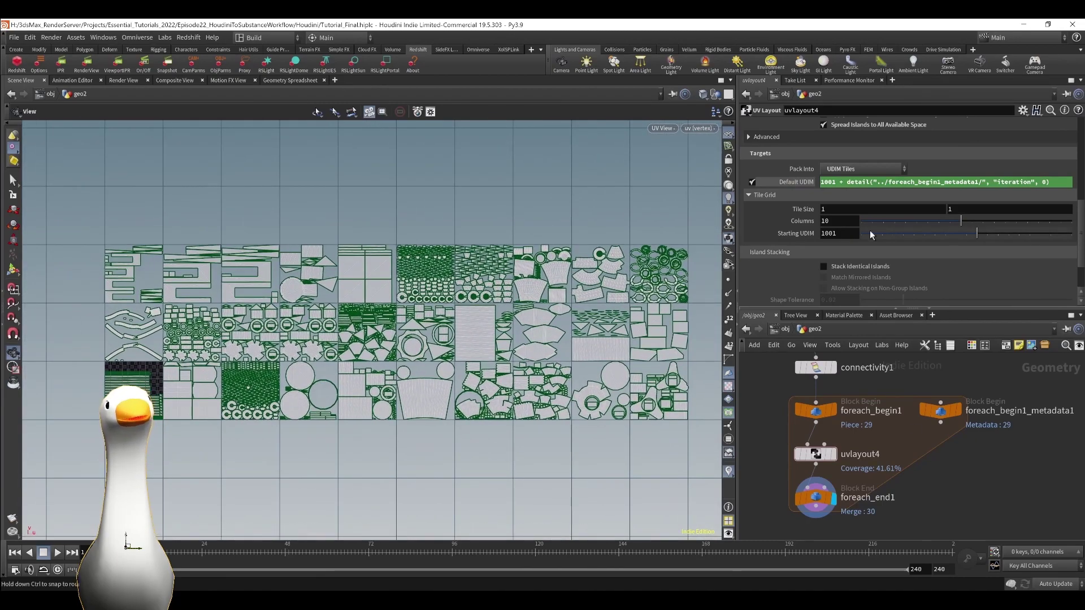
{"action": "scroll", "coordinate": [897, 237], "scroll_direction": "up", "scroll_amount": 3}
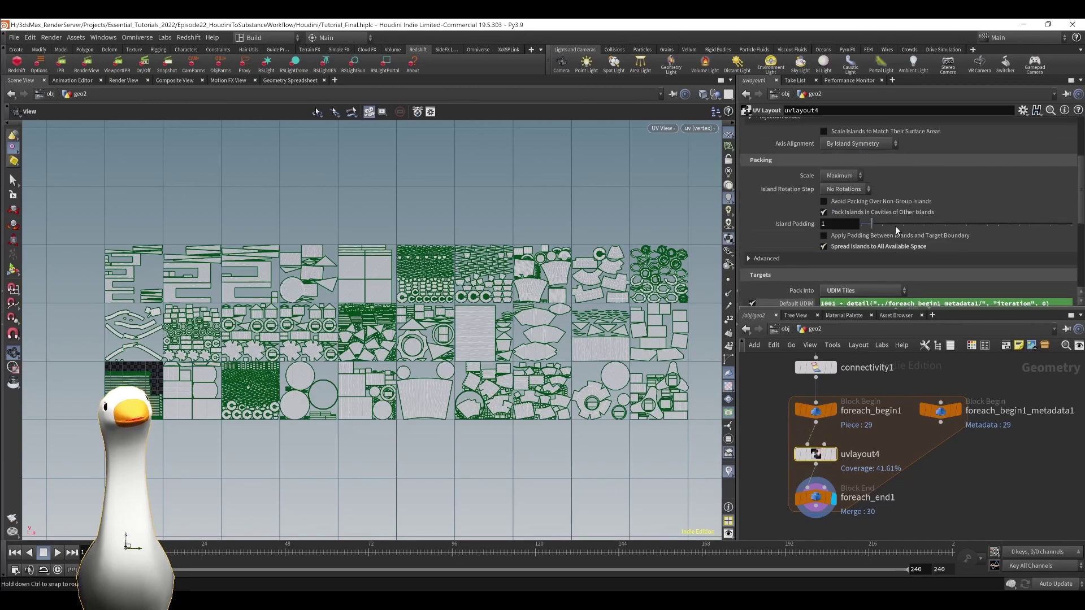
{"action": "scroll", "coordinate": [891, 201], "scroll_direction": "down", "scroll_amount": 1}
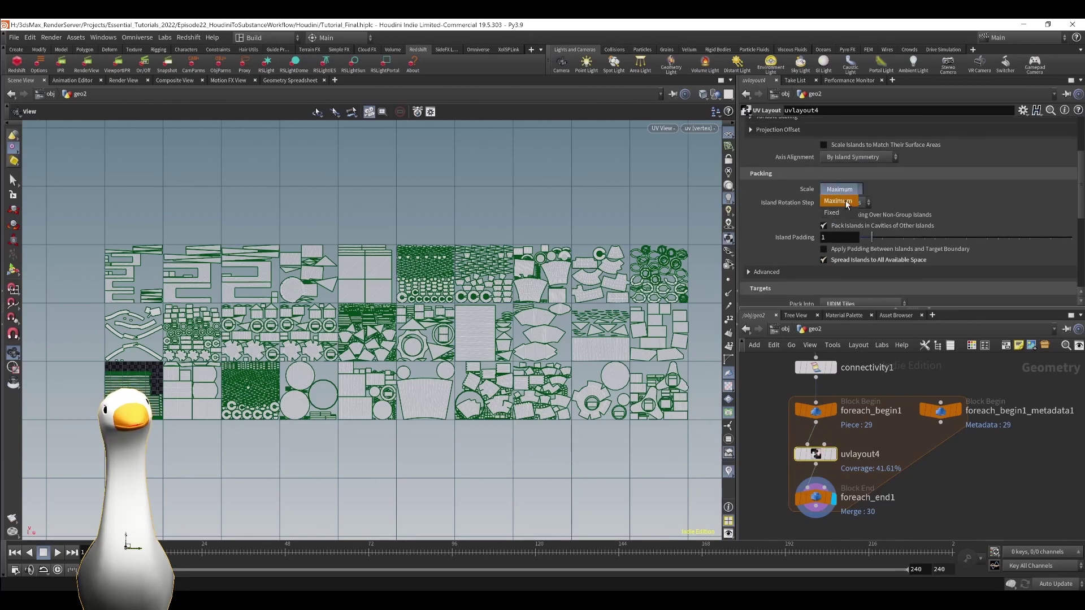
{"action": "left_click", "coordinate": [838, 202]}
{"action": "scroll", "coordinate": [938, 257], "scroll_direction": "down", "scroll_amount": 1}
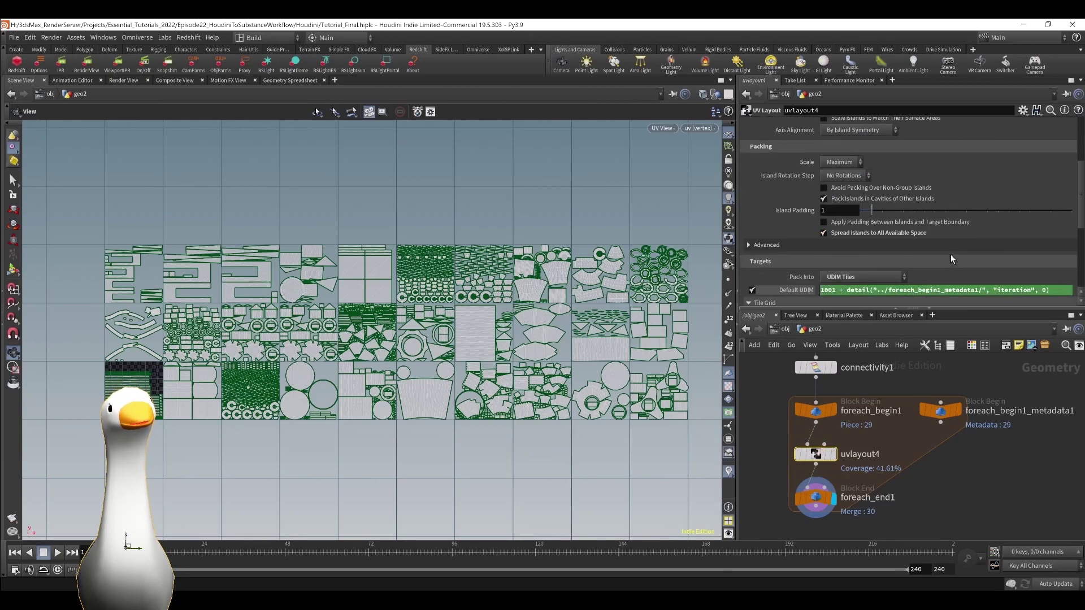
{"action": "scroll", "coordinate": [891, 244], "scroll_direction": "down", "scroll_amount": 3}
{"action": "scroll", "coordinate": [894, 248], "scroll_direction": "down", "scroll_amount": 2}
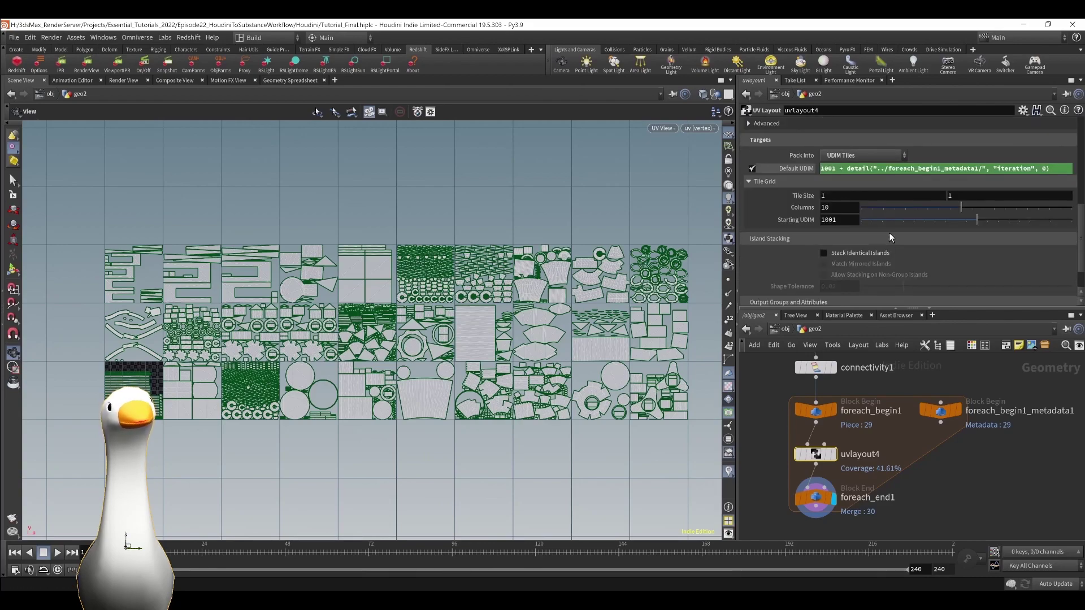
Add a UV Quick Shade node below foreach_end1 and wire it to the loop's output.
{"action": "middle_click_drag", "start_coordinate": [913, 503], "coordinate": [979, 467]}
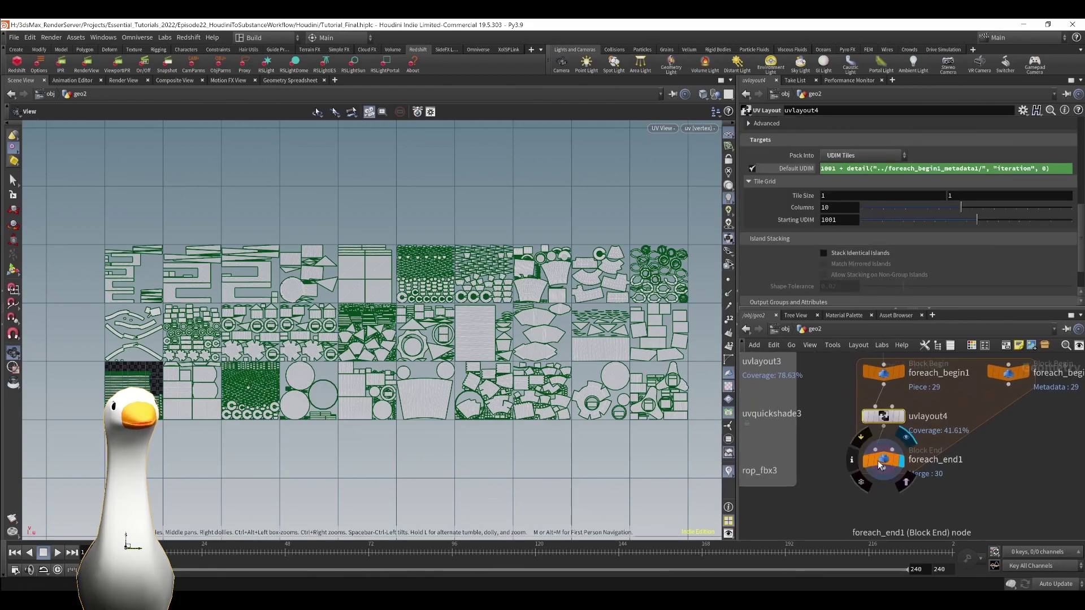
{"action": "left_click", "coordinate": [885, 464]}
{"action": "middle_click_drag", "start_coordinate": [905, 498], "coordinate": [918, 452]}
{"action": "key", "text": "Tab"}
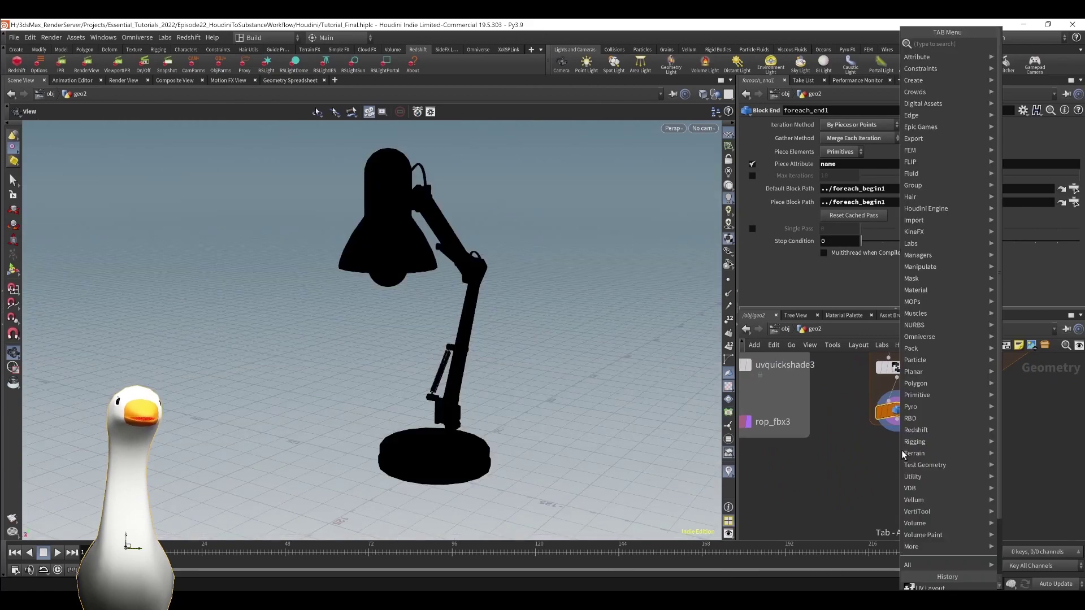
{"action": "type", "text": "quick"}
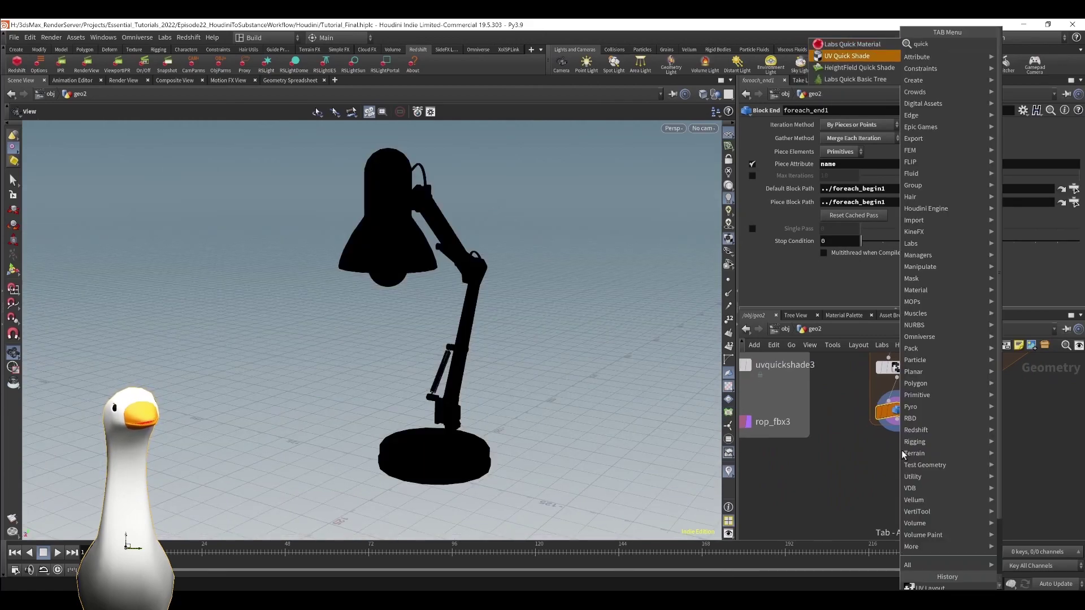
{"action": "key", "text": "Return"}
{"action": "left_click", "coordinate": [901, 449]}
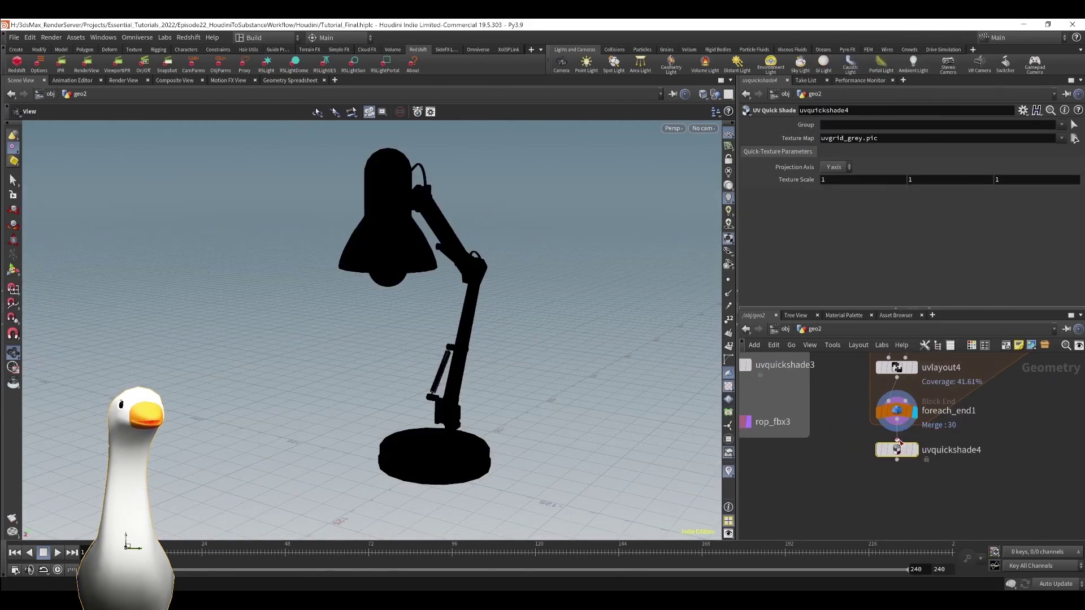
Display uvquickshade4 and enclose it with connectivity1 and the loop nodes in a network box titled UDIM UV.
{"action": "scroll", "coordinate": [935, 436], "scroll_direction": "down", "scroll_amount": 1}
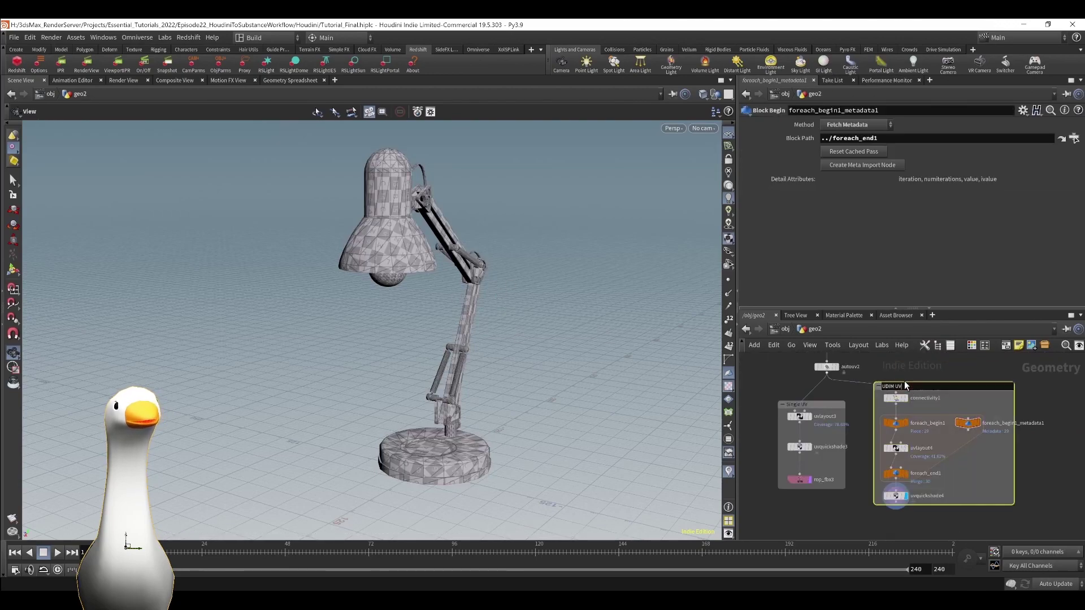
{"action": "key", "text": "Return"}
Add a ROP FBX Output below uvquickshade4, connected to it and placed inside the UDIM UV box.
{"action": "middle_click_drag", "start_coordinate": [897, 523], "coordinate": [928, 486]}
{"action": "scroll", "coordinate": [928, 485], "scroll_direction": "up", "scroll_amount": 2}
{"action": "key", "text": "Tab"}
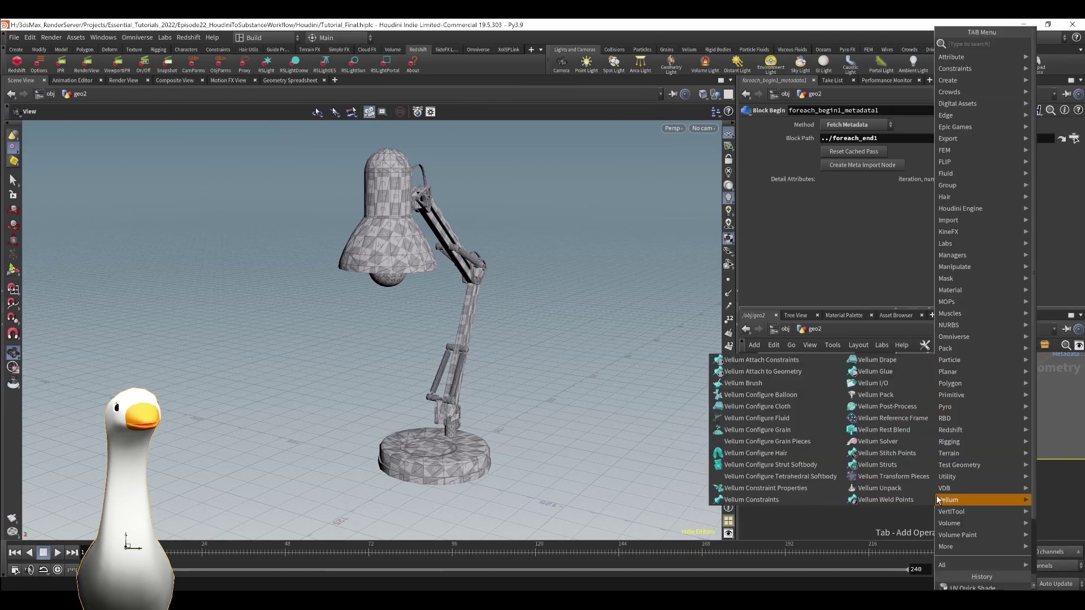
{"action": "type", "text": "rop"}
{"action": "key", "text": "Down"}
{"action": "key", "text": "Down"}
{"action": "key", "text": "Return"}
{"action": "left_click", "coordinate": [911, 482]}
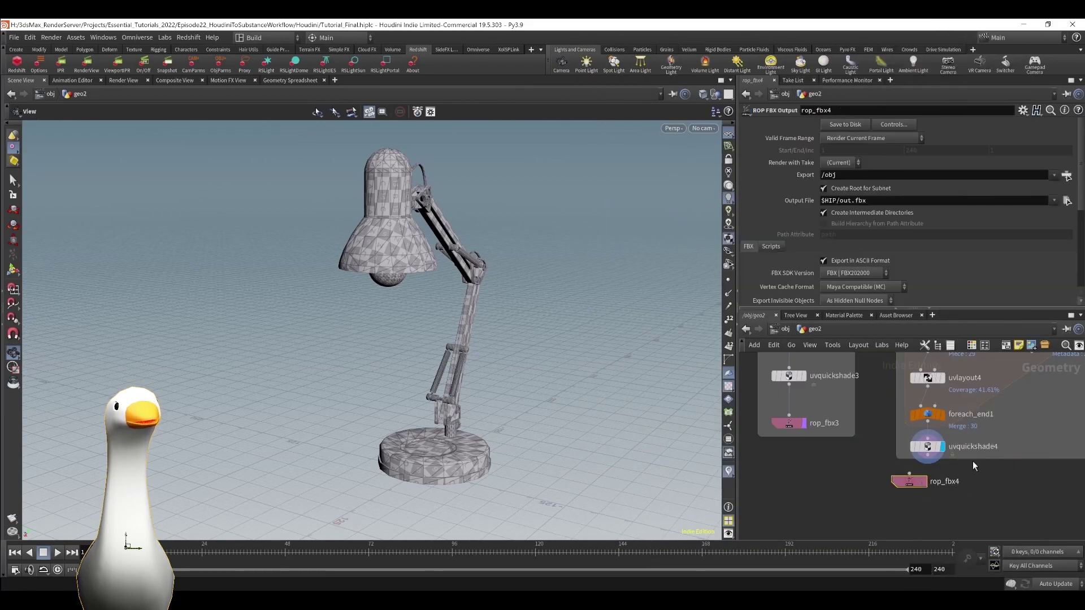
{"action": "mouse_move", "coordinate": [912, 483]}
{"action": "left_mouse_down"}
{"action": "mouse_move", "coordinate": [931, 489]}
{"action": "mouse_move", "coordinate": [927, 479]}
{"action": "left_mouse_up"}
Set rop_fbx4's output file to LampUDIM.fbx.
{"action": "left_click", "coordinate": [1067, 176]}
{"action": "type", "text": "LampUDIM"}
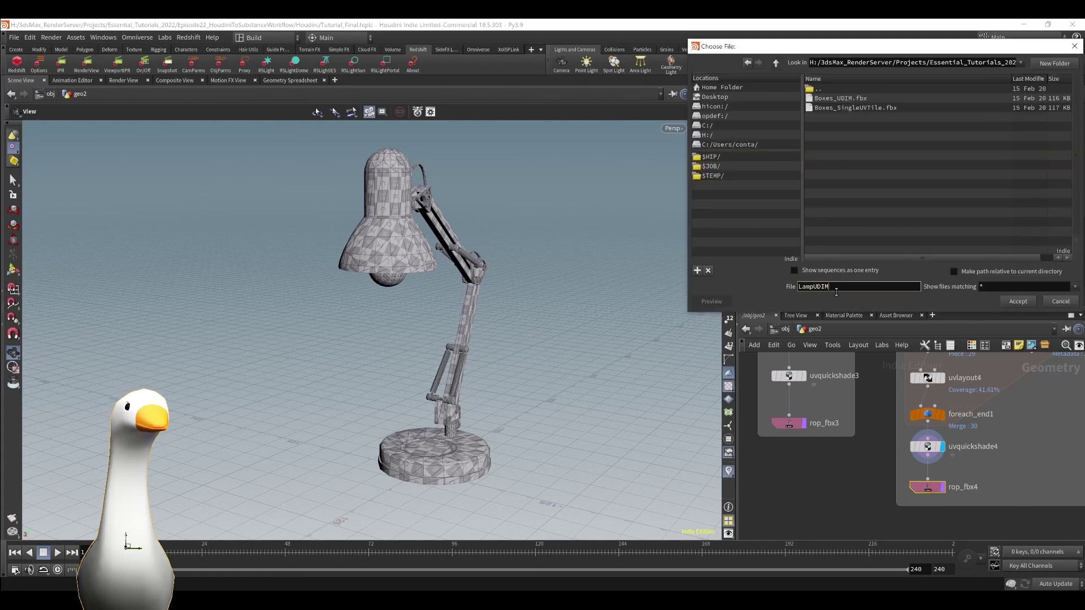
{"action": "type", "text": ".fbx"}
{"action": "key", "text": "Return"}
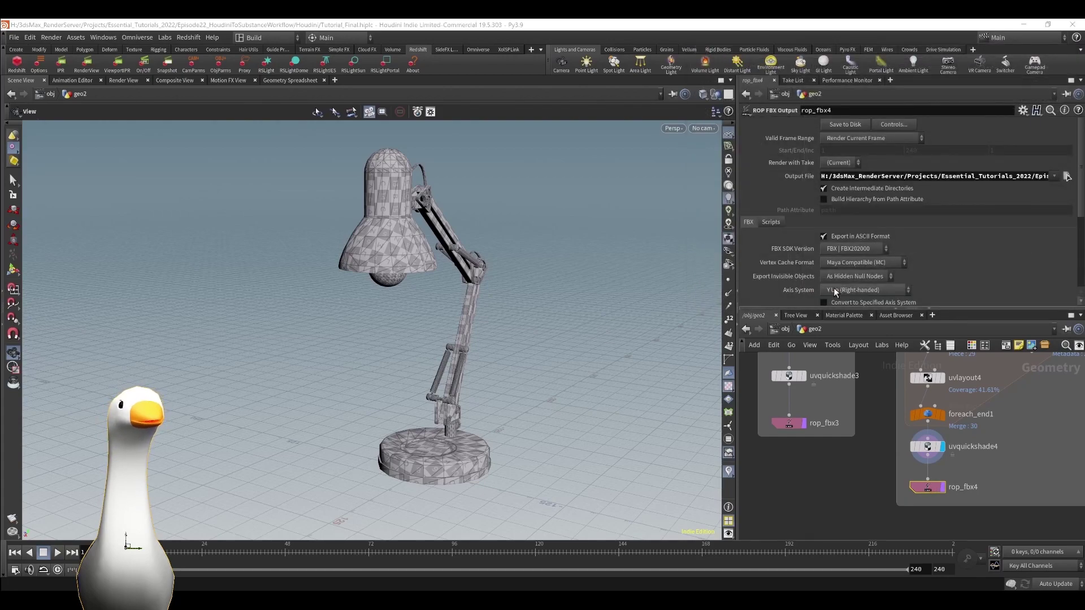
Save rop_fbx4's FBX to disk and inspect the output file path of rop_fbx3.
{"action": "left_click", "coordinate": [855, 126]}
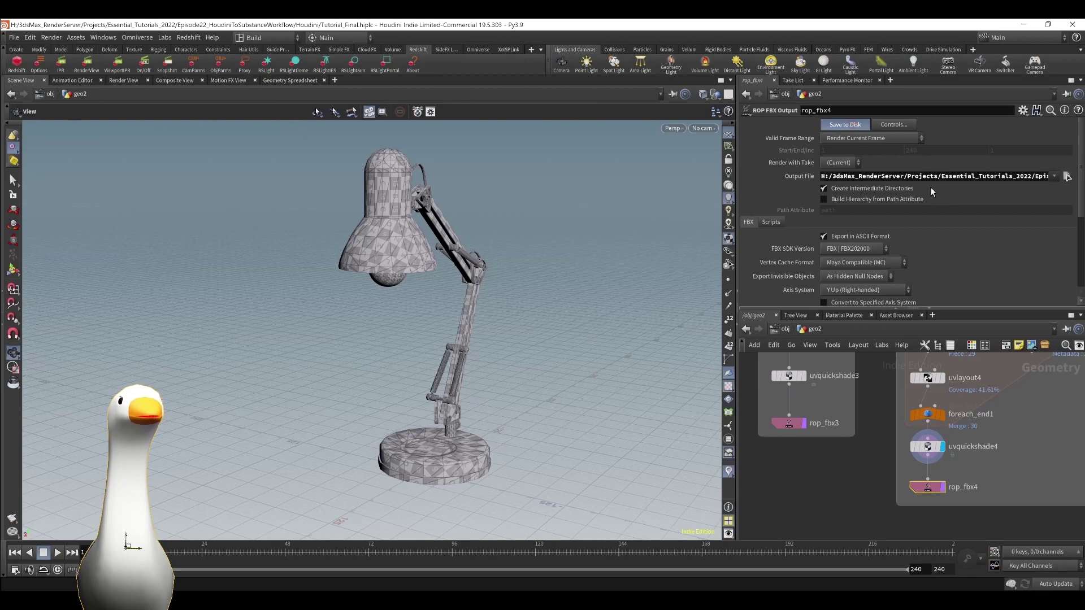
{"action": "left_click", "coordinate": [789, 423]}
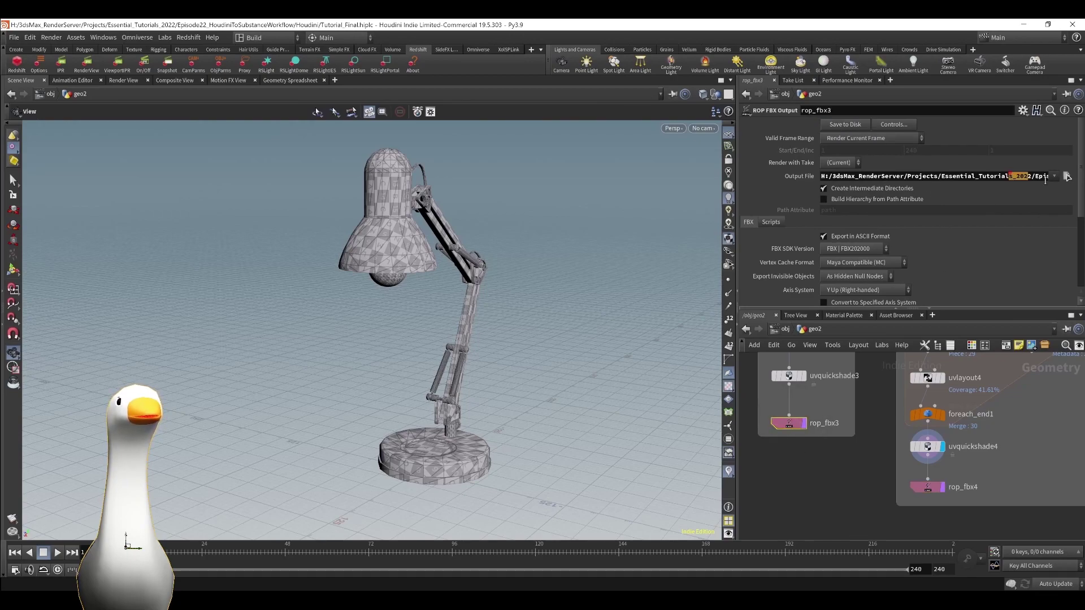
{"action": "left_click_drag", "start_coordinate": [1045, 179], "coordinate": [1067, 177]}
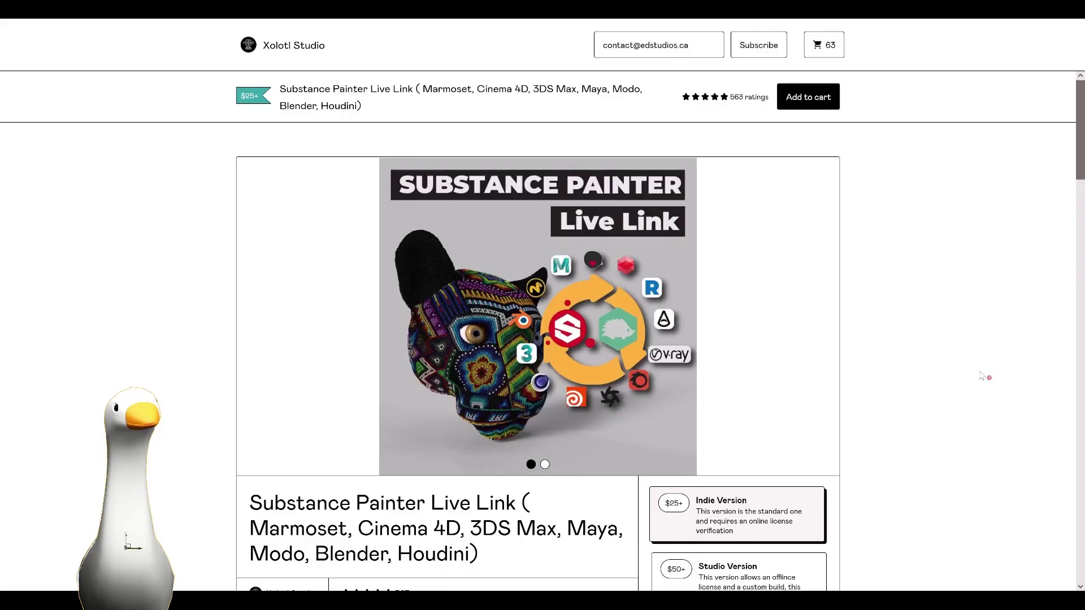
Examine the Substance Painter Live Link product page, including its description, supported applications and preview images.
{"action": "scroll", "coordinate": [926, 292], "scroll_direction": "down", "scroll_amount": 5}
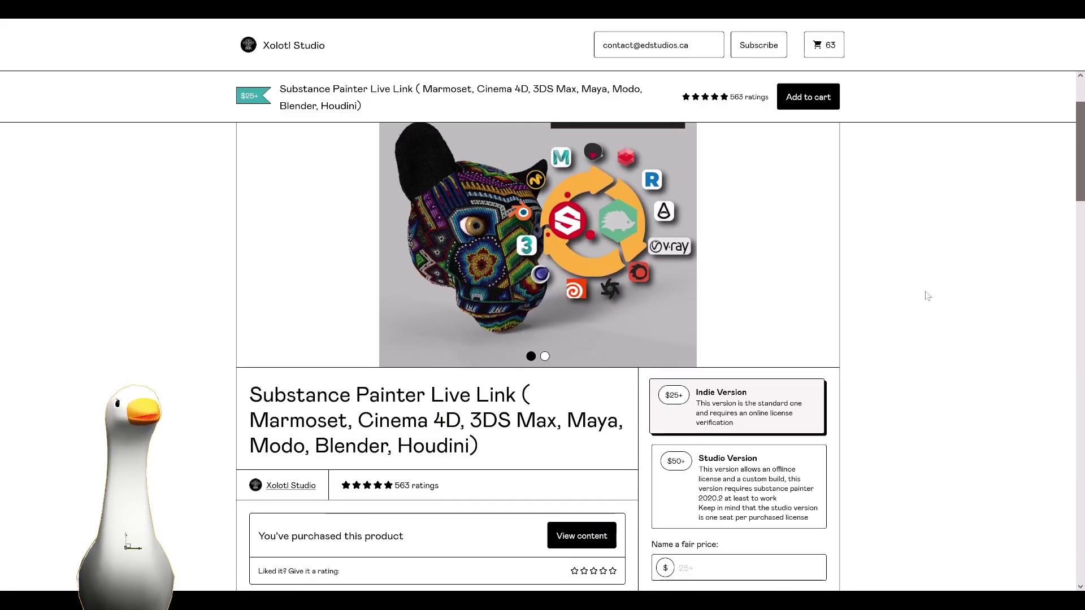
{"action": "scroll", "coordinate": [927, 294], "scroll_direction": "down", "scroll_amount": 6}
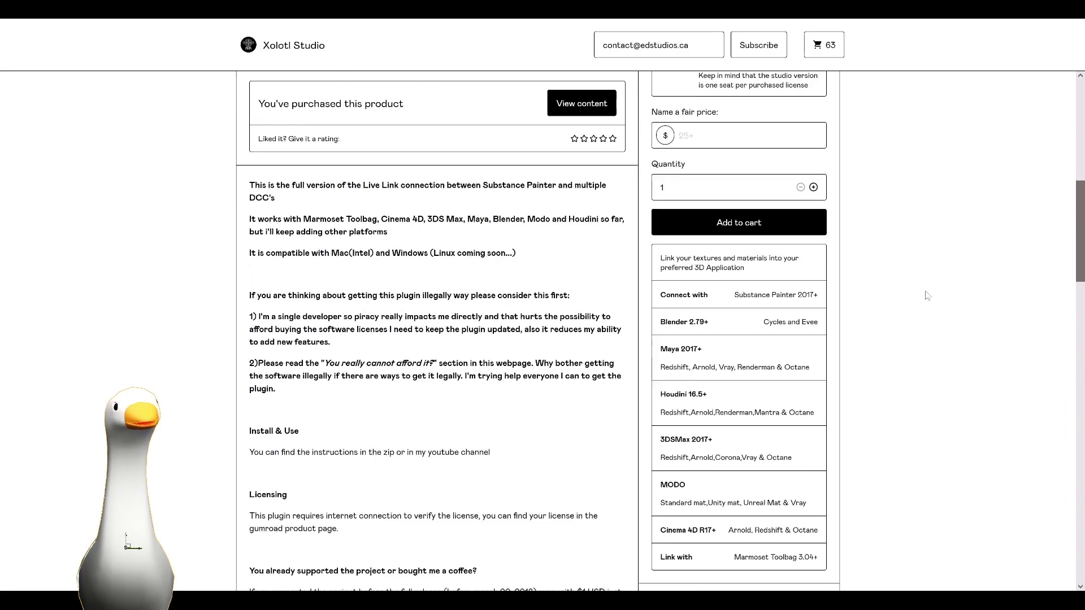
{"action": "scroll", "coordinate": [926, 295], "scroll_direction": "down", "scroll_amount": 4}
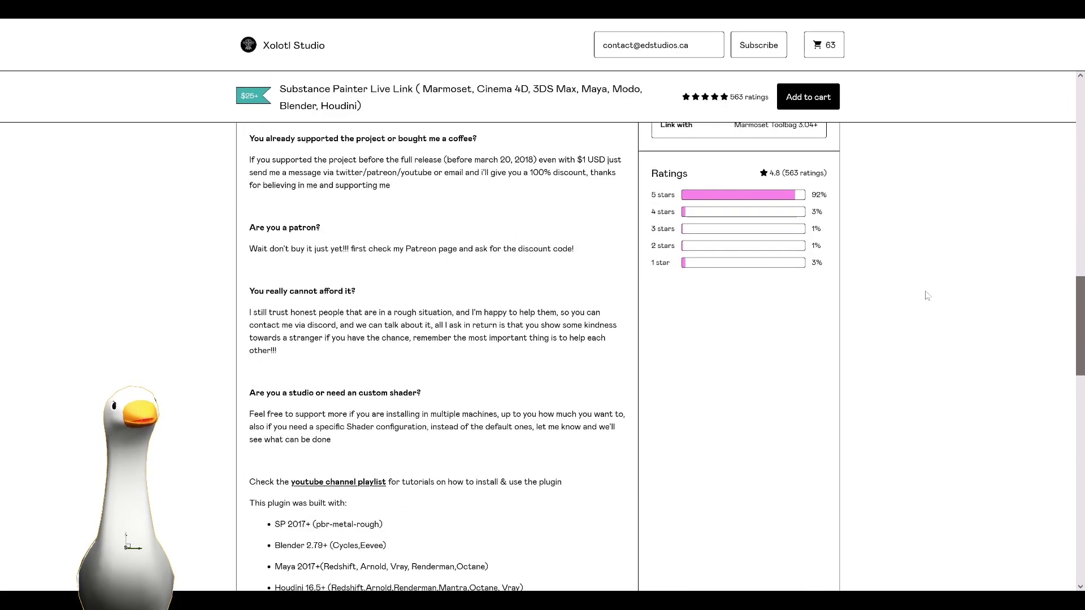
{"action": "scroll", "coordinate": [927, 295], "scroll_direction": "up", "scroll_amount": 15}
{"action": "scroll", "coordinate": [744, 425], "scroll_direction": "up", "scroll_amount": 1}
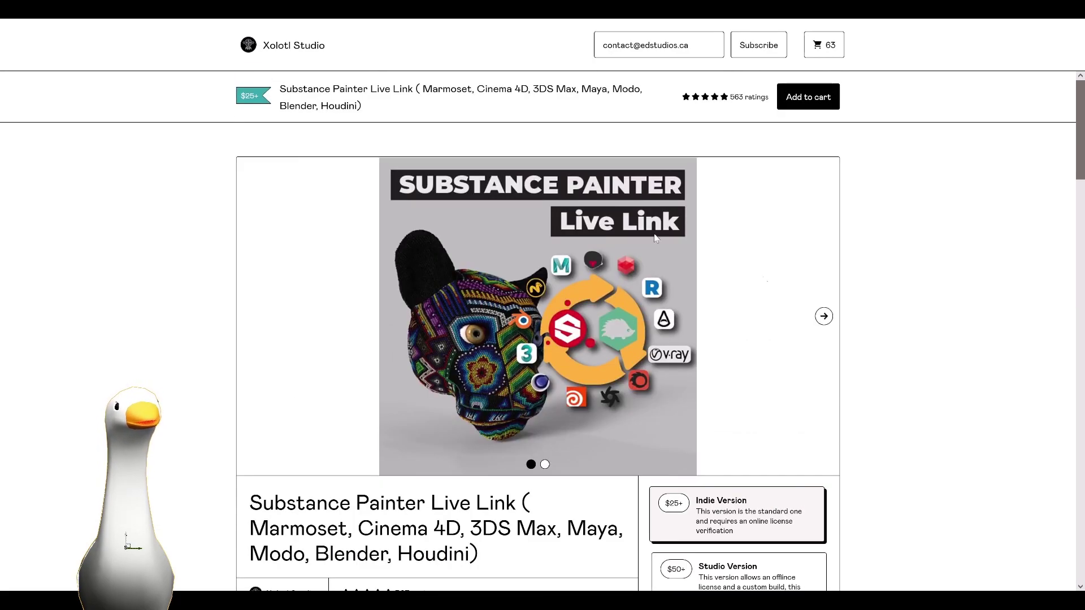
{"action": "left_click", "coordinate": [824, 317]}
{"action": "left_click", "coordinate": [252, 317]}
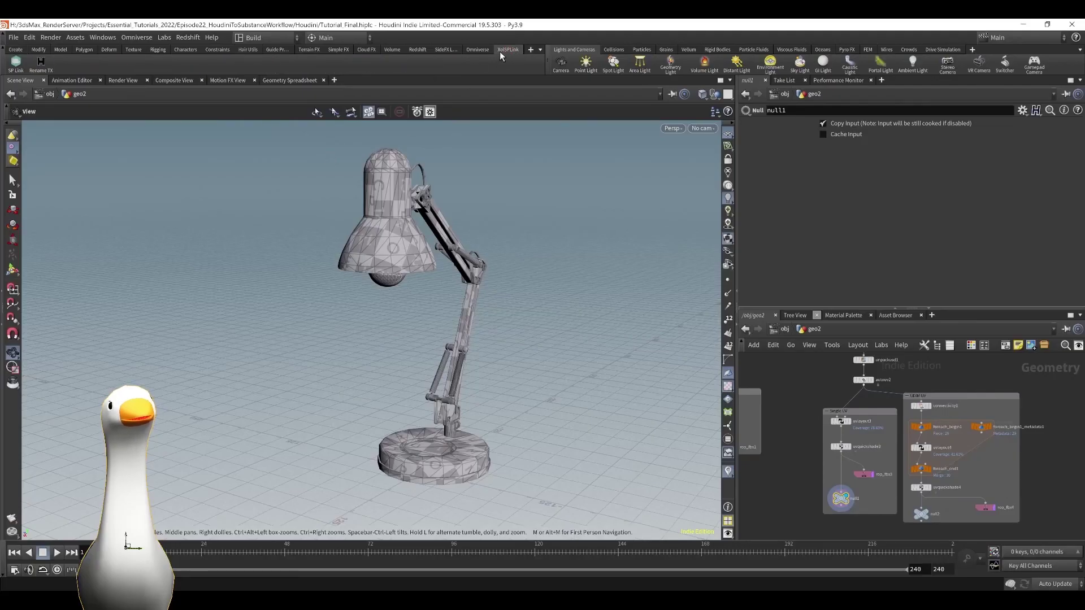
In Houdini, open the Xolotl Substance Painter Live Link window, move it clear of the lamp and enlarge it.
{"action": "left_click", "coordinate": [13, 64]}
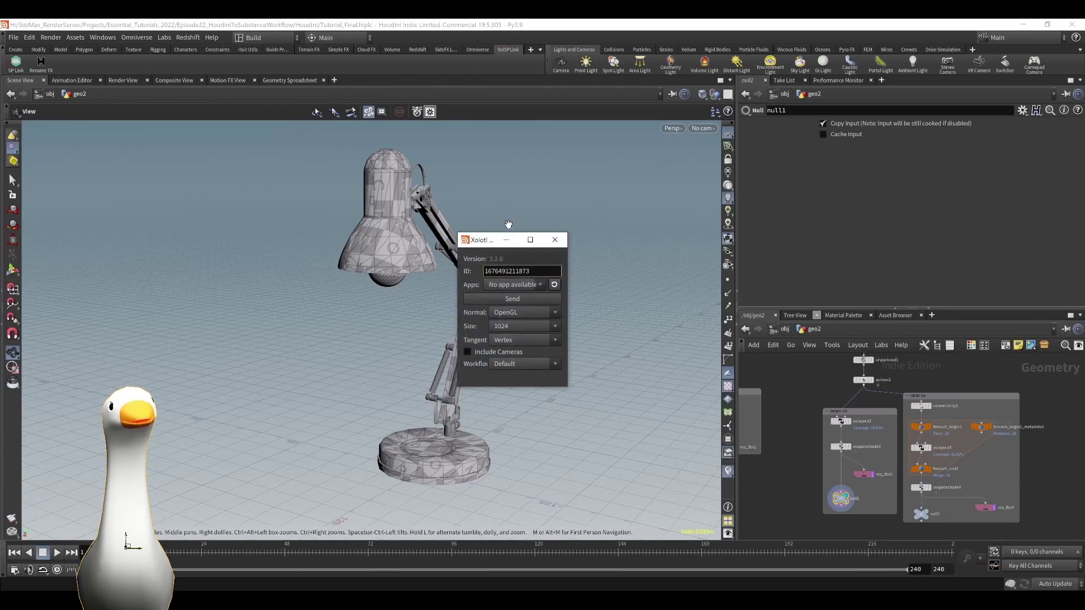
{"action": "left_click_drag", "start_coordinate": [497, 237], "coordinate": [171, 156]}
{"action": "mouse_move", "coordinate": [209, 311]}
{"action": "left_mouse_down"}
{"action": "mouse_move", "coordinate": [254, 361]}
{"action": "mouse_move", "coordinate": [307, 389]}
{"action": "left_mouse_up"}
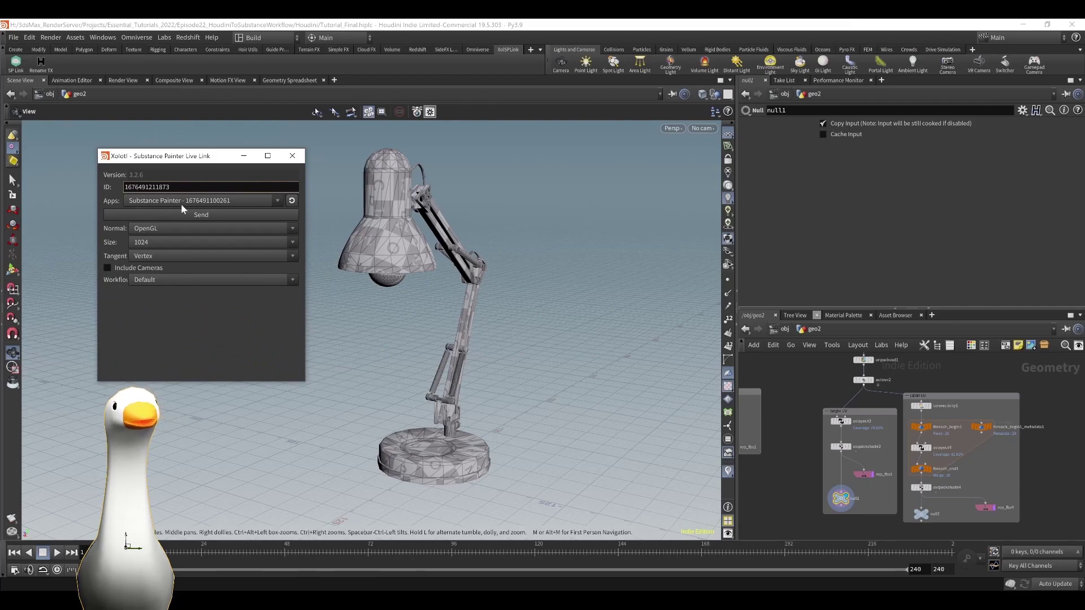
Switch to Substance 3D Painter, show the Xolotl Live Link panel and set its export preset to Standard Surface.
{"action": "key", "text": "alt+Tab"}
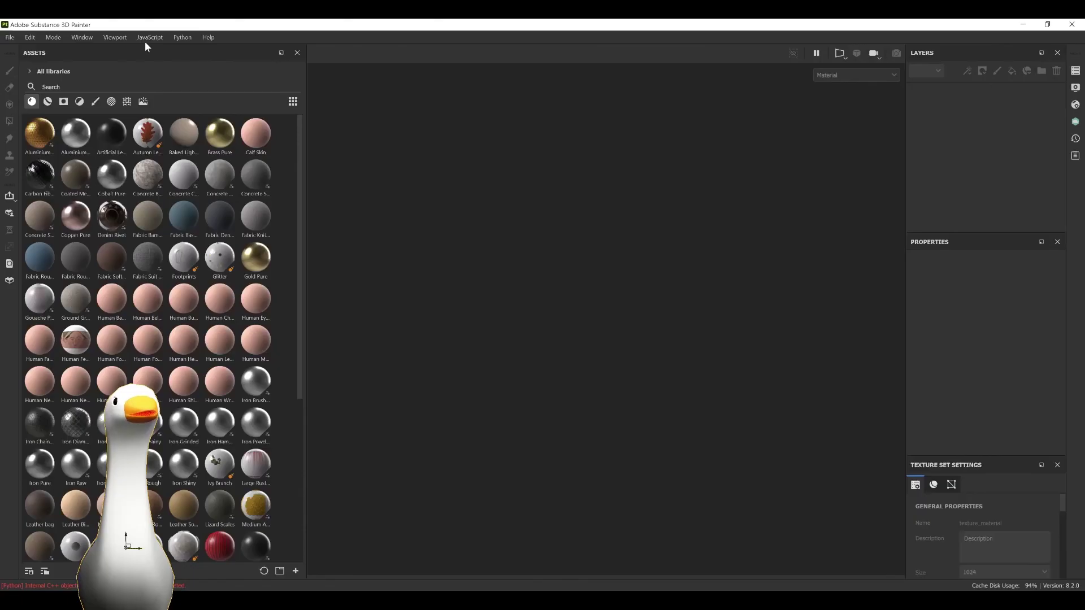
{"action": "left_click", "coordinate": [178, 39]}
{"action": "mouse_move", "coordinate": [81, 38]}
{"action": "mouse_move", "coordinate": [107, 51]}
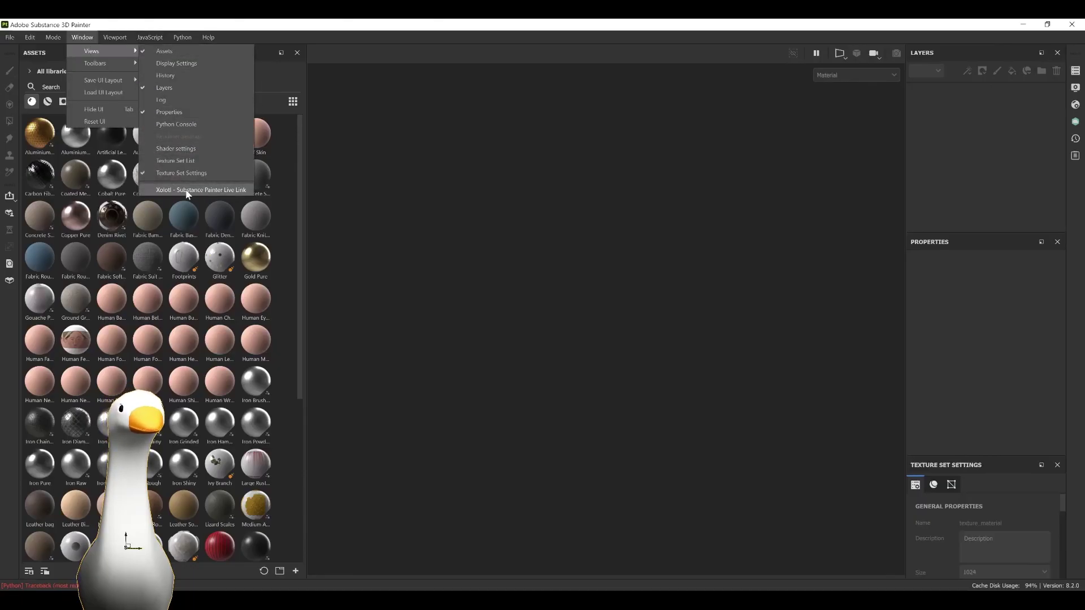
{"action": "left_click", "coordinate": [188, 194]}
{"action": "scroll", "coordinate": [80, 122], "scroll_direction": "down", "scroll_amount": 1}
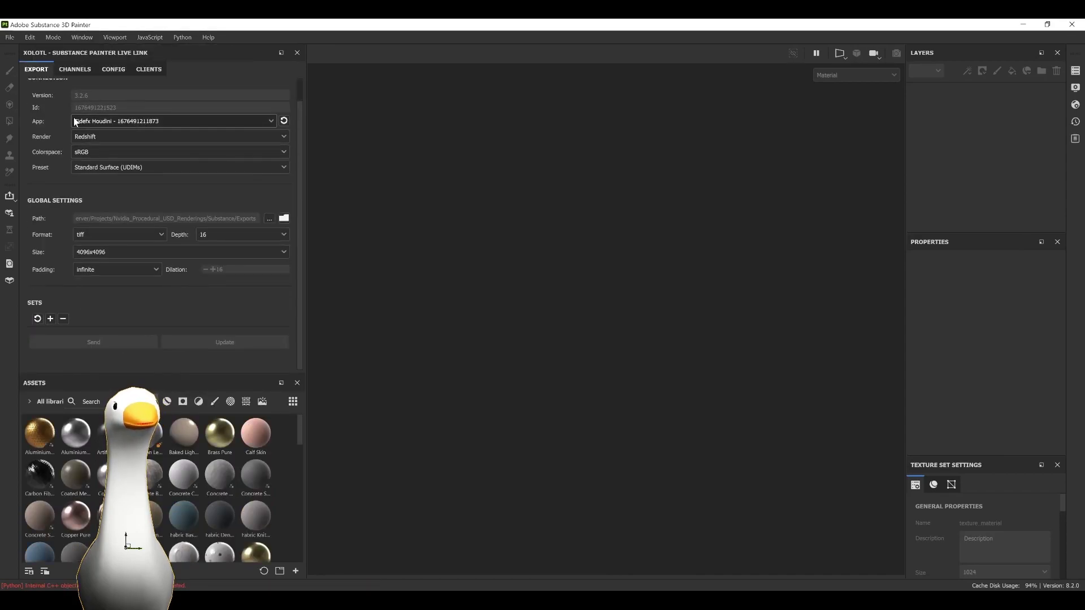
{"action": "left_click", "coordinate": [111, 167]}
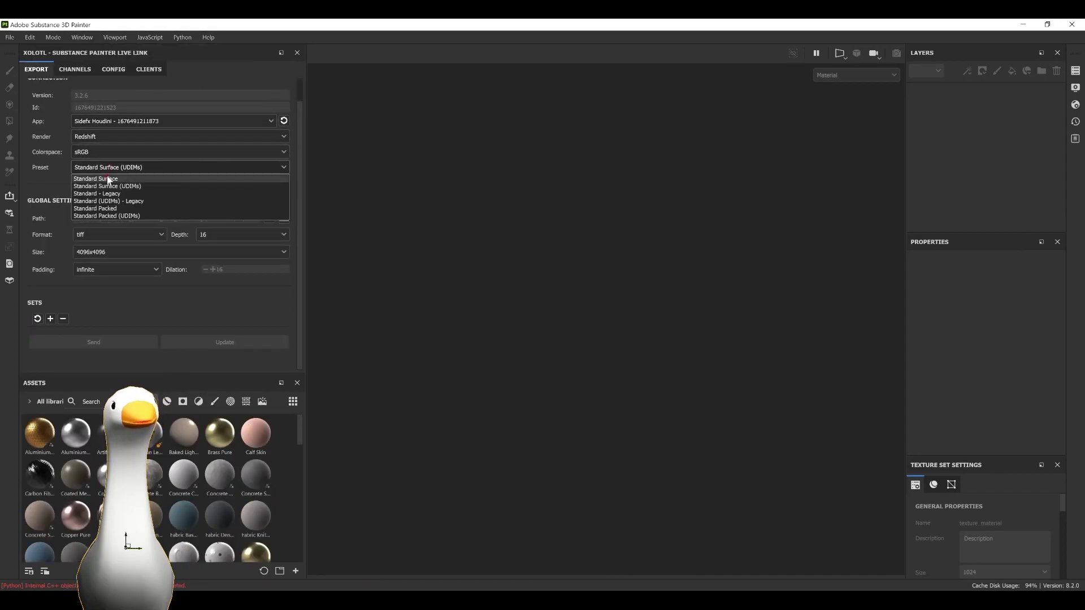
{"action": "left_click", "coordinate": [109, 179]}
Return to Houdini and send the single-UV lamp at null1 to Substance Painter through Live Link.
{"action": "scroll", "coordinate": [120, 189], "scroll_direction": "up", "scroll_amount": 1}
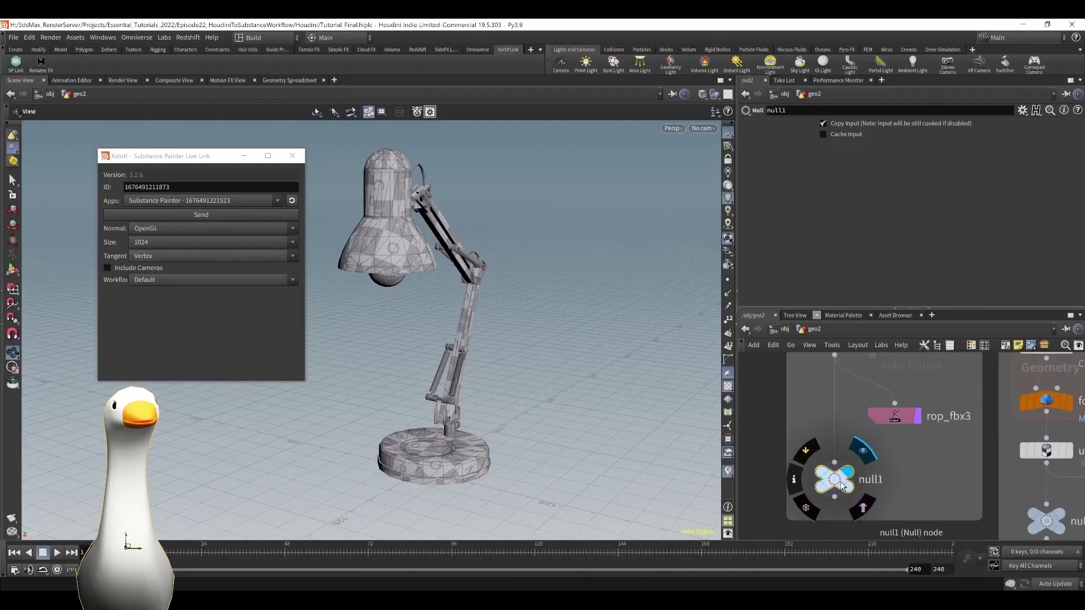
{"action": "scroll", "coordinate": [931, 443], "scroll_direction": "down", "scroll_amount": 4}
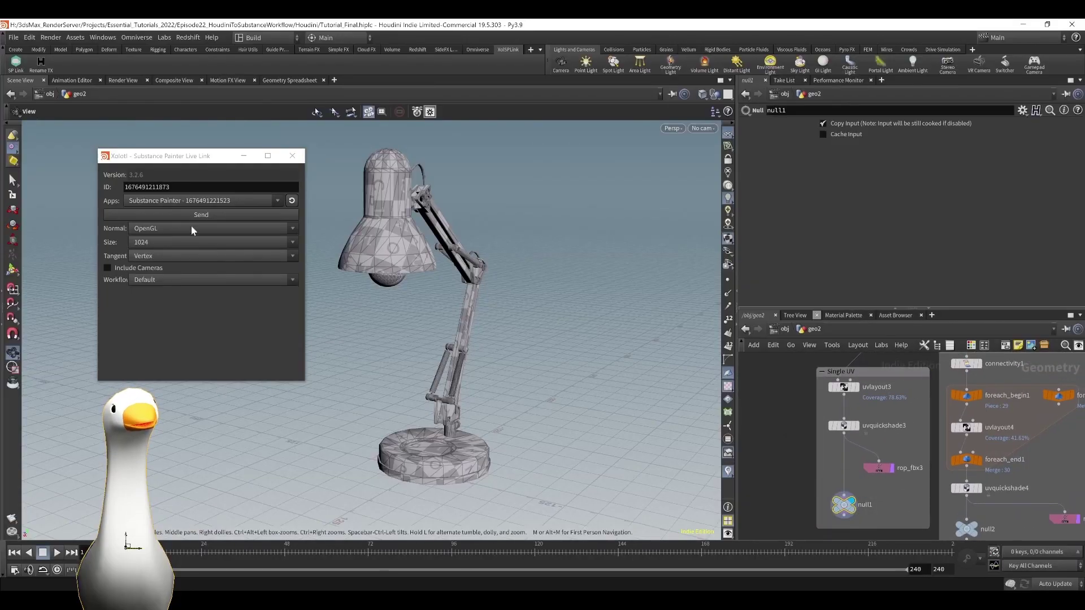
{"action": "left_click", "coordinate": [175, 215]}
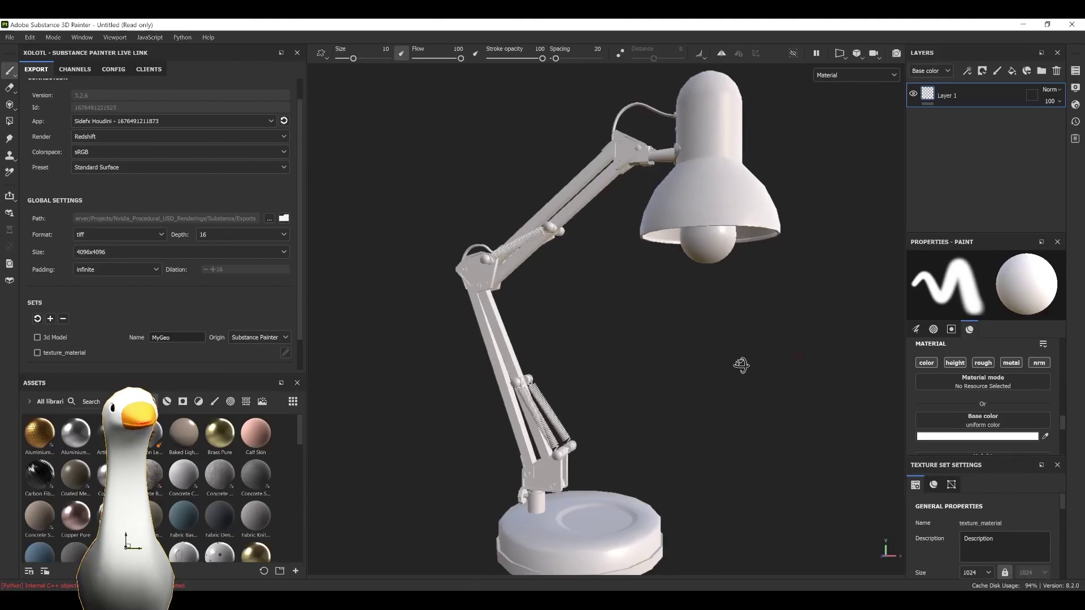
Set the brush's base color to red and paint freehand strokes across the lamp's shade, arm and base.
{"action": "mouse_move", "coordinate": [741, 364]}
{"action": "left_mouse_down", "text": "alt"}
{"action": "mouse_move", "coordinate": [758, 378]}
{"action": "mouse_move", "coordinate": [749, 327]}
{"action": "mouse_move", "coordinate": [713, 303]}
{"action": "mouse_move", "coordinate": [672, 298]}
{"action": "mouse_move", "coordinate": [611, 249]}
{"action": "mouse_move", "coordinate": [642, 273]}
{"action": "left_mouse_up", "text": "alt"}
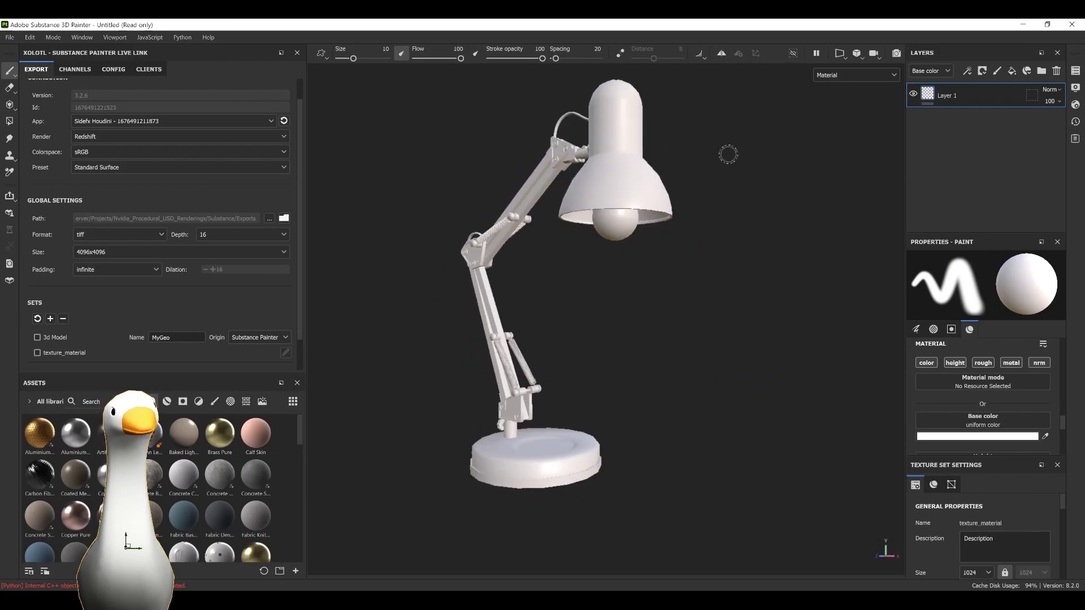
{"action": "key", "text": "F1"}
{"action": "key", "text": "F2"}
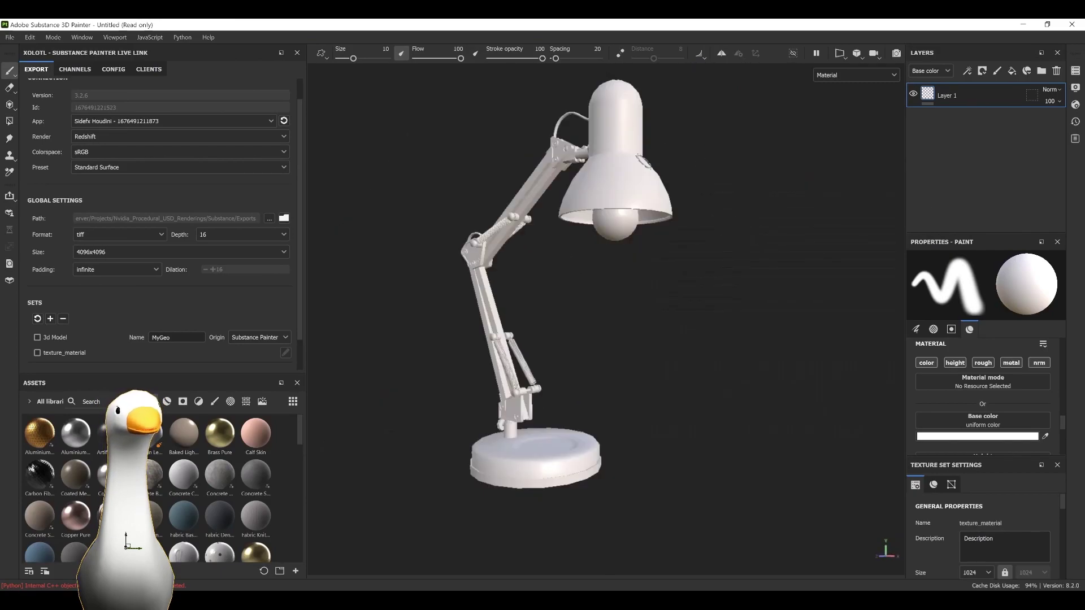
{"action": "left_click", "coordinate": [985, 439]}
{"action": "left_click", "coordinate": [933, 411]}
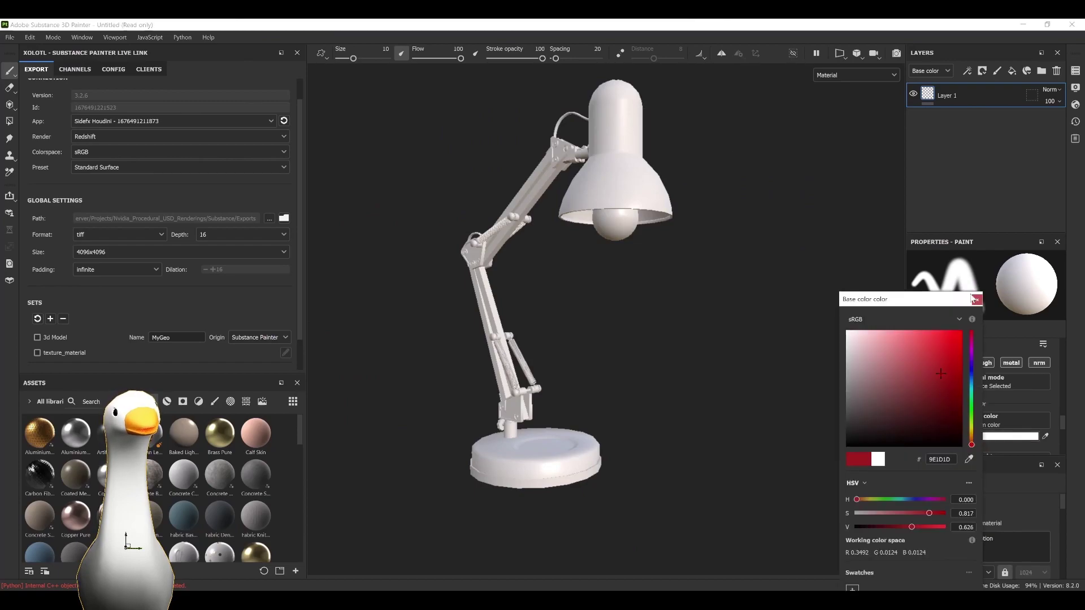
{"action": "mouse_move", "coordinate": [613, 102]}
{"action": "left_mouse_down"}
{"action": "mouse_move", "coordinate": [625, 144]}
{"action": "mouse_move", "coordinate": [481, 257]}
{"action": "mouse_move", "coordinate": [542, 463]}
{"action": "mouse_move", "coordinate": [604, 458]}
{"action": "left_mouse_up"}
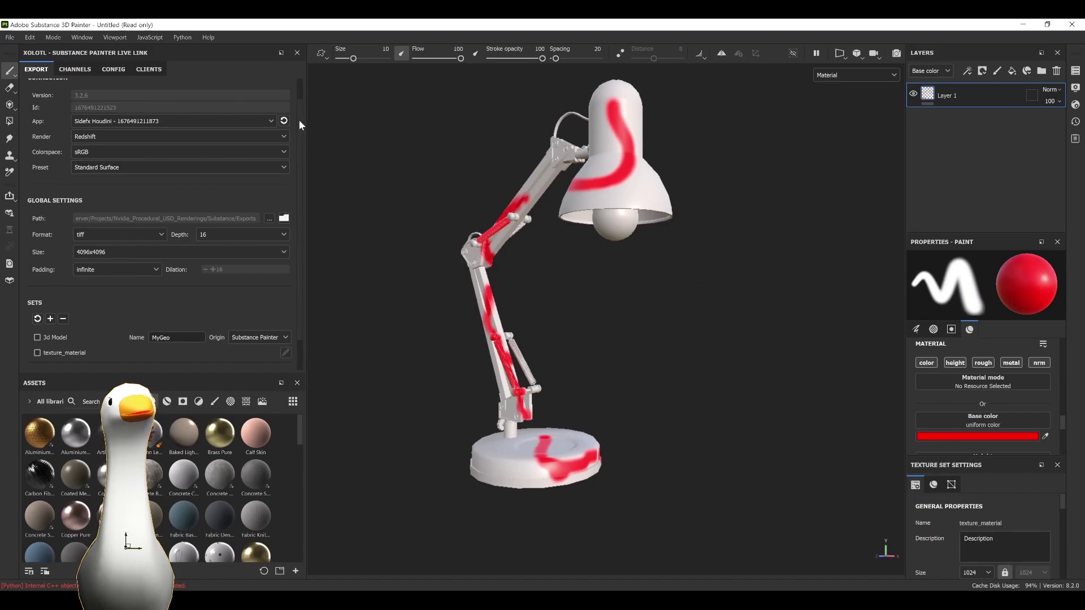
Examine the renderer choices and connection options in the Live Link export settings, keeping Redshift as the renderer.
{"action": "left_click_drag", "start_coordinate": [298, 120], "coordinate": [296, 93]}
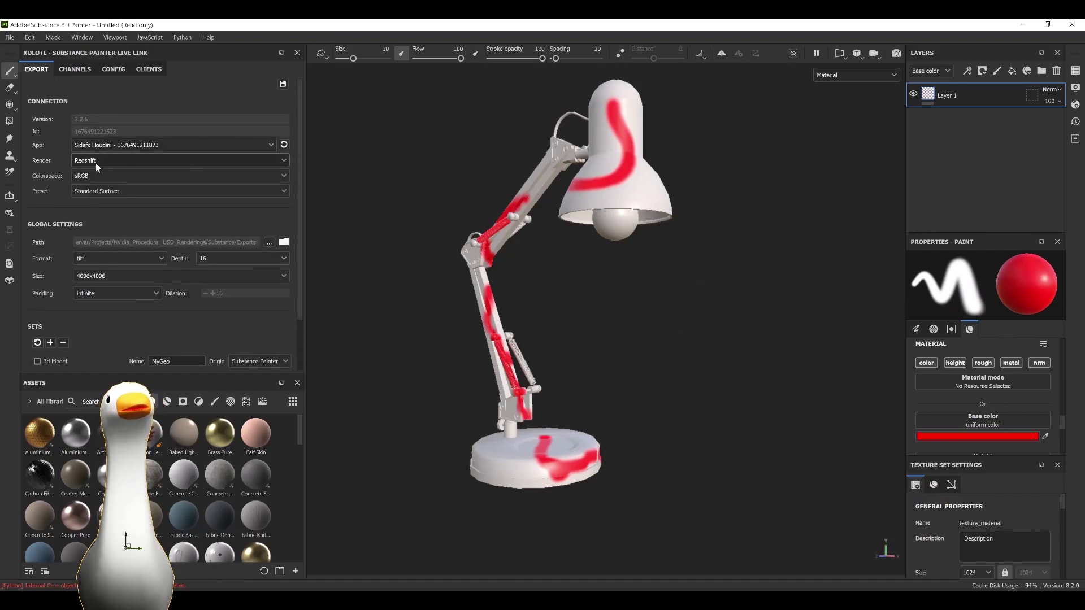
{"action": "scroll", "coordinate": [89, 160], "scroll_direction": "down", "scroll_amount": 1}
{"action": "left_click", "coordinate": [99, 129]}
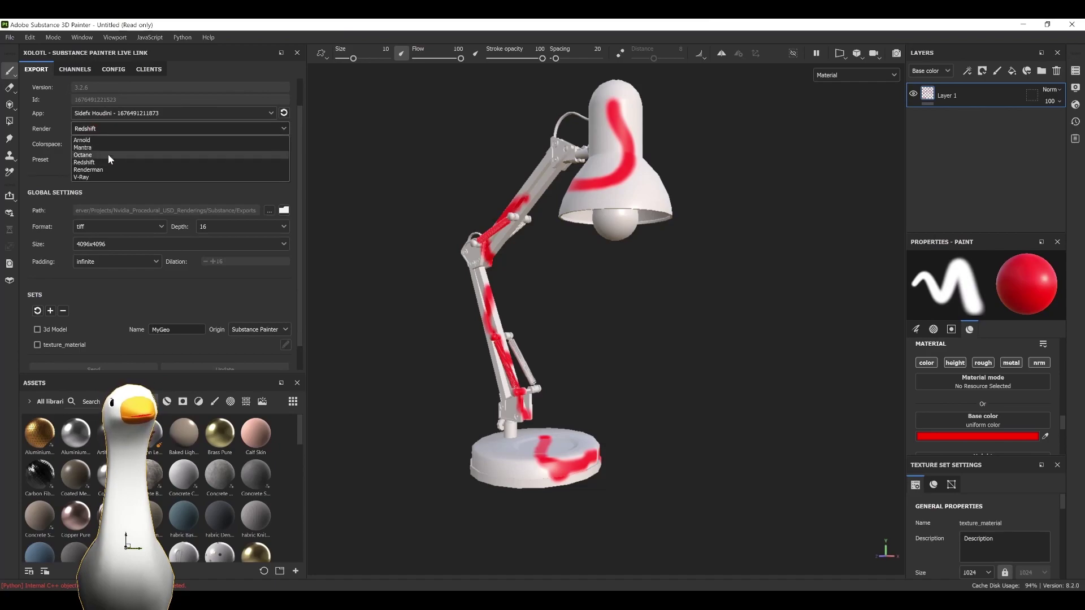
{"action": "left_click", "coordinate": [67, 131]}
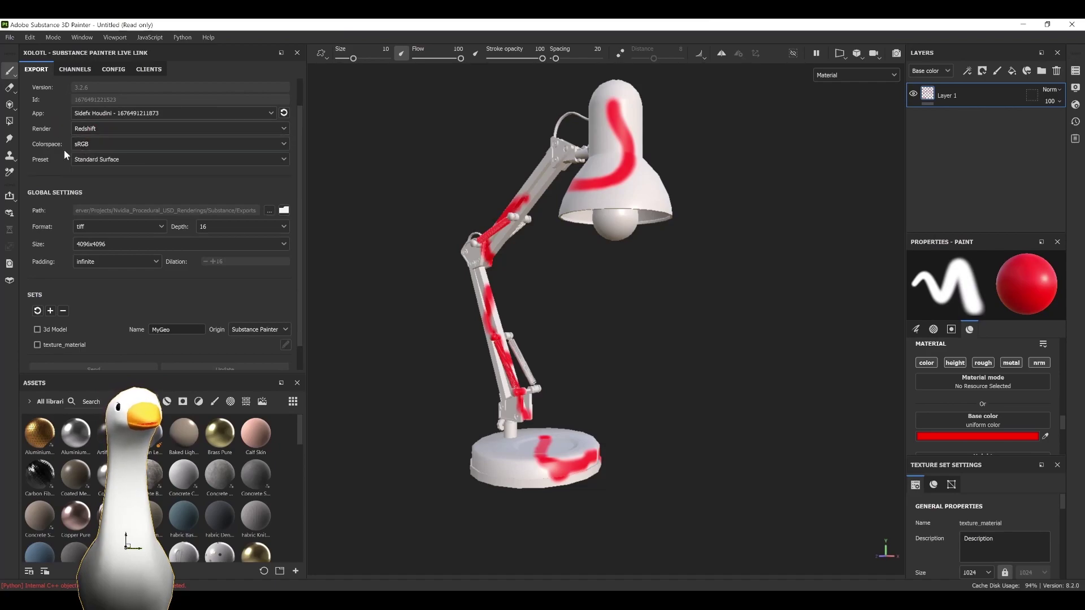
{"action": "scroll", "coordinate": [213, 123], "scroll_direction": "down", "scroll_amount": 1}
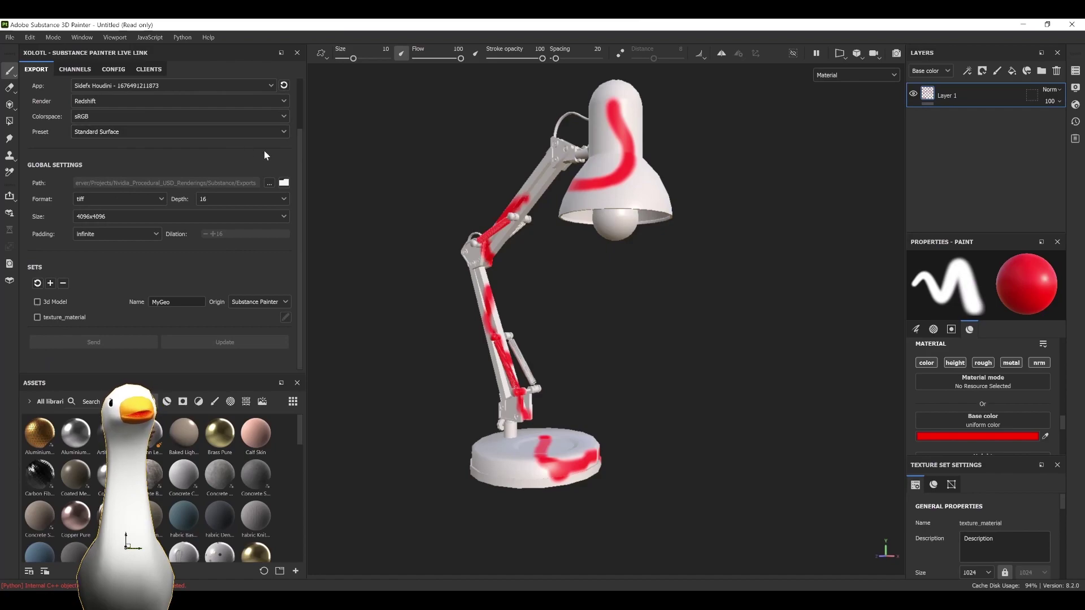
{"action": "key", "text": "F1"}
{"action": "key", "text": "F2"}
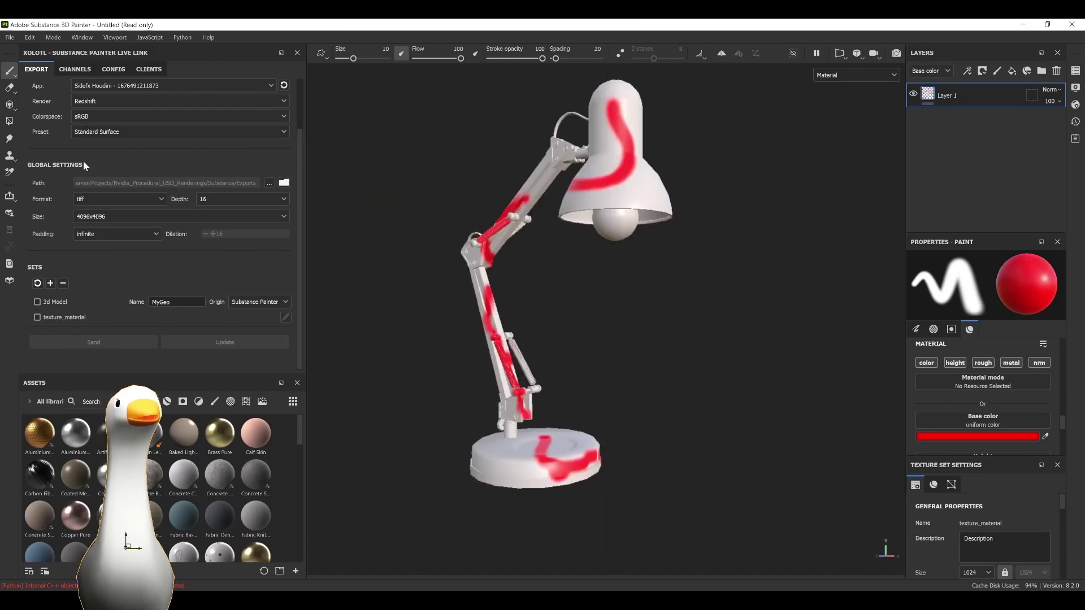
Set the Live Link export size to 1024x1024 and the export path to the LampSingle folder of Episode22_HoudiniToSubstanceWorkflow.
{"action": "left_click", "coordinate": [138, 218]}
{"action": "left_click", "coordinate": [104, 258]}
{"action": "left_click", "coordinate": [270, 184]}
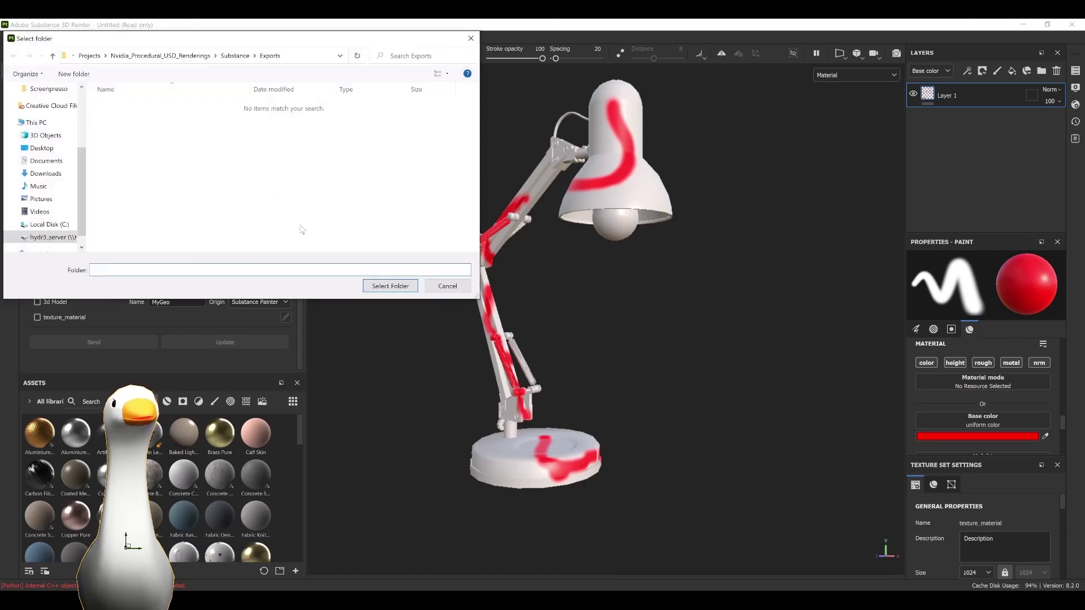
{"action": "left_click", "coordinate": [387, 283]}
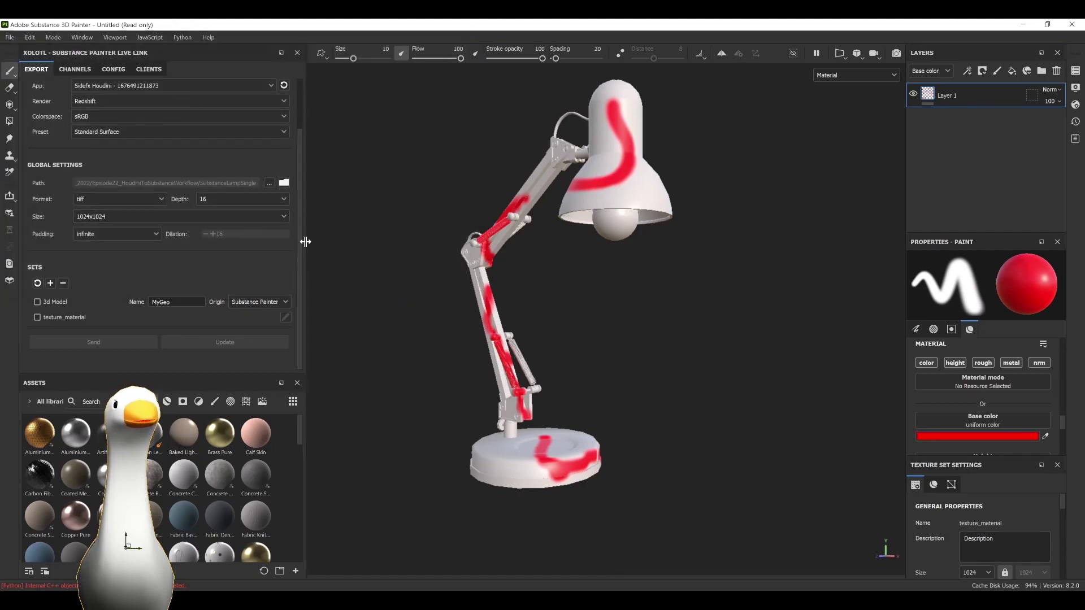
Enlarge the texture set settings area and rename the lamp's texture set as LampSingle.
{"action": "left_click_drag", "start_coordinate": [305, 243], "coordinate": [283, 246]}
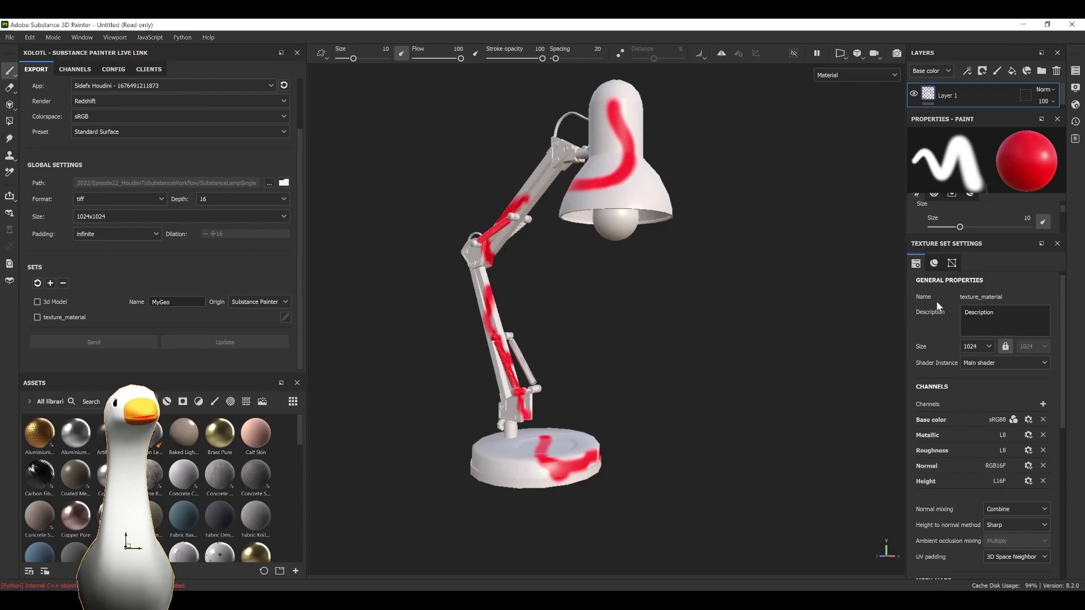
{"action": "double_click", "coordinate": [988, 303]}
{"action": "type", "text": "LampSingle"}
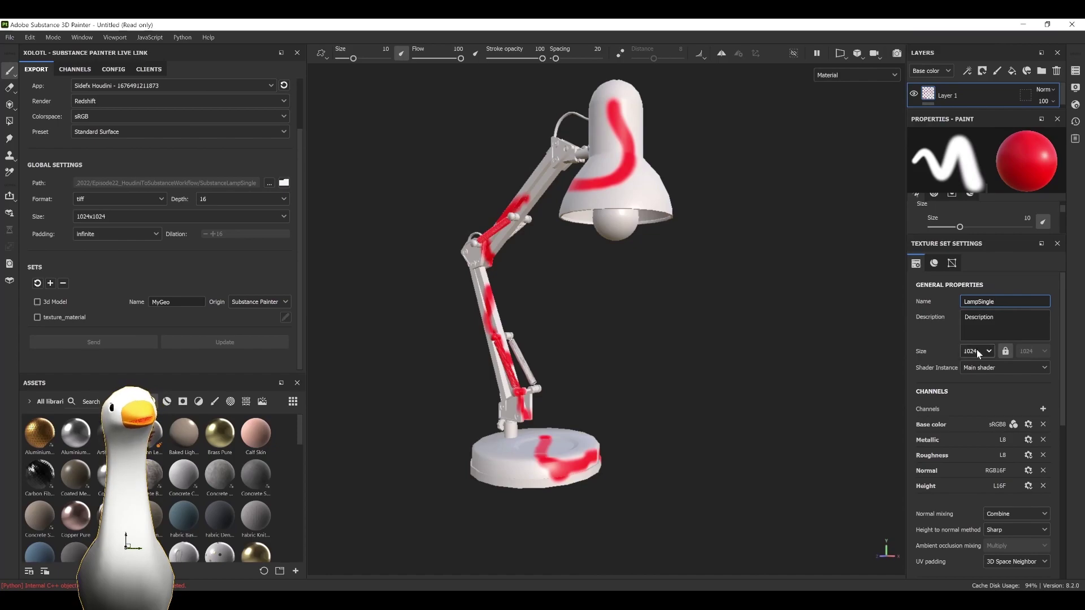
{"action": "key", "text": "Return"}
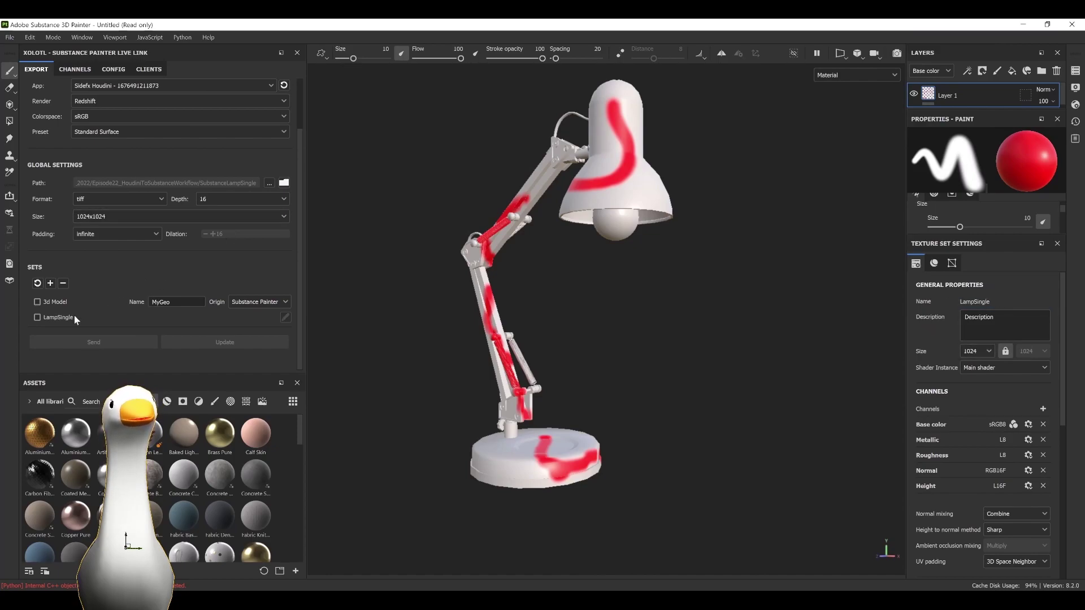
Include the LampSingle texture set in the Live Link export and send it to Houdini.
{"action": "left_click", "coordinate": [38, 317]}
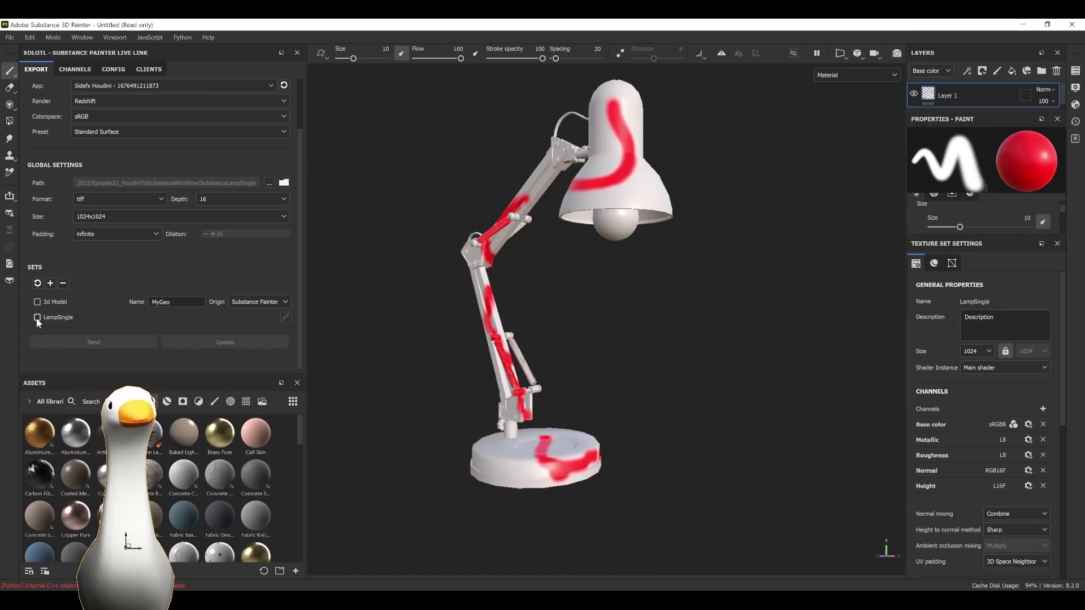
{"action": "left_click", "coordinate": [246, 303]}
{"action": "left_click", "coordinate": [267, 273]}
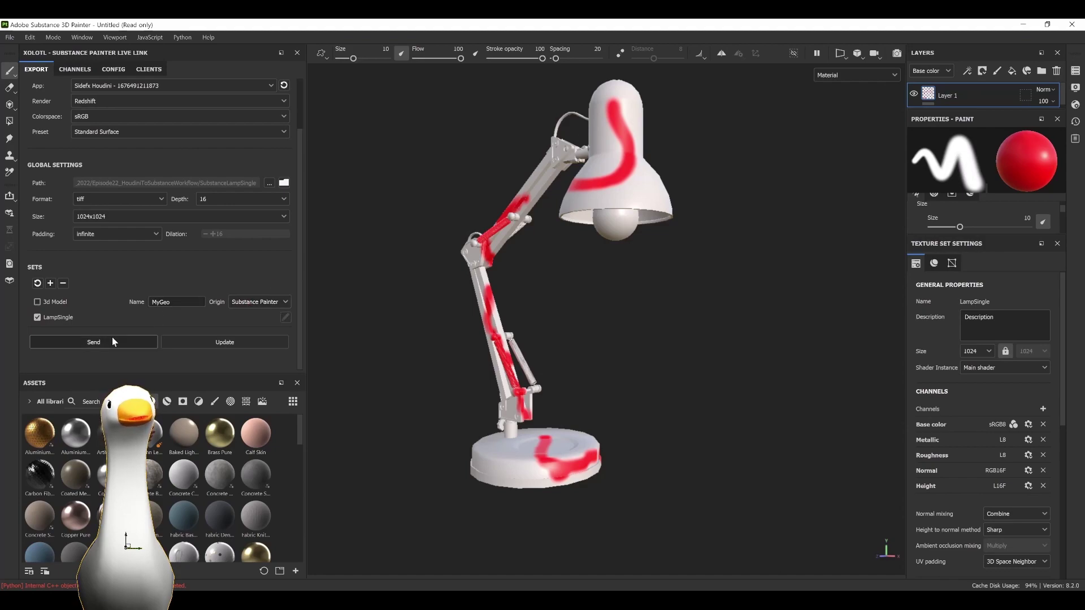
{"action": "left_click", "coordinate": [130, 344]}
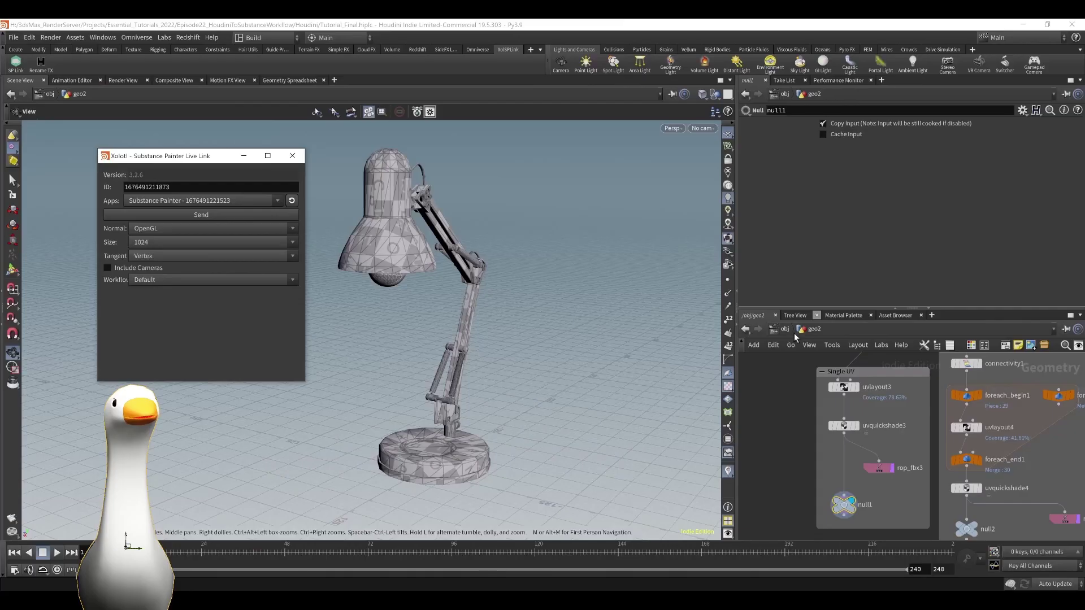
Switch to Houdini and open the mat network containing the LampSingle material.
{"action": "left_click", "coordinate": [794, 334]}
{"action": "left_click", "coordinate": [819, 332]}
{"action": "left_click", "coordinate": [851, 373]}
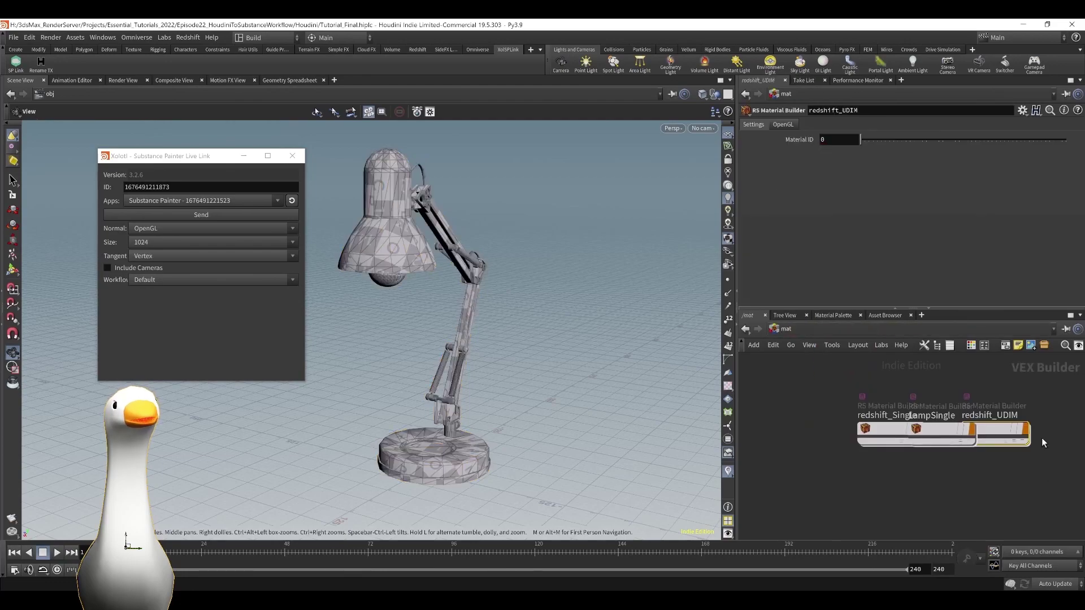
Spread out the overlapping material nodes in the mat network, placing LampSingle below redshift_Single and redshift_UDIM.
{"action": "left_click_drag", "start_coordinate": [880, 433], "coordinate": [774, 429]}
{"action": "left_click_drag", "start_coordinate": [935, 431], "coordinate": [967, 500]}
{"action": "left_click_drag", "start_coordinate": [817, 430], "coordinate": [930, 435]}
{"action": "middle_click_drag", "start_coordinate": [851, 492], "coordinate": [752, 392]}
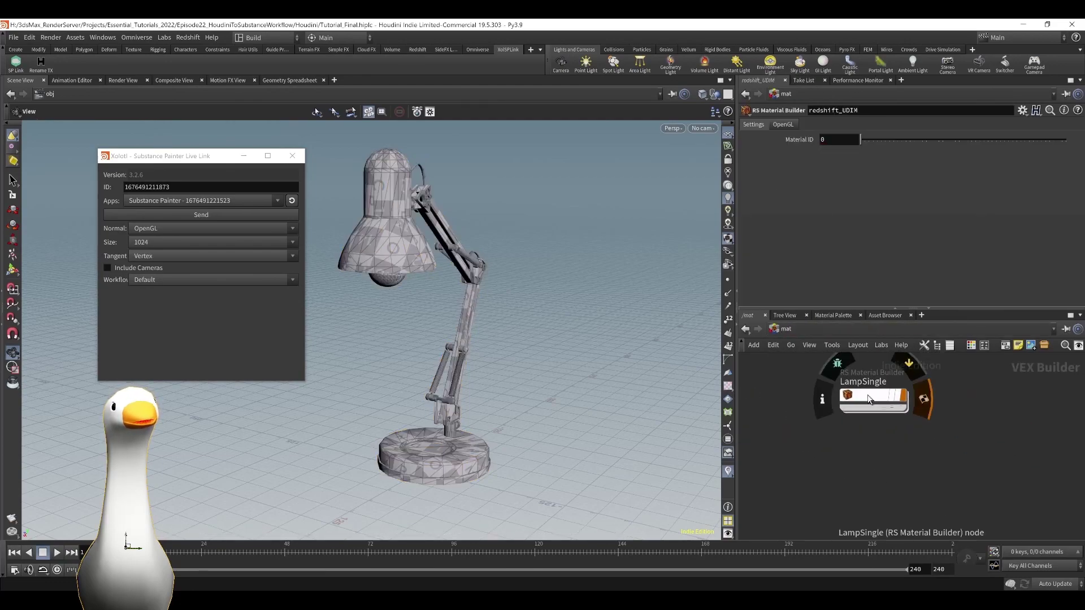
{"action": "left_click_drag", "start_coordinate": [868, 399], "coordinate": [888, 404]}
{"action": "scroll", "coordinate": [968, 437], "scroll_direction": "up", "scroll_amount": 1}
{"action": "middle_click_drag", "start_coordinate": [968, 439], "coordinate": [987, 479]}
{"action": "scroll", "coordinate": [900, 449], "scroll_direction": "down", "scroll_amount": 1}
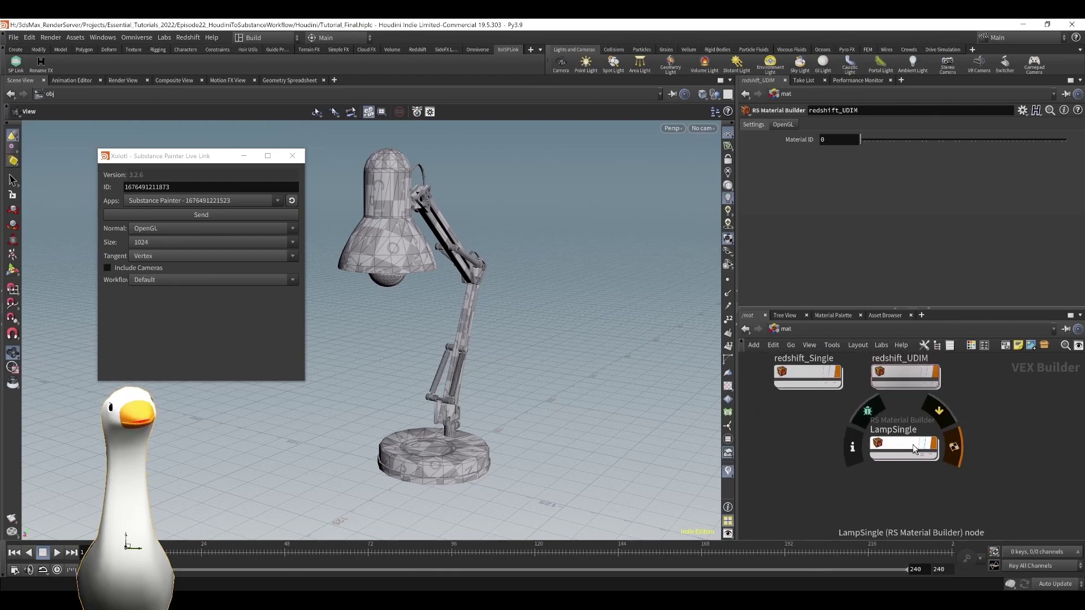
Open the LampSingle material network and examine the file path of the Tx_Basecolor texture.
{"action": "double_click", "coordinate": [902, 452]}
{"action": "scroll", "coordinate": [879, 394], "scroll_direction": "up", "scroll_amount": 5}
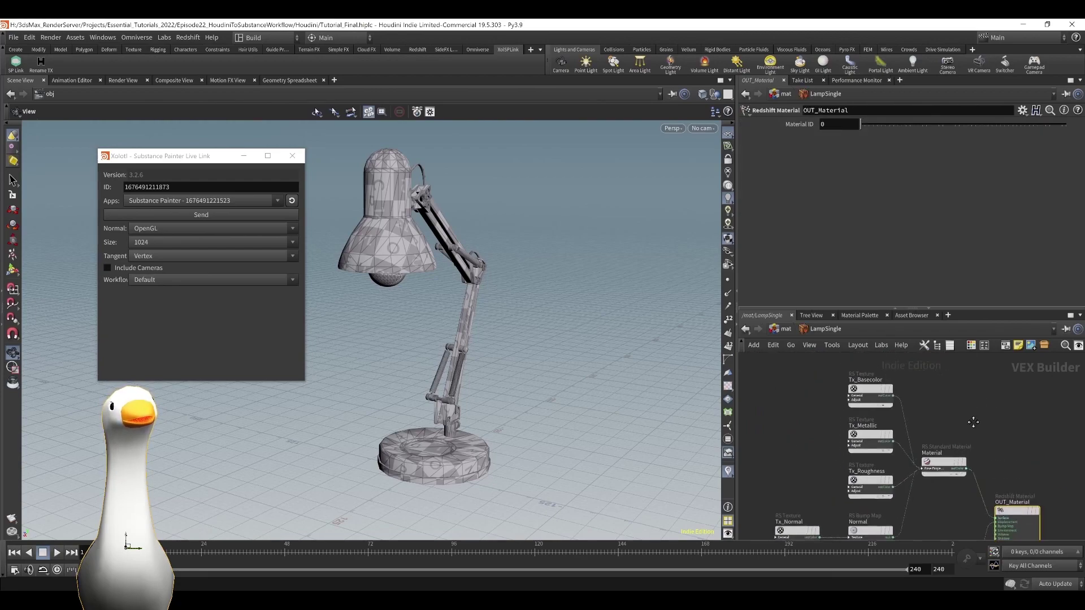
{"action": "left_click", "coordinate": [919, 440]}
{"action": "left_click_drag", "start_coordinate": [994, 129], "coordinate": [1053, 130]}
{"action": "left_click_drag", "start_coordinate": [1053, 129], "coordinate": [1054, 130]}
{"action": "scroll", "coordinate": [1033, 477], "scroll_direction": "down", "scroll_amount": 2}
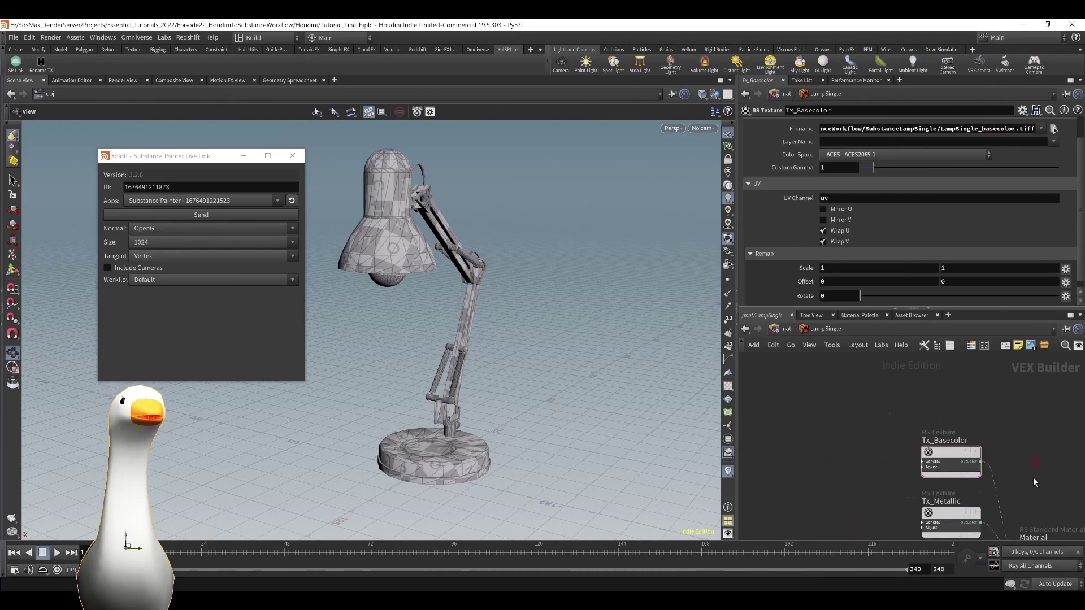
{"action": "middle_click_drag", "start_coordinate": [1068, 536], "coordinate": [982, 401]}
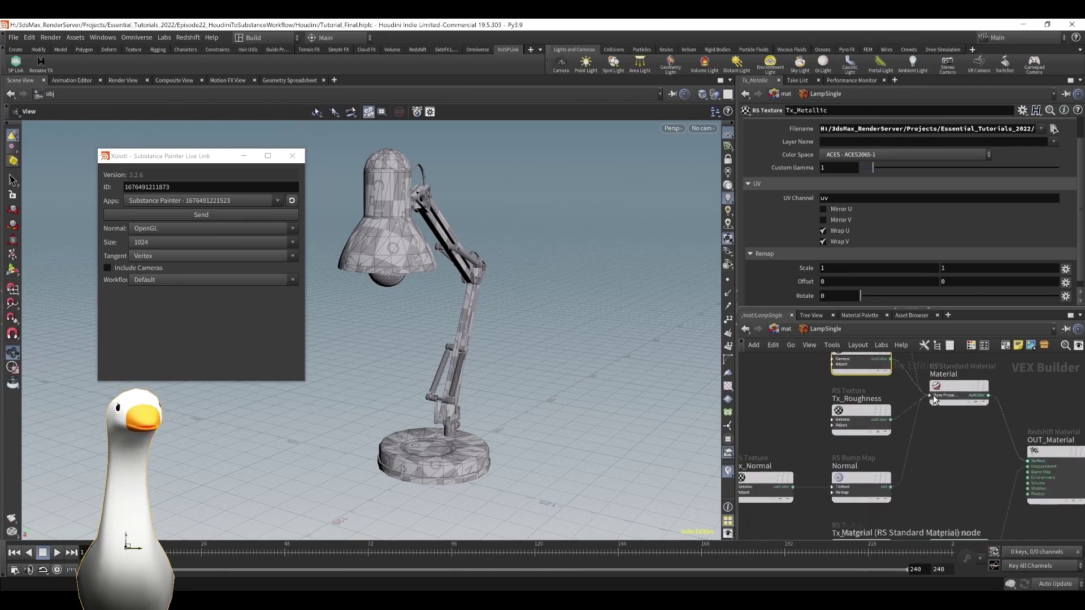
Expand all inputs of the RS Standard Material node and move the Displacement and Tx_Height nodes further down.
{"action": "left_click", "coordinate": [939, 398]}
{"action": "left_click", "coordinate": [945, 398]}
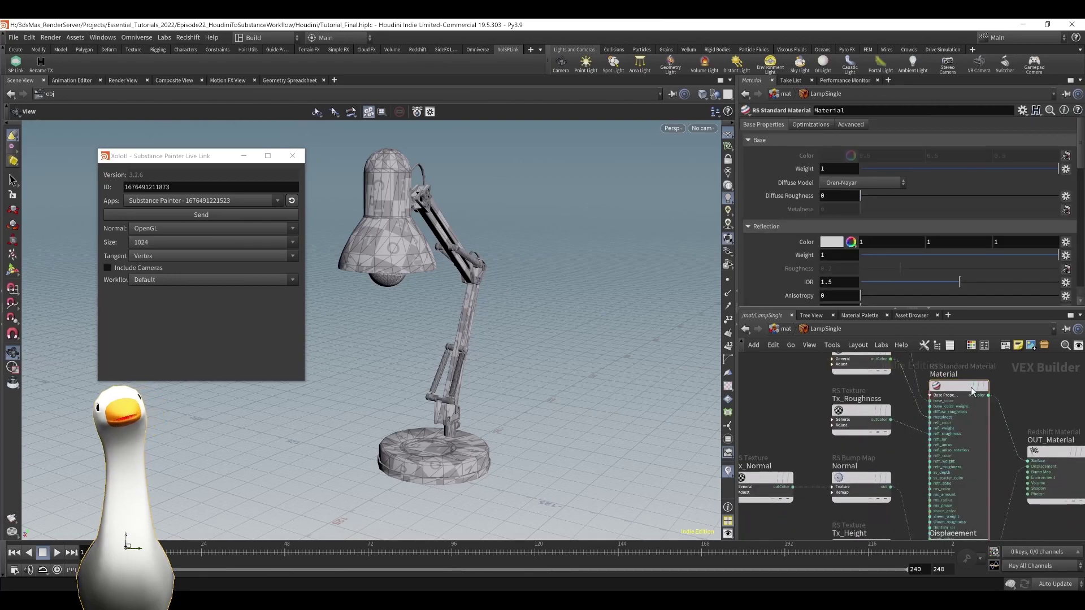
{"action": "scroll", "coordinate": [1016, 403], "scroll_direction": "down", "scroll_amount": 2}
{"action": "middle_click_drag", "start_coordinate": [1017, 403], "coordinate": [978, 399]}
{"action": "left_click_drag", "start_coordinate": [988, 427], "coordinate": [1006, 415]}
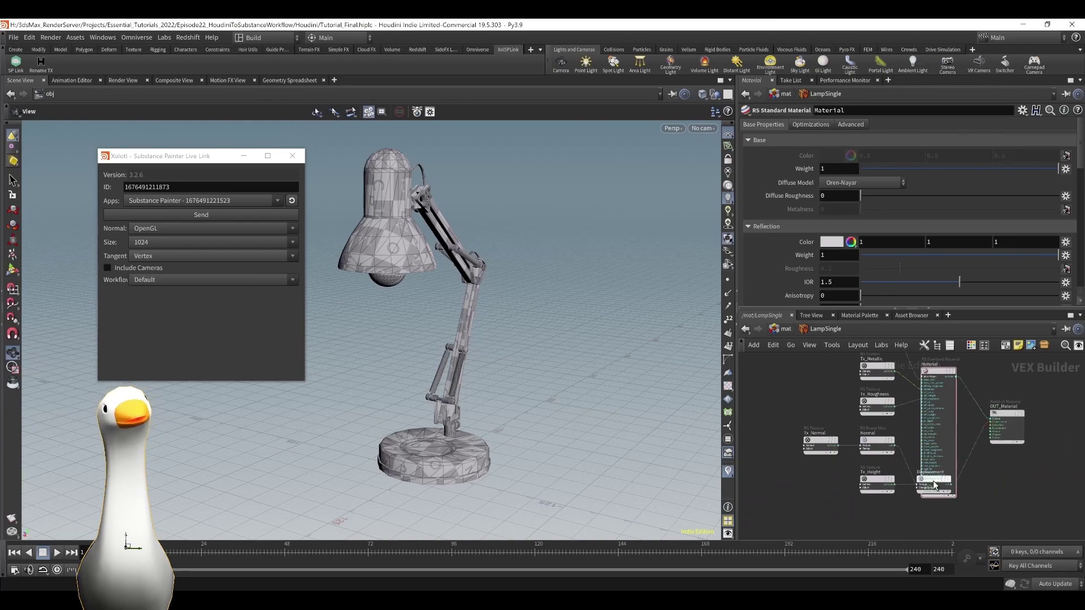
{"action": "left_click_drag", "start_coordinate": [933, 482], "coordinate": [943, 516]}
{"action": "left_click_drag", "start_coordinate": [873, 486], "coordinate": [874, 522]}
{"action": "scroll", "coordinate": [886, 385], "scroll_direction": "up", "scroll_amount": 3}
{"action": "middle_click_drag", "start_coordinate": [886, 361], "coordinate": [892, 411]}
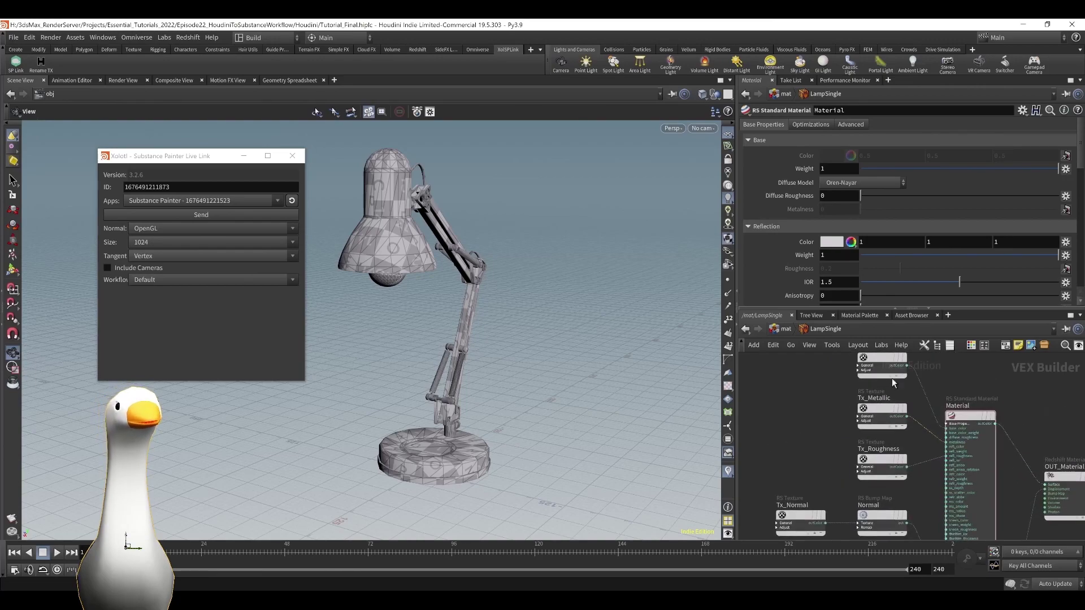
{"action": "middle_click_drag", "start_coordinate": [879, 358], "coordinate": [886, 395]}
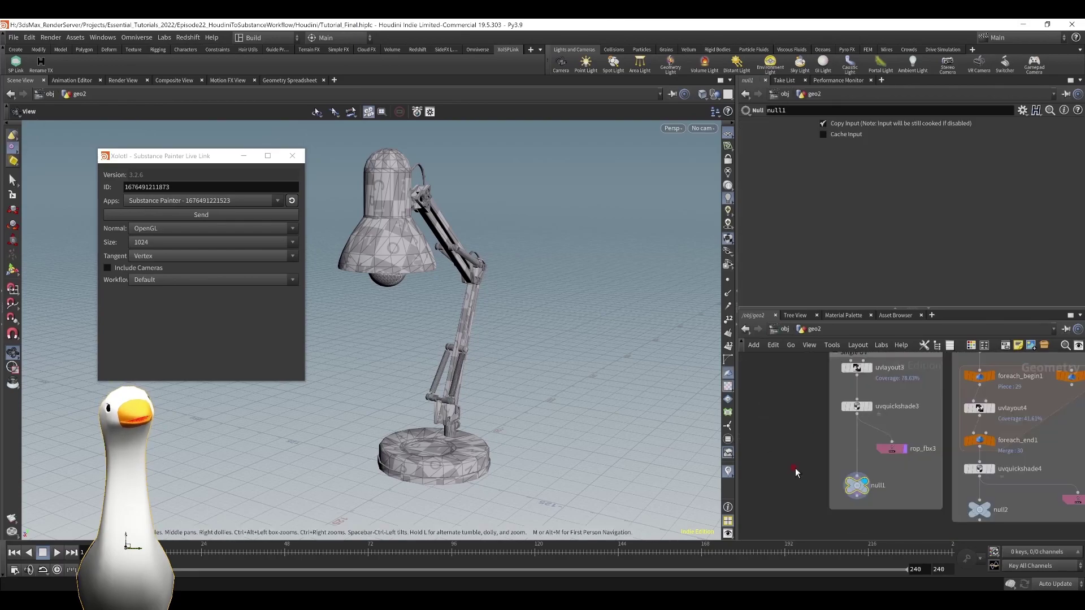
Insert a Material node between uvquickshade3 and null1 in geo2's Single UV branch and assign /mat/LampSingle to it.
{"action": "key", "text": "Tab"}
{"action": "type", "text": "mat"}
{"action": "key", "text": "Return"}
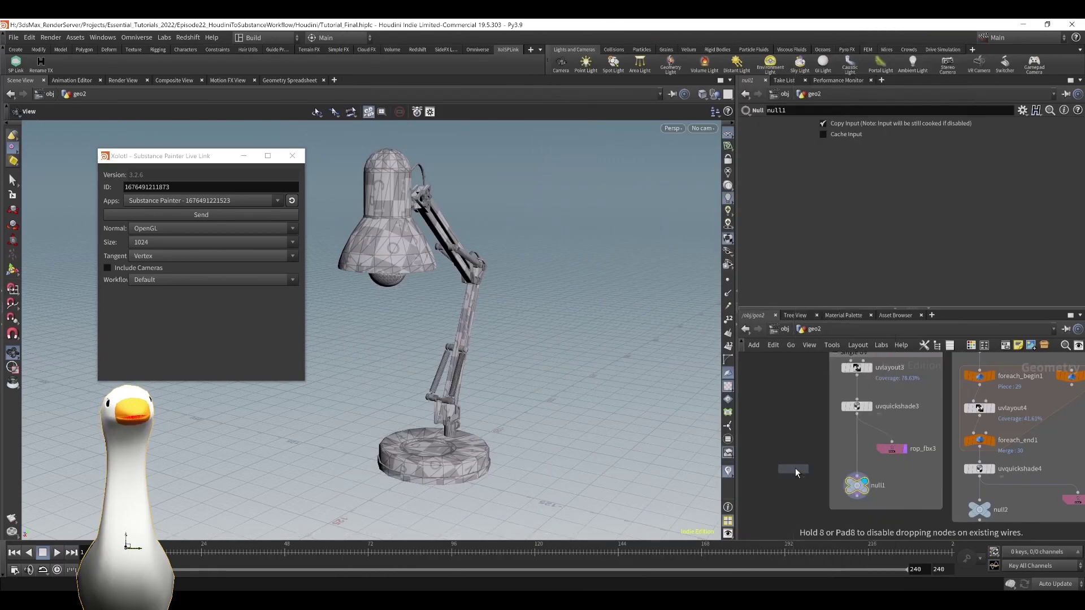
{"action": "left_click", "coordinate": [864, 452]}
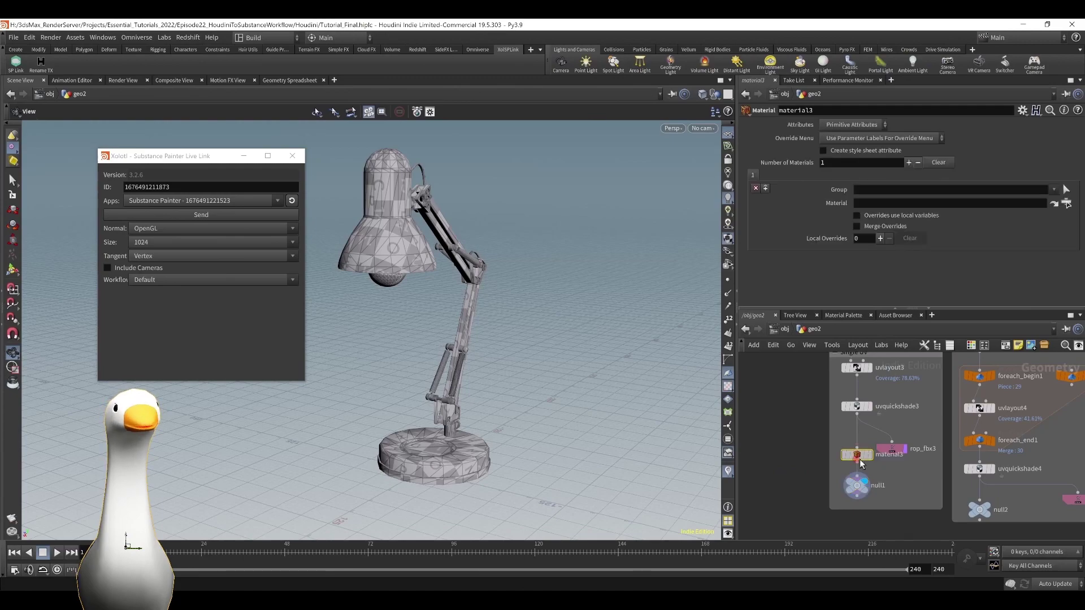
{"action": "left_click", "coordinate": [1066, 207]}
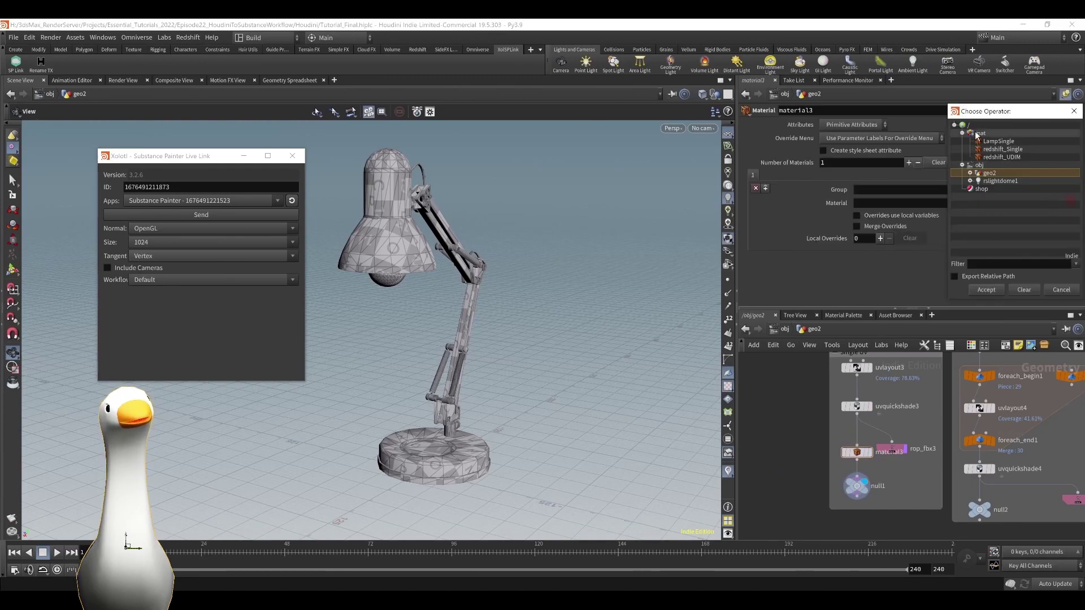
{"action": "double_click", "coordinate": [1008, 141]}
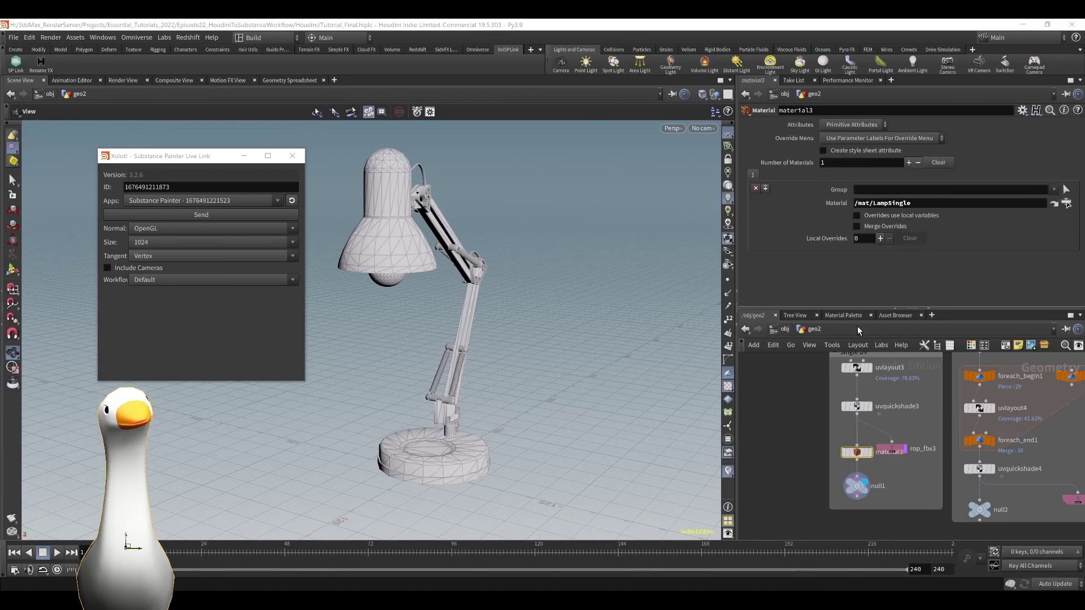
Render the lamp through cam1 in the Redshift render view and examine its painted texture from several angles.
{"action": "left_click", "coordinate": [789, 328]}
{"action": "left_click", "coordinate": [817, 329]}
{"action": "left_click", "coordinate": [845, 382]}
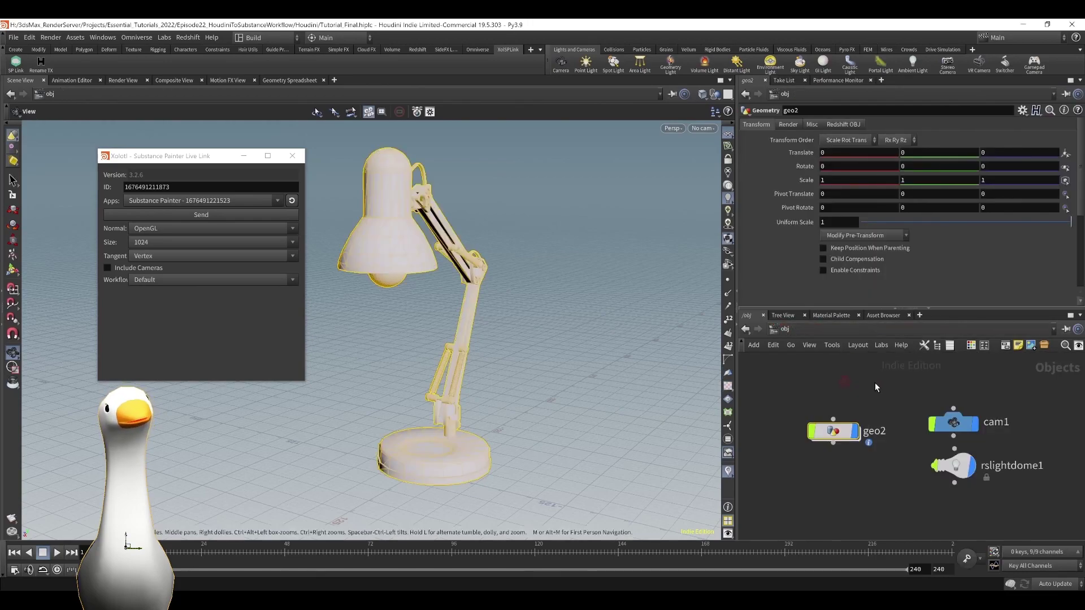
{"action": "left_click", "coordinate": [832, 329]}
{"action": "left_click", "coordinate": [856, 363]}
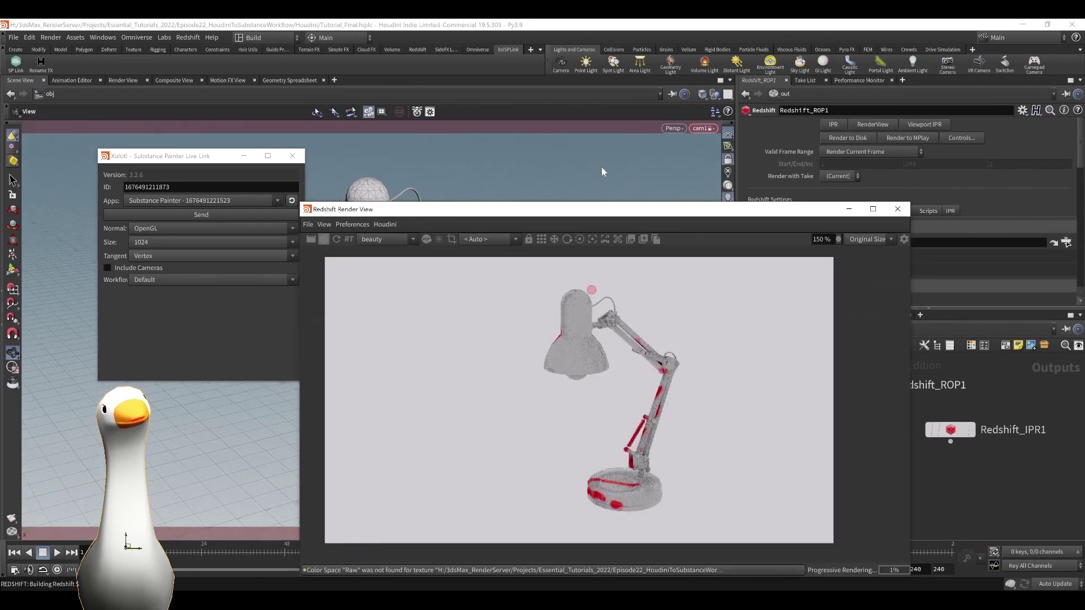
{"action": "left_click_drag", "start_coordinate": [602, 209], "coordinate": [592, 140]}
{"action": "left_click_drag", "start_coordinate": [164, 419], "coordinate": [300, 442]}
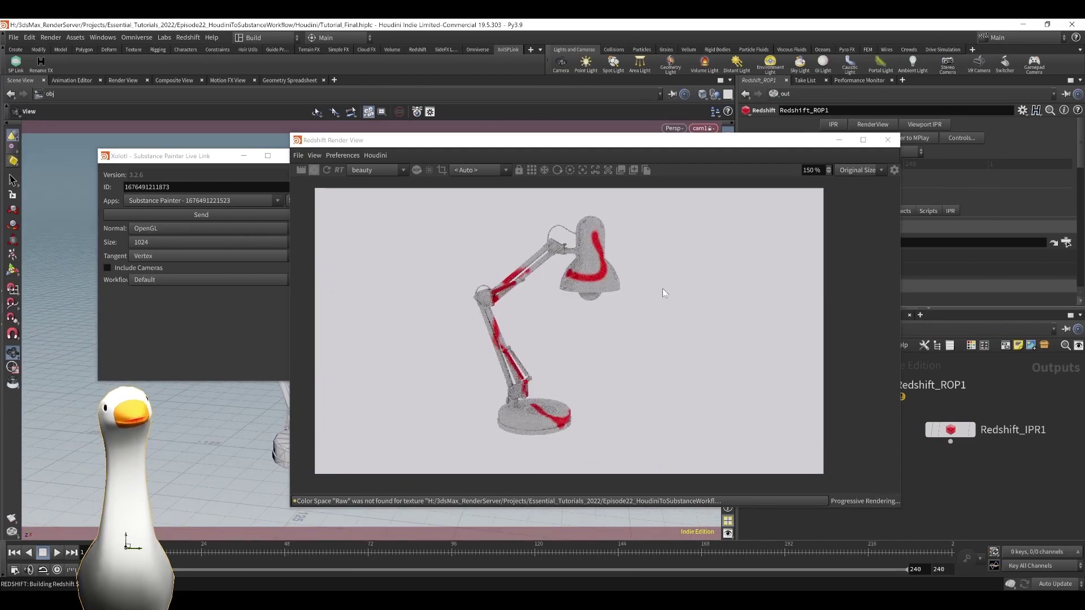
{"action": "left_click_drag", "start_coordinate": [204, 439], "coordinate": [175, 432]}
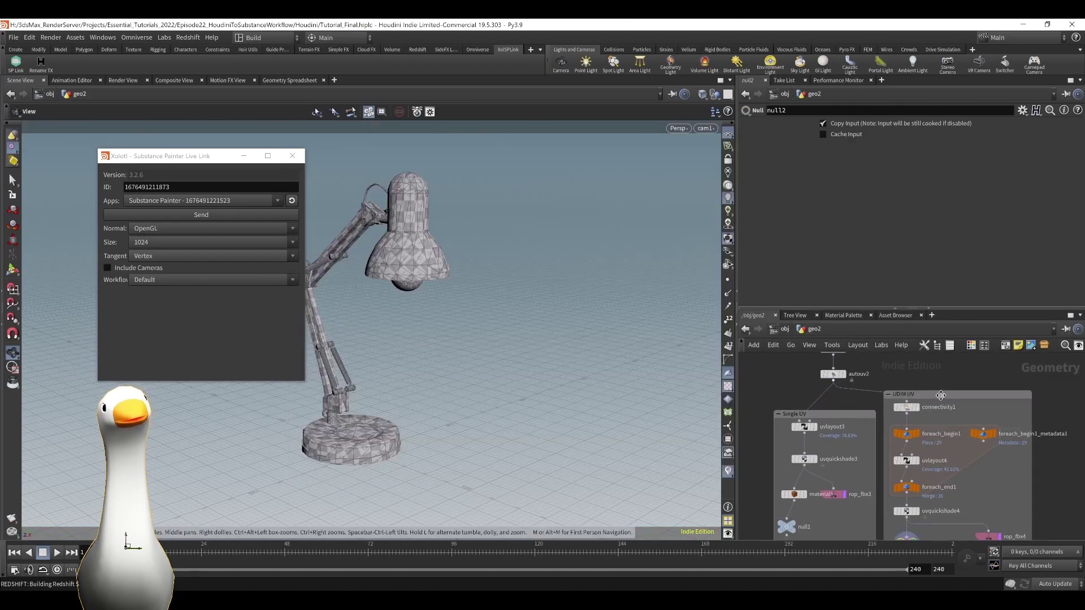
Send the UDIM UV branch's null2 output to Substance Painter with the Live Link workflow set to UDIMs.
{"action": "left_click", "coordinate": [940, 395]}
{"action": "middle_click_drag", "start_coordinate": [941, 526], "coordinate": [957, 470]}
{"action": "left_click", "coordinate": [922, 489]}
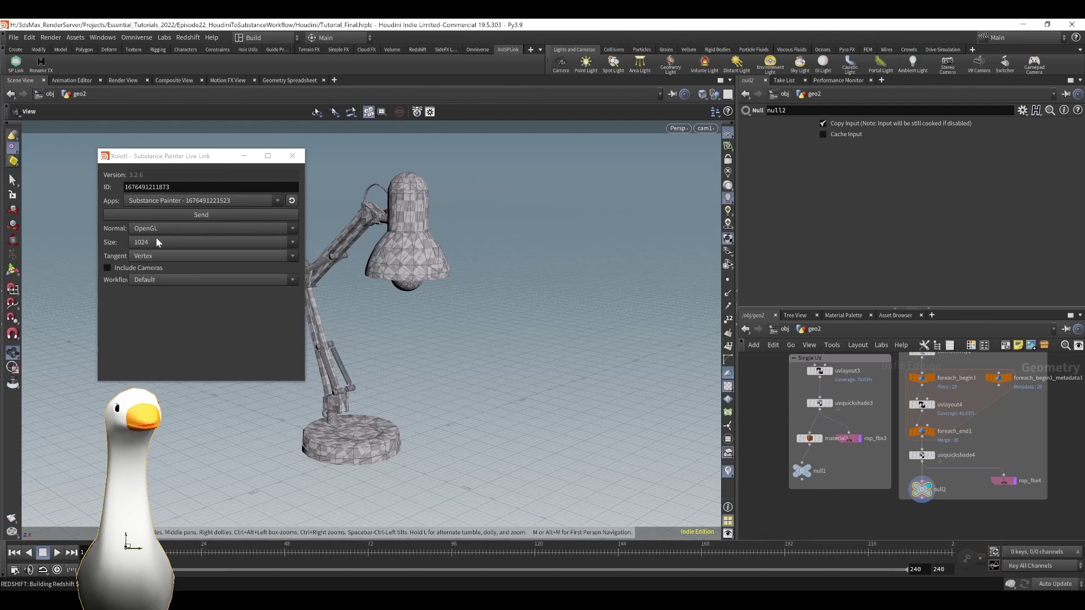
{"action": "left_click", "coordinate": [150, 280]}
{"action": "left_click", "coordinate": [153, 297]}
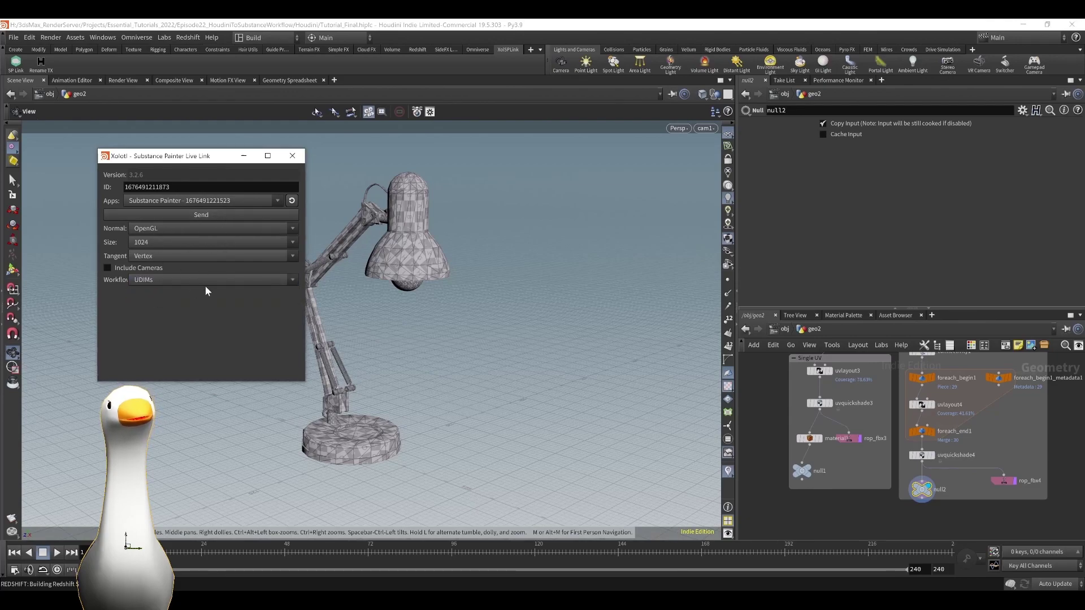
{"action": "left_click", "coordinate": [219, 218]}
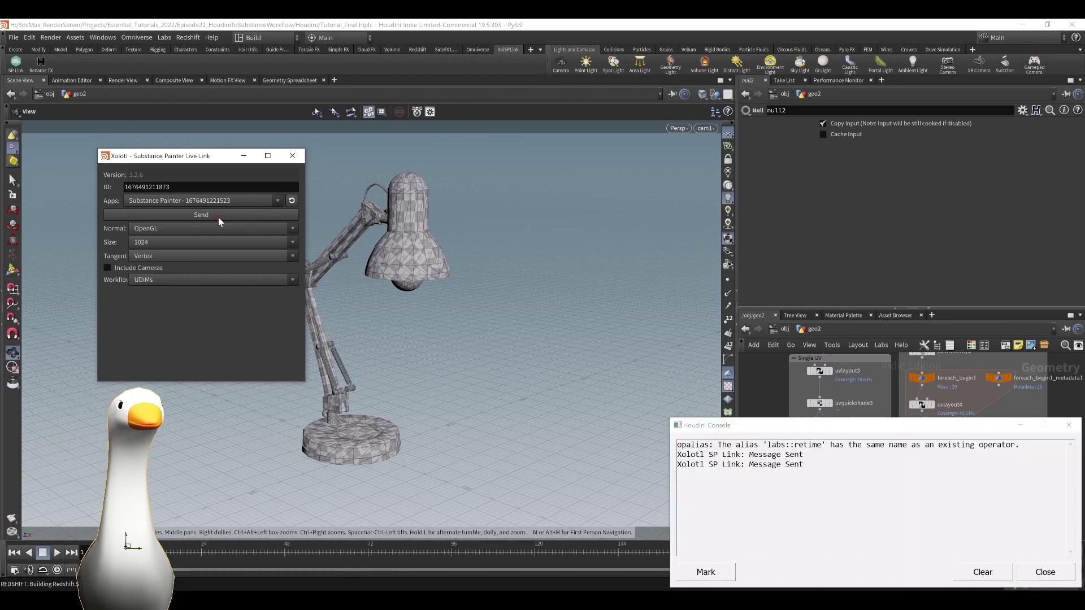
{"action": "left_click", "coordinate": [1068, 425]}
Switch to Substance 3D Painter and examine the lamp's UDIM tiles in the combined 3D and UV view.
{"action": "key", "text": "alt+Tab"}
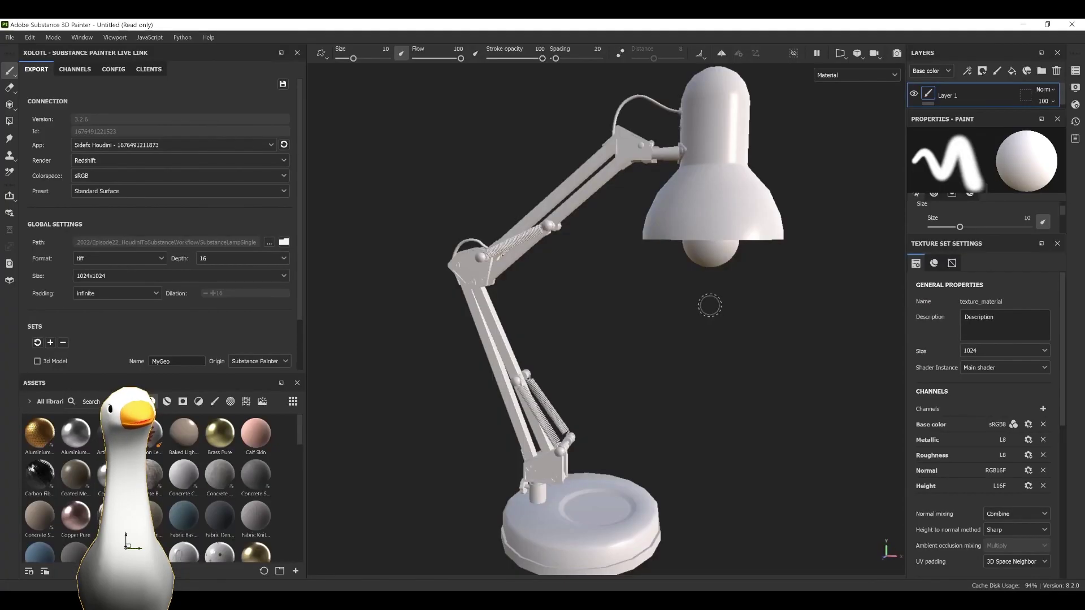
{"action": "key", "text": "F1"}
{"action": "right_click_drag", "start_coordinate": [824, 359], "coordinate": [807, 251], "text": "alt"}
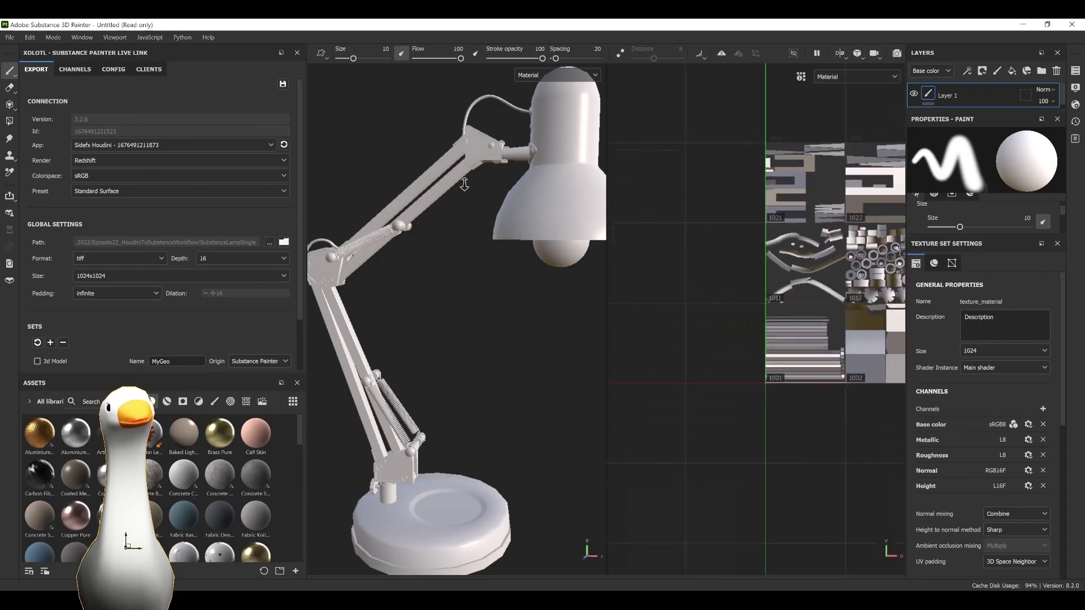
{"action": "middle_click_drag", "start_coordinate": [864, 339], "coordinate": [640, 363], "text": "alt"}
{"action": "right_click_drag", "start_coordinate": [698, 370], "coordinate": [698, 255], "text": "alt"}
{"action": "scroll", "coordinate": [699, 254], "scroll_direction": "down", "scroll_amount": 2}
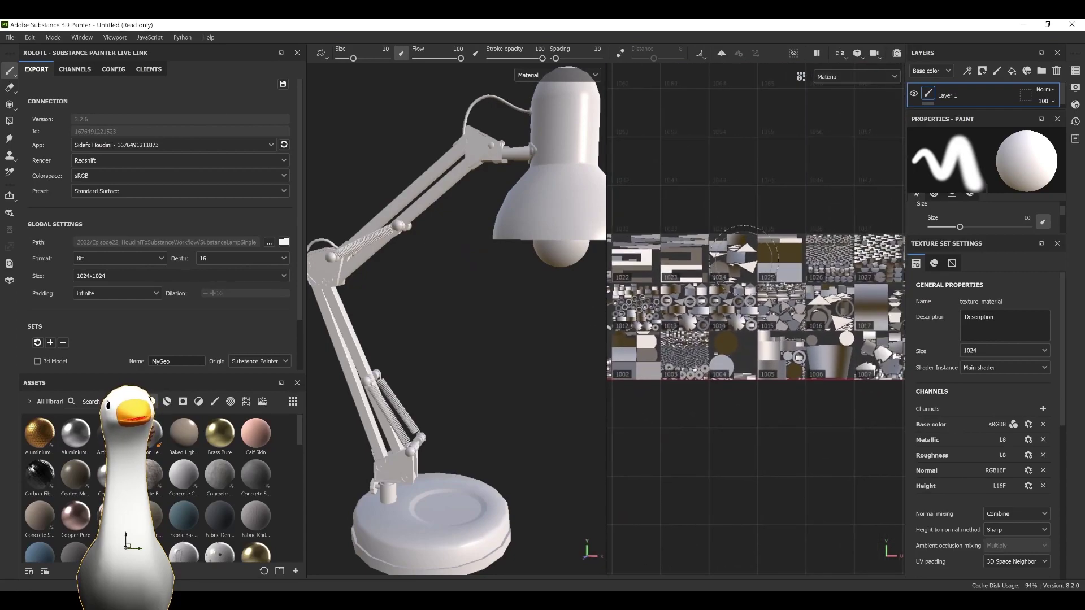
{"action": "key", "text": "F2"}
Set the paint brush's base color to bright green.
{"action": "scroll", "coordinate": [992, 277], "scroll_direction": "down", "scroll_amount": 10}
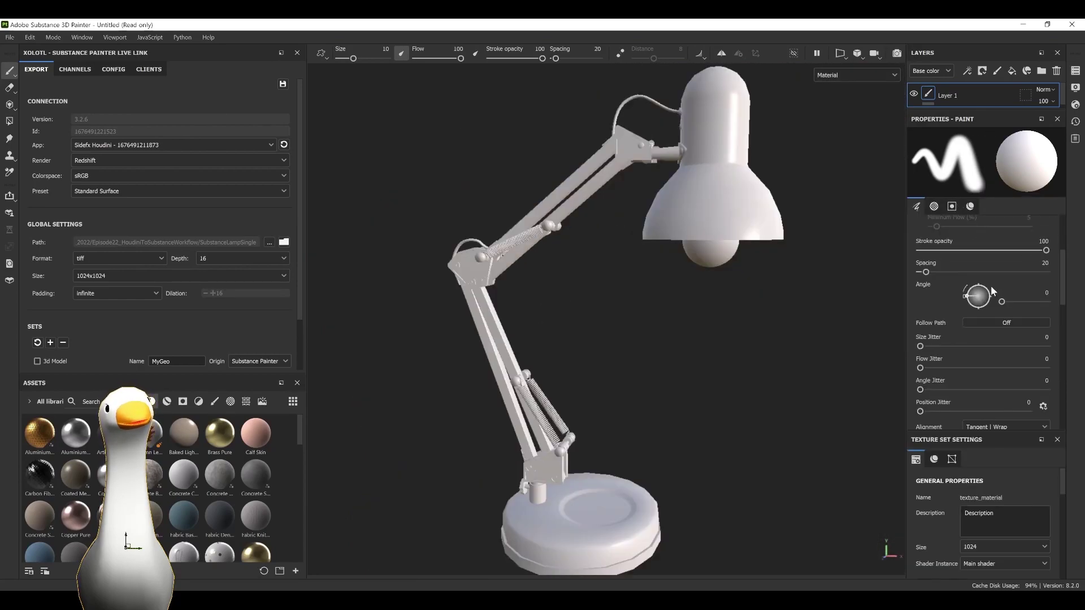
{"action": "left_click", "coordinate": [977, 314]}
{"action": "left_click", "coordinate": [961, 331]}
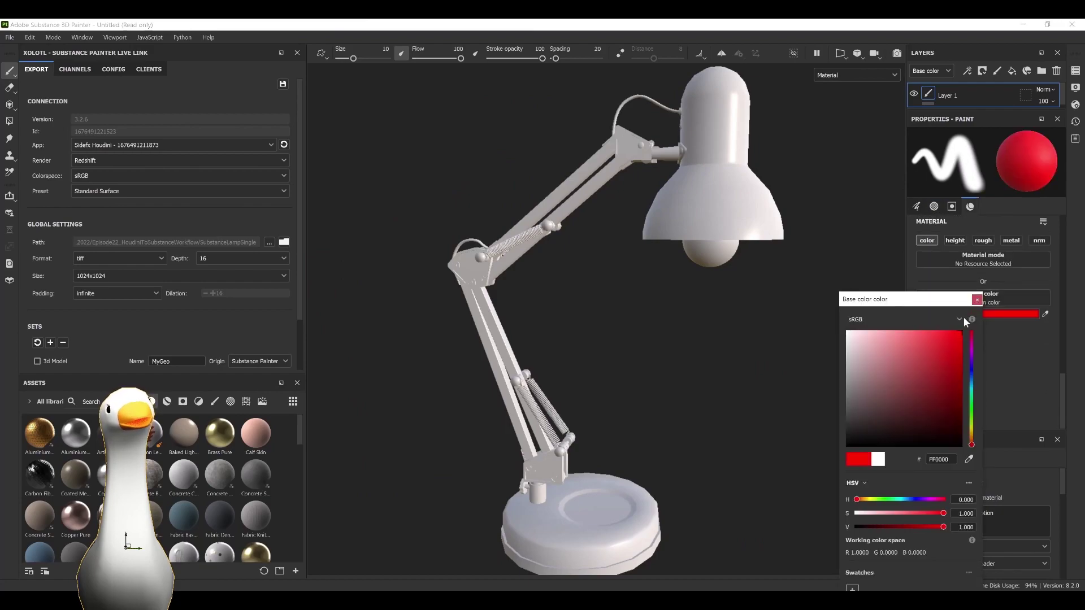
{"action": "left_click", "coordinate": [970, 405]}
{"action": "left_click", "coordinate": [949, 333]}
{"action": "left_click", "coordinate": [770, 275]}
{"action": "left_click", "coordinate": [977, 299]}
Paint green strokes across the lamp's shade, arms and base, and check them on the UDIM tiles.
{"action": "mouse_move", "coordinate": [702, 111]}
{"action": "left_mouse_down"}
{"action": "mouse_move", "coordinate": [570, 181]}
{"action": "mouse_move", "coordinate": [514, 303]}
{"action": "left_mouse_up"}
{"action": "key", "text": "F1"}
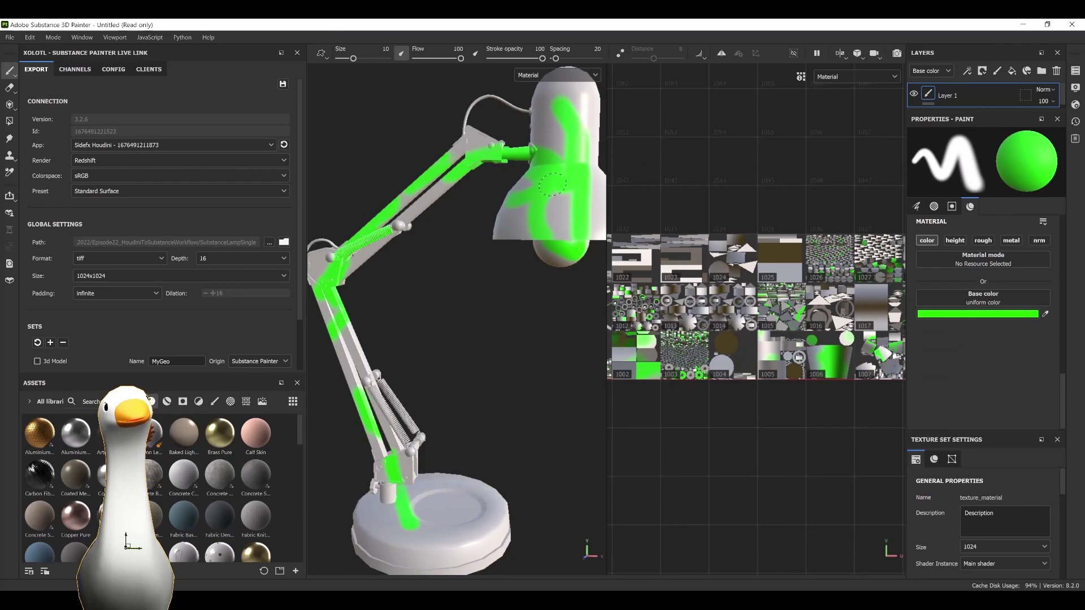
{"action": "key", "text": "F2"}
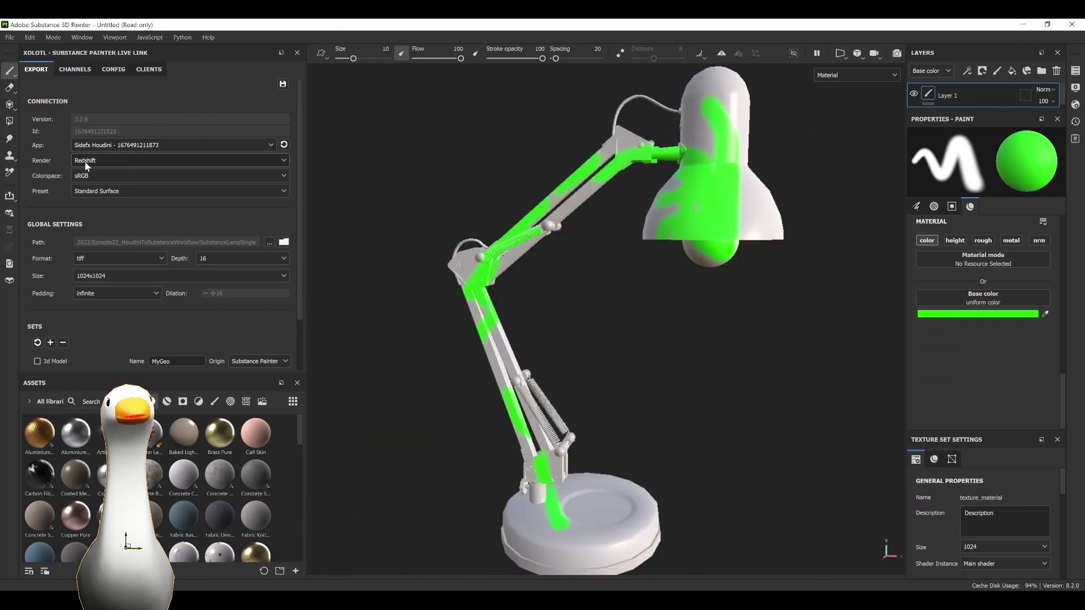
Set the Live Link preset to Standard Surface (UDIMs) and the export path to the SubstanceLampUDIM folder.
{"action": "left_click", "coordinate": [94, 191]}
{"action": "left_click", "coordinate": [126, 208]}
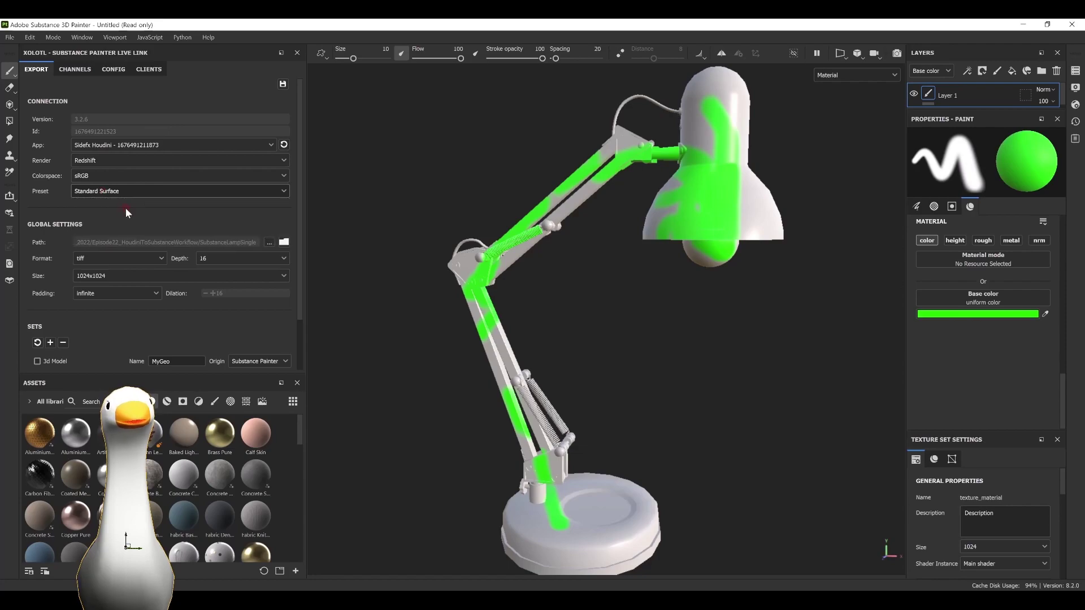
{"action": "left_click_drag", "start_coordinate": [299, 209], "coordinate": [303, 254]}
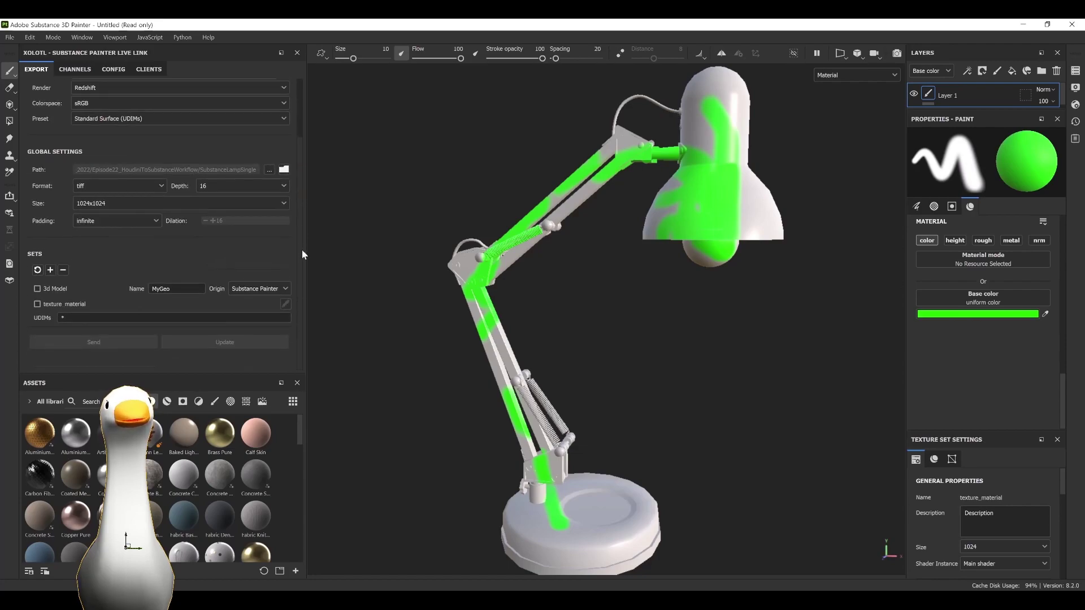
{"action": "left_click", "coordinate": [268, 170]}
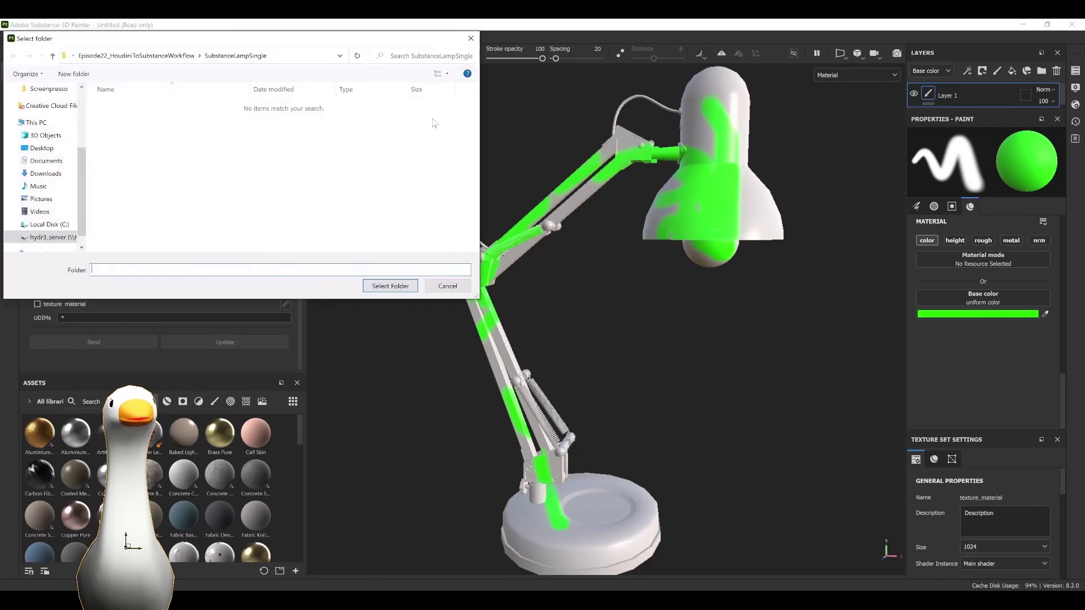
{"action": "left_click", "coordinate": [158, 51]}
{"action": "double_click", "coordinate": [174, 184]}
{"action": "left_click", "coordinate": [387, 286]}
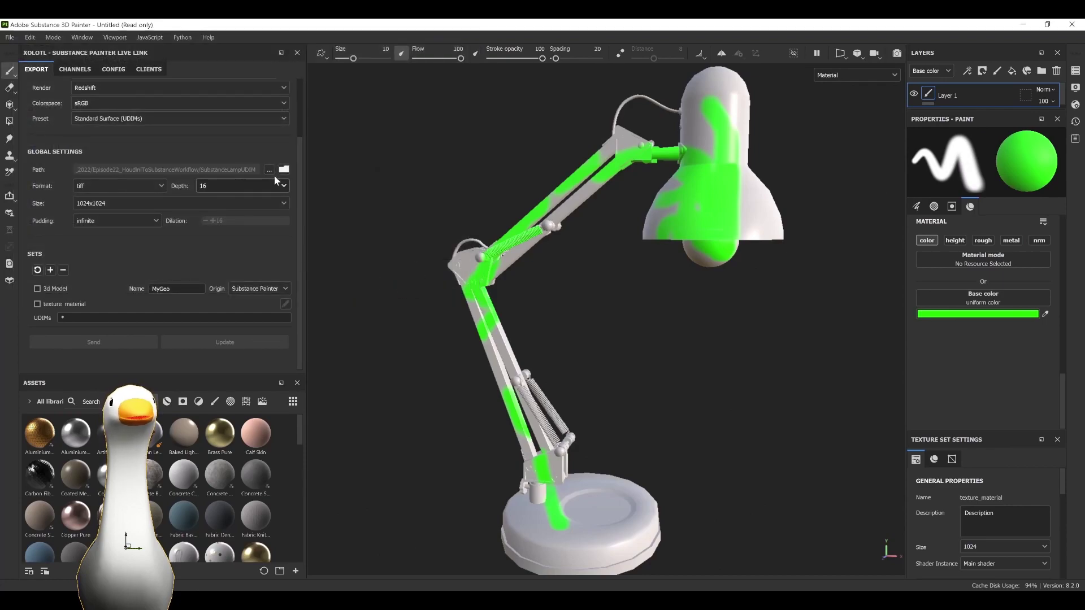
{"action": "left_click", "coordinate": [103, 204]}
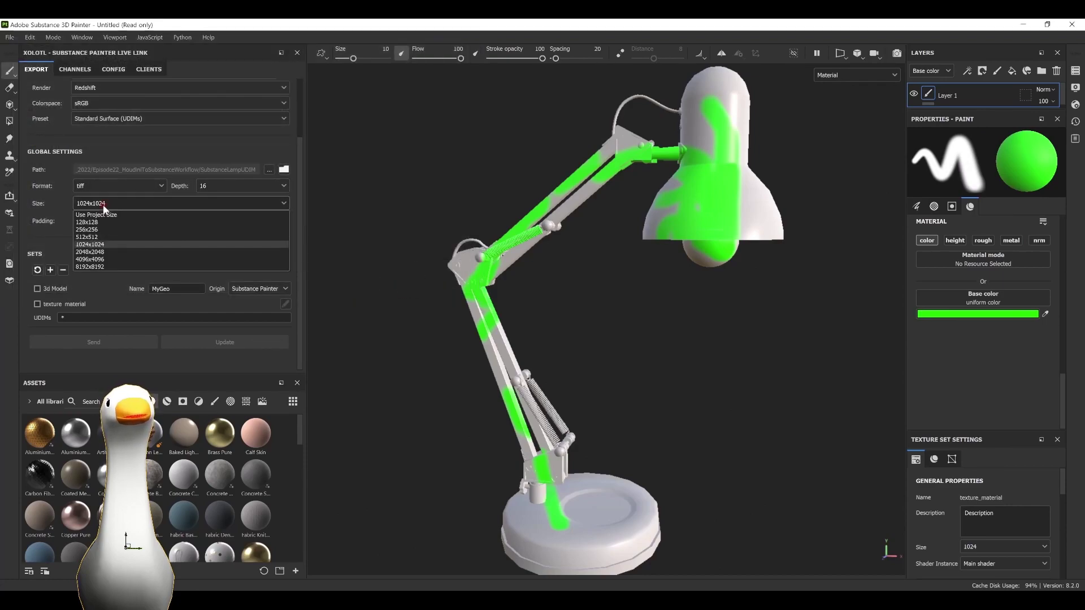
{"action": "left_click", "coordinate": [154, 214]}
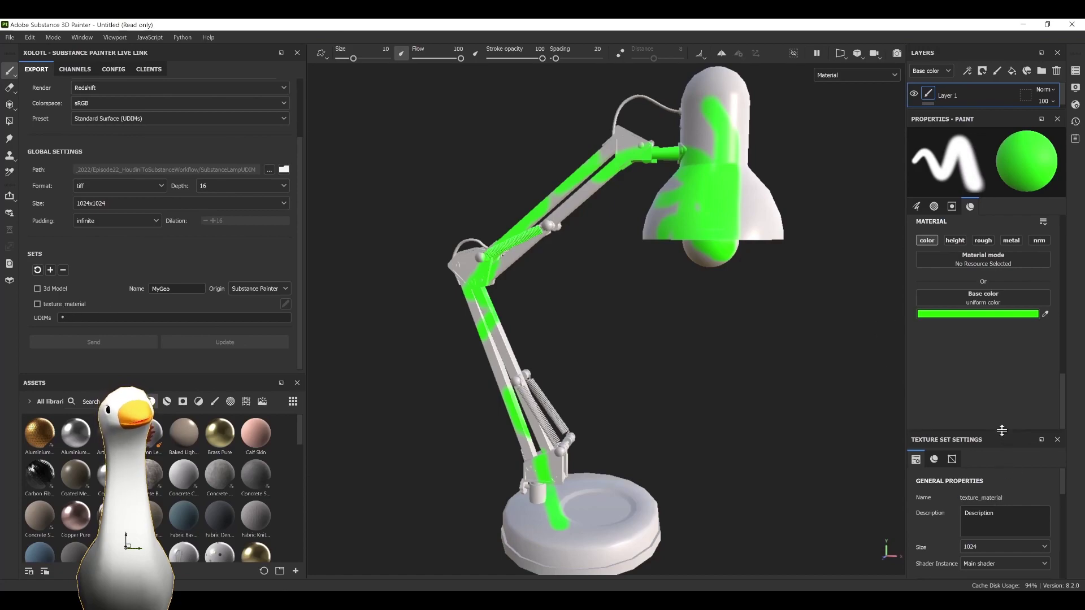
Enlarge the texture set settings area and rename the texture set as Lamp_UDIM.
{"action": "left_click_drag", "start_coordinate": [1001, 431], "coordinate": [990, 296]}
{"action": "double_click", "coordinate": [995, 361]}
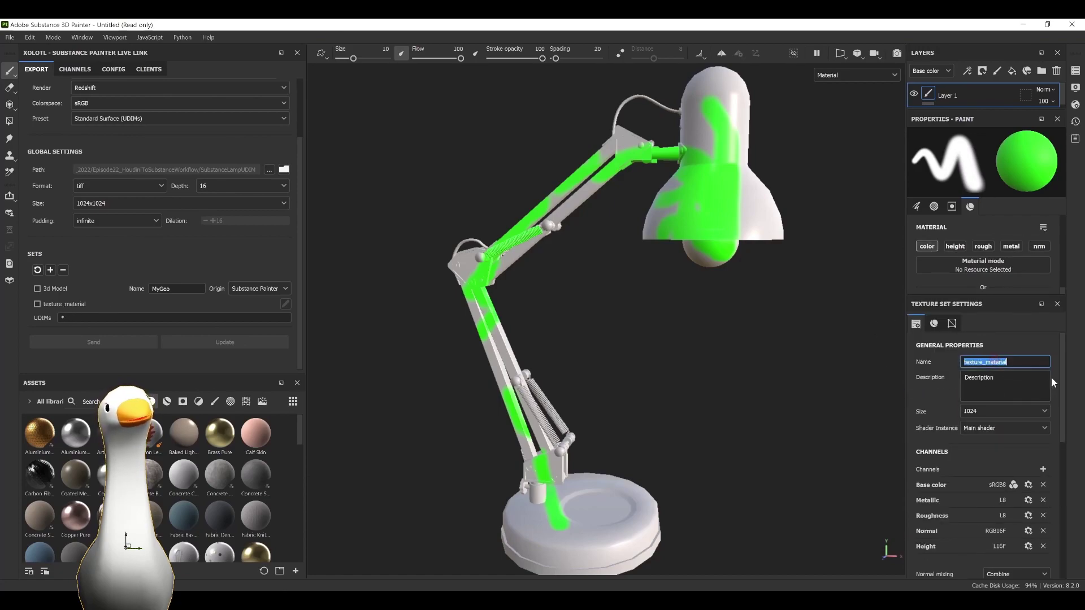
{"action": "type", "text": "Lamp_UDIM"}
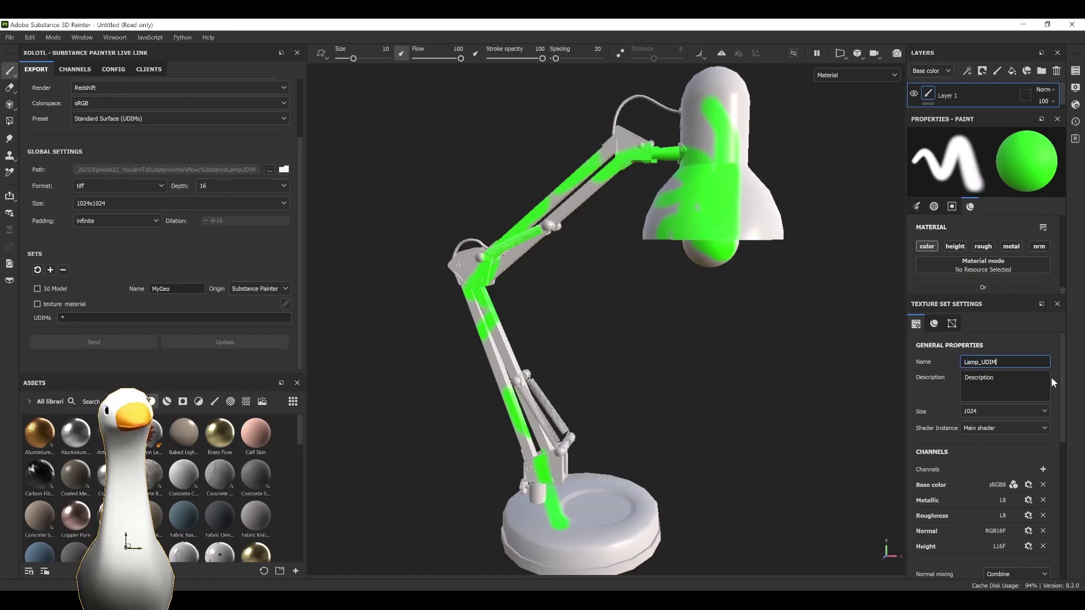
Confirm the texture set name, include Lamp_UDIM in the Live Link export sets and send it to Houdini.
{"action": "key", "text": "Return"}
{"action": "left_click", "coordinate": [39, 304]}
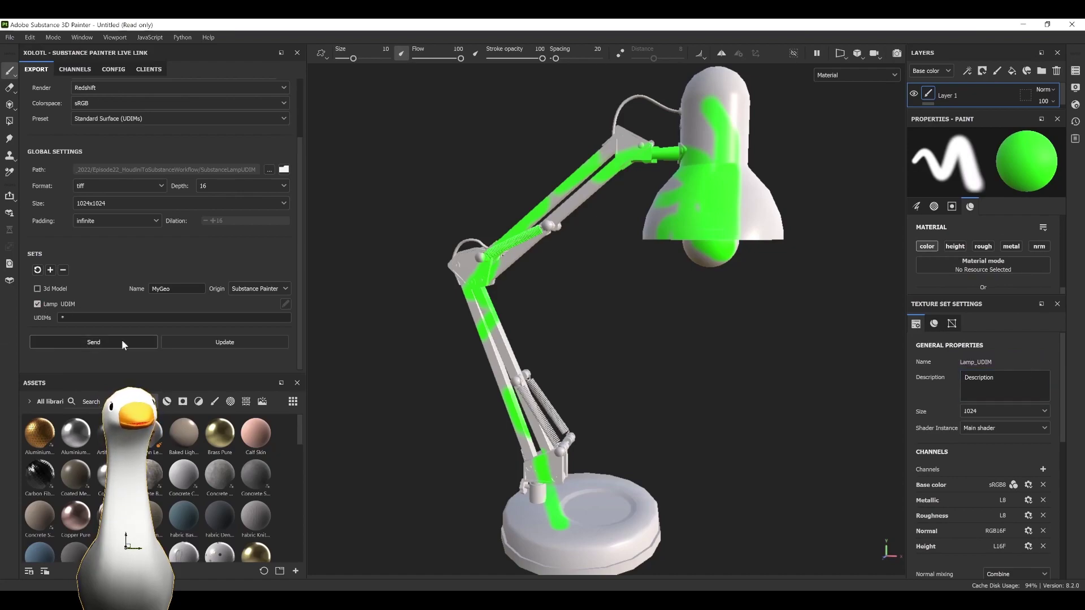
{"action": "left_click", "coordinate": [121, 341]}
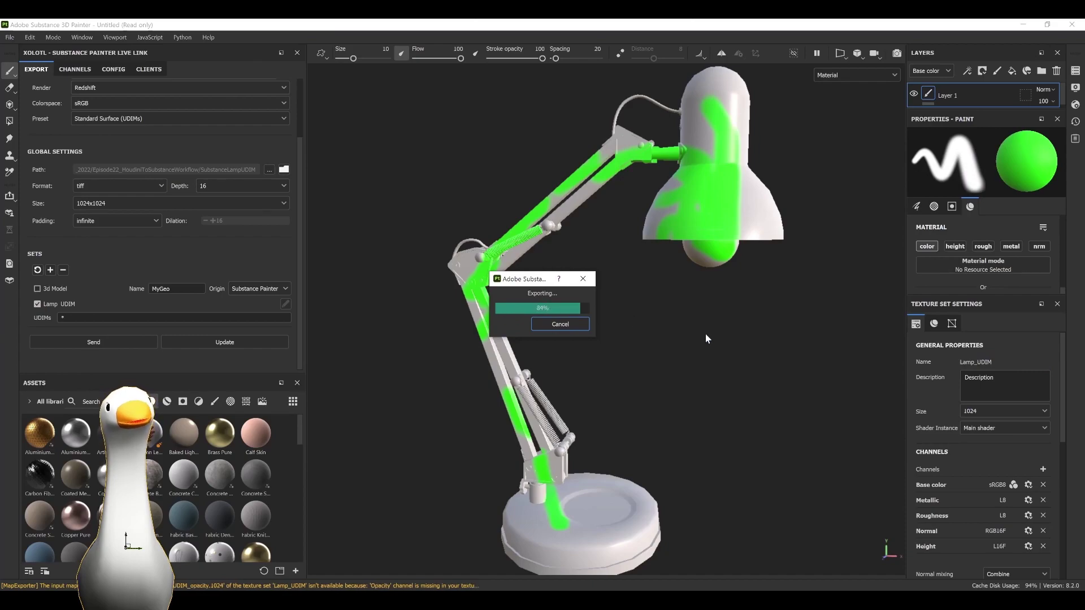
Switch to Houdini, open the mat network and arrange the four Redshift material builders in two tidy rows.
{"action": "key", "text": "alt+Tab"}
{"action": "left_click", "coordinate": [805, 332]}
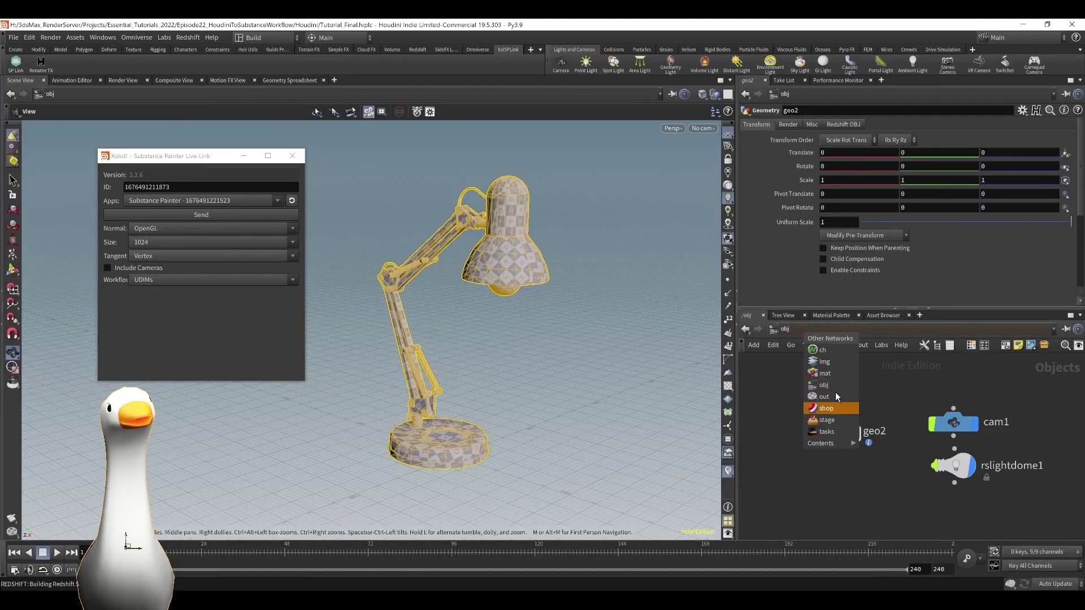
{"action": "left_click", "coordinate": [824, 373]}
{"action": "left_click_drag", "start_coordinate": [818, 426], "coordinate": [950, 442]}
{"action": "left_click_drag", "start_coordinate": [886, 443], "coordinate": [871, 442]}
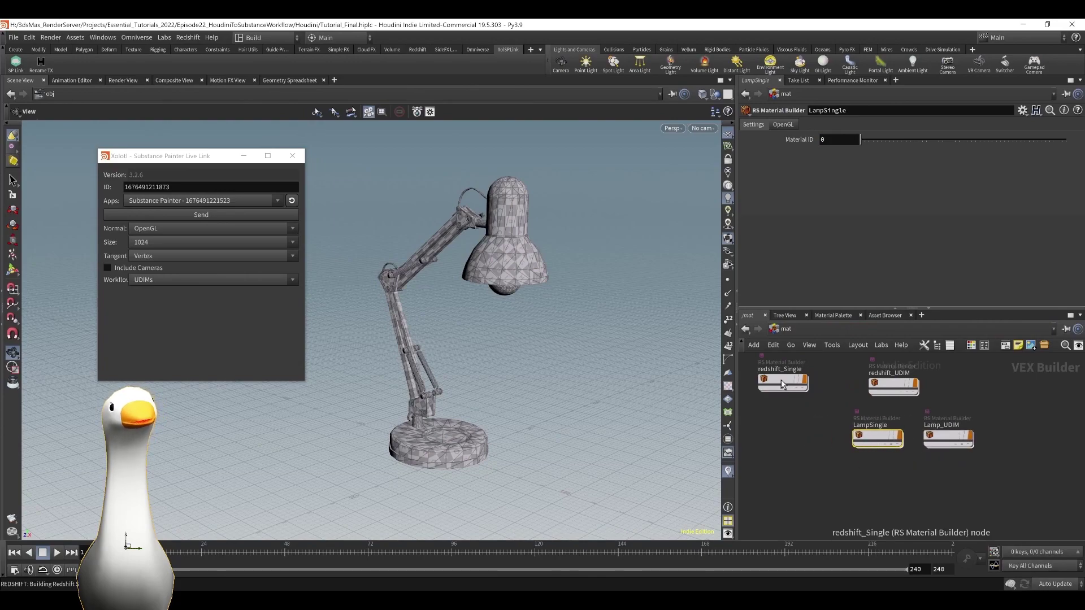
{"action": "left_click_drag", "start_coordinate": [781, 379], "coordinate": [948, 383]}
{"action": "left_click_drag", "start_coordinate": [841, 383], "coordinate": [872, 383]}
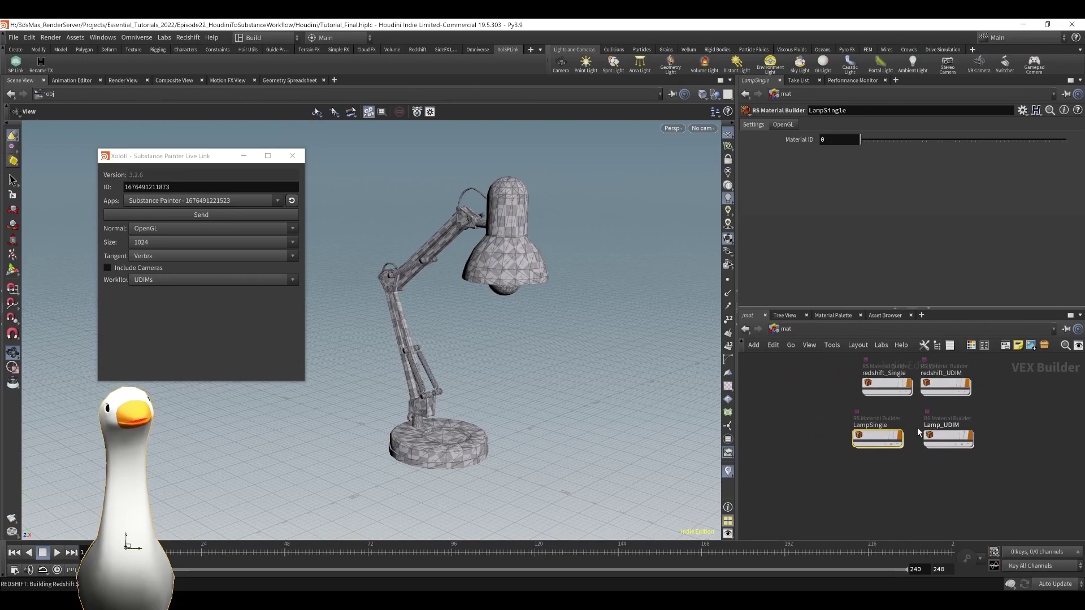
Open the Lamp_UDIM material and examine the file paths of its base color, metallic and other texture nodes.
{"action": "double_click", "coordinate": [949, 438]}
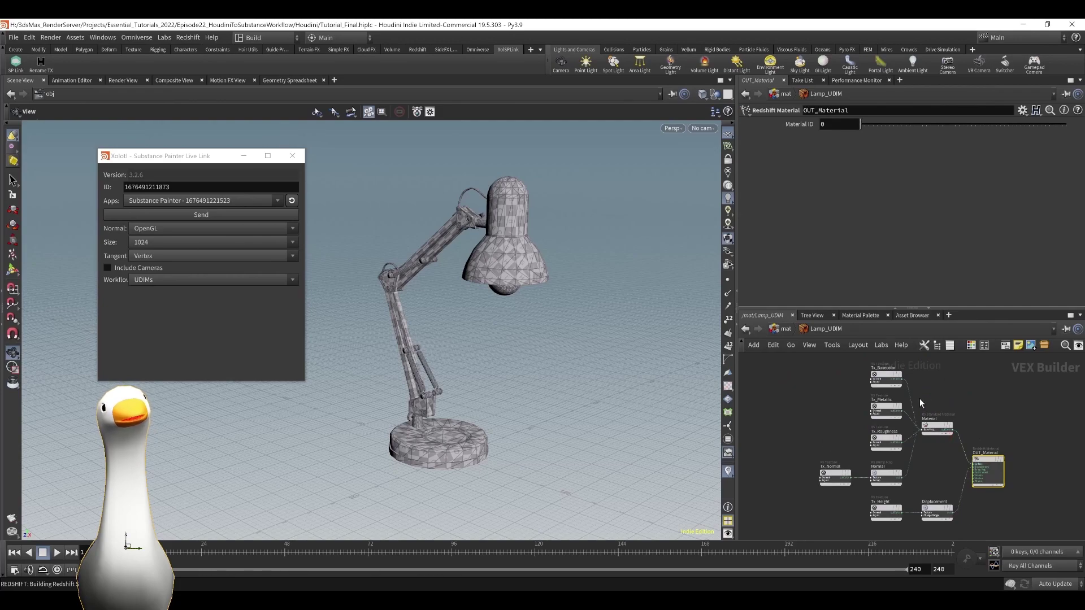
{"action": "left_click", "coordinate": [888, 374]}
{"action": "triple_click", "coordinate": [1013, 129]}
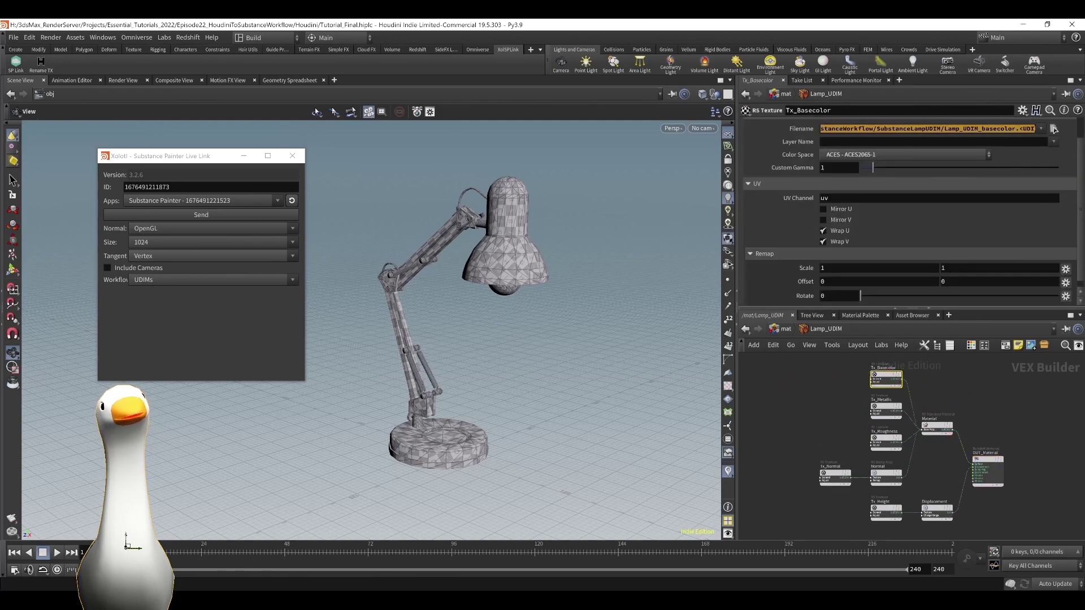
{"action": "left_click", "coordinate": [996, 130]}
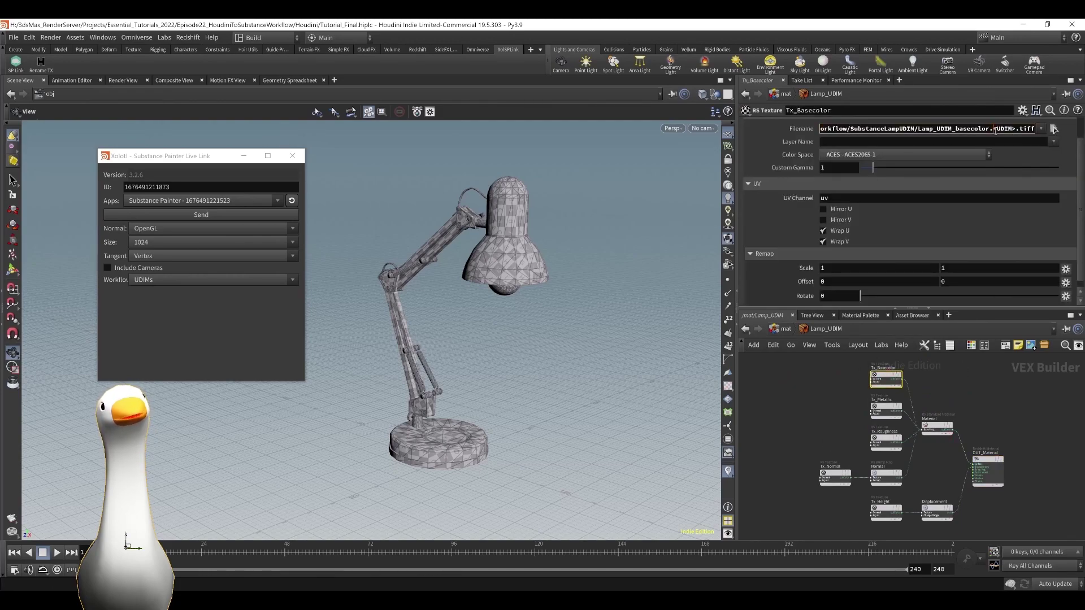
{"action": "left_click", "coordinate": [994, 401]}
{"action": "scroll", "coordinate": [852, 430], "scroll_direction": "up", "scroll_amount": 3}
{"action": "left_click", "coordinate": [904, 398]}
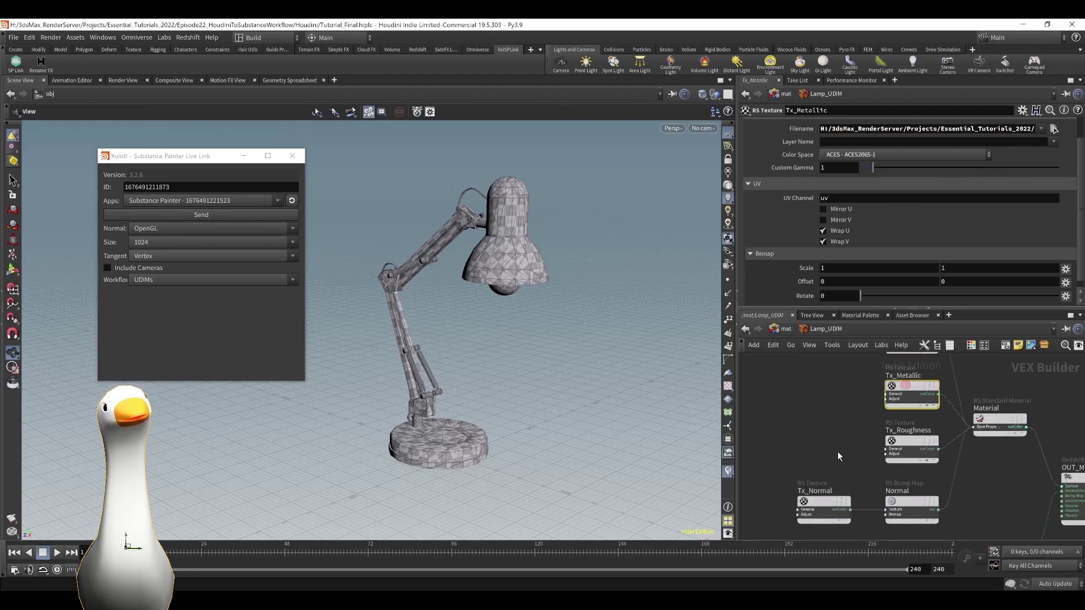
{"action": "middle_click_drag", "start_coordinate": [838, 453], "coordinate": [806, 399]}
{"action": "left_click", "coordinate": [883, 388]}
{"action": "middle_click_drag", "start_coordinate": [775, 437], "coordinate": [761, 411]}
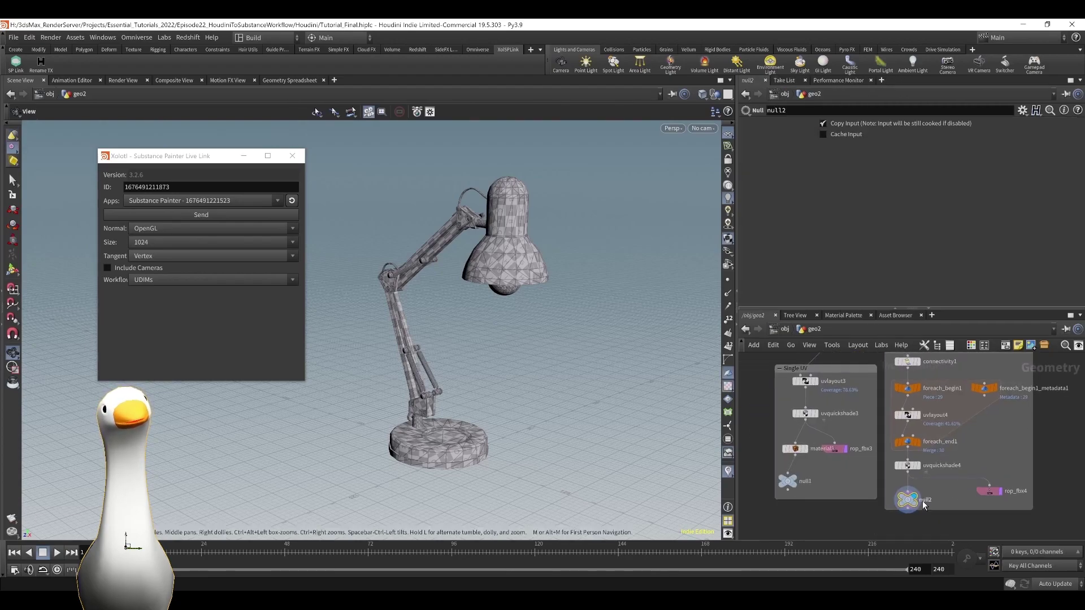
Insert a Material node between uvquickshade4 and null2 in geo2 and assign the Lamp_UDIM material to it.
{"action": "key", "text": "Tab"}
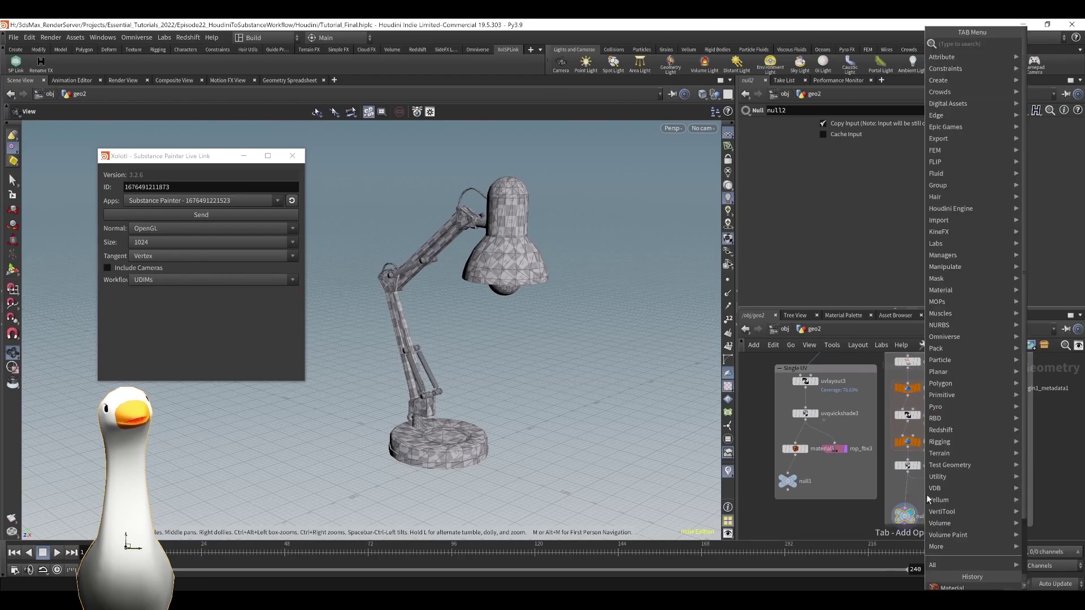
{"action": "type", "text": "materi"}
{"action": "key", "text": "Return"}
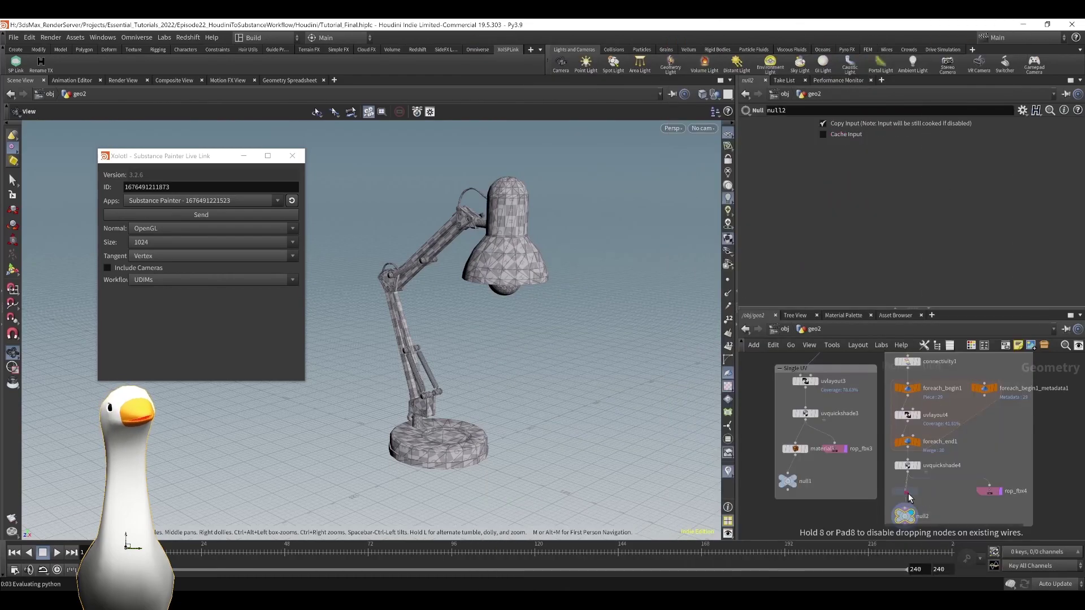
{"action": "left_click", "coordinate": [1066, 203]}
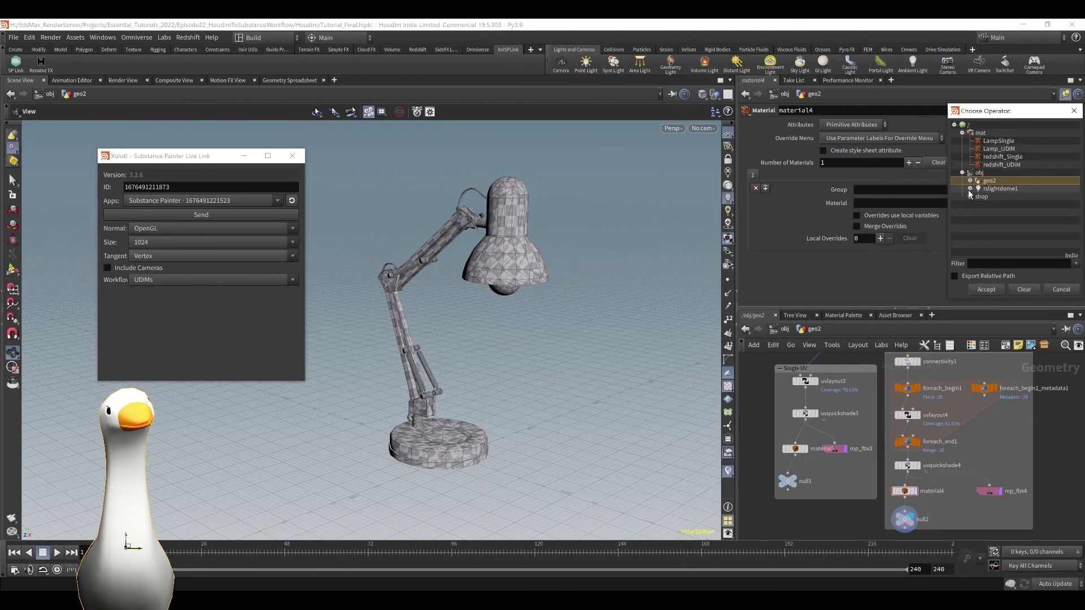
{"action": "double_click", "coordinate": [1016, 154]}
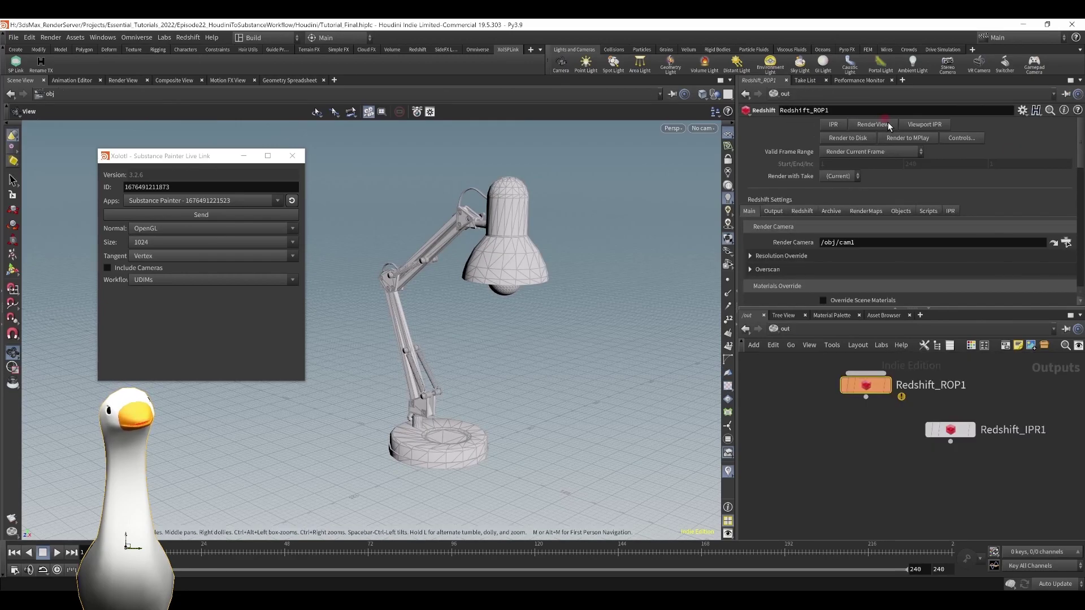
Render the UDIM-textured lamp in the Redshift RenderView and move the render window aside.
{"action": "left_click", "coordinate": [887, 123]}
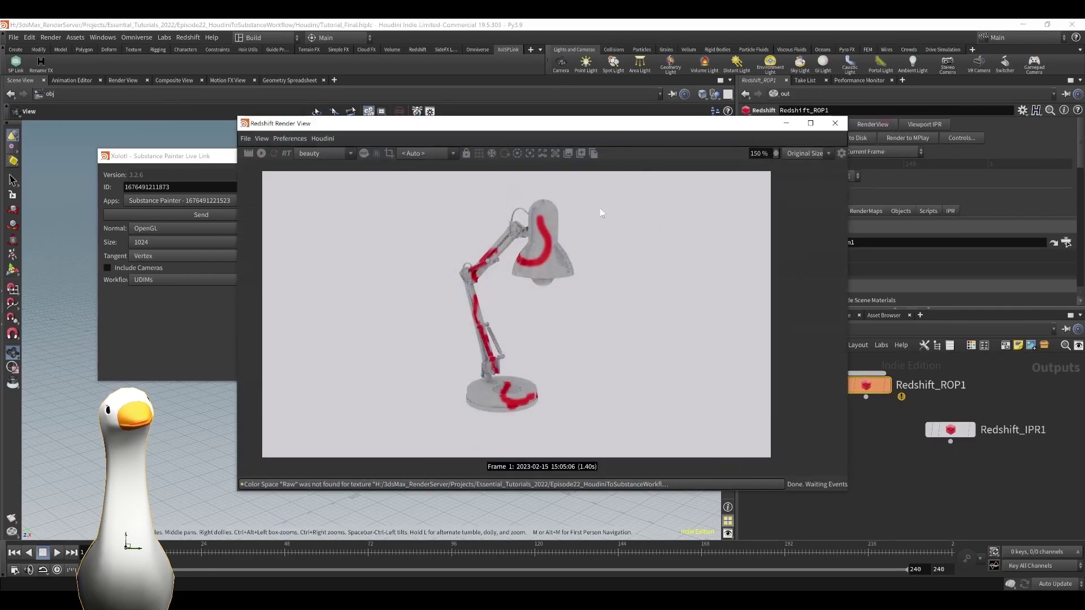
{"action": "left_click", "coordinate": [283, 154]}
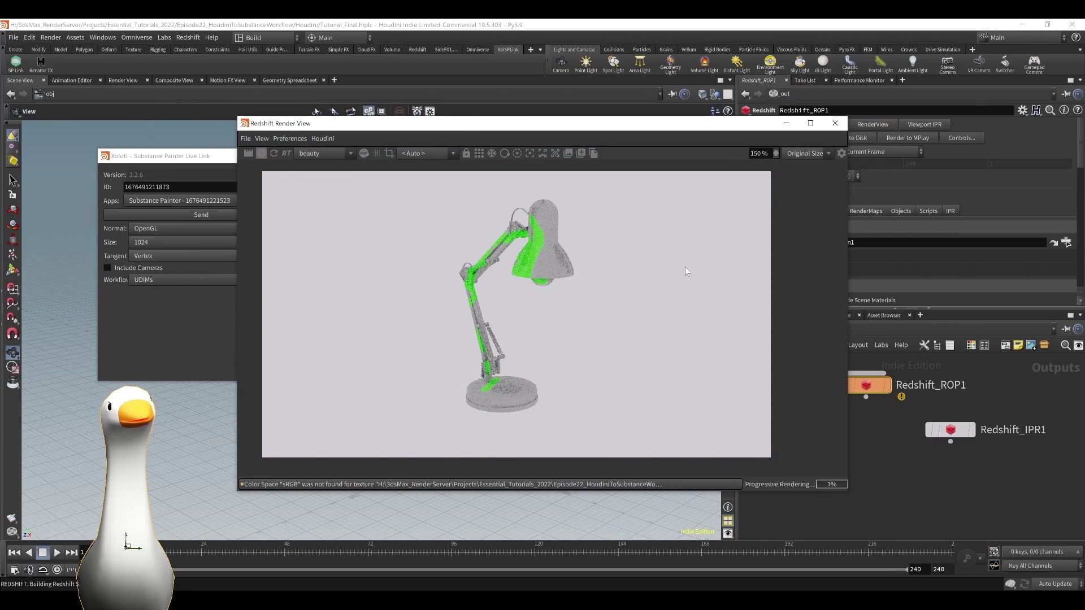
{"action": "left_click_drag", "start_coordinate": [612, 126], "coordinate": [419, 130]}
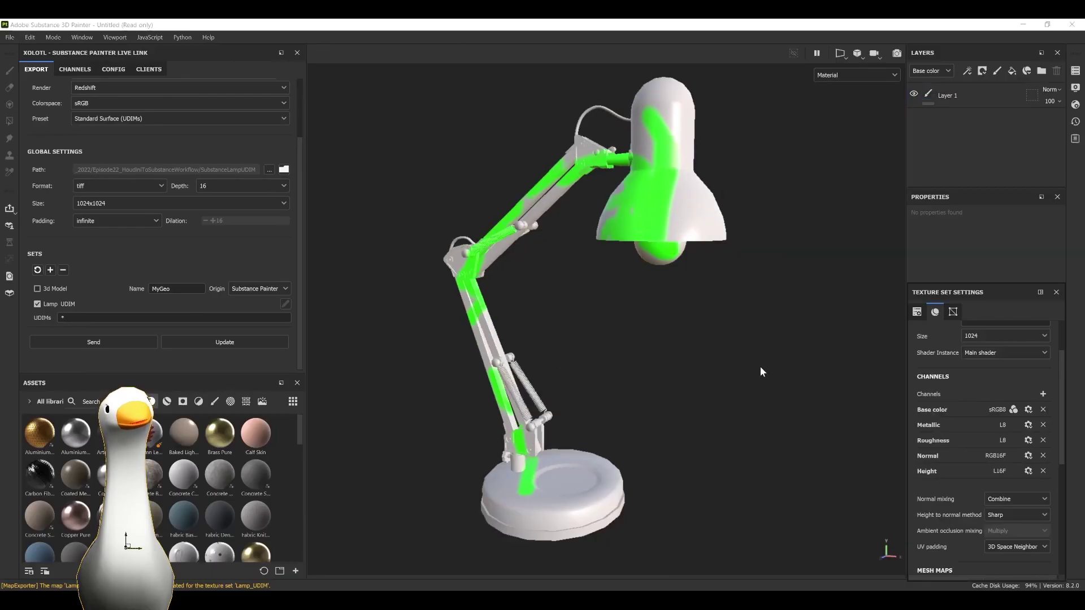
Add Emissive and Opacity channels to the Lamp_UDIM texture set in Substance Painter and check the Live Link channel settings.
{"action": "left_click", "coordinate": [1044, 394]}
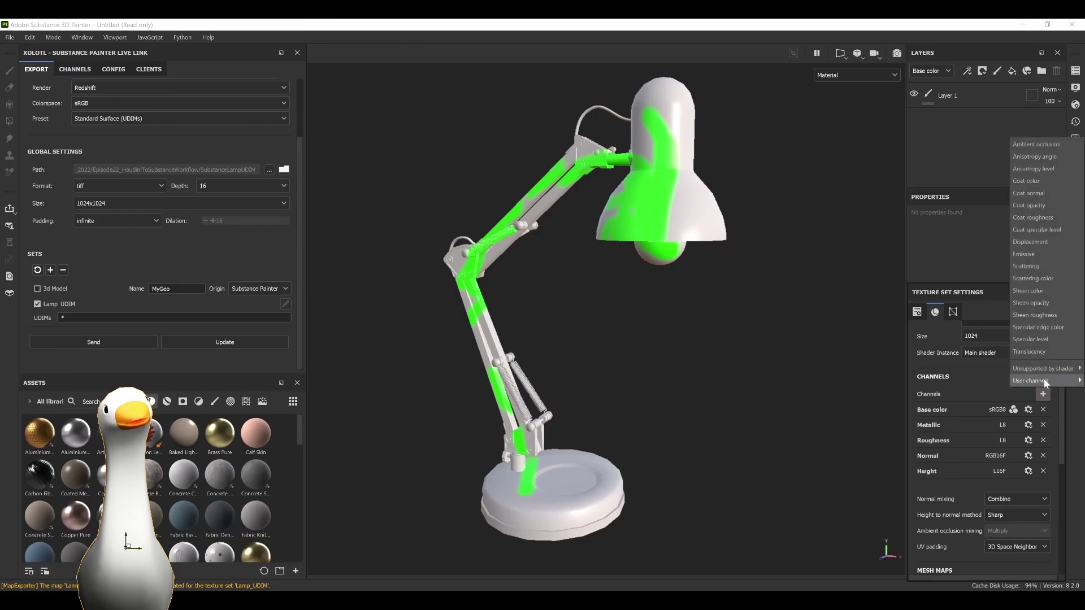
{"action": "left_click", "coordinate": [1032, 253]}
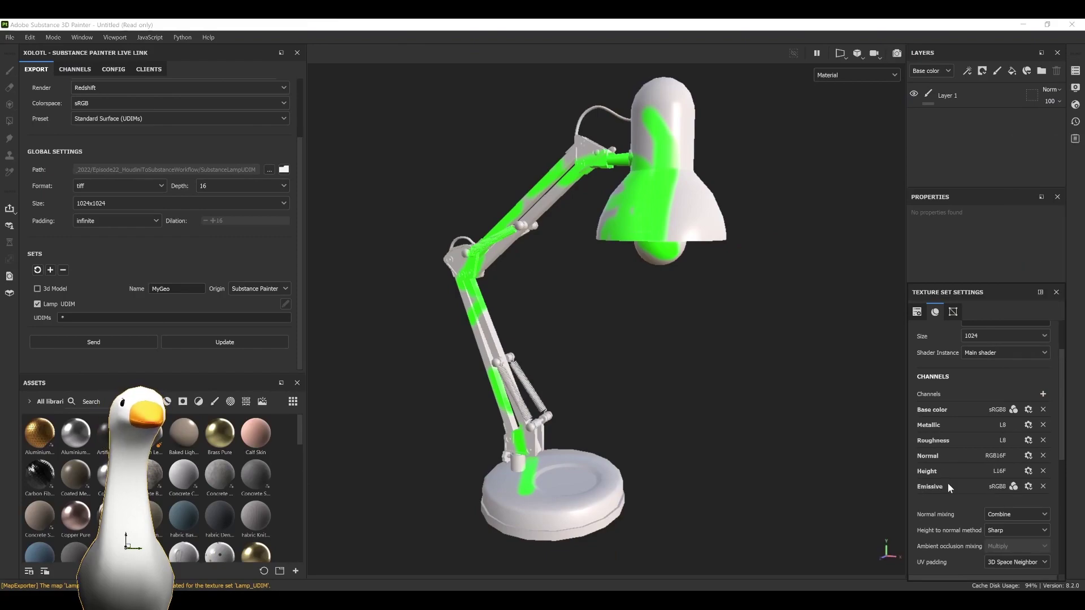
{"action": "left_click", "coordinate": [1043, 395]}
{"action": "mouse_move", "coordinate": [1043, 369]}
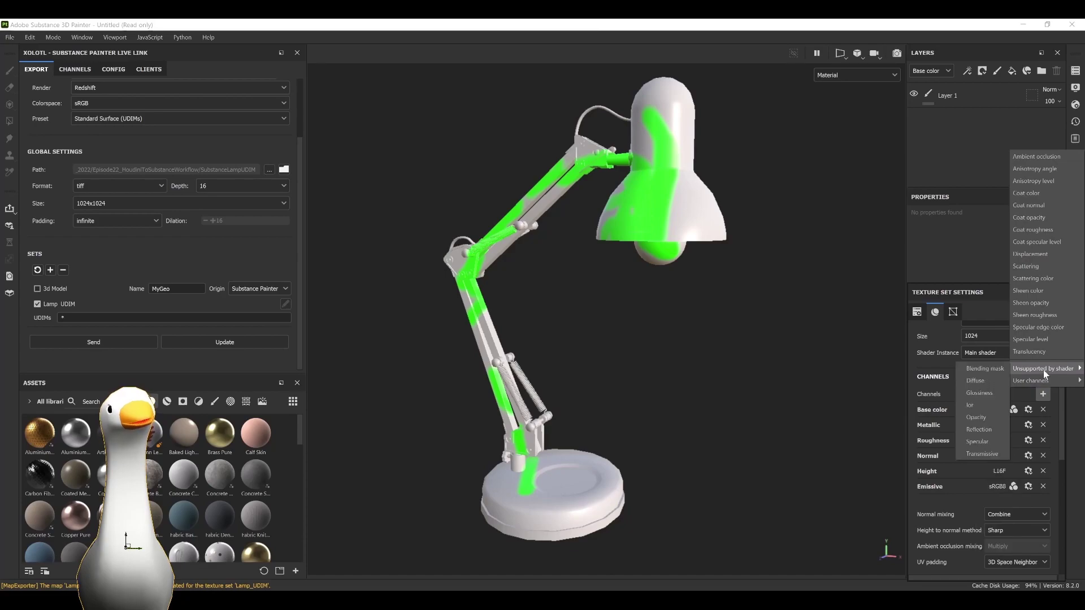
{"action": "left_click", "coordinate": [981, 418]}
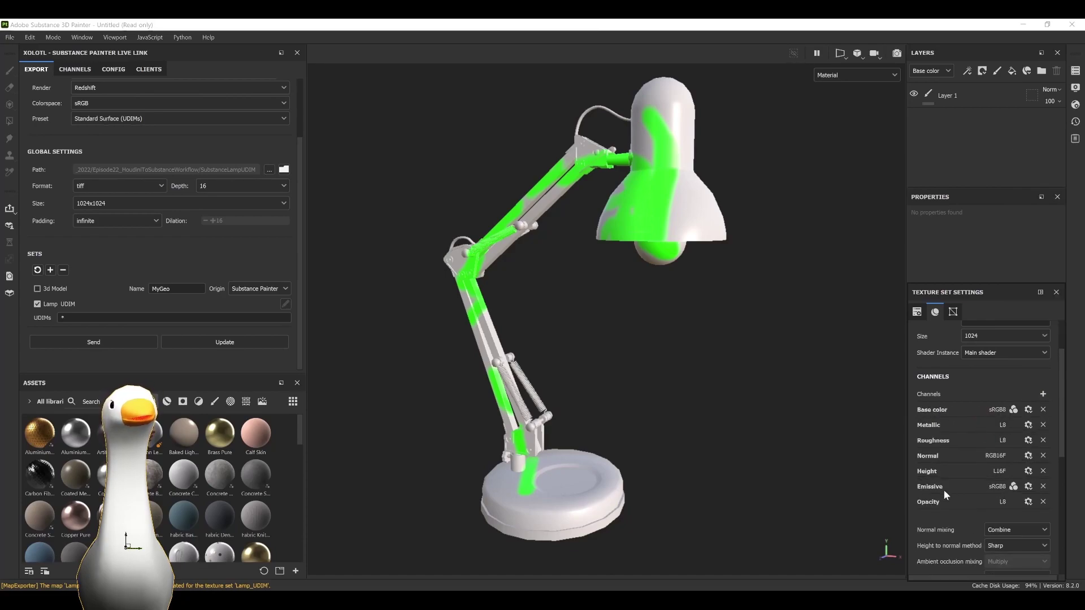
{"action": "left_click", "coordinate": [75, 69]}
{"action": "left_click", "coordinate": [36, 70]}
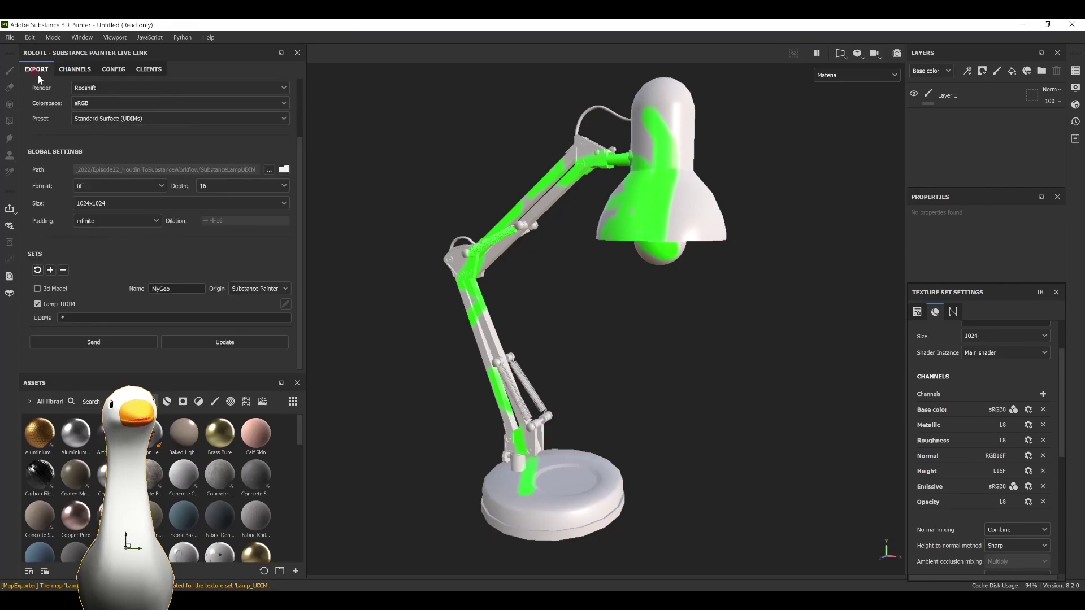
Add a fill layer above Layer 1 and disable all its material channels except opacity.
{"action": "left_click", "coordinate": [961, 100]}
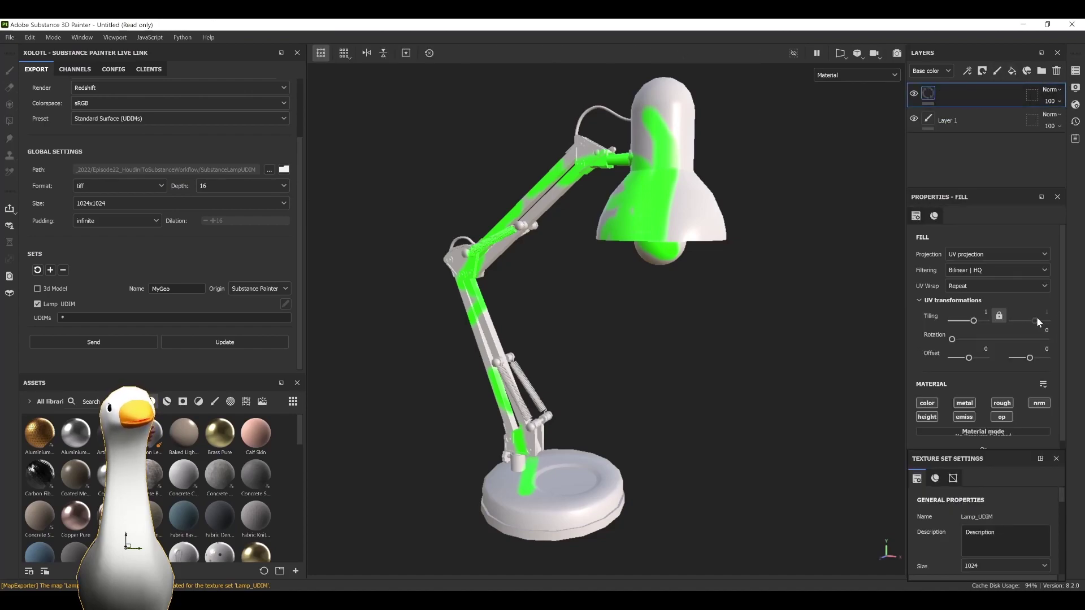
{"action": "scroll", "coordinate": [1008, 339], "scroll_direction": "down", "scroll_amount": 5}
{"action": "scroll", "coordinate": [1030, 357], "scroll_direction": "up", "scroll_amount": 3}
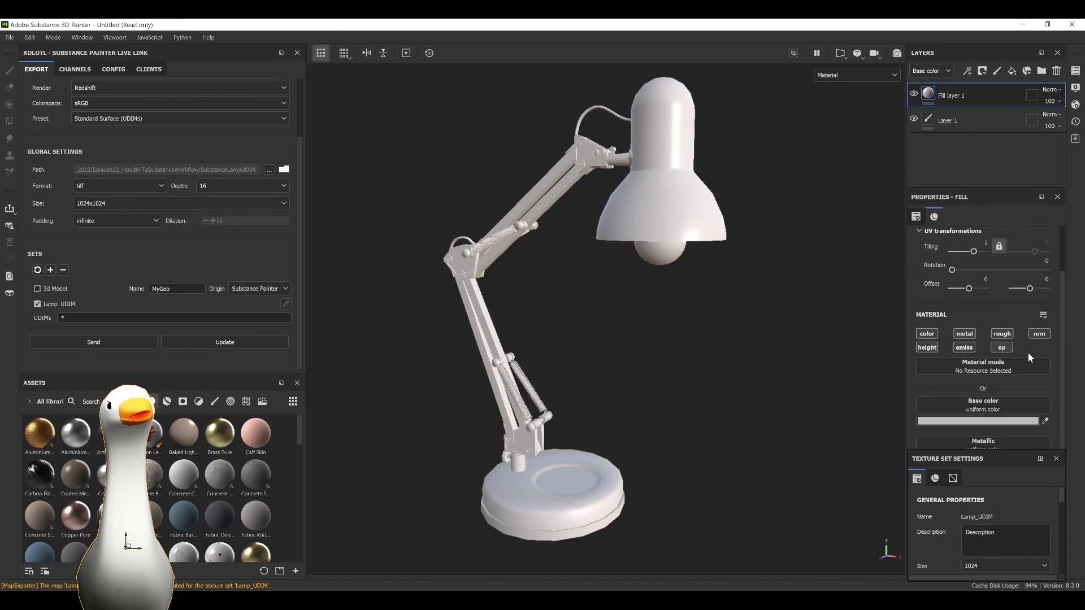
{"action": "left_click", "coordinate": [926, 347]}
{"action": "left_click", "coordinate": [927, 333]}
{"action": "left_click", "coordinate": [964, 333]}
{"action": "left_click", "coordinate": [963, 348]}
{"action": "left_click", "coordinate": [1002, 334]}
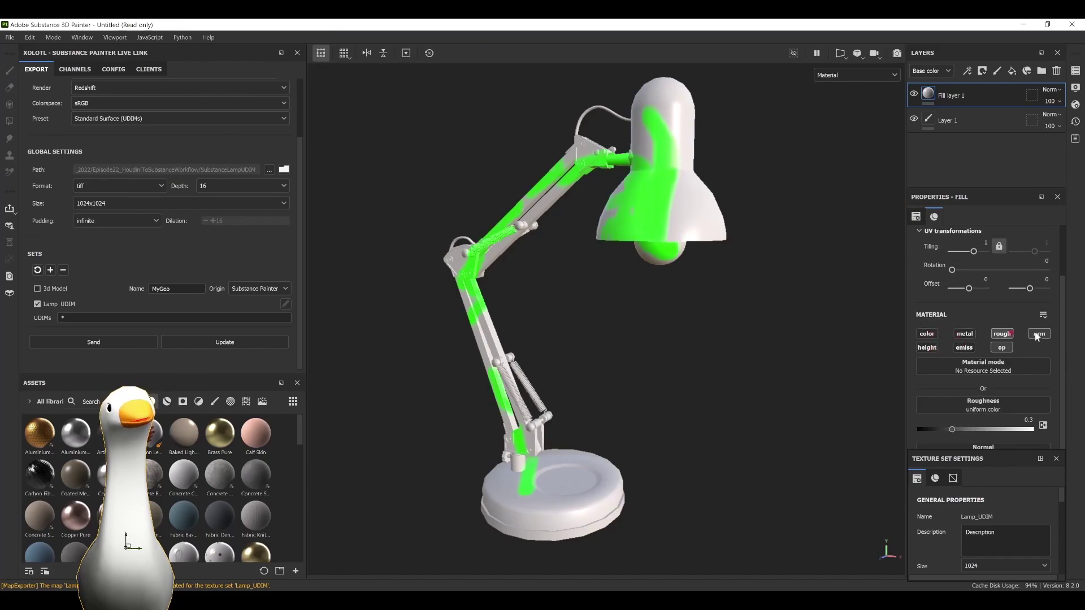
{"action": "left_click", "coordinate": [1039, 333]}
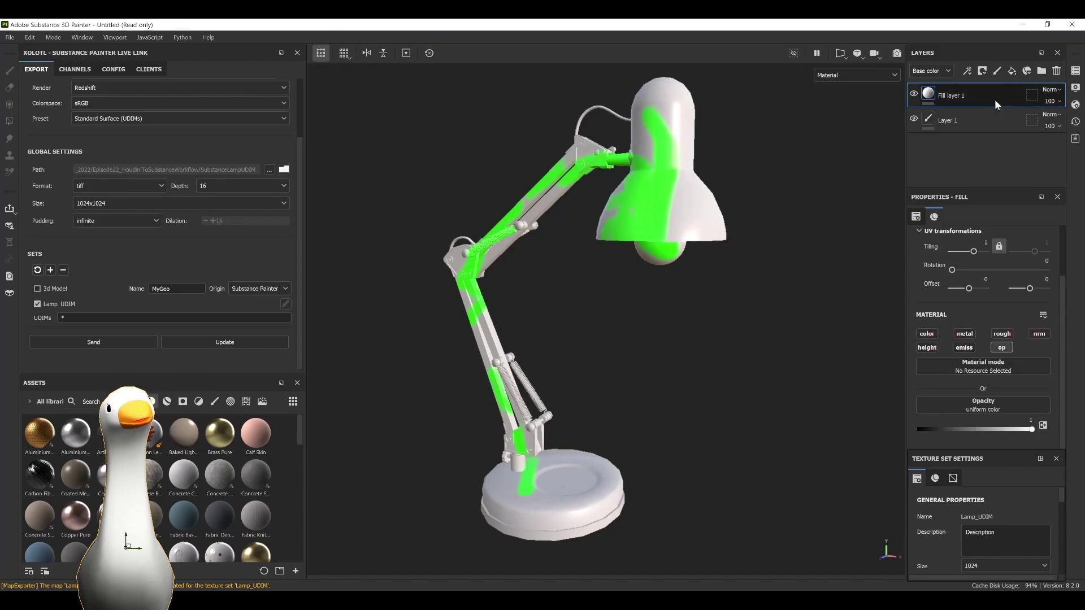
Add a paint layer above the fill layer and paint opacity 0 strokes over the lamp's base in the Opacity channel view.
{"action": "key", "text": "ctrl+d"}
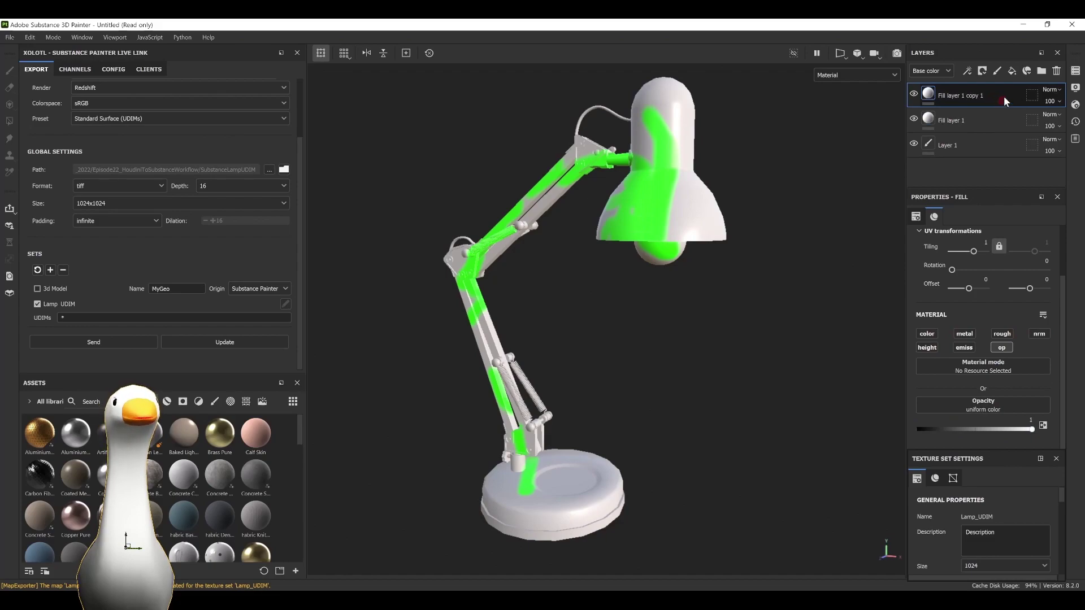
{"action": "key", "text": "ctrl+z"}
{"action": "left_click", "coordinate": [997, 71]}
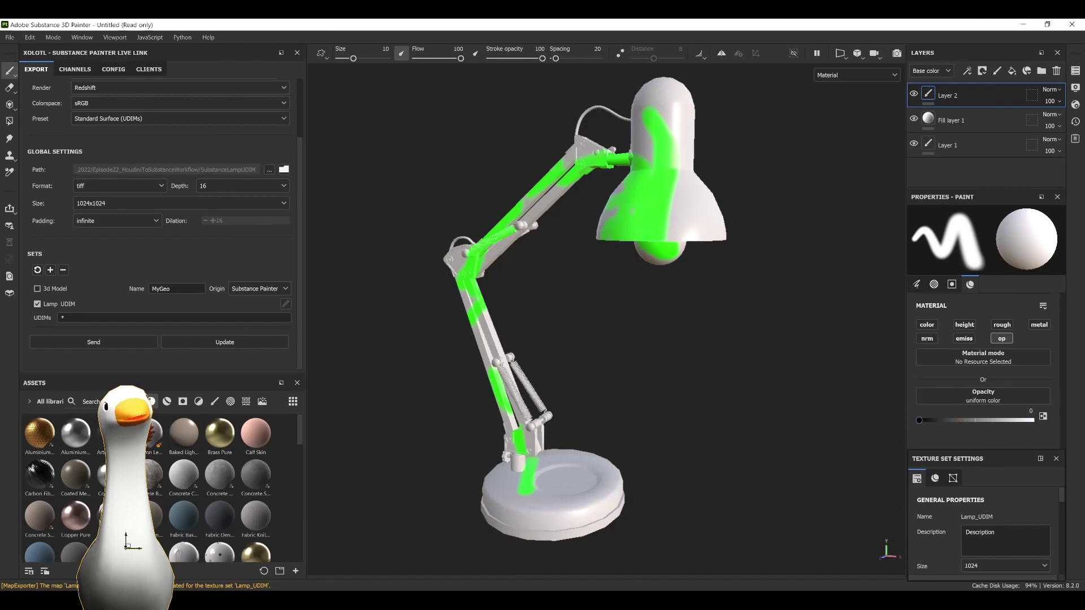
{"action": "left_click", "coordinate": [841, 74]}
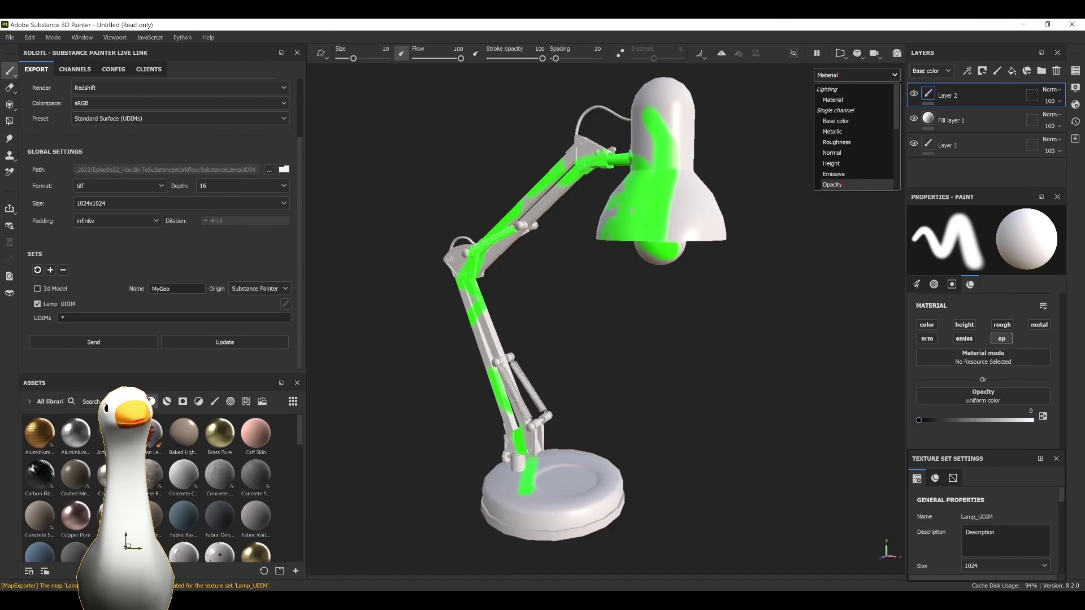
{"action": "left_click", "coordinate": [832, 184]}
{"action": "mouse_move", "coordinate": [590, 455]}
{"action": "left_mouse_down"}
{"action": "mouse_move", "coordinate": [483, 506]}
{"action": "mouse_move", "coordinate": [613, 489]}
{"action": "mouse_move", "coordinate": [560, 525]}
{"action": "left_mouse_up"}
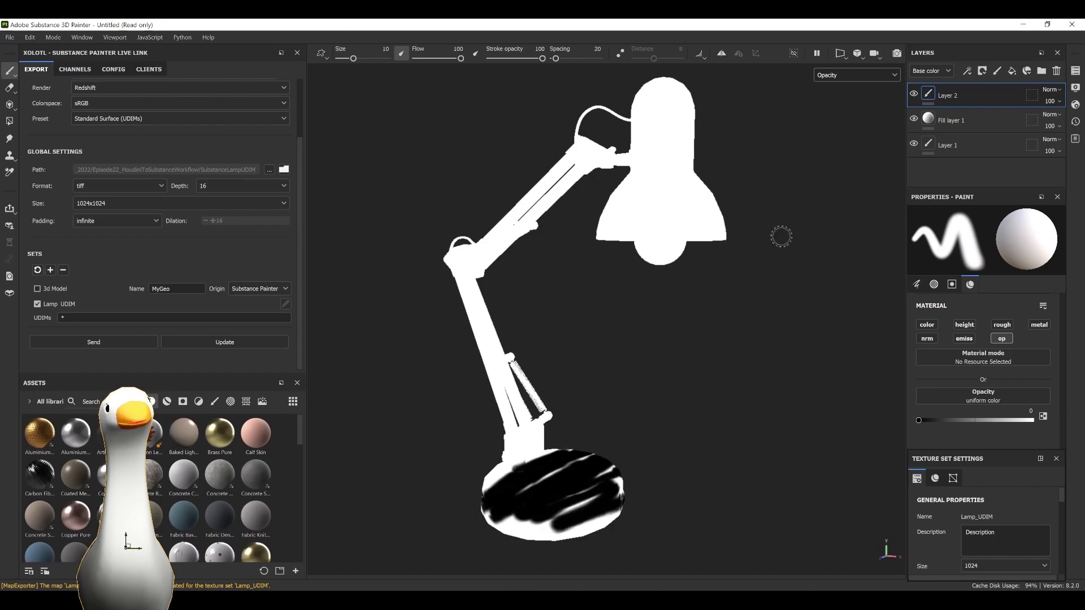
{"action": "left_click", "coordinate": [895, 72]}
{"action": "left_click", "coordinate": [833, 87]}
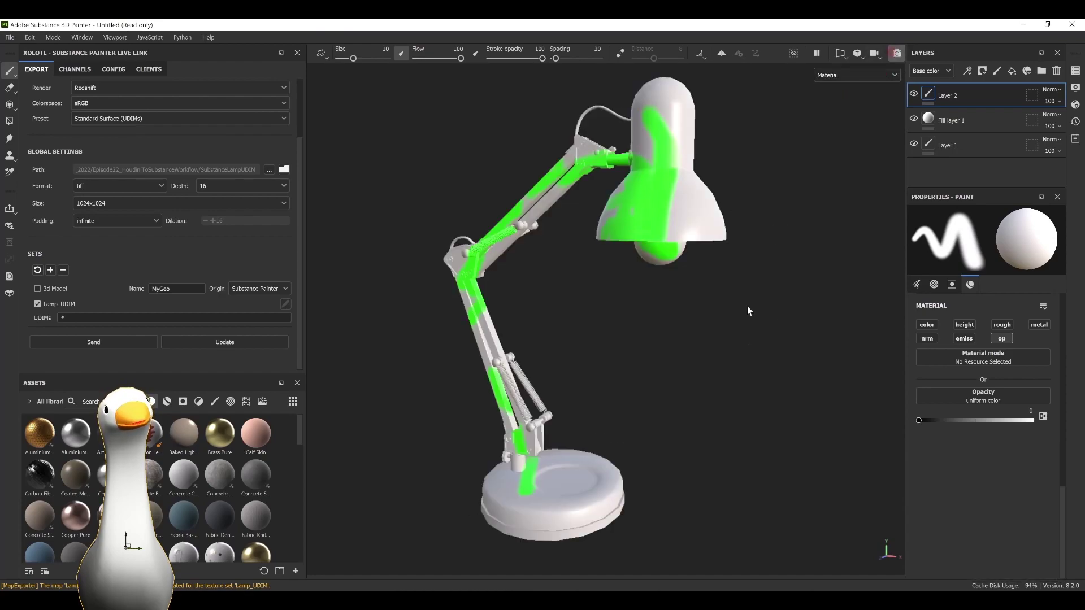
Preview the lamp in rendering mode, examine the base's opacity strokes up close and return to painting mode.
{"action": "key", "text": "F10"}
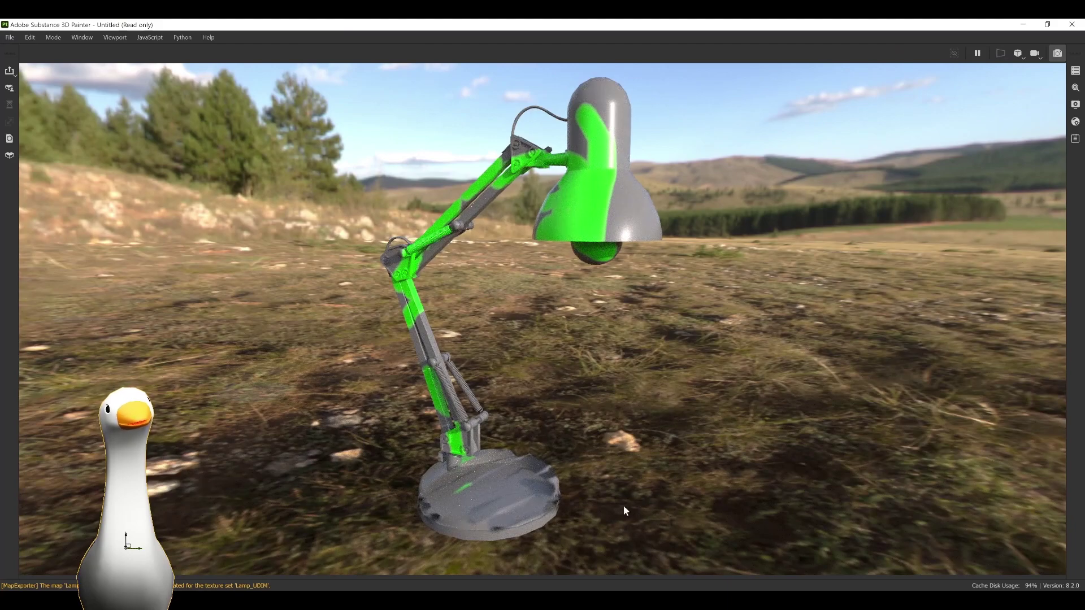
{"action": "left_click_drag", "start_coordinate": [622, 504], "coordinate": [474, 514], "text": "alt"}
{"action": "middle_click_drag", "start_coordinate": [569, 431], "coordinate": [641, 352], "text": "alt"}
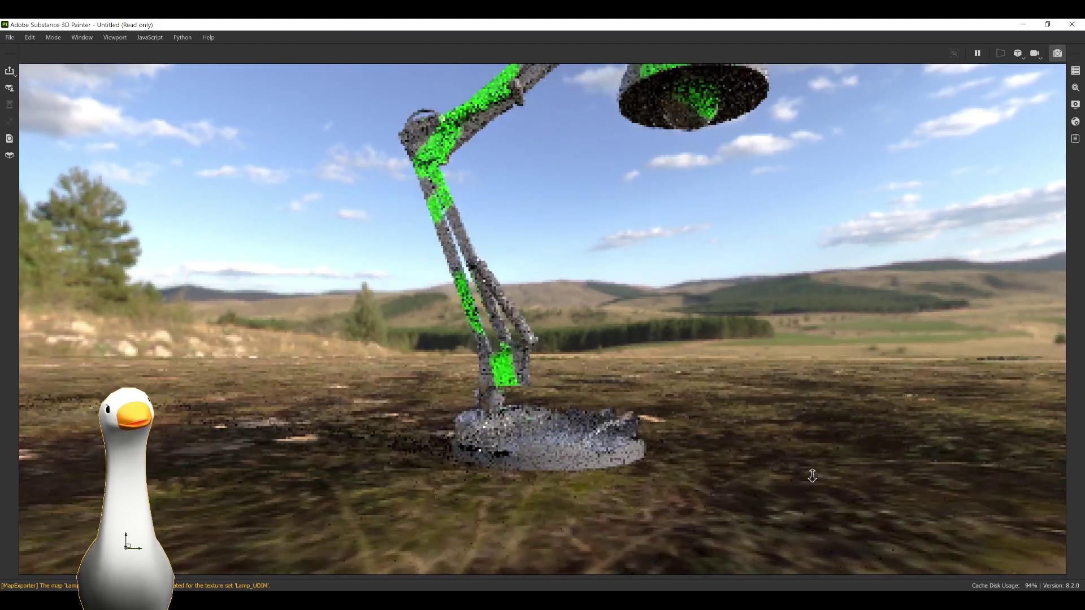
{"action": "right_click_drag", "start_coordinate": [812, 475], "coordinate": [812, 508], "text": "alt"}
{"action": "left_click_drag", "start_coordinate": [557, 385], "coordinate": [547, 440], "text": "alt"}
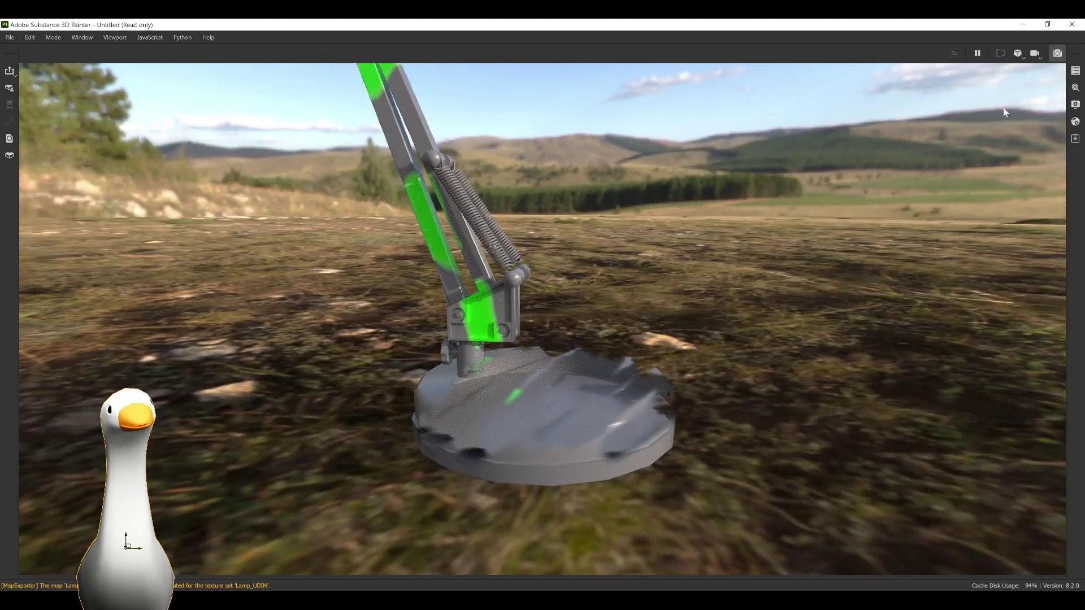
{"action": "key", "text": "F10"}
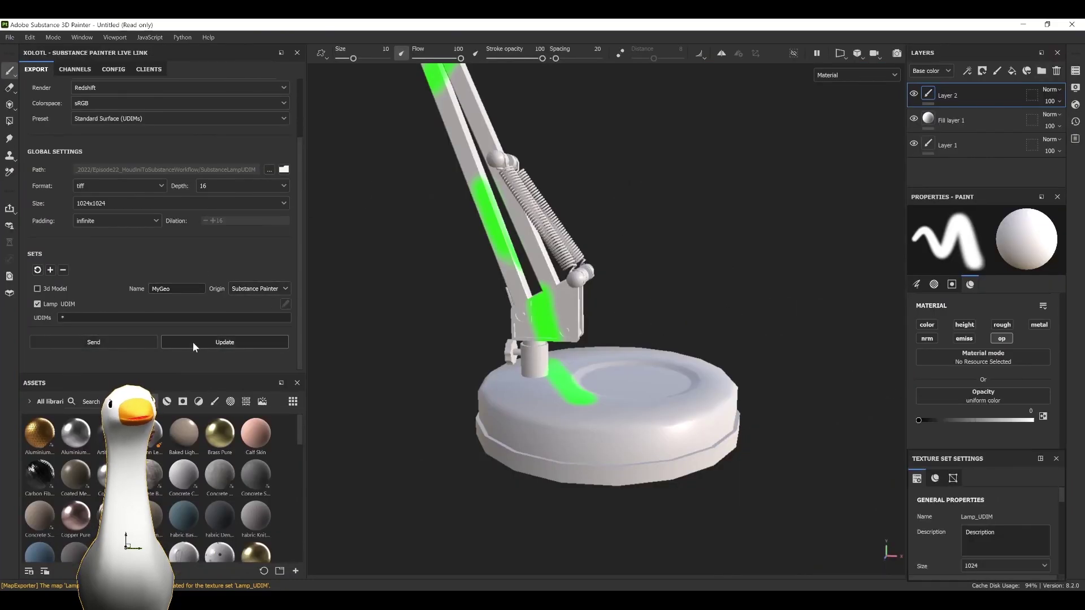
Send the Lamp_UDIM texture set with its opacity channel through Live Link and switch to Houdini.
{"action": "left_click", "coordinate": [138, 341]}
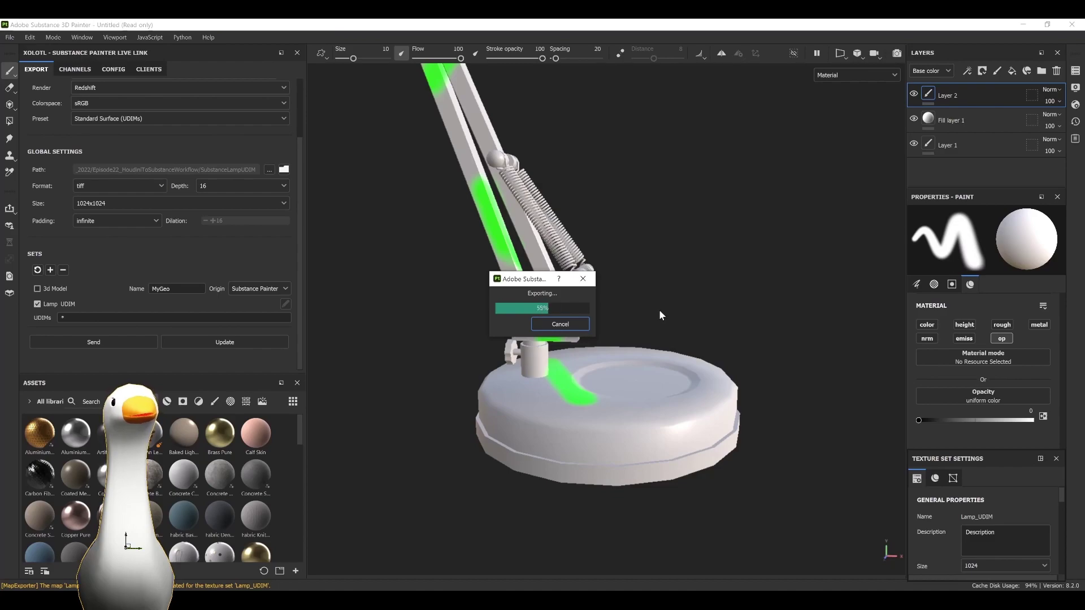
{"action": "key", "text": "alt+Tab"}
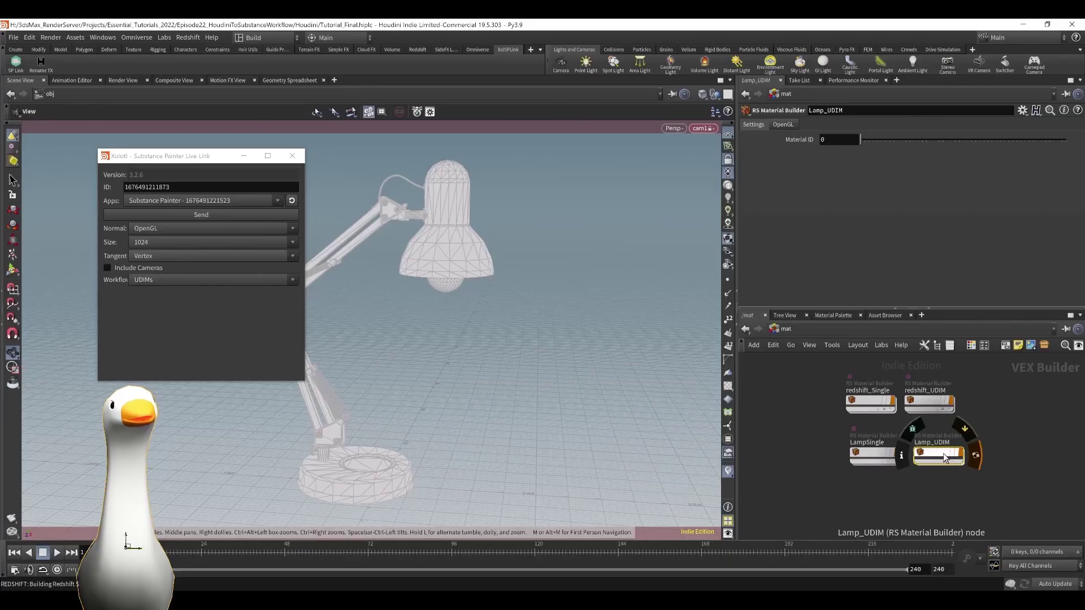
Inspect the Tx_Opacity texture node inside the Lamp_UDIM material in the mat network.
{"action": "double_click", "coordinate": [945, 458]}
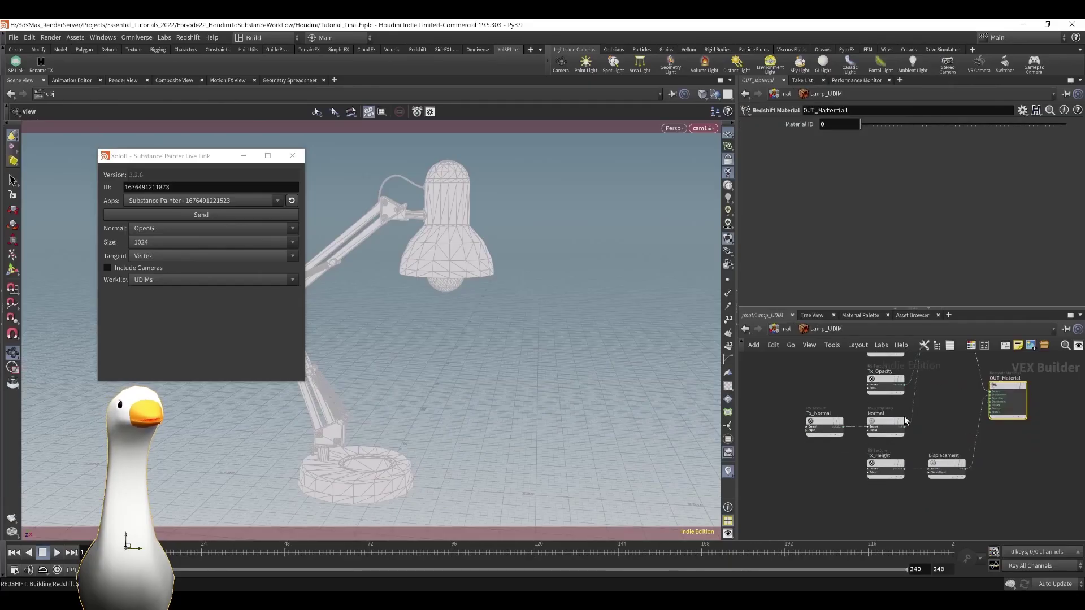
{"action": "scroll", "coordinate": [904, 421], "scroll_direction": "up", "scroll_amount": 5}
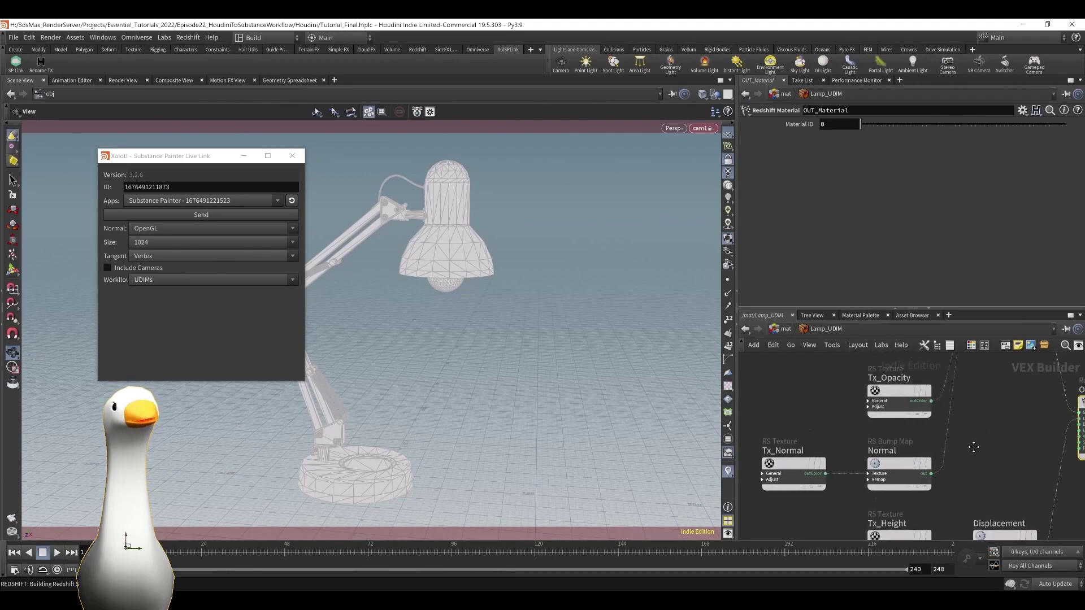
{"action": "middle_click_drag", "start_coordinate": [973, 447], "coordinate": [968, 496]}
{"action": "left_click", "coordinate": [893, 444]}
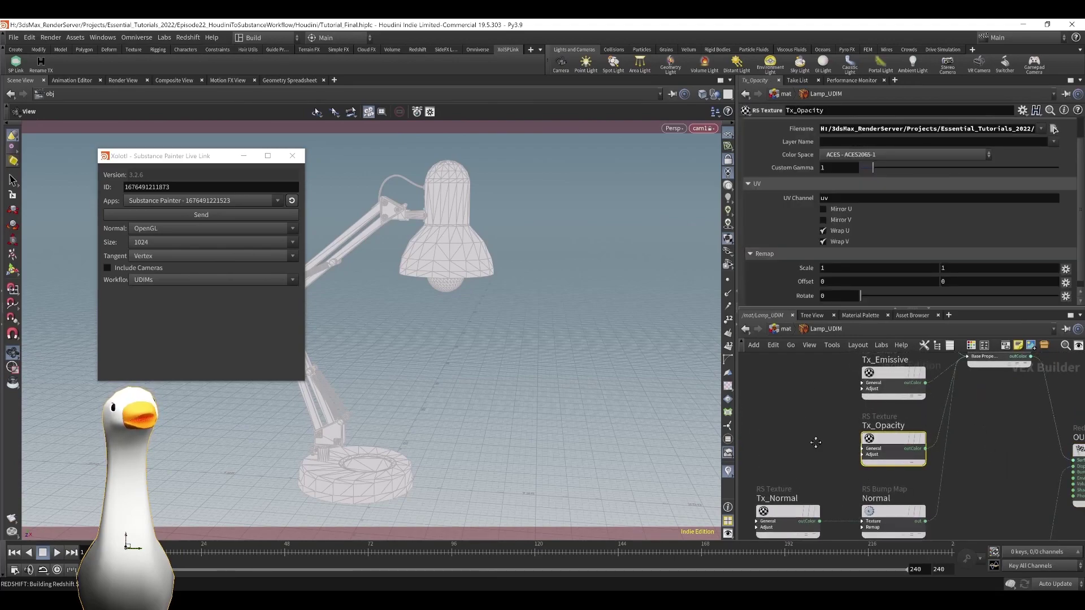
{"action": "scroll", "coordinate": [815, 443], "scroll_direction": "down", "scroll_amount": 2}
{"action": "scroll", "coordinate": [814, 443], "scroll_direction": "down", "scroll_amount": 3}
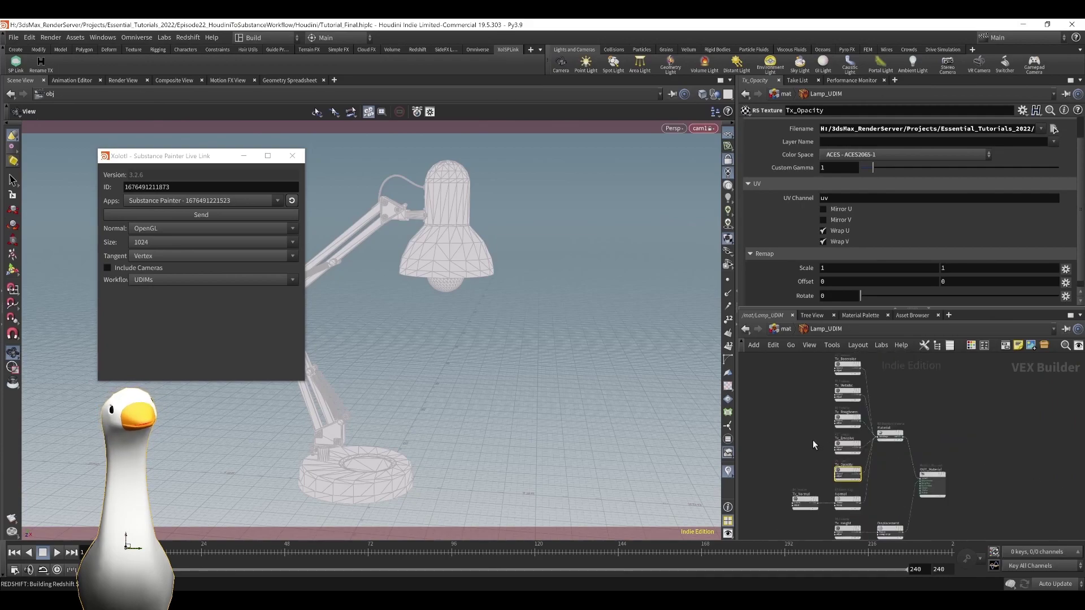
Start an interactive render from Redshift_ROP1 in the out network and examine the lamp's base up close.
{"action": "left_click", "coordinate": [784, 329]}
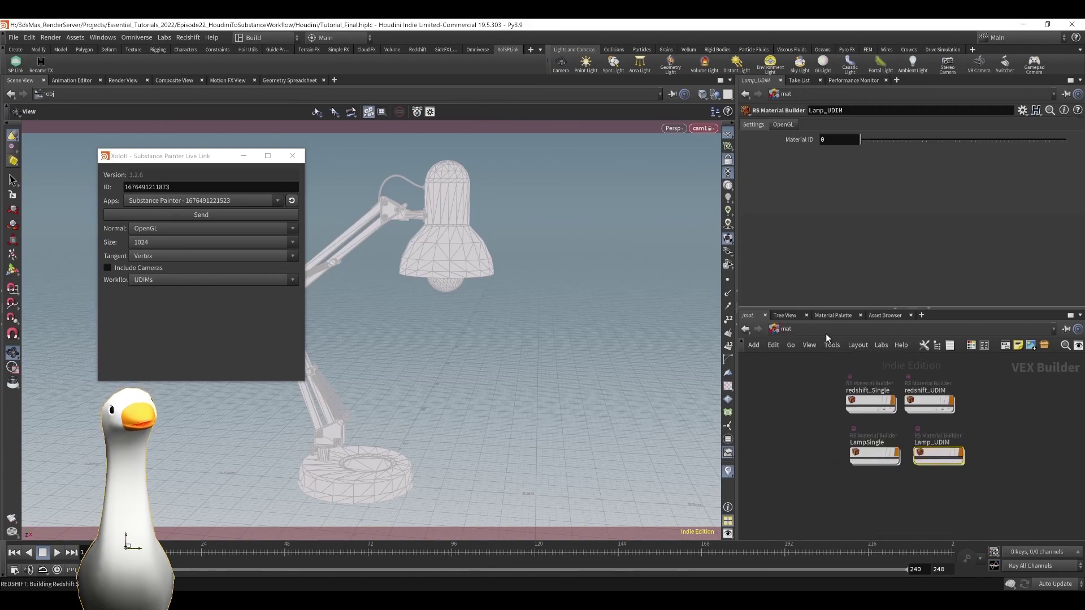
{"action": "left_click", "coordinate": [826, 334]}
{"action": "left_click", "coordinate": [842, 393]}
{"action": "left_click", "coordinate": [881, 125]}
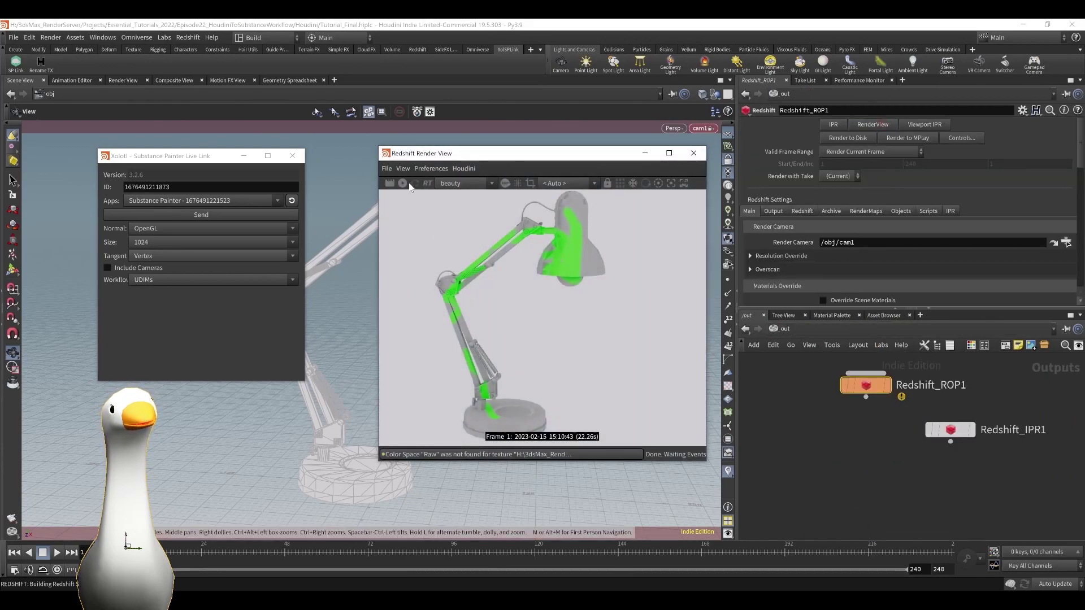
{"action": "left_click", "coordinate": [403, 184]}
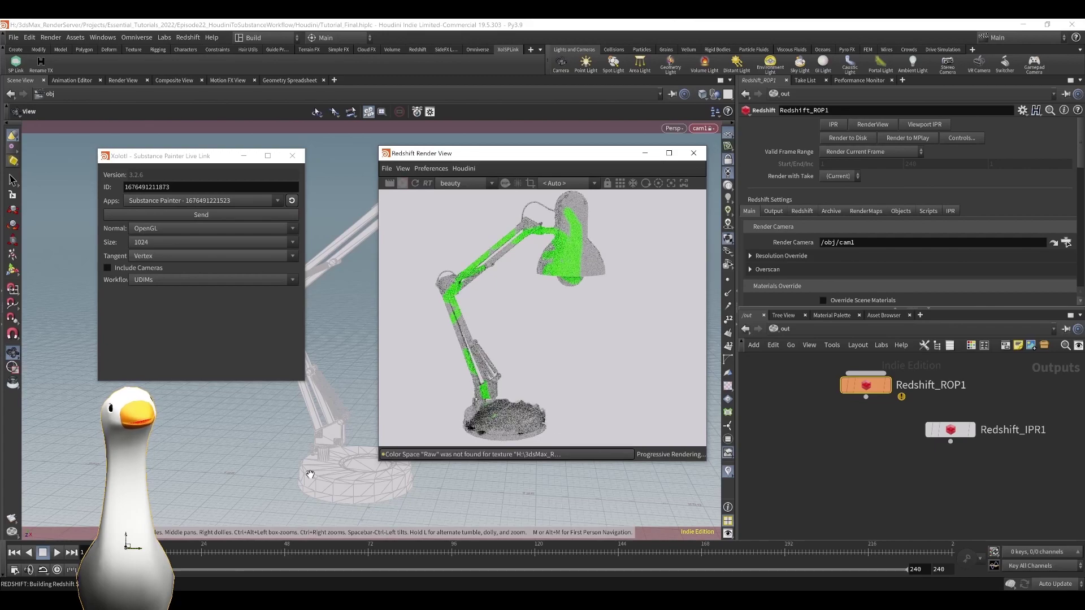
{"action": "right_click_drag", "start_coordinate": [288, 500], "coordinate": [322, 425]}
{"action": "middle_click_drag", "start_coordinate": [322, 425], "coordinate": [406, 399]}
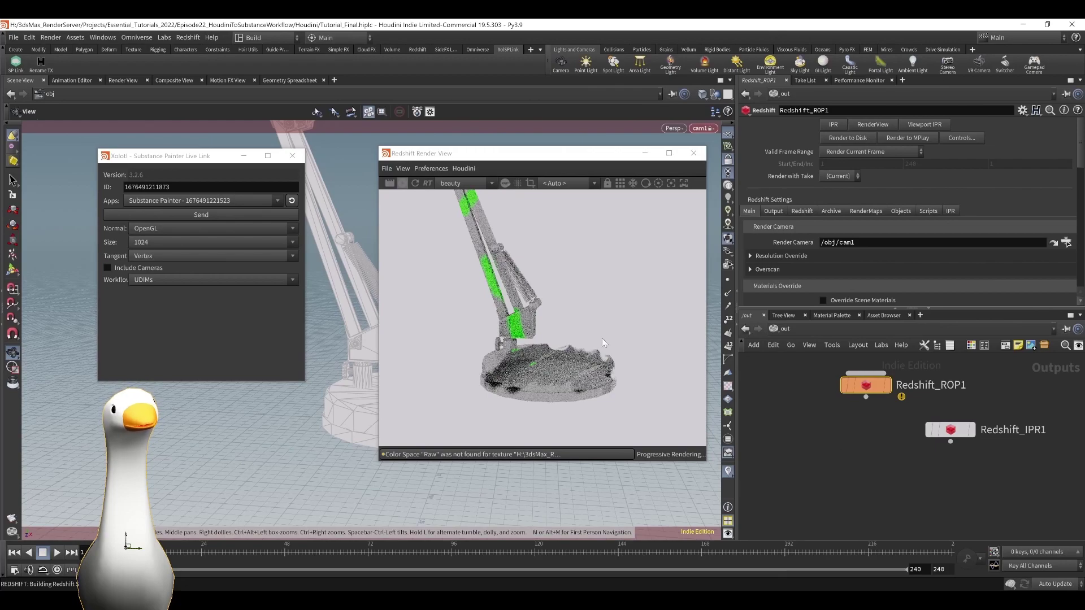
{"action": "left_click_drag", "start_coordinate": [283, 441], "coordinate": [256, 448]}
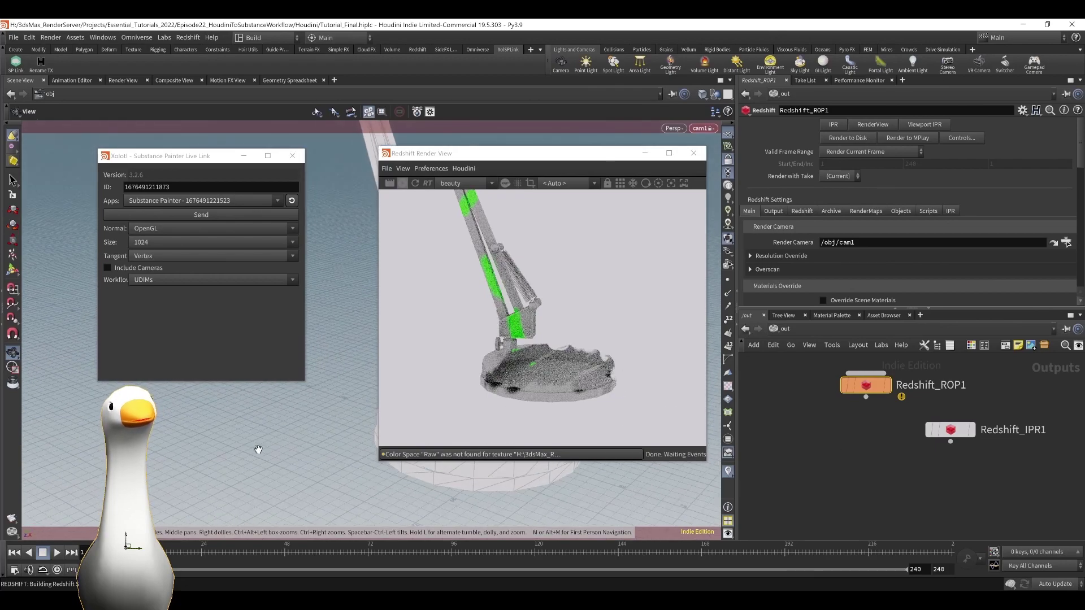
{"action": "middle_click_drag", "start_coordinate": [306, 448], "coordinate": [177, 360]}
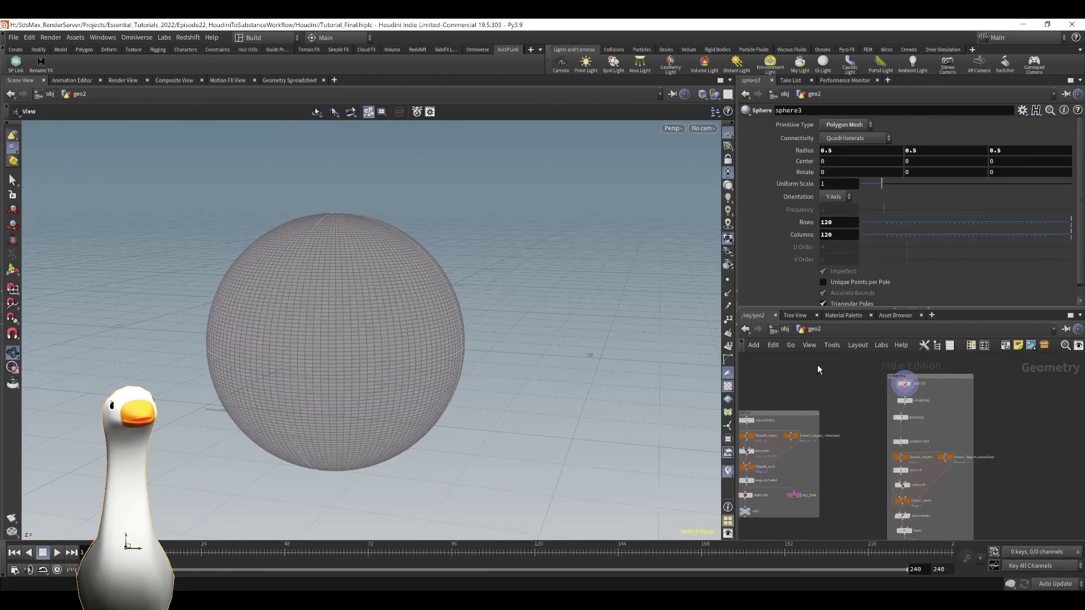
Display the mountain2 node in geo2's HighPoly network and look at the noise-deformed sphere.
{"action": "middle_click_drag", "start_coordinate": [817, 365], "coordinate": [956, 407]}
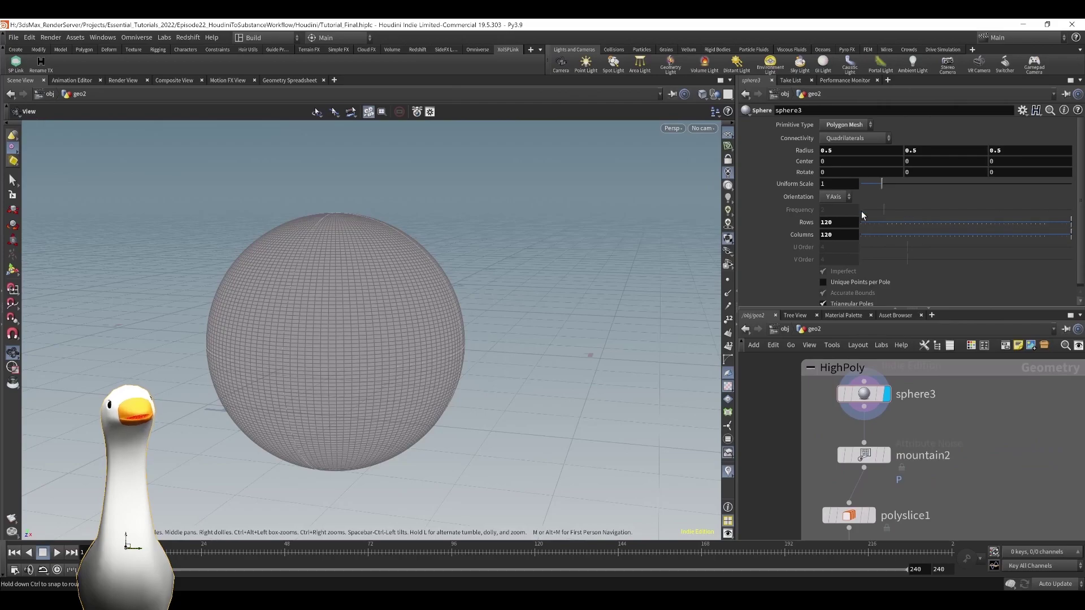
{"action": "left_click", "coordinate": [887, 457]}
{"action": "left_click", "coordinate": [862, 458]}
{"action": "left_click_drag", "start_coordinate": [503, 333], "coordinate": [457, 331]}
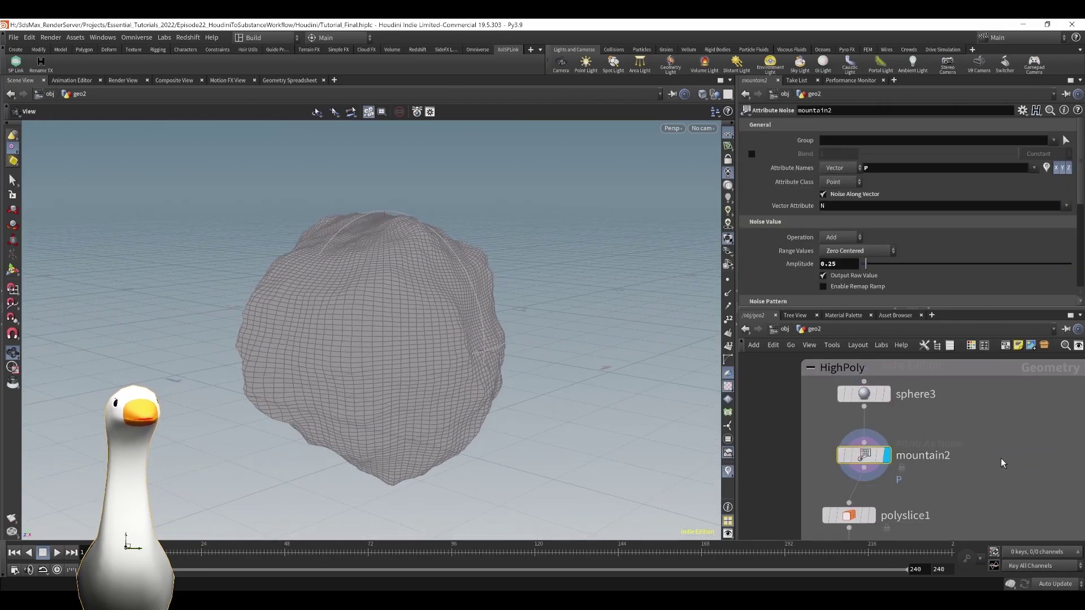
Display the polyslice1 node and fit its slicing box to the rock's bounding box.
{"action": "scroll", "coordinate": [1005, 475], "scroll_direction": "down", "scroll_amount": 1}
{"action": "middle_click_drag", "start_coordinate": [1003, 513], "coordinate": [1048, 443]}
{"action": "left_click", "coordinate": [942, 438]}
{"action": "left_click", "coordinate": [922, 438]}
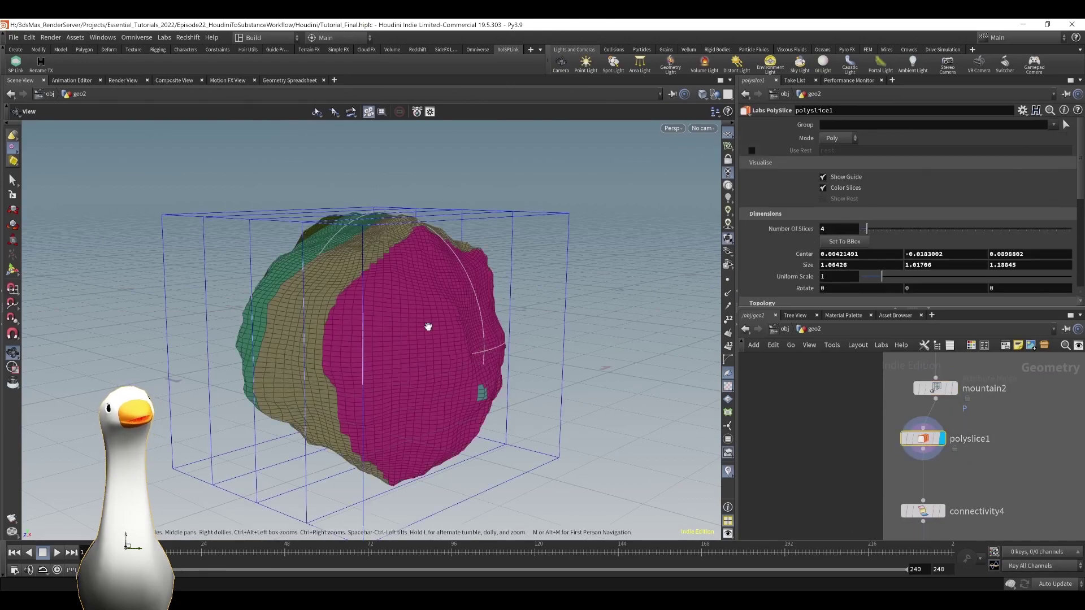
{"action": "left_click_drag", "start_coordinate": [427, 327], "coordinate": [407, 350]}
{"action": "scroll", "coordinate": [909, 200], "scroll_direction": "down", "scroll_amount": 2}
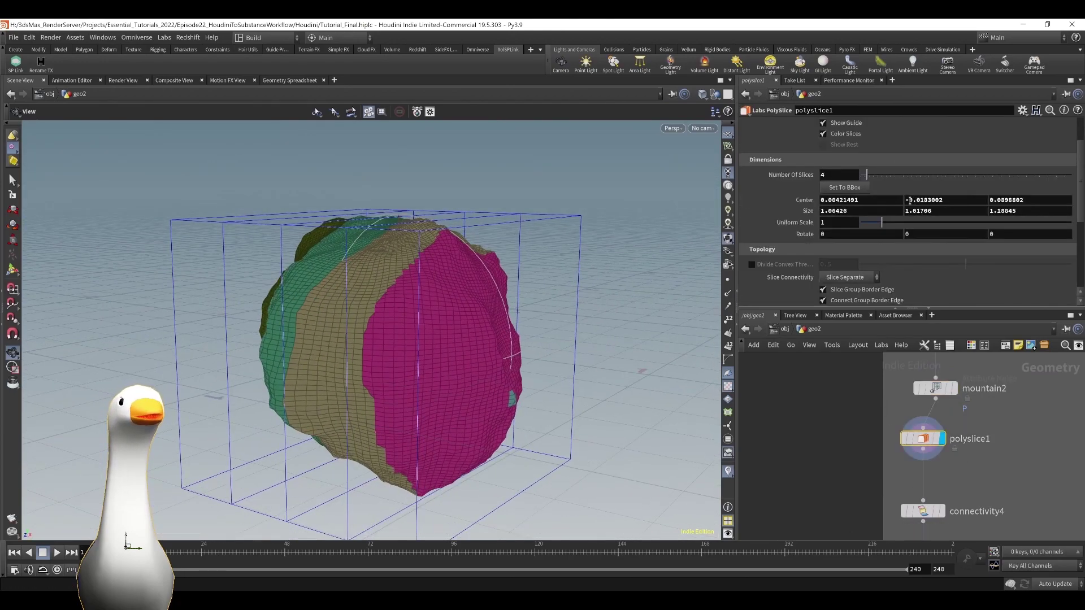
{"action": "scroll", "coordinate": [910, 200], "scroll_direction": "down", "scroll_amount": 1}
{"action": "left_click", "coordinate": [836, 174]}
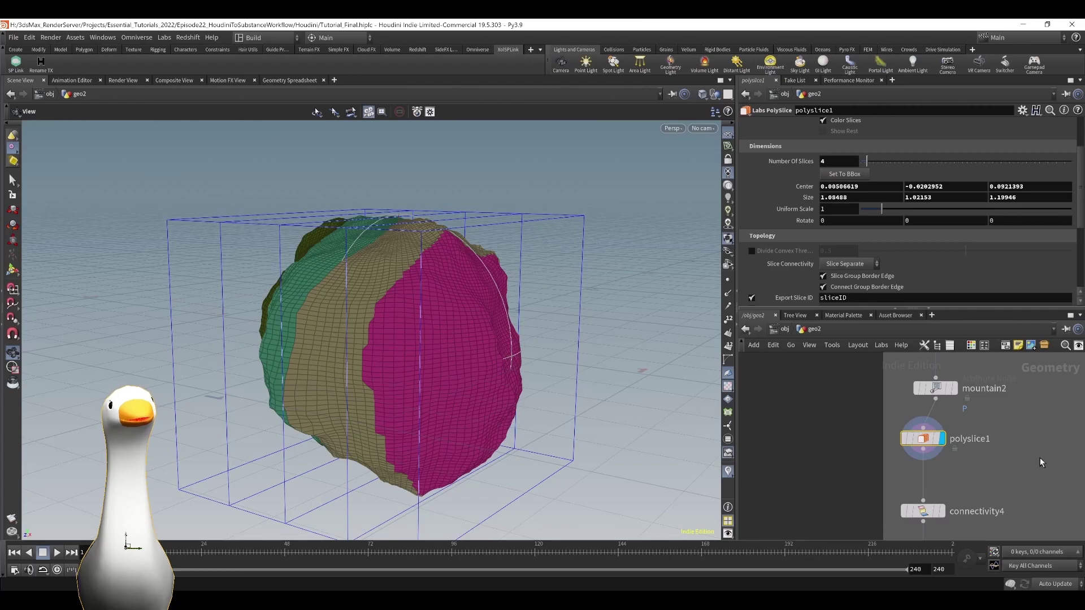
{"action": "key", "text": "Tab"}
{"action": "type", "text": "poly"}
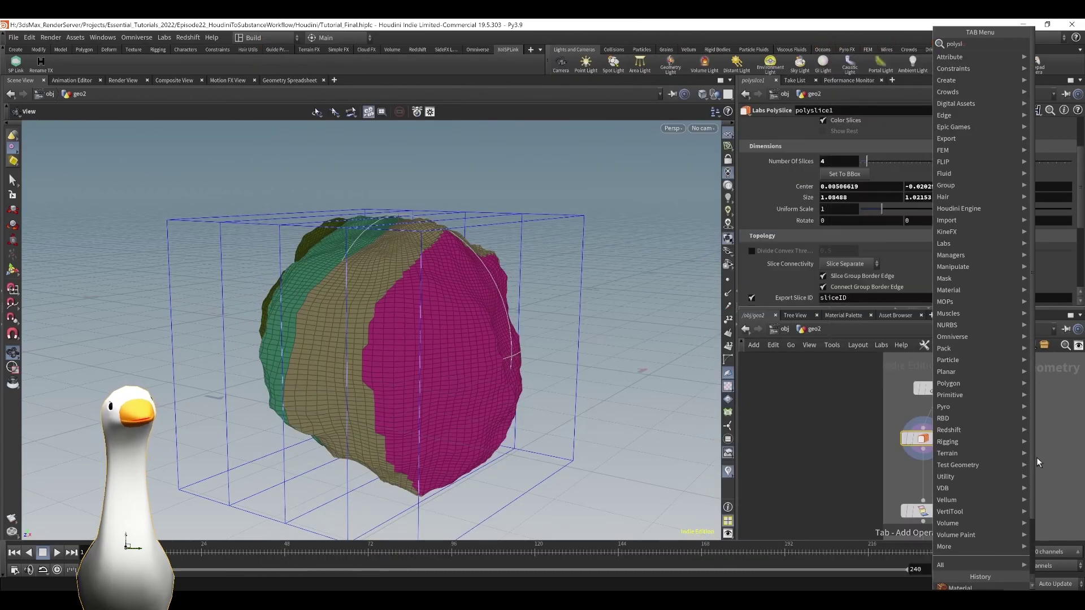
{"action": "key", "text": "Escape"}
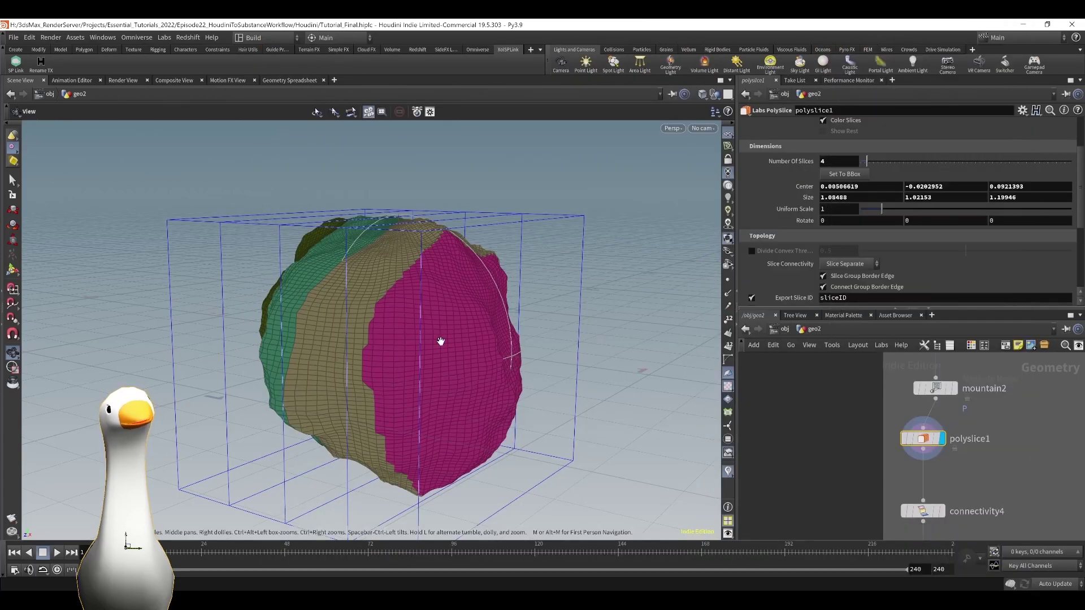
Display the connectivity4 node and view the rock's four slices from several angles.
{"action": "left_click_drag", "start_coordinate": [441, 341], "coordinate": [485, 342]}
{"action": "middle_click_drag", "start_coordinate": [987, 456], "coordinate": [989, 415]}
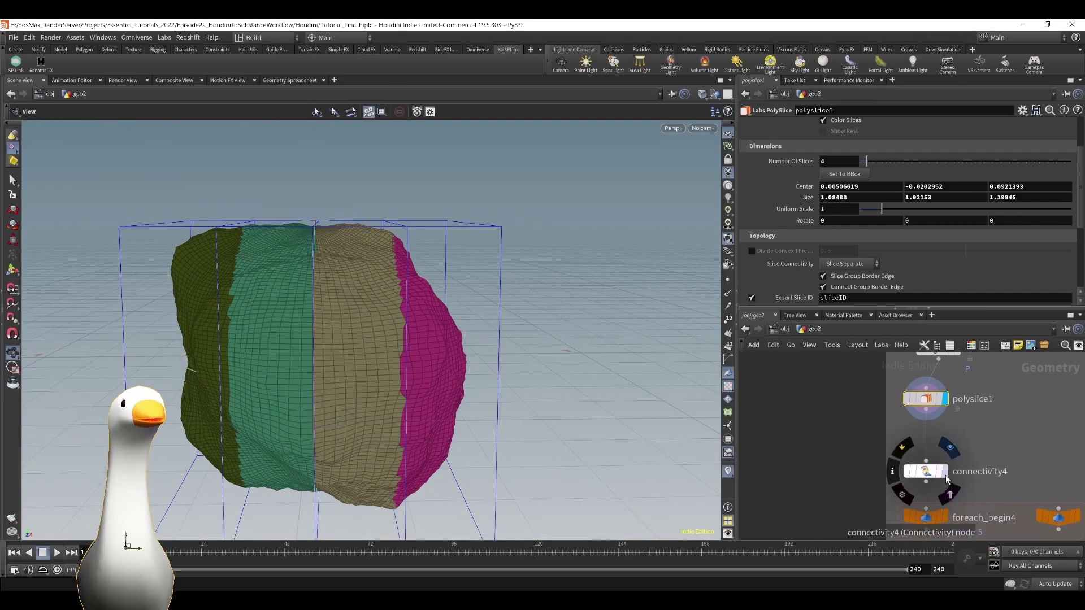
{"action": "left_click", "coordinate": [945, 472]}
{"action": "left_click", "coordinate": [933, 481]}
{"action": "left_click_drag", "start_coordinate": [429, 317], "coordinate": [217, 79]}
{"action": "middle_click_drag", "start_coordinate": [419, 249], "coordinate": [497, 300]}
{"action": "left_click_drag", "start_coordinate": [497, 300], "coordinate": [429, 305]}
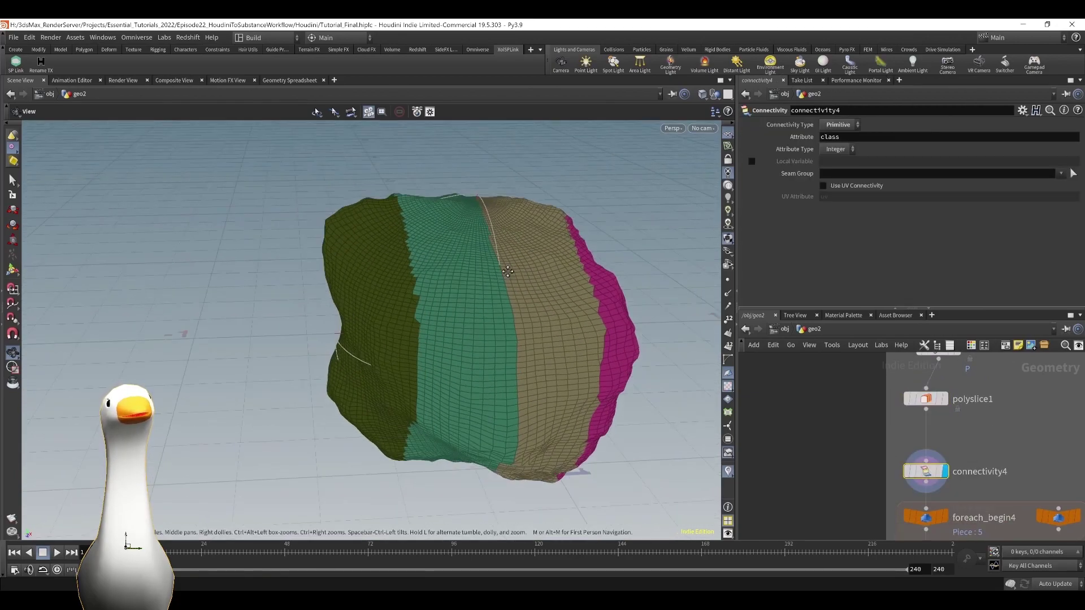
{"action": "middle_click_drag", "start_coordinate": [430, 305], "coordinate": [380, 290]}
Bypass the autouv3 and uvlayout6 nodes in the for-each loop and display foreach_end4.
{"action": "scroll", "coordinate": [1034, 449], "scroll_direction": "down", "scroll_amount": 1}
{"action": "middle_click_drag", "start_coordinate": [1044, 475], "coordinate": [985, 379]}
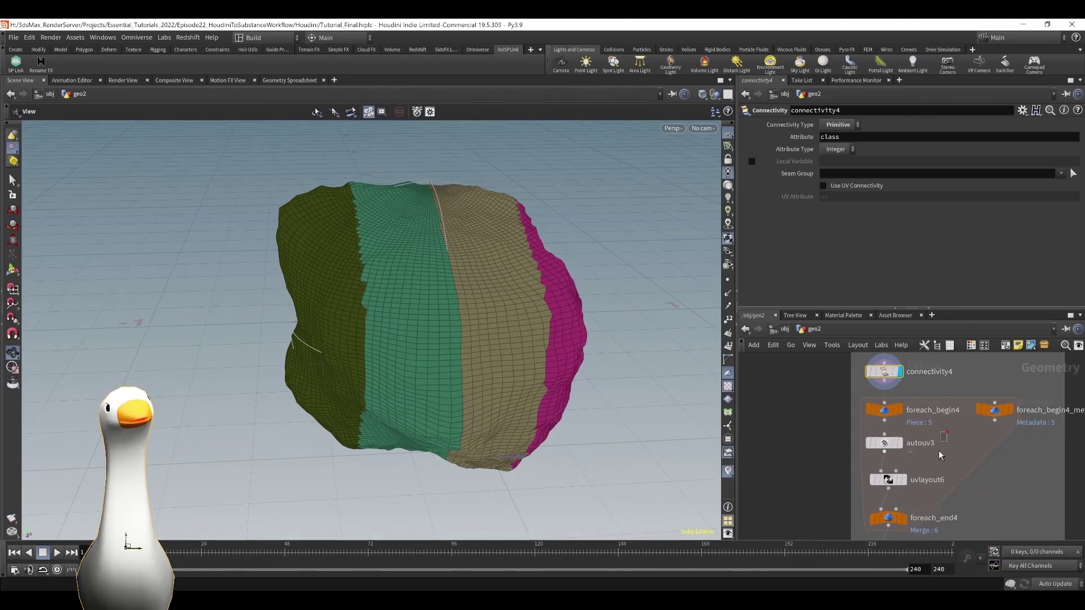
{"action": "left_click_drag", "start_coordinate": [939, 452], "coordinate": [882, 487]}
{"action": "key", "text": "b"}
{"action": "left_click", "coordinate": [944, 496]}
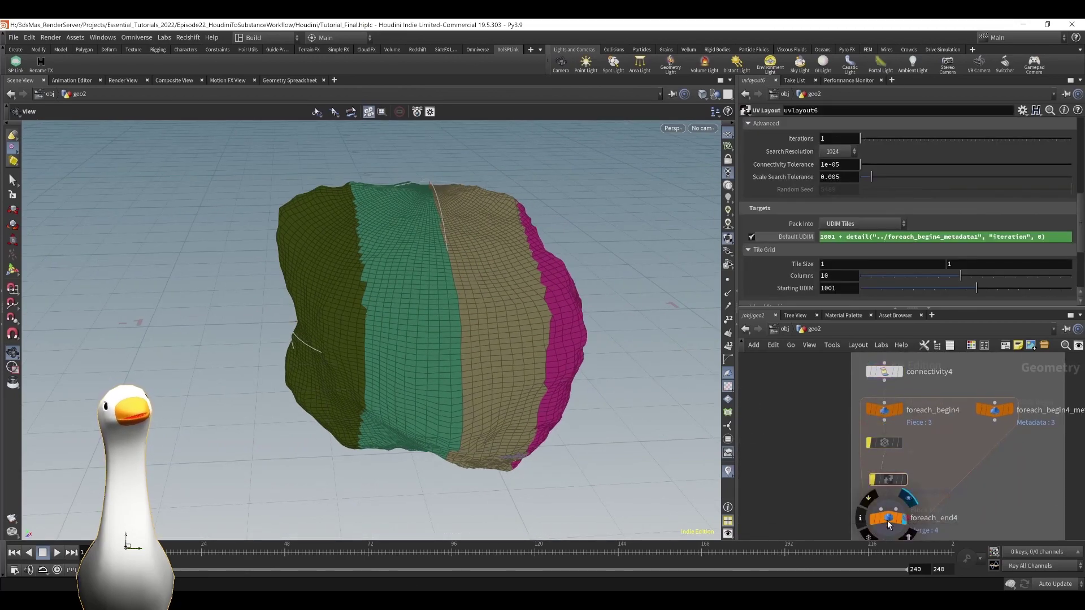
{"action": "left_click", "coordinate": [887, 520]}
Preview the isolated rock piece with Single Pass on foreach_end4 and turn Single Pass off again.
{"action": "left_click", "coordinate": [751, 228]}
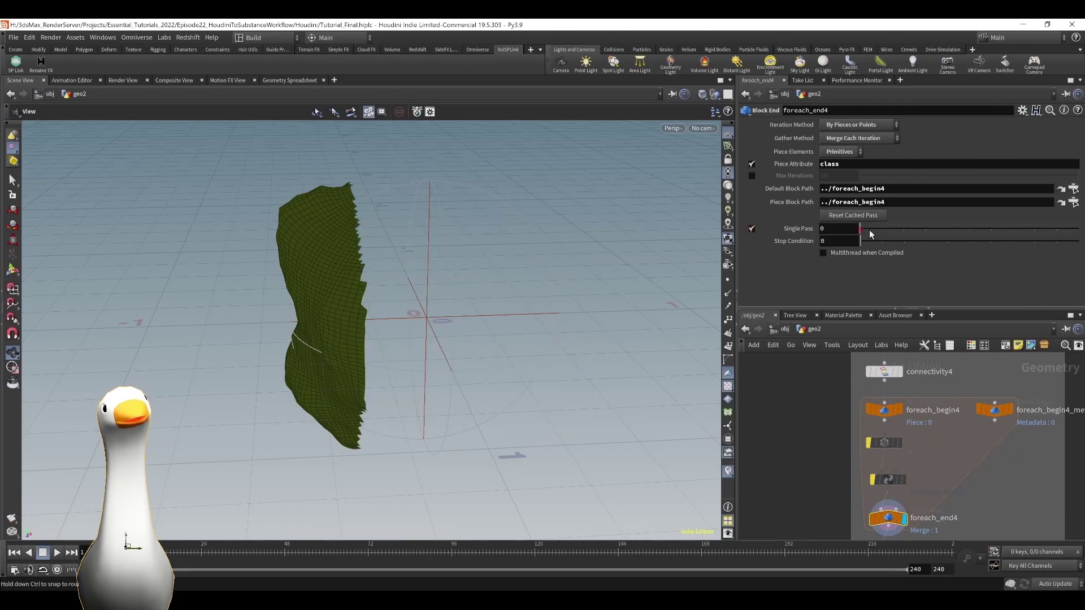
{"action": "mouse_move", "coordinate": [869, 232]}
{"action": "left_mouse_down"}
{"action": "mouse_move", "coordinate": [919, 229]}
{"action": "mouse_move", "coordinate": [860, 234]}
{"action": "left_mouse_up"}
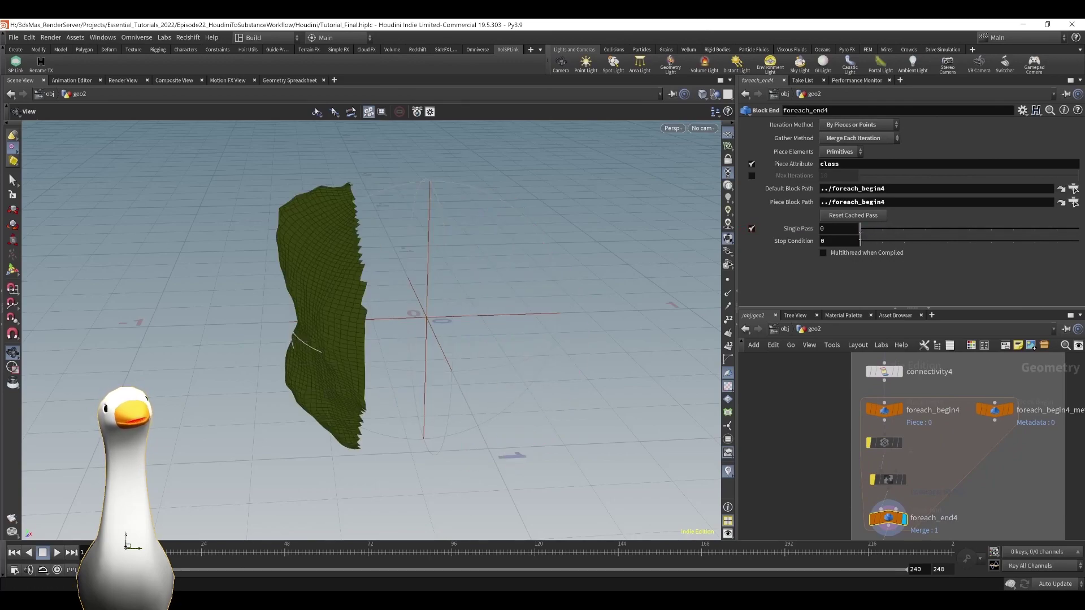
{"action": "left_click", "coordinate": [752, 228]}
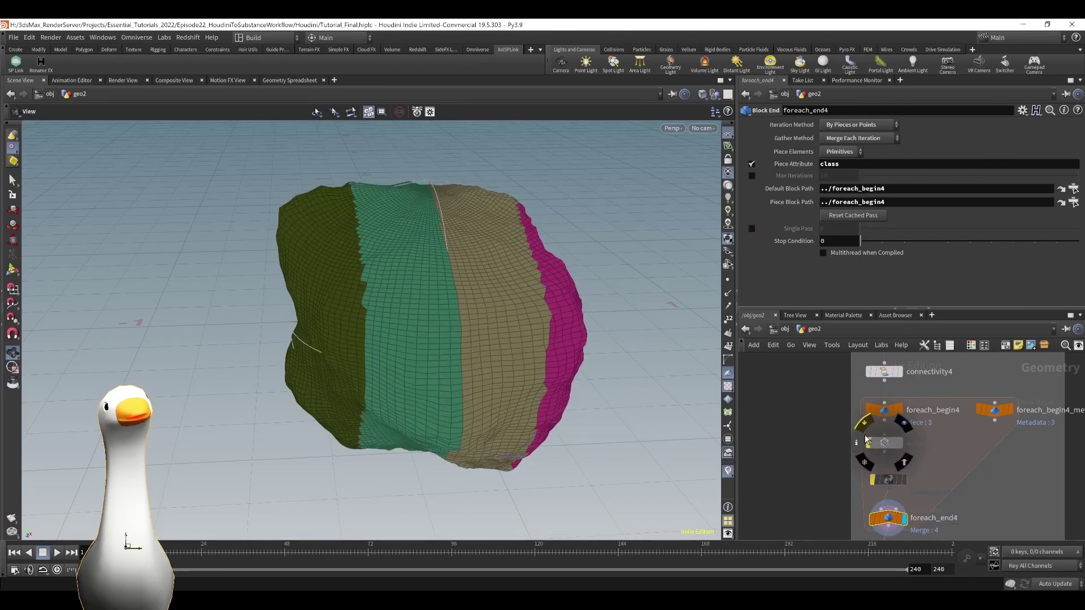
Re-enable autouv3 and inspect the individual pieces' UVs in the UV view with Single Pass turned on.
{"action": "key", "text": "q"}
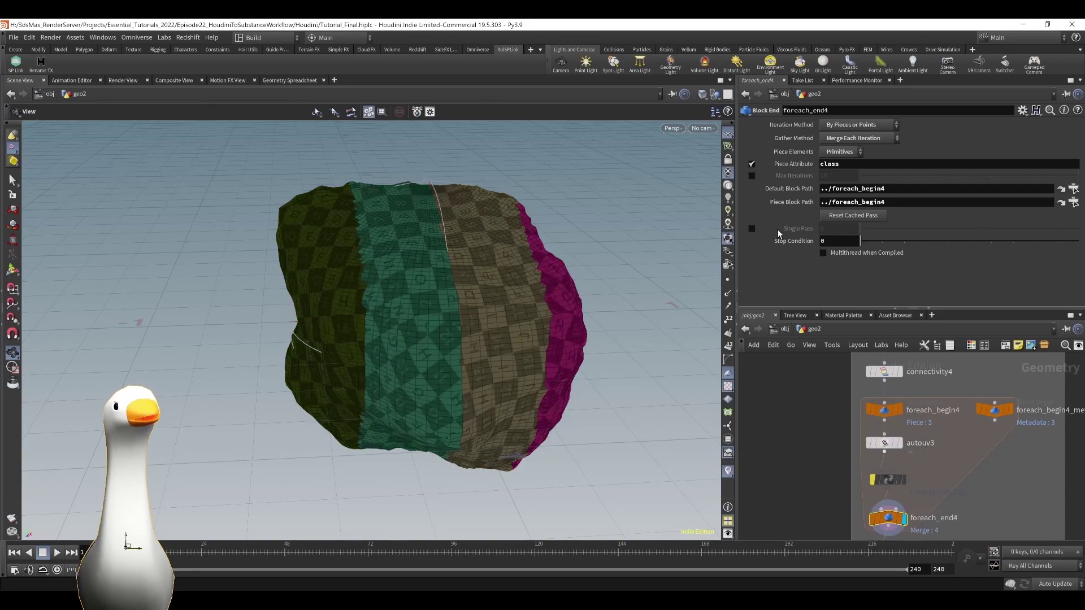
{"action": "left_click", "coordinate": [752, 229]}
{"action": "left_click_drag", "start_coordinate": [531, 334], "coordinate": [562, 251]}
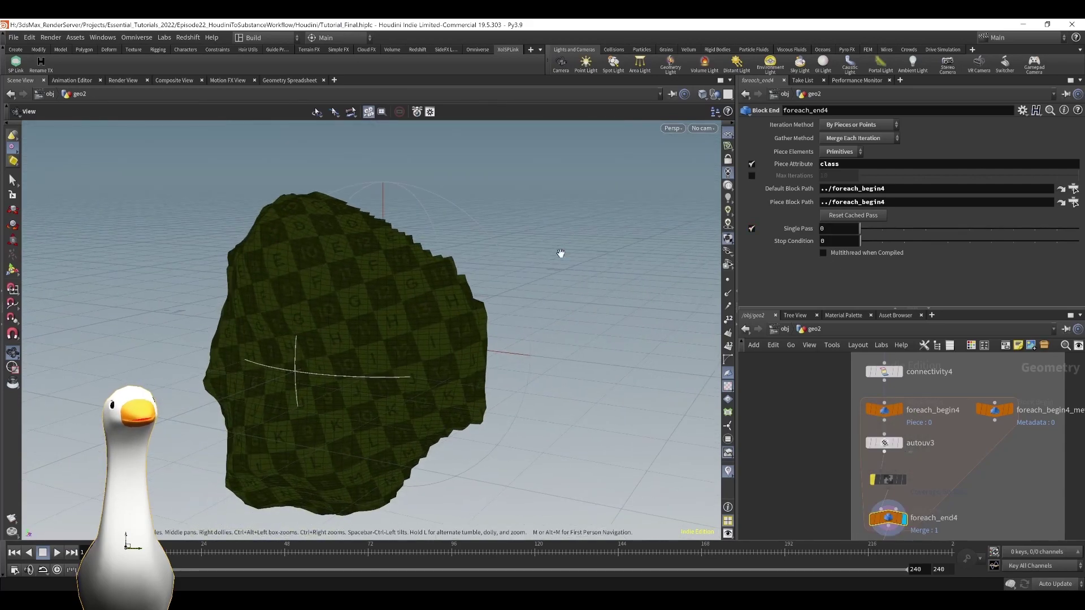
{"action": "key", "text": "space+5"}
{"action": "scroll", "coordinate": [163, 381], "scroll_direction": "up", "scroll_amount": 8}
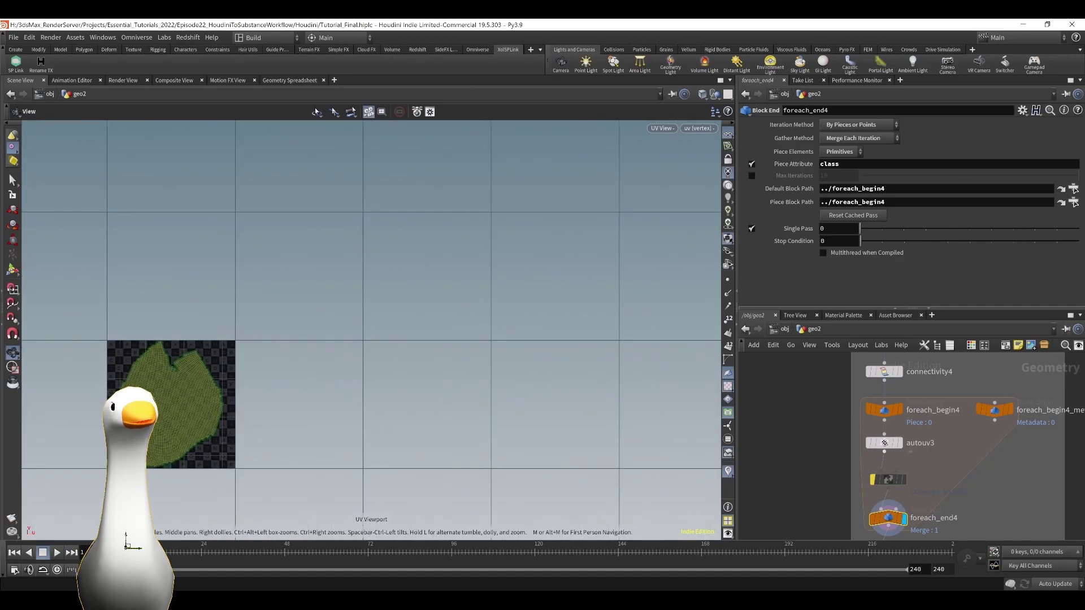
{"action": "middle_click_drag", "start_coordinate": [162, 381], "coordinate": [237, 314]}
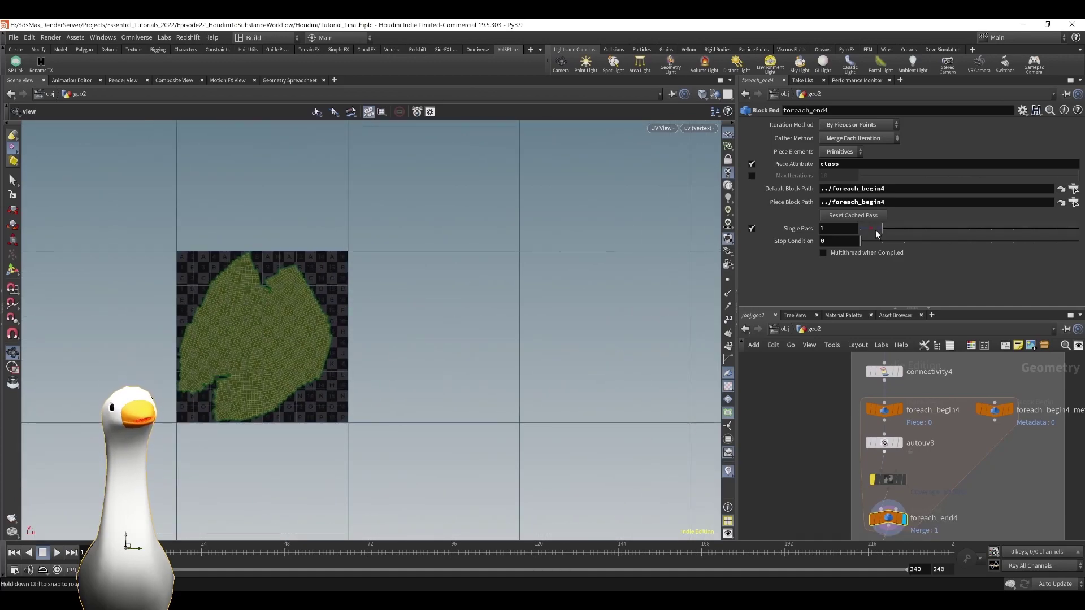
{"action": "left_click_drag", "start_coordinate": [876, 230], "coordinate": [832, 238]}
{"action": "key", "text": "space+1"}
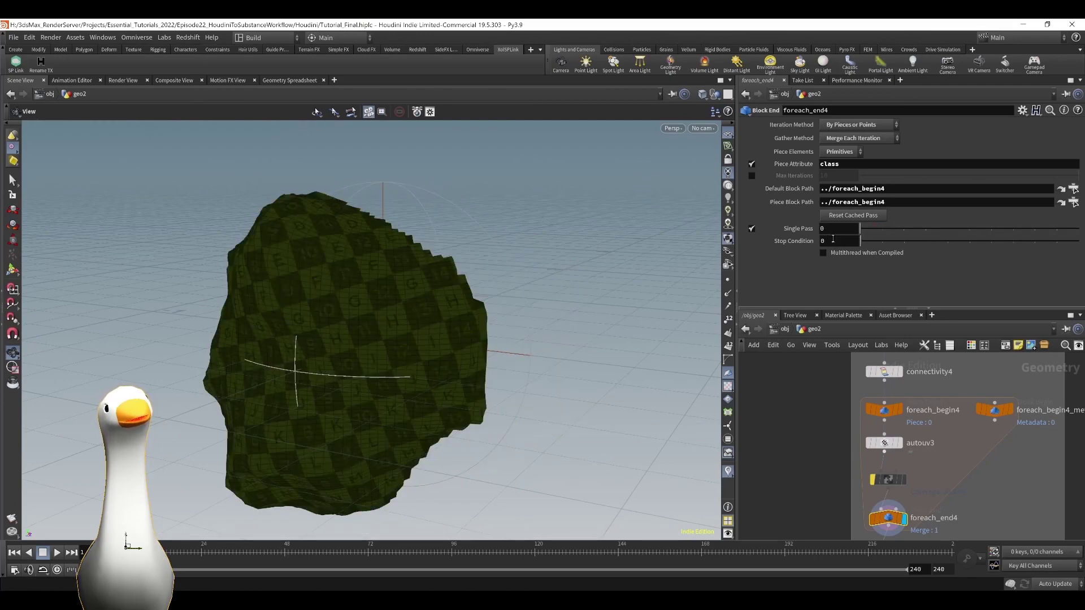
Re-enable uvlayout6 and turn off Single Pass on foreach_end4 to process all pieces.
{"action": "middle_click_drag", "start_coordinate": [887, 482], "coordinate": [917, 442]}
{"action": "left_click", "coordinate": [917, 442]}
{"action": "left_click", "coordinate": [916, 487]}
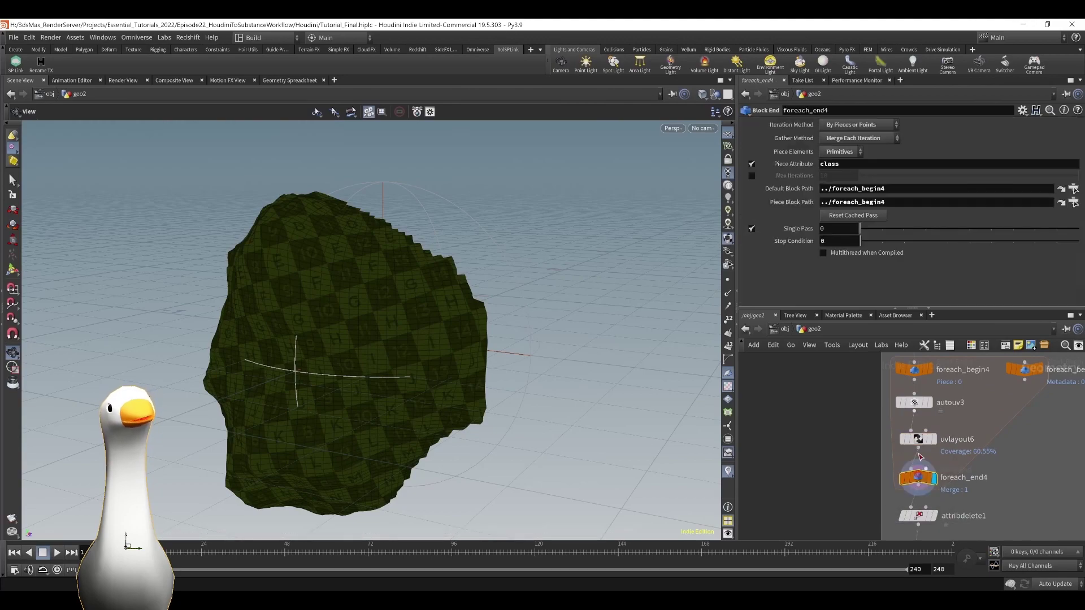
{"action": "left_click", "coordinate": [752, 228]}
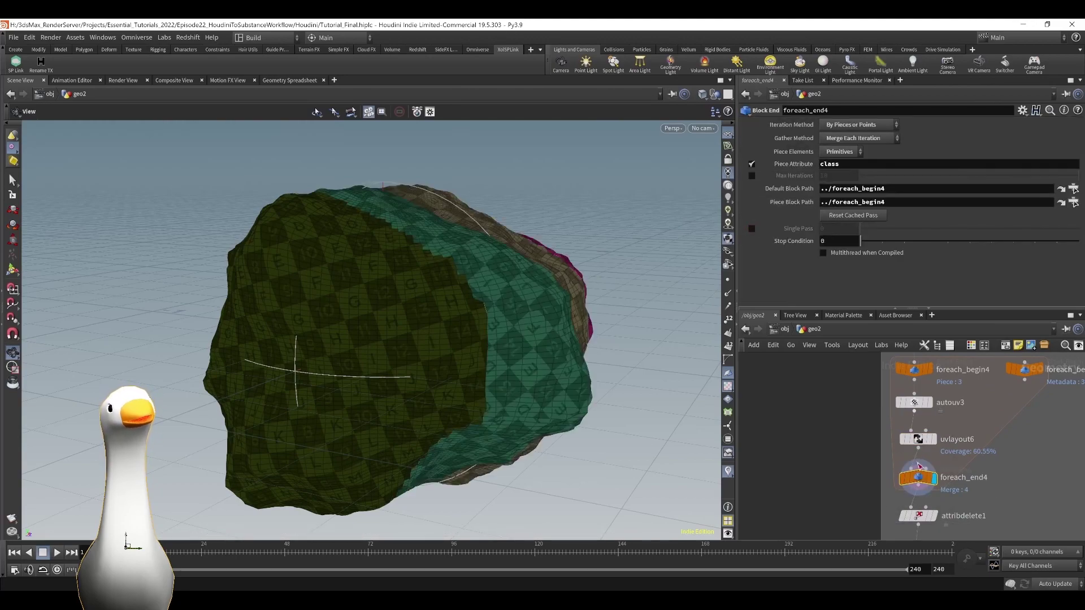
Examine how the pieces' UV islands are distributed across the UDIM tiles and return to the perspective view.
{"action": "key", "text": "space+5"}
{"action": "scroll", "coordinate": [444, 265], "scroll_direction": "down", "scroll_amount": 2}
{"action": "middle_click_drag", "start_coordinate": [435, 231], "coordinate": [399, 228]}
{"action": "scroll", "coordinate": [419, 237], "scroll_direction": "down", "scroll_amount": 2}
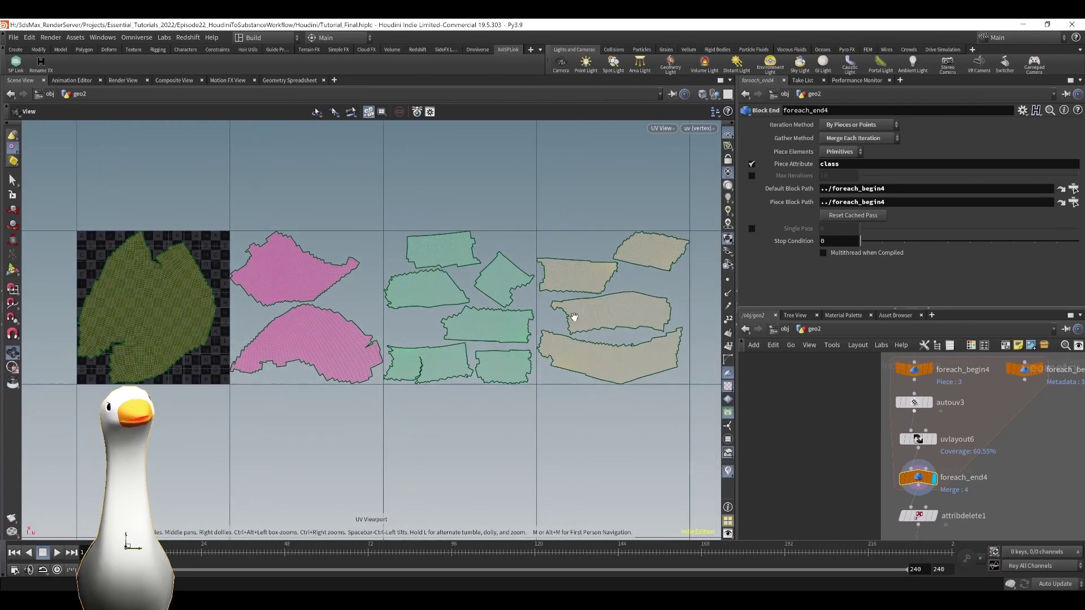
{"action": "key", "text": "space+1"}
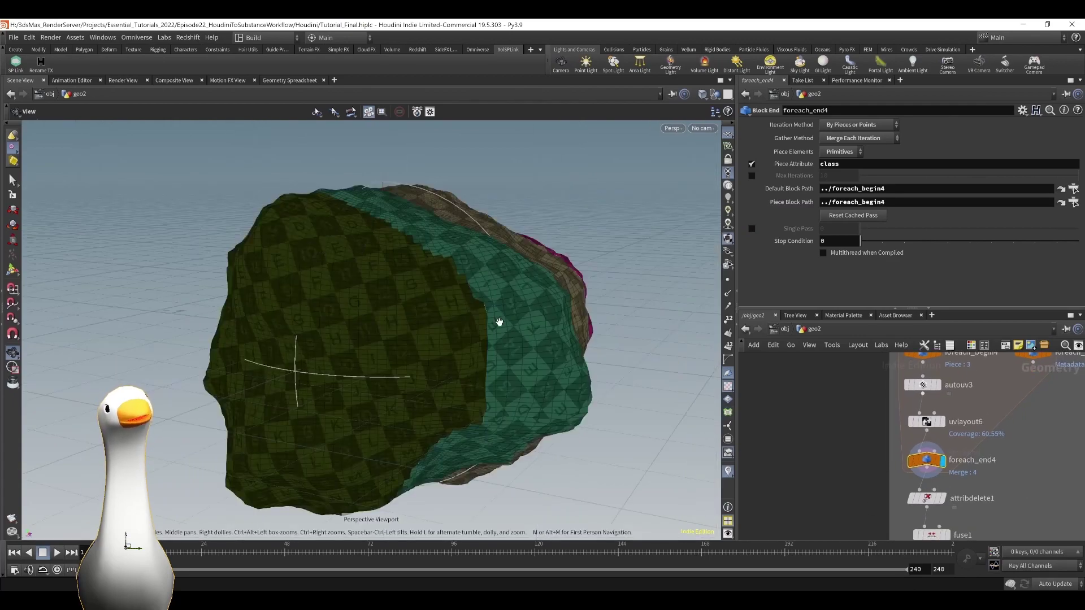
Display the attribdelete1 node's result and inspect the rock with its colour attribute removed.
{"action": "left_click", "coordinate": [942, 498]}
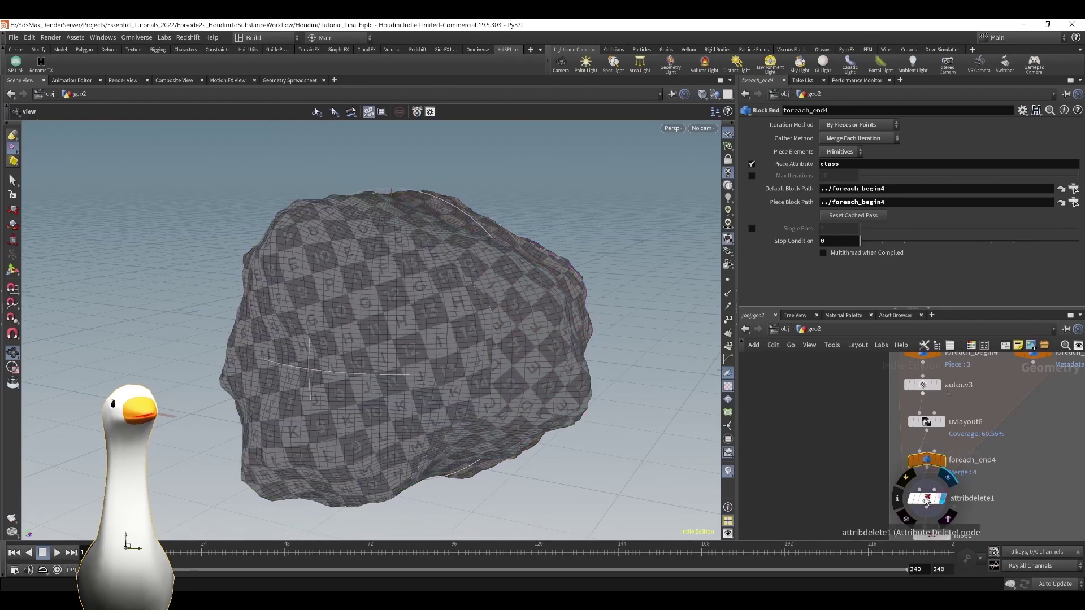
{"action": "mouse_move", "coordinate": [524, 285]}
{"action": "left_mouse_down"}
{"action": "mouse_move", "coordinate": [552, 296]}
{"action": "mouse_move", "coordinate": [516, 308]}
{"action": "mouse_move", "coordinate": [494, 362]}
{"action": "left_mouse_up"}
{"action": "key", "text": "w"}
{"action": "key", "text": "w"}
{"action": "middle_click_drag", "start_coordinate": [933, 511], "coordinate": [948, 432]}
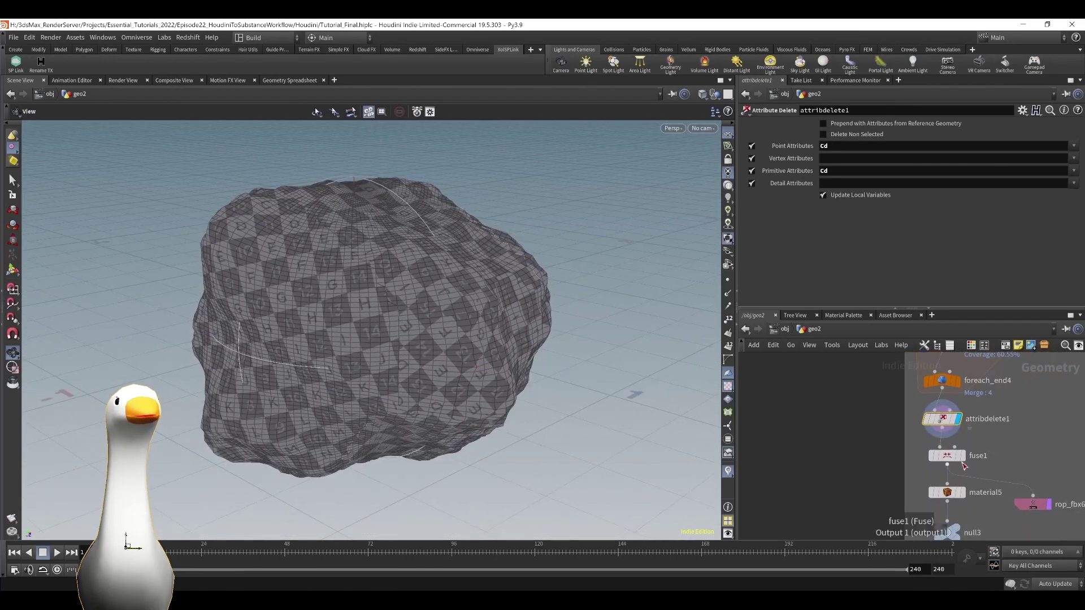
Display the fuse1 result, bypass material5 and set null3 as the displayed output of the rock network.
{"action": "left_click", "coordinate": [960, 459]}
{"action": "left_click", "coordinate": [960, 462]}
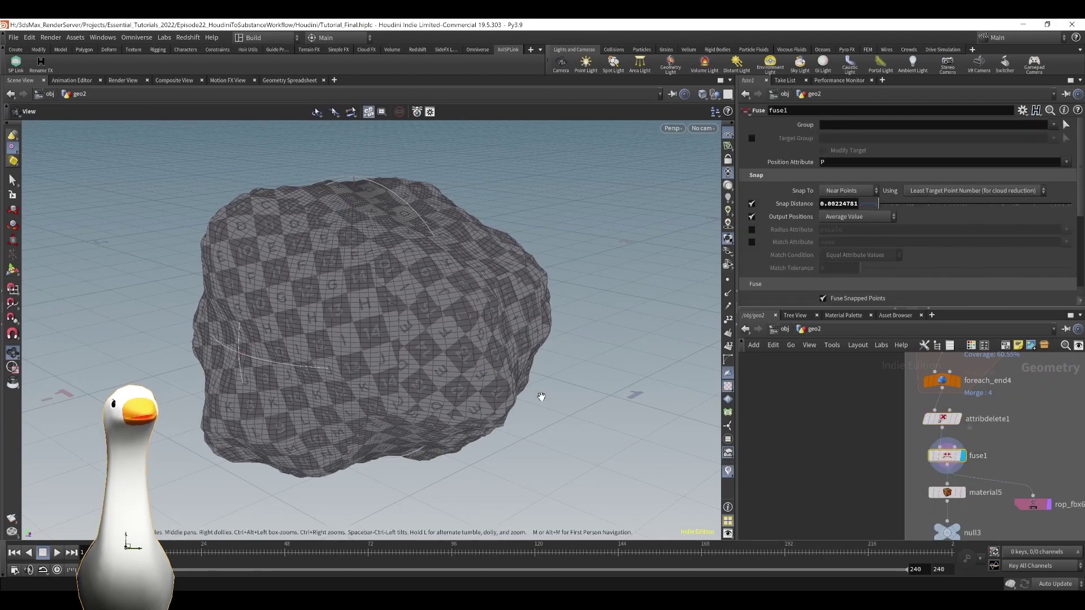
{"action": "middle_click_drag", "start_coordinate": [1030, 479], "coordinate": [957, 434]}
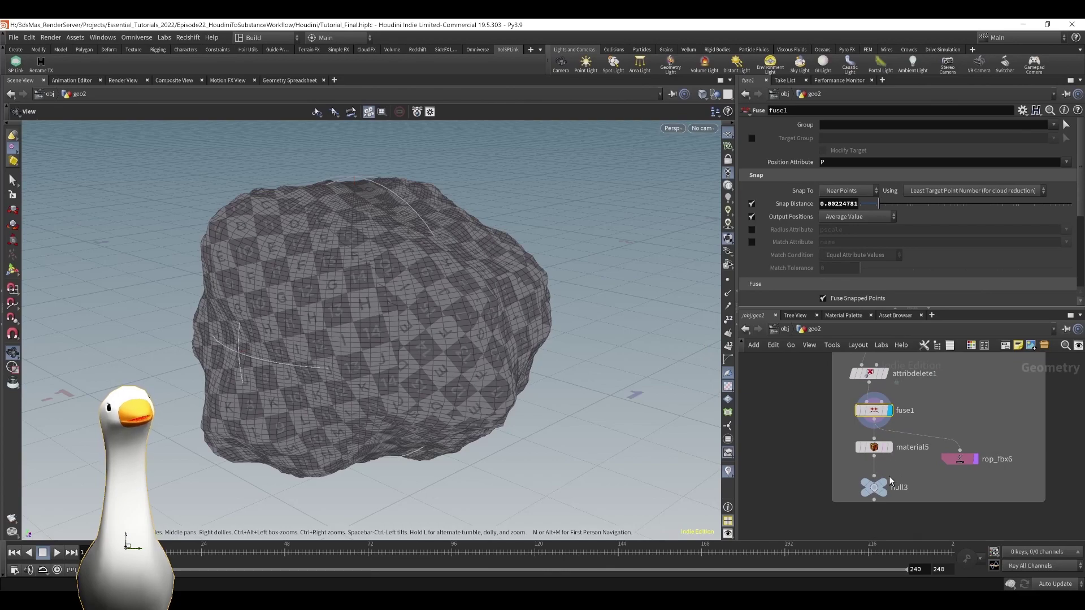
{"action": "left_click", "coordinate": [864, 487]}
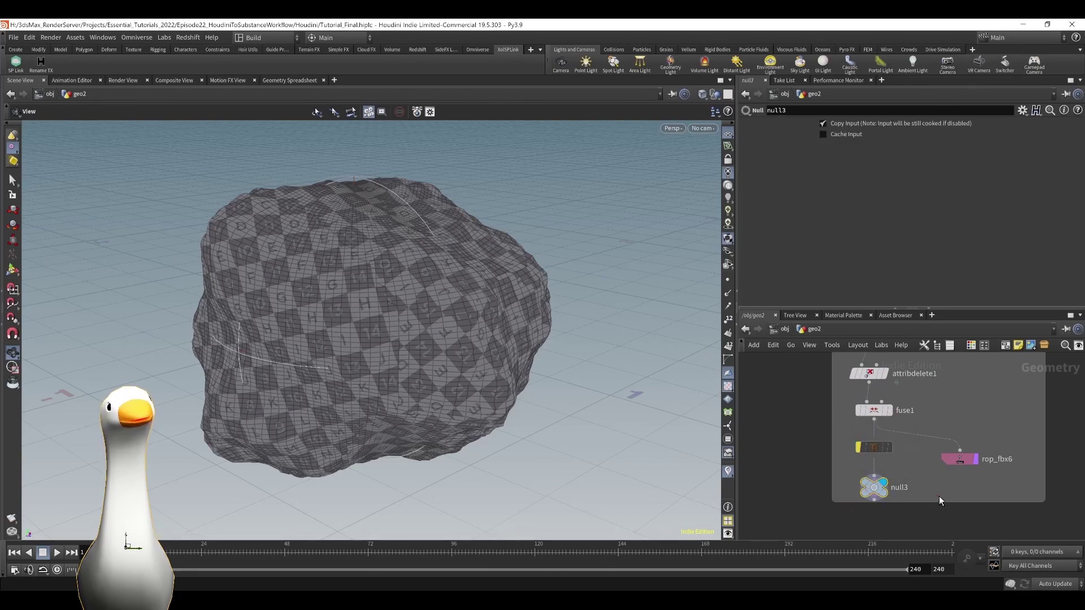
Send the rock to Substance 3D Painter through the Xolotl SP Link with the workflow set to UDIMs.
{"action": "left_click", "coordinate": [15, 66]}
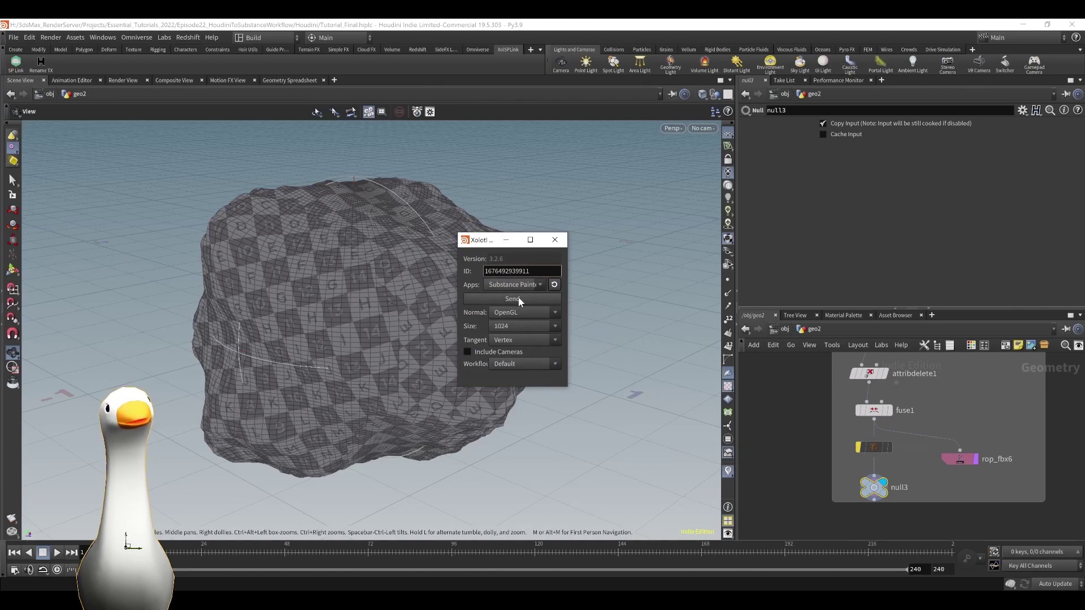
{"action": "left_click", "coordinate": [524, 363]}
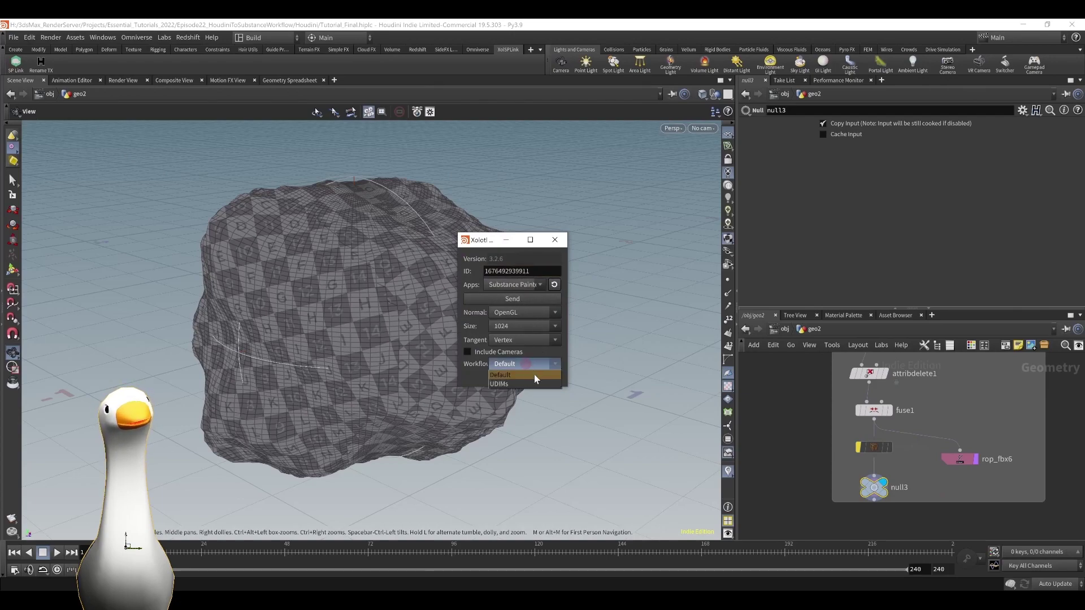
{"action": "left_click", "coordinate": [534, 374]}
{"action": "left_click", "coordinate": [513, 299]}
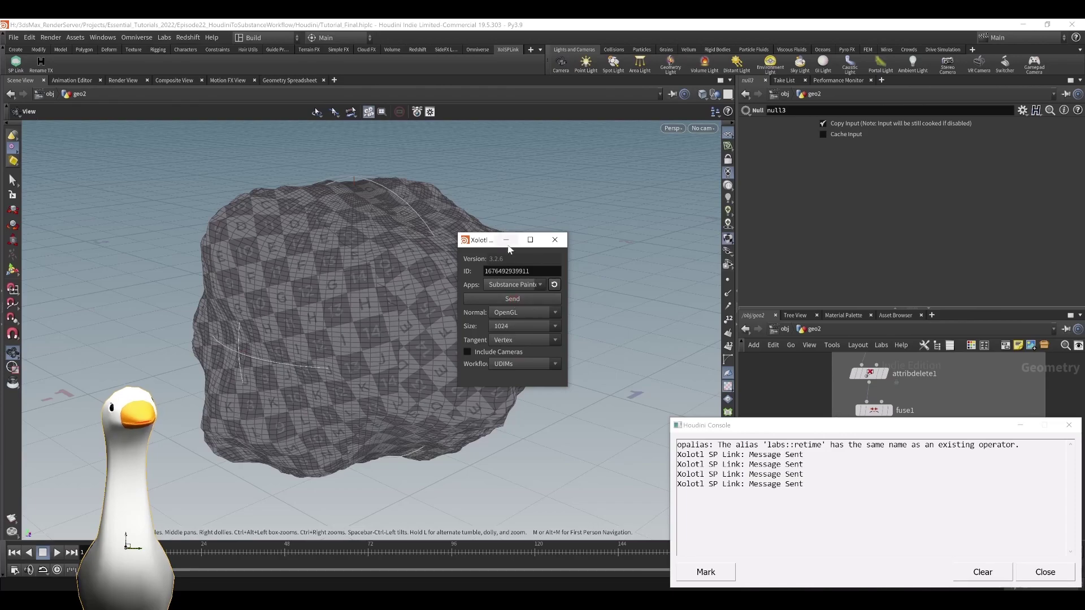
{"action": "left_click_drag", "start_coordinate": [500, 239], "coordinate": [75, 155]}
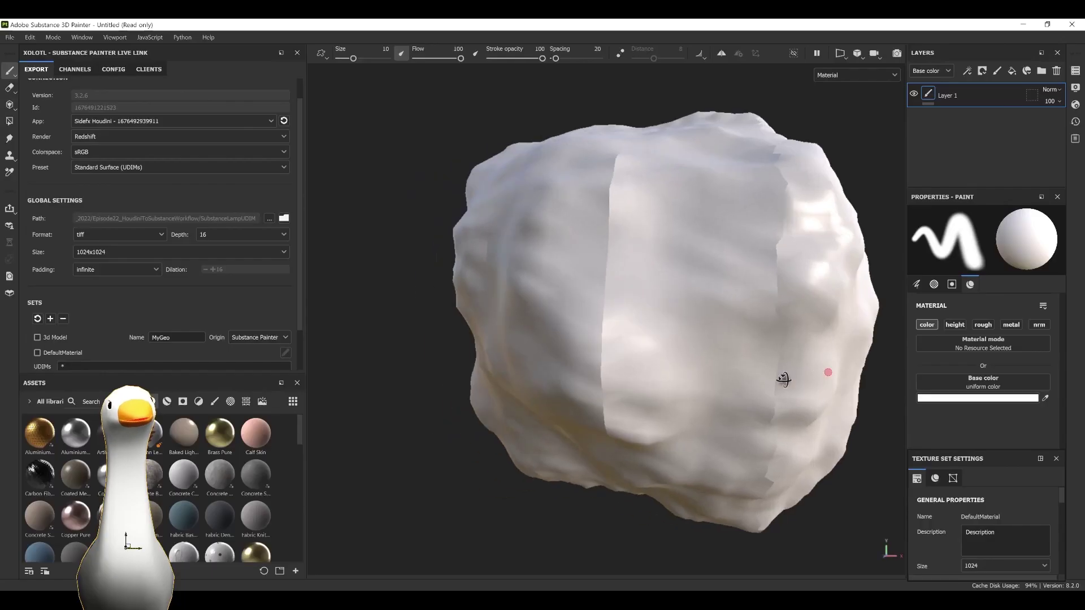
Examine the received rock in Substance 3D Painter with the 3D view and its UDIM tiles side by side.
{"action": "mouse_move", "coordinate": [780, 380]}
{"action": "left_mouse_down", "text": "alt"}
{"action": "mouse_move", "coordinate": [615, 315]}
{"action": "mouse_move", "coordinate": [502, 339]}
{"action": "mouse_move", "coordinate": [605, 351]}
{"action": "mouse_move", "coordinate": [644, 383]}
{"action": "mouse_move", "coordinate": [712, 347]}
{"action": "mouse_move", "coordinate": [622, 348]}
{"action": "left_mouse_up", "text": "alt"}
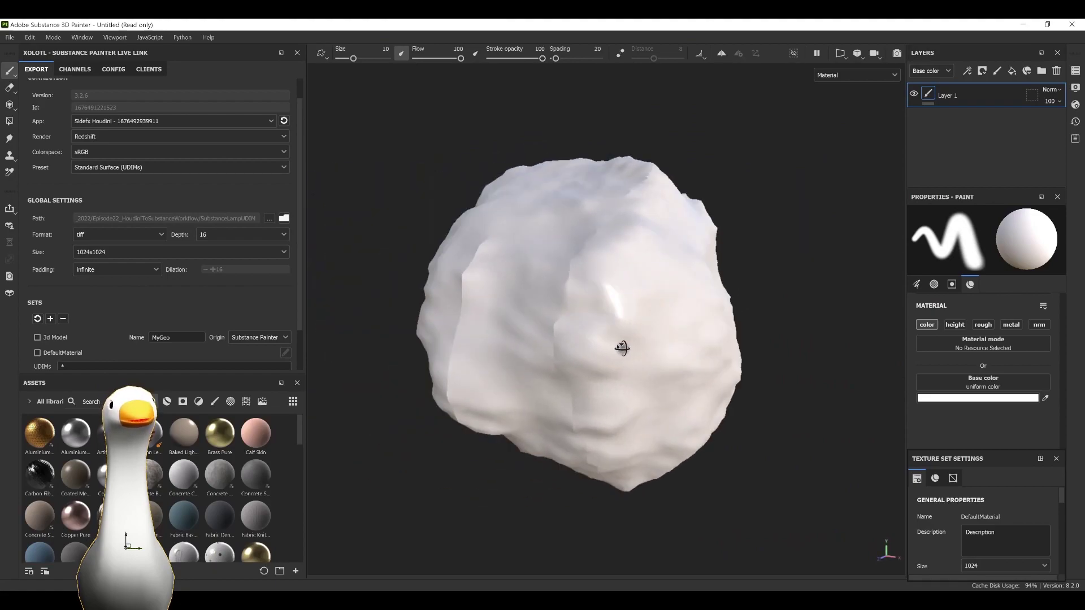
{"action": "key", "text": "F1"}
{"action": "scroll", "coordinate": [780, 308], "scroll_direction": "down", "scroll_amount": 2}
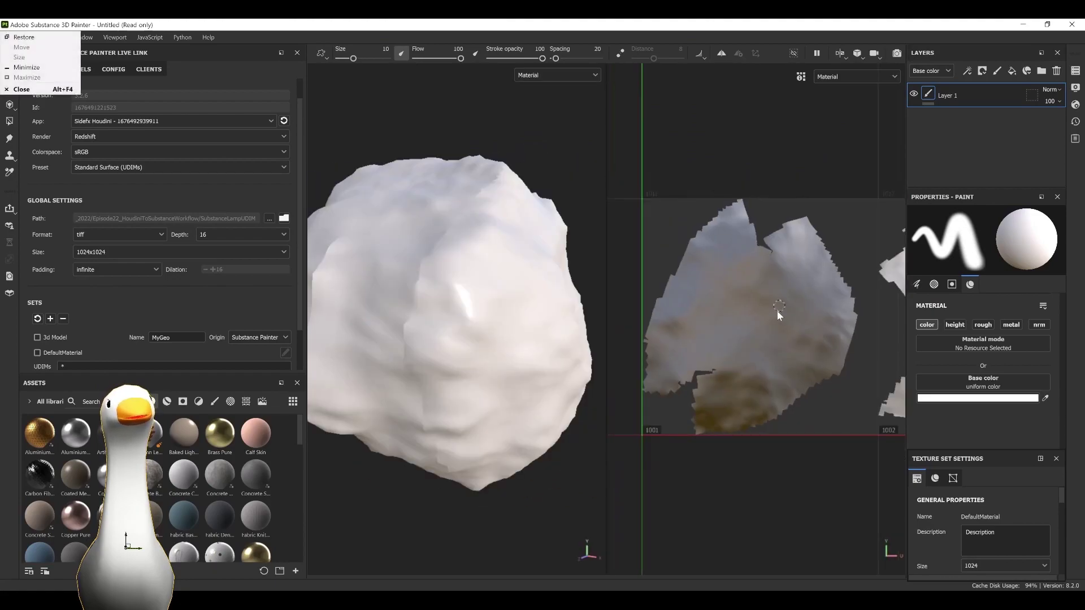
{"action": "mouse_move", "coordinate": [819, 231]}
{"action": "right_mouse_down", "text": "alt"}
{"action": "mouse_move", "coordinate": [755, 177]}
{"action": "mouse_move", "coordinate": [692, 170]}
{"action": "right_mouse_up", "text": "alt"}
{"action": "middle_click_drag", "start_coordinate": [808, 168], "coordinate": [637, 170], "text": "alt"}
{"action": "mouse_move", "coordinate": [750, 184]}
{"action": "middle_mouse_down", "text": "alt"}
{"action": "mouse_move", "coordinate": [586, 178]}
{"action": "mouse_move", "coordinate": [705, 162]}
{"action": "middle_mouse_up", "text": "alt"}
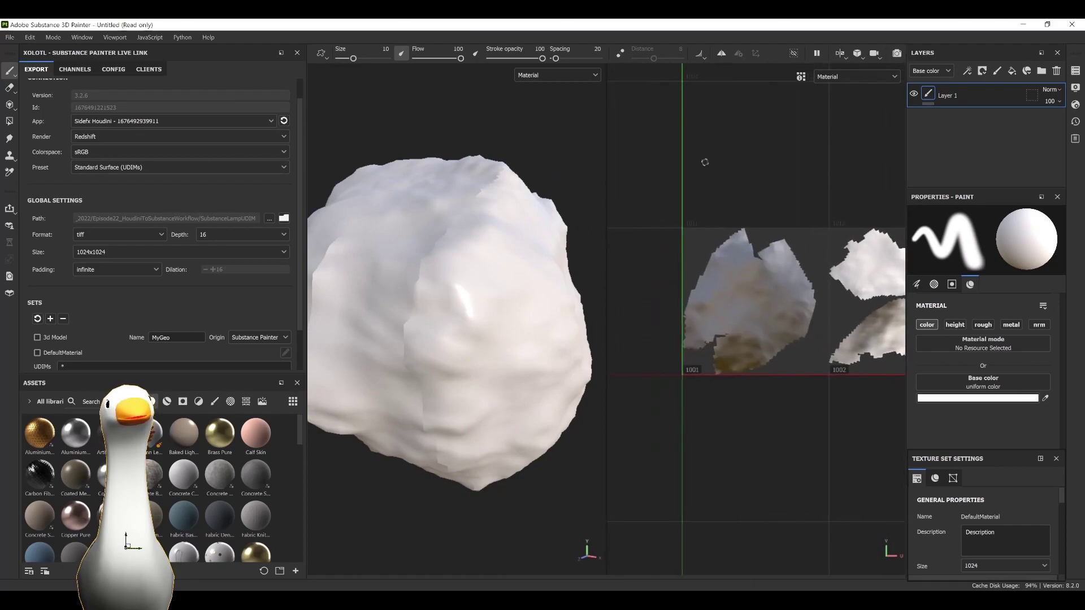
{"action": "middle_click_drag", "start_coordinate": [414, 167], "coordinate": [433, 167]}
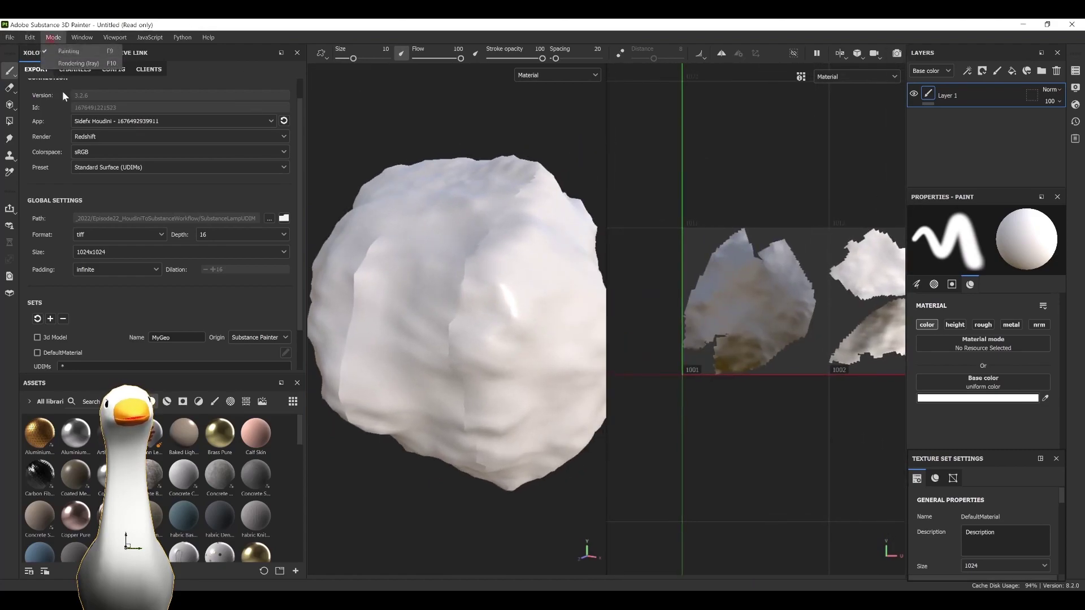
Bake the selected mesh maps with a 1024 output size and check the seams on the rock.
{"action": "mouse_move", "coordinate": [29, 37]}
{"action": "left_click", "coordinate": [51, 112]}
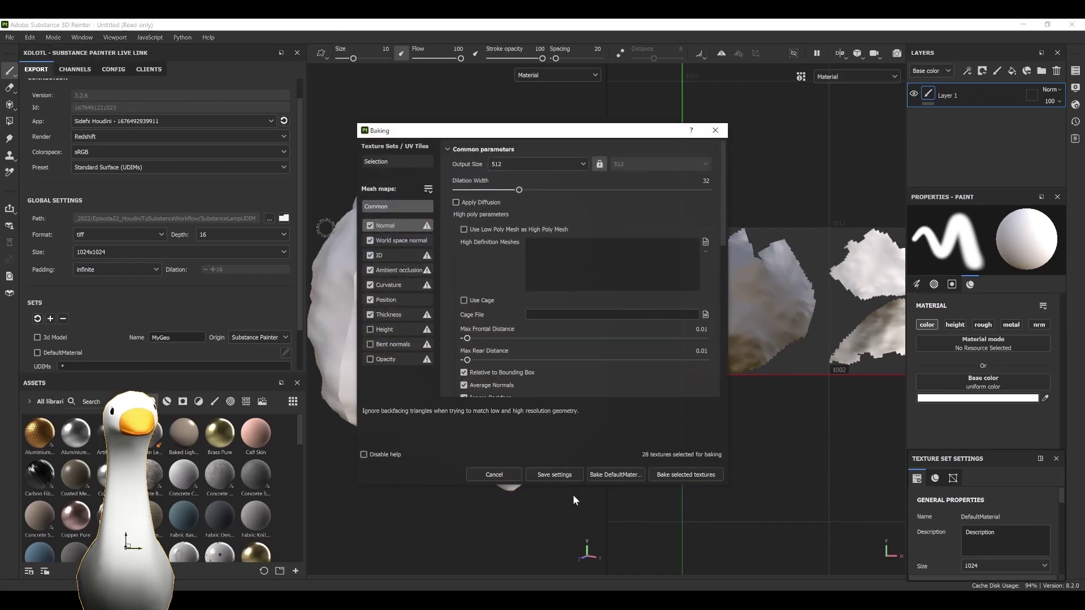
{"action": "left_click", "coordinate": [492, 164]}
{"action": "left_click", "coordinate": [506, 228]}
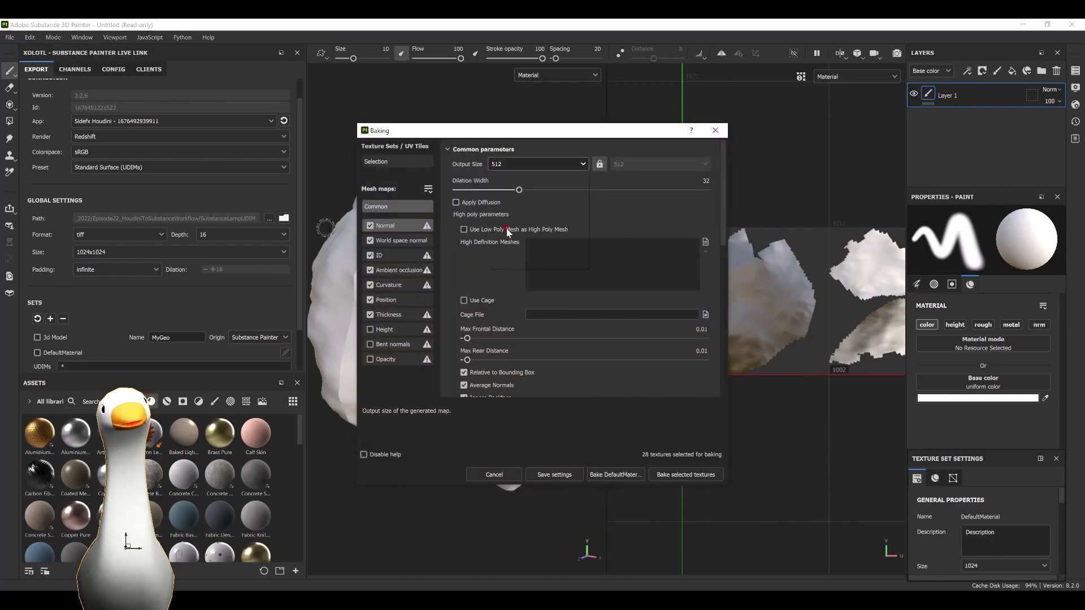
{"action": "left_click", "coordinate": [681, 474]}
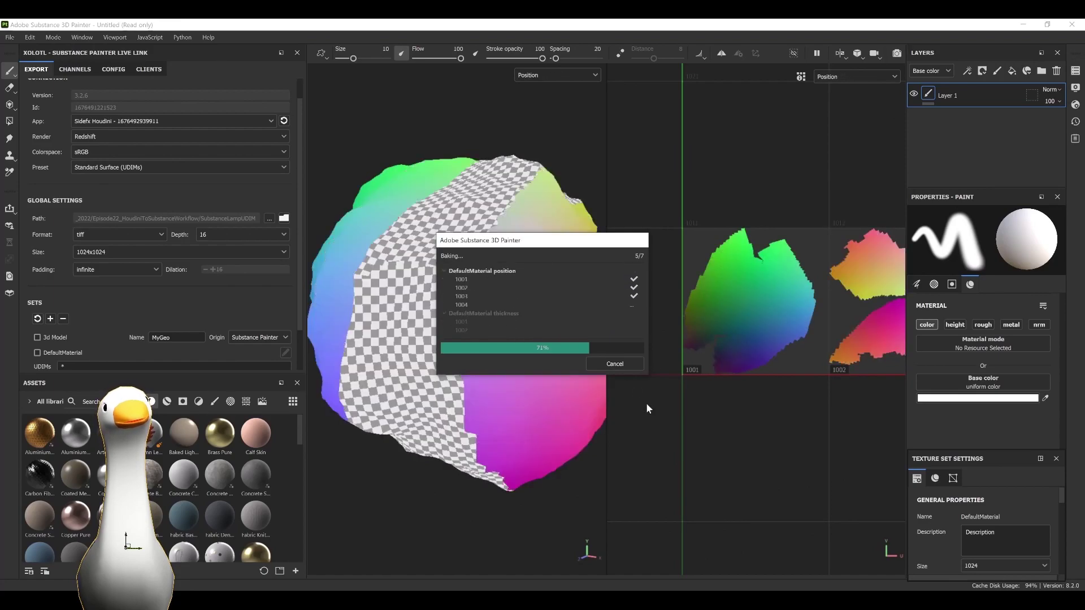
{"action": "left_click", "coordinate": [614, 363]}
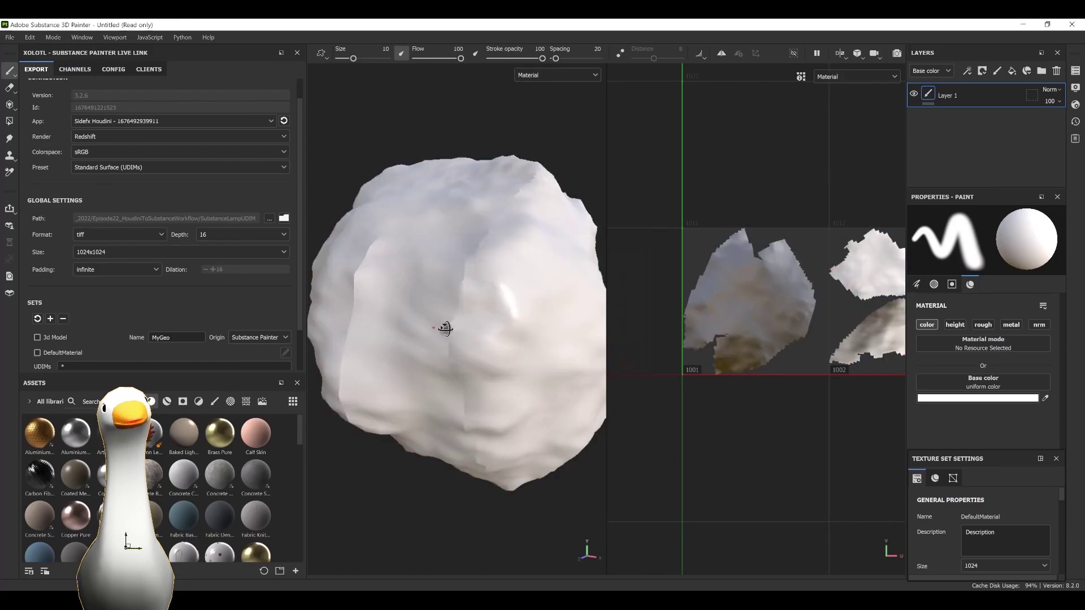
{"action": "left_click_drag", "start_coordinate": [443, 319], "coordinate": [406, 262], "text": "alt"}
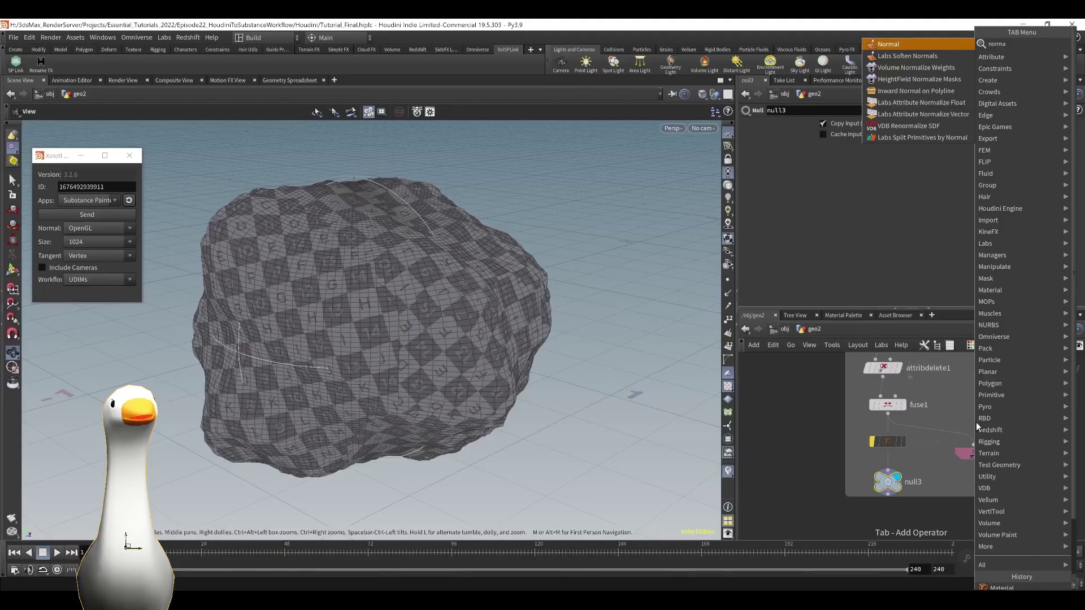
In Houdini, insert a Normal node between fuse1 and material5, delete rop_fbx6 and display the new node.
{"action": "left_click", "coordinate": [975, 422]}
{"action": "left_click", "coordinate": [889, 424]}
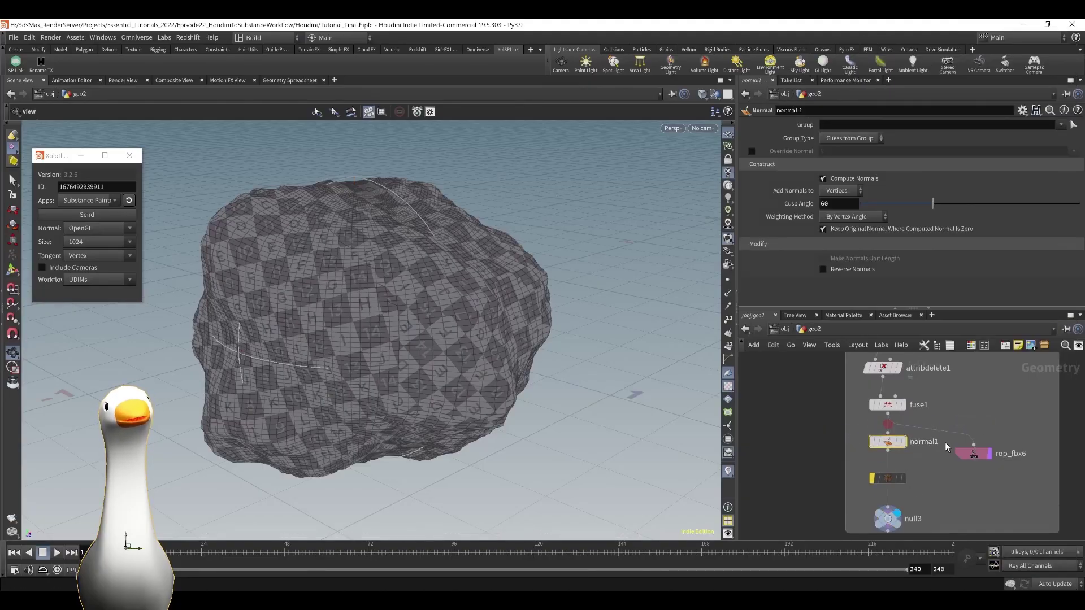
{"action": "key", "text": "Delete"}
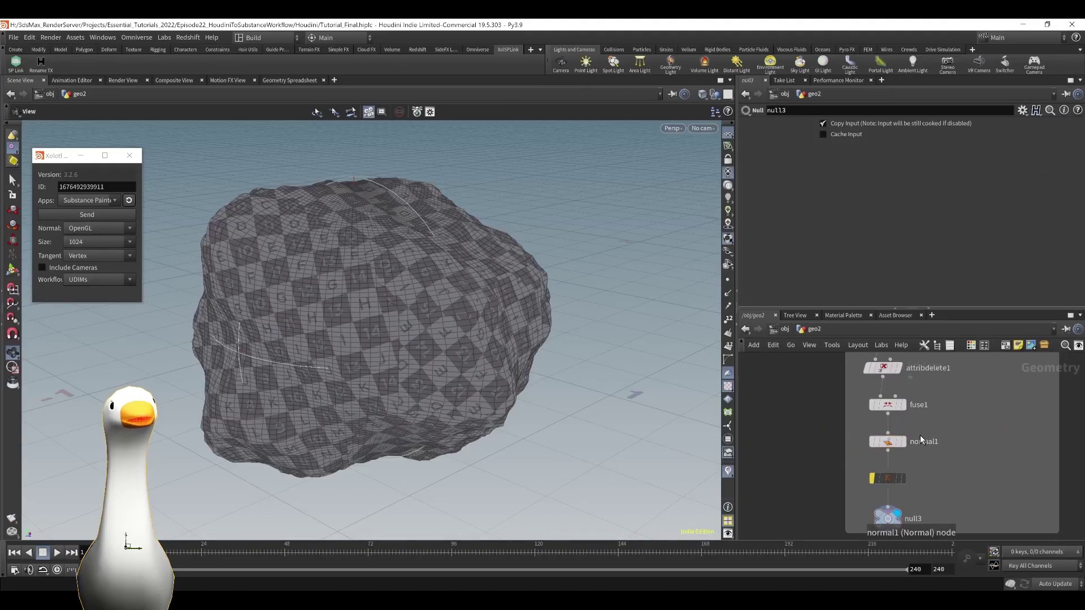
{"action": "left_click", "coordinate": [906, 450]}
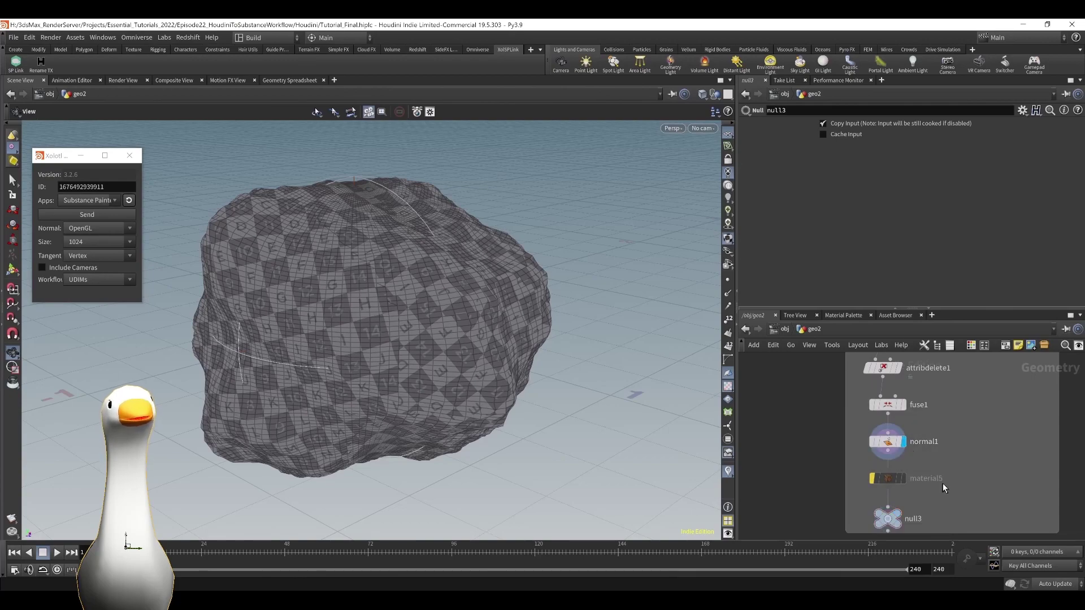
Display null3 again and resend the rock to Substance 3D Painter, checking its shading there.
{"action": "left_click", "coordinate": [901, 520]}
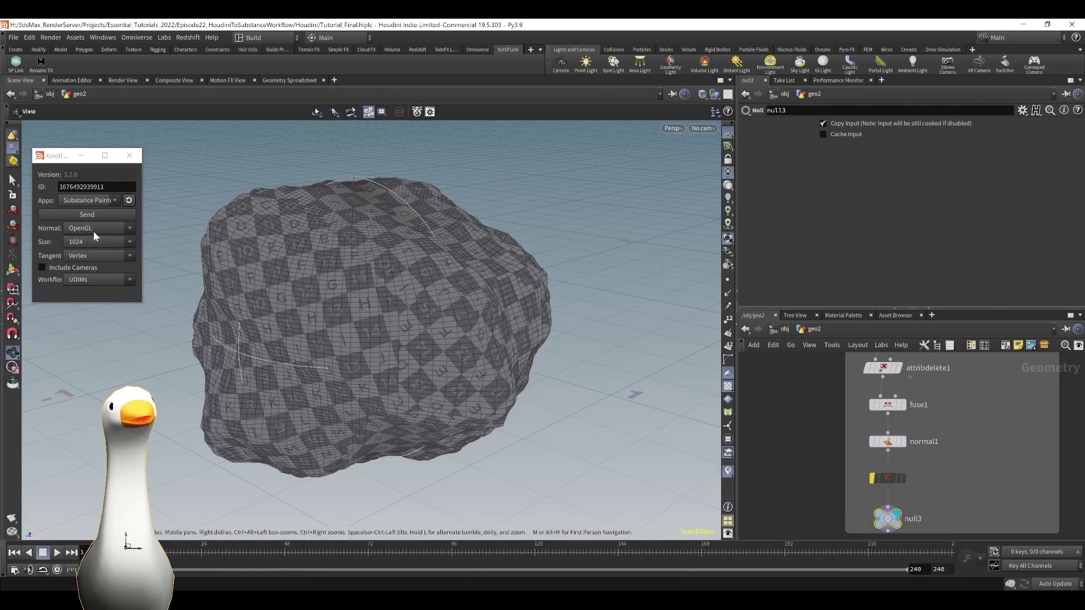
{"action": "left_click", "coordinate": [75, 220]}
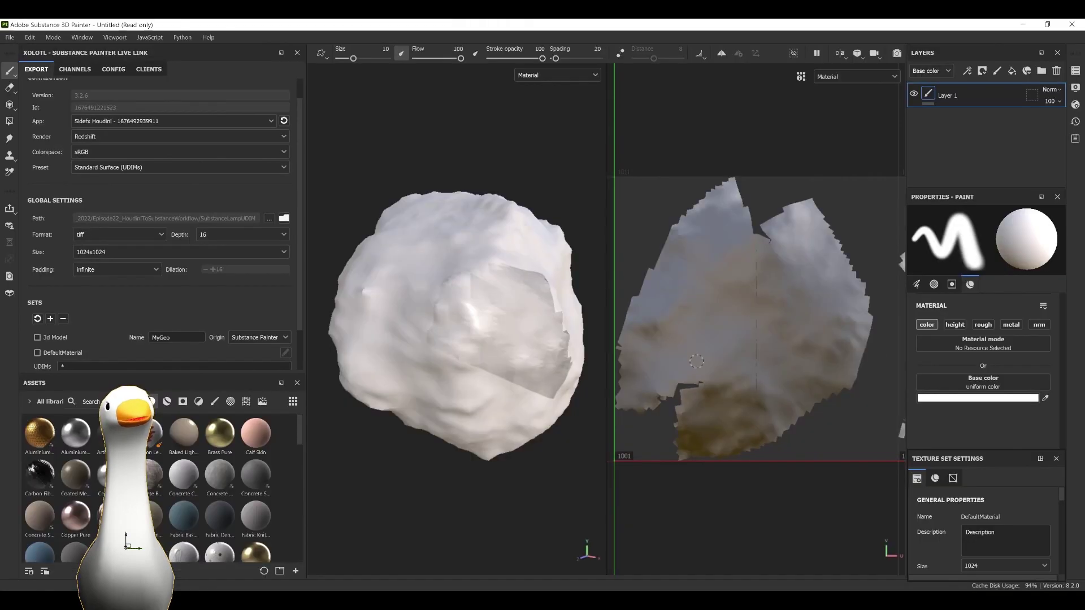
{"action": "mouse_move", "coordinate": [469, 322]}
{"action": "left_mouse_down", "text": "alt"}
{"action": "mouse_move", "coordinate": [529, 315]}
{"action": "mouse_move", "coordinate": [460, 325]}
{"action": "mouse_move", "coordinate": [495, 255]}
{"action": "left_mouse_up", "text": "alt"}
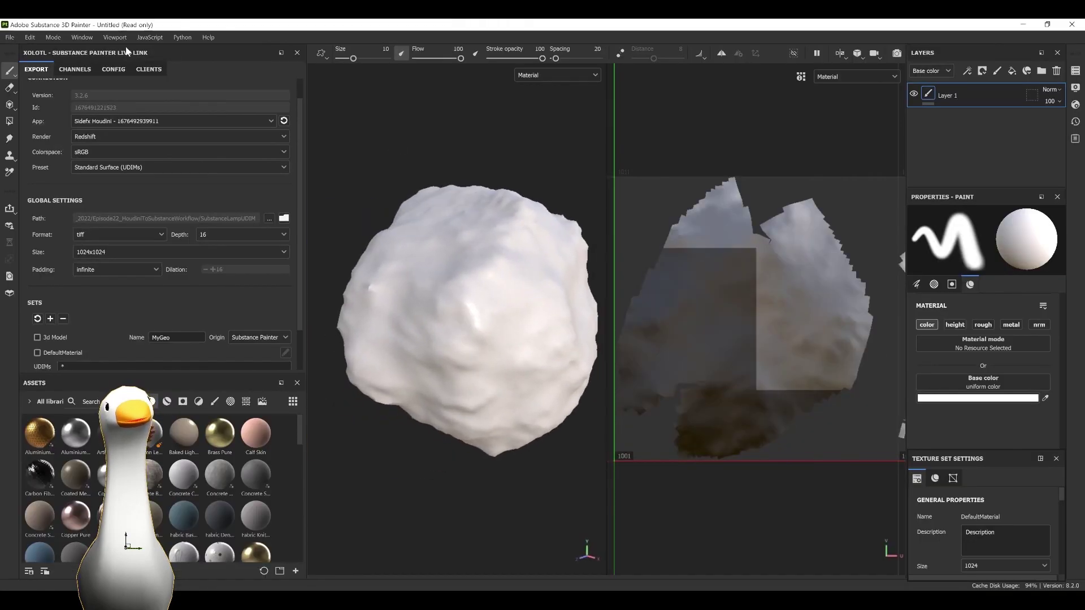
Rebake the selected mesh maps, inspect the rock and its UV tiles, and return to the 3D-only view.
{"action": "mouse_move", "coordinate": [30, 37]}
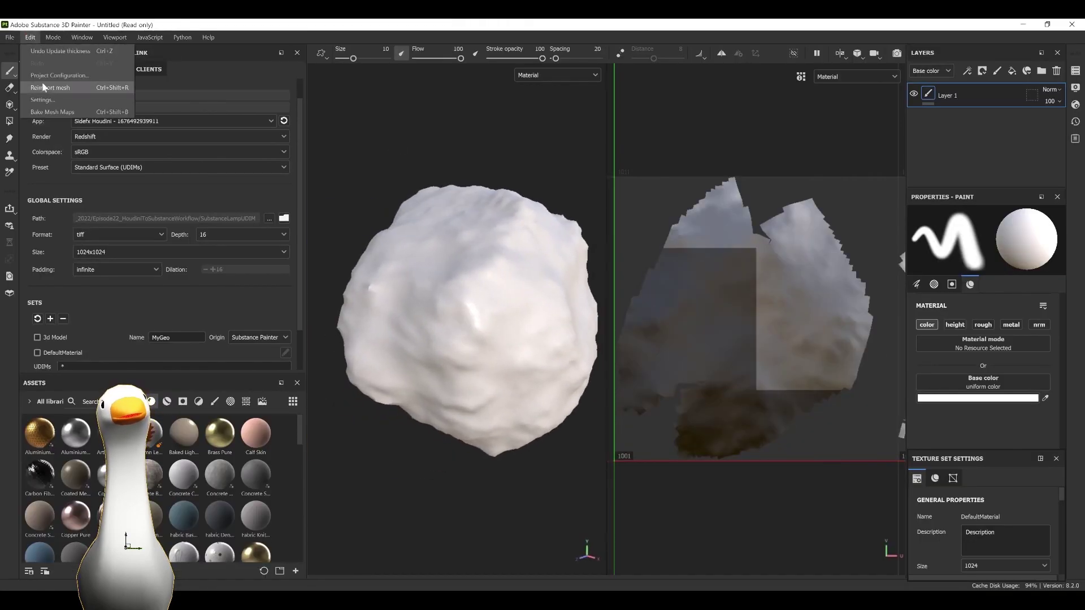
{"action": "left_click", "coordinate": [52, 111]}
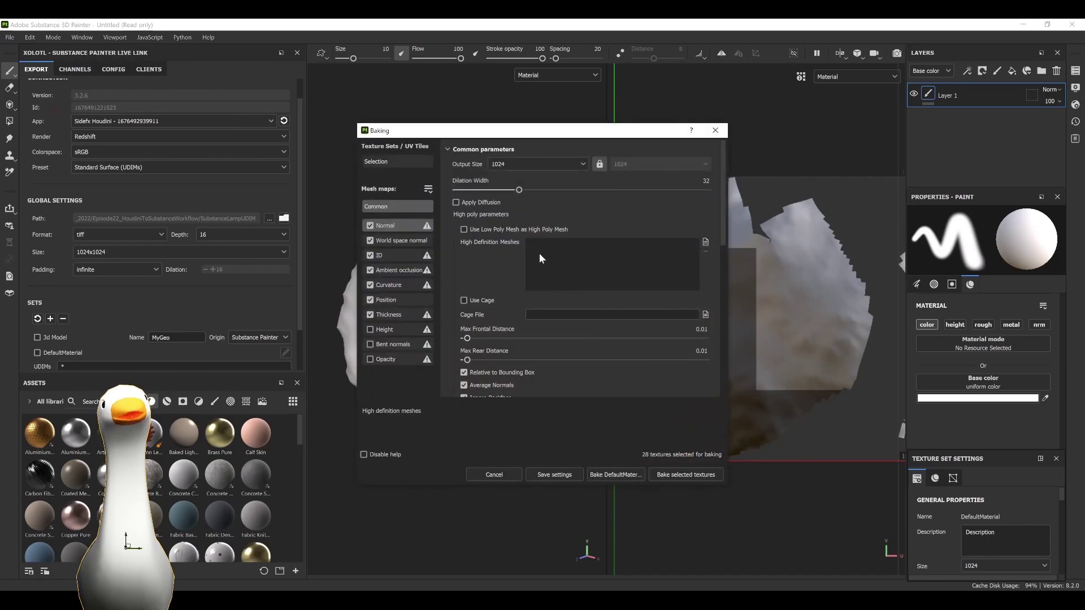
{"action": "left_click", "coordinate": [704, 473]}
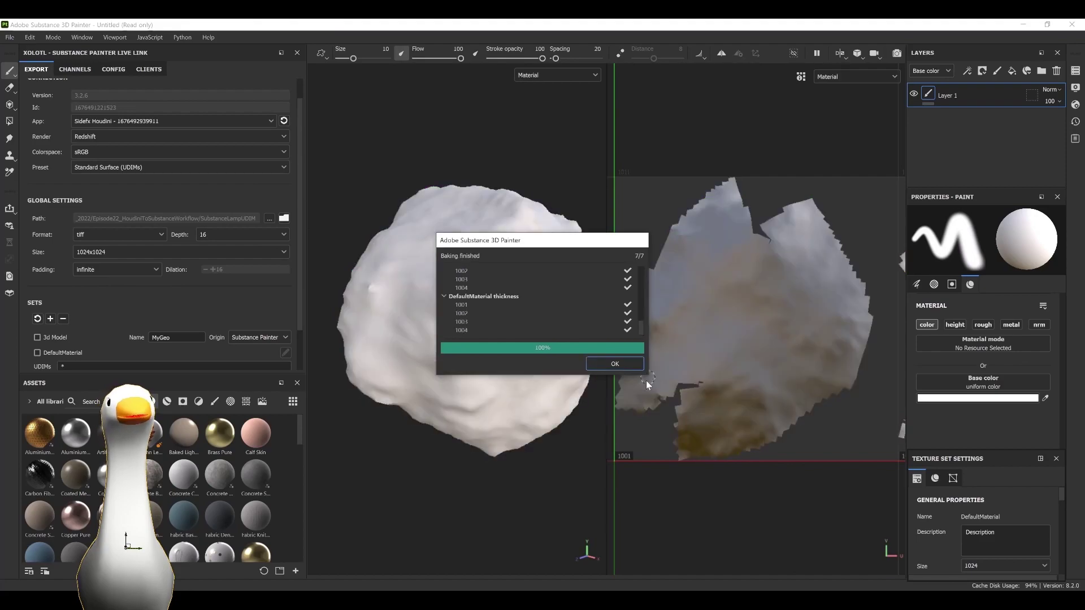
{"action": "left_click", "coordinate": [615, 364]}
{"action": "left_click_drag", "start_coordinate": [597, 363], "coordinate": [424, 342], "text": "alt"}
{"action": "middle_click_drag", "start_coordinate": [424, 342], "coordinate": [441, 346], "text": "alt"}
{"action": "left_click_drag", "start_coordinate": [441, 347], "coordinate": [447, 336], "text": "alt"}
{"action": "scroll", "coordinate": [801, 295], "scroll_direction": "down", "scroll_amount": 5}
{"action": "middle_click_drag", "start_coordinate": [801, 295], "coordinate": [823, 312], "text": "alt"}
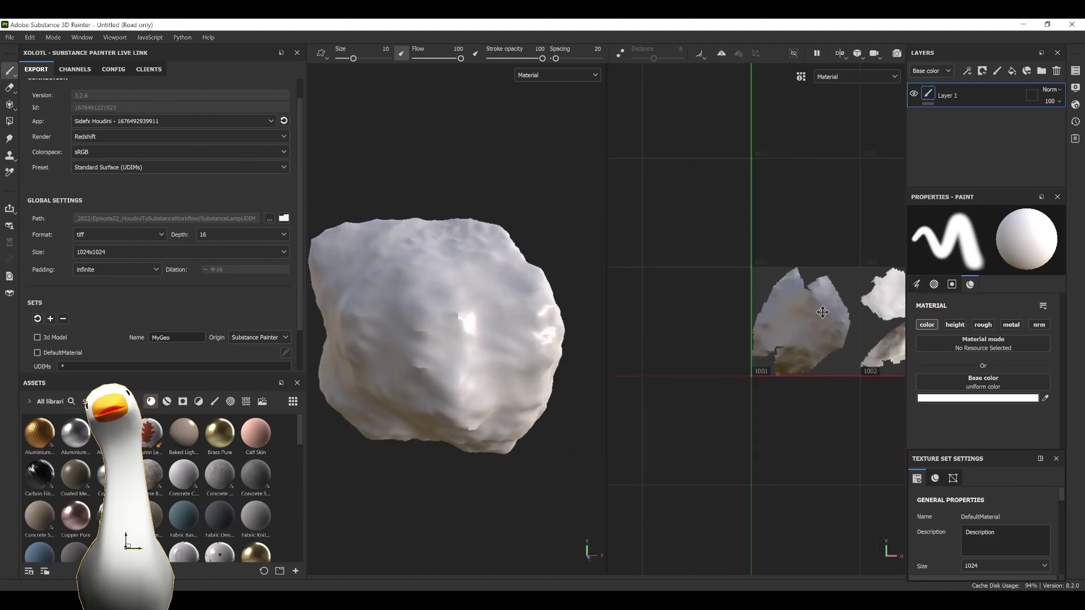
{"action": "key", "text": "F2"}
Try the copper oxidized smart material on the rock.
{"action": "left_click", "coordinate": [183, 401]}
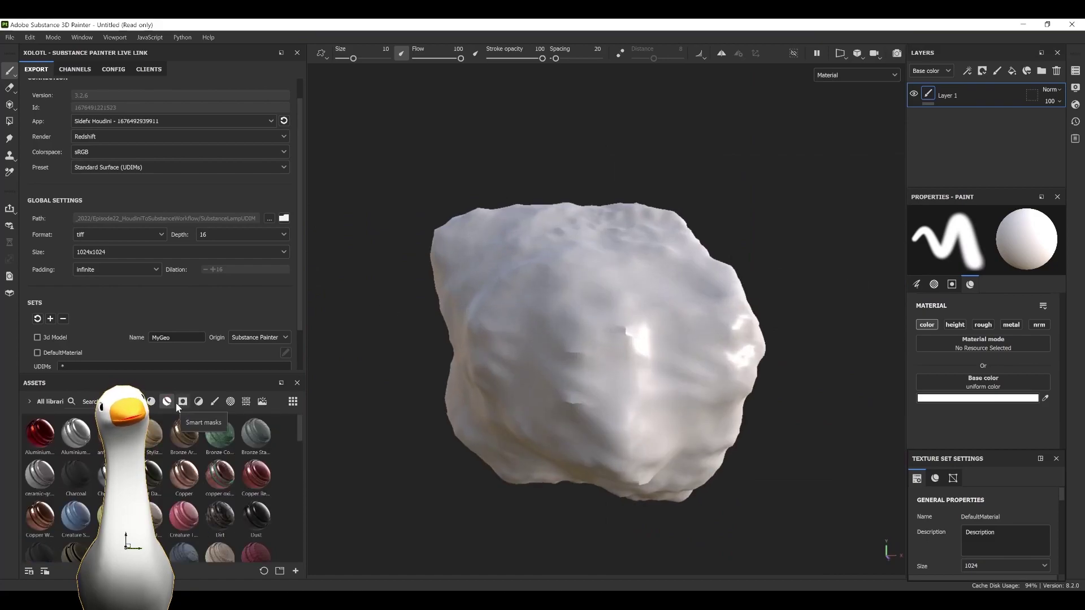
{"action": "left_click_drag", "start_coordinate": [220, 474], "coordinate": [763, 339]}
Try the old painted wood smart material on the rock and set the Paint mask generator's Level to 0.7.
{"action": "scroll", "coordinate": [170, 485], "scroll_direction": "down", "scroll_amount": 5}
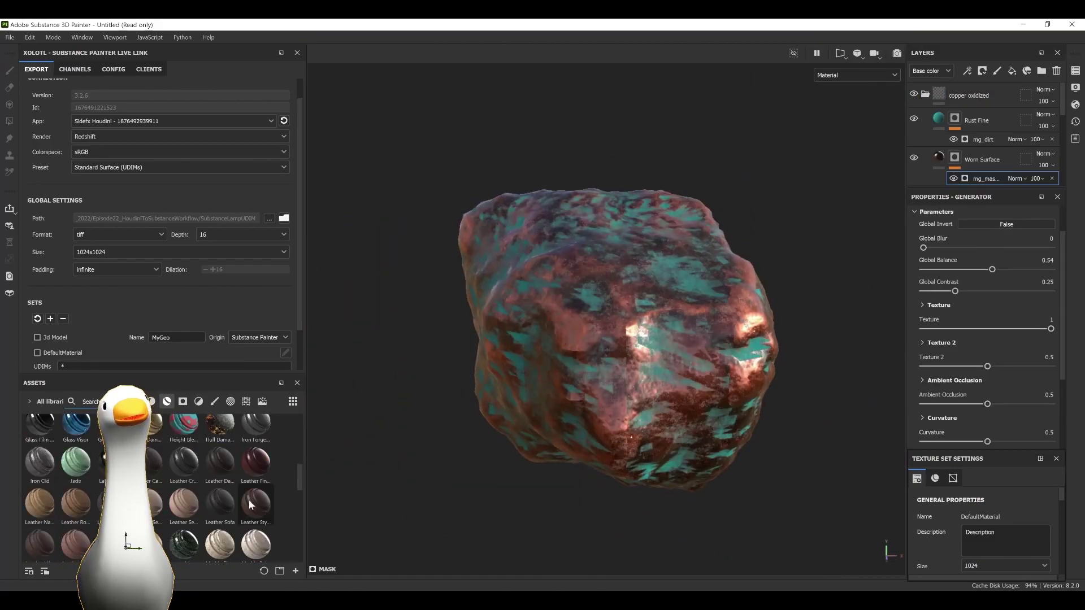
{"action": "left_click_drag", "start_coordinate": [112, 456], "coordinate": [622, 339]}
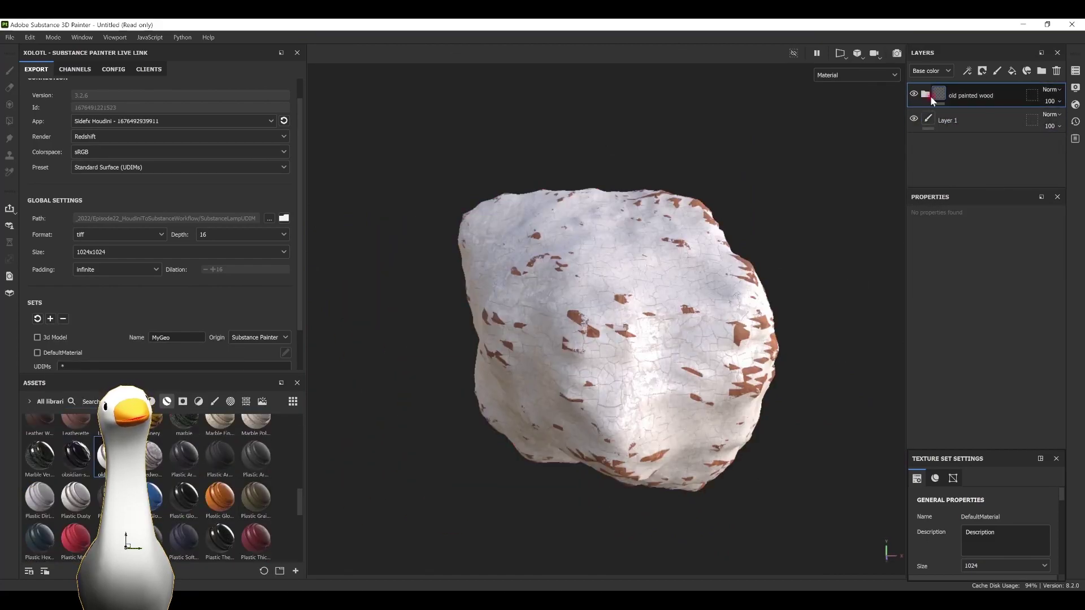
{"action": "left_click", "coordinate": [925, 95]}
{"action": "left_click", "coordinate": [940, 119]}
{"action": "scroll", "coordinate": [943, 151], "scroll_direction": "down", "scroll_amount": 1}
{"action": "left_click", "coordinate": [954, 151]}
{"action": "left_click", "coordinate": [985, 140]}
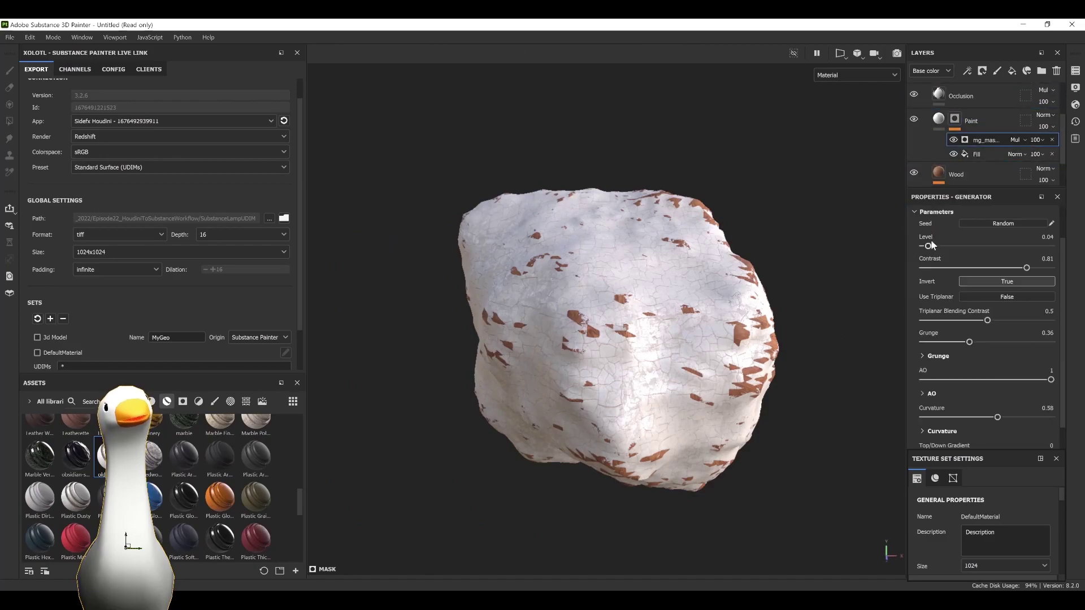
{"action": "left_click_drag", "start_coordinate": [929, 245], "coordinate": [1007, 253]}
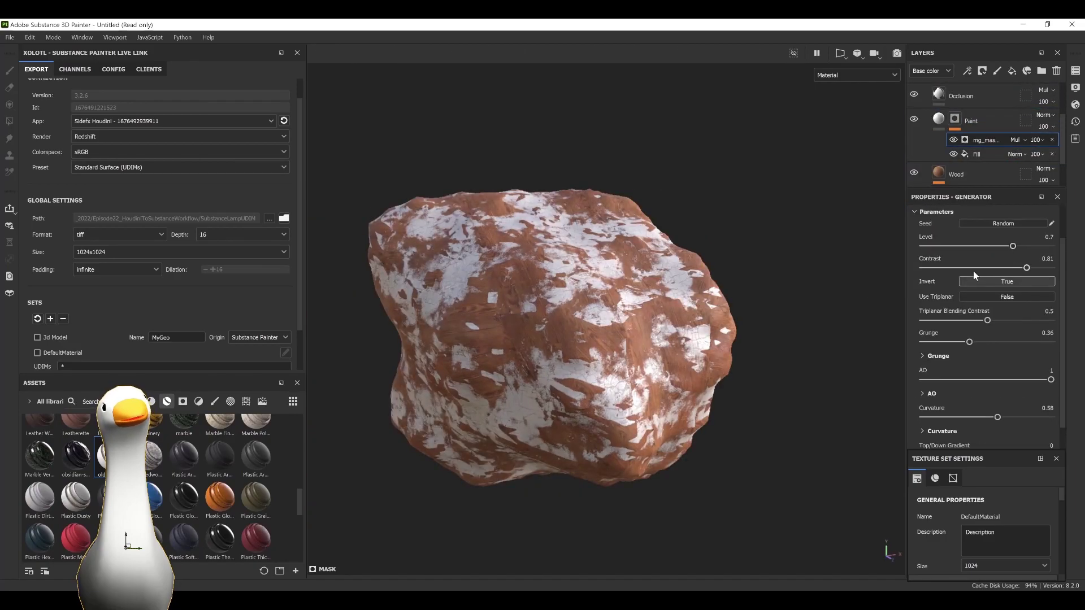
{"action": "left_click_drag", "start_coordinate": [678, 238], "coordinate": [541, 212], "text": "alt"}
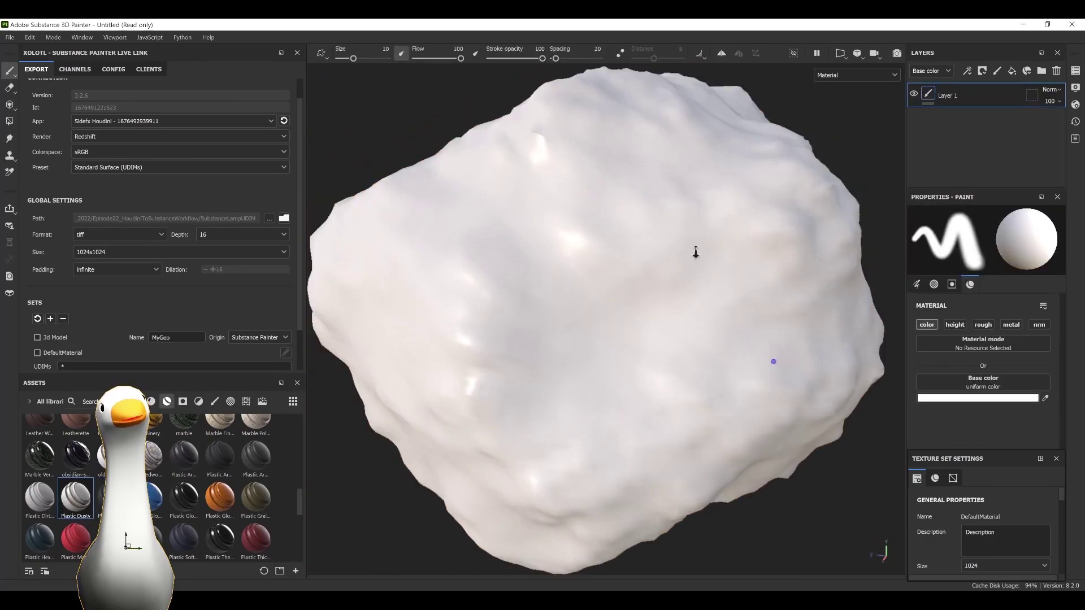
Apply the Plastic Dusty smart material to the whole rock.
{"action": "right_click_drag", "start_coordinate": [696, 252], "coordinate": [622, 273], "text": "alt"}
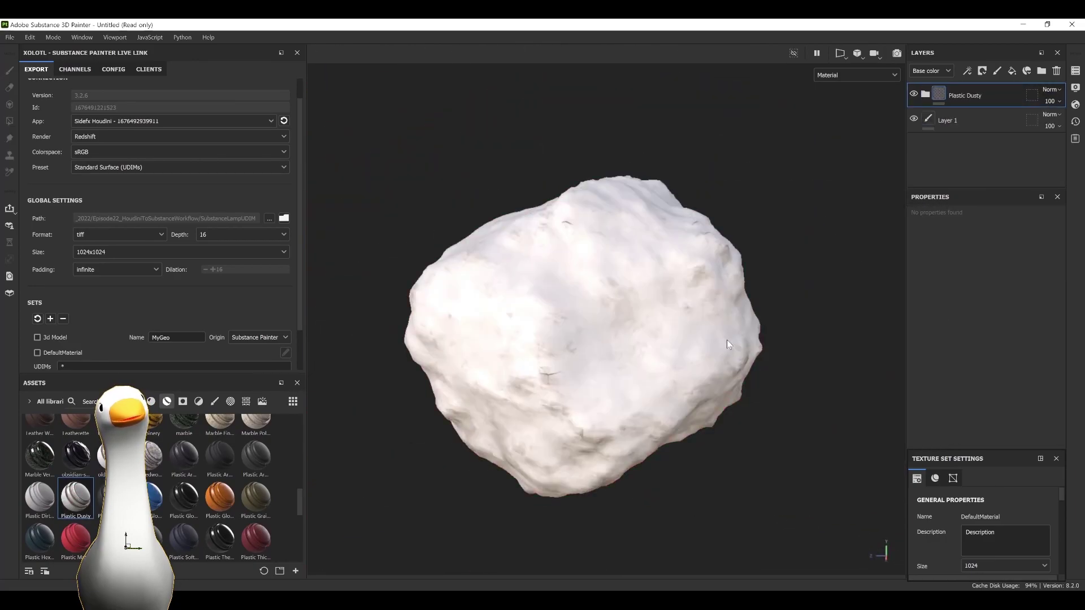
Expand the Plastic Dusty folder and set the Dust mask generator's Triplanar Blending Contrast to 0.49.
{"action": "right_click_drag", "start_coordinate": [726, 342], "coordinate": [621, 282], "text": "alt"}
{"action": "middle_click_drag", "start_coordinate": [621, 283], "coordinate": [783, 300], "text": "alt"}
{"action": "left_click", "coordinate": [925, 95]}
{"action": "left_click", "coordinate": [954, 119]}
{"action": "left_click", "coordinate": [987, 139]}
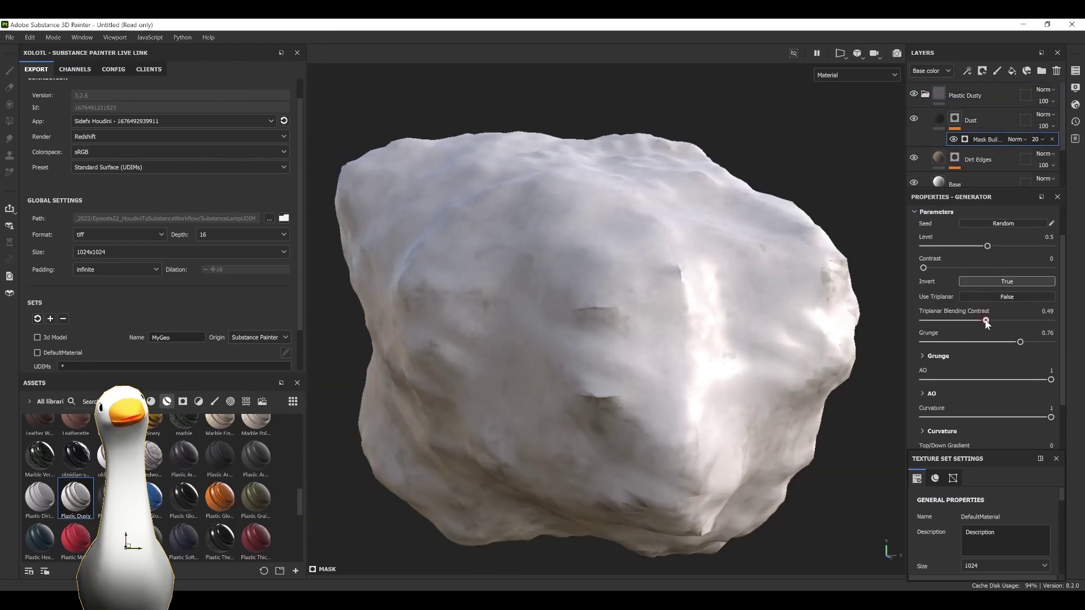
Set the Level of the Dirt Edges layer's Mask Builder generator to 0.91 and check the dirt on the rock.
{"action": "scroll", "coordinate": [961, 135], "scroll_direction": "down", "scroll_amount": 1}
{"action": "left_click", "coordinate": [953, 126]}
{"action": "left_click", "coordinate": [986, 146]}
{"action": "left_click_drag", "start_coordinate": [987, 309], "coordinate": [1027, 309]}
{"action": "left_click_drag", "start_coordinate": [1026, 309], "coordinate": [1039, 309]}
{"action": "left_click_drag", "start_coordinate": [551, 317], "coordinate": [497, 318], "text": "alt"}
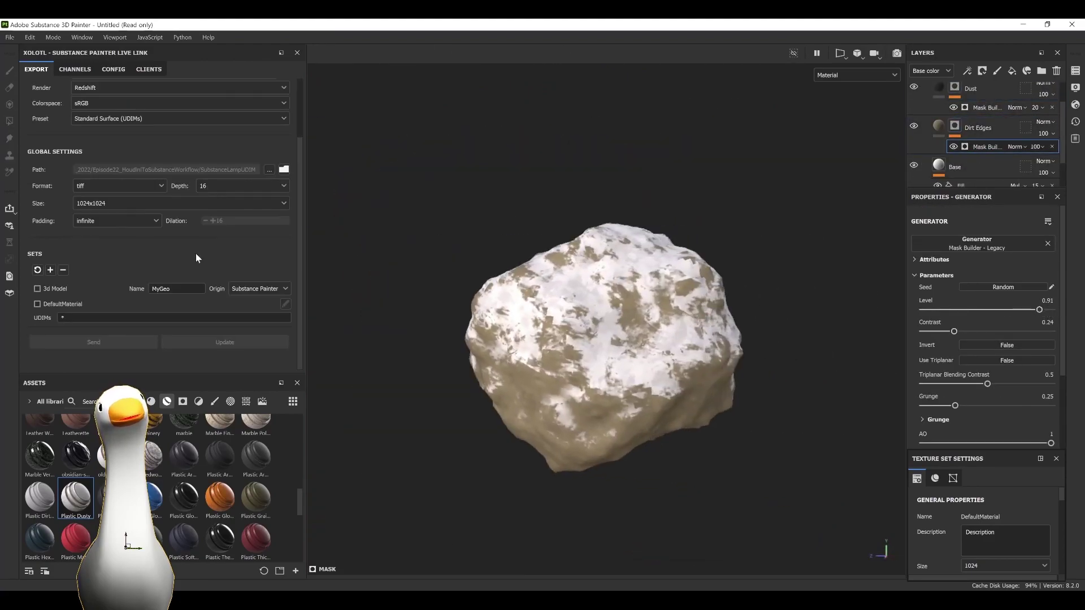
Set the Live Link export path to the Substance_Rock_UDIM folder.
{"action": "left_click", "coordinate": [269, 169]}
{"action": "double_click", "coordinate": [158, 148]}
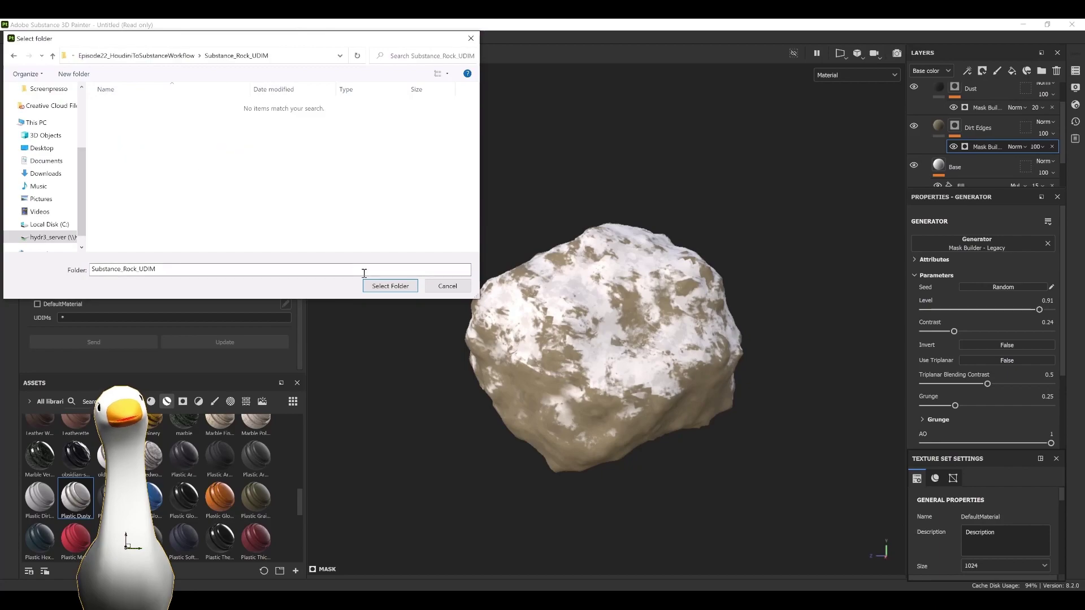
{"action": "left_click", "coordinate": [380, 290]}
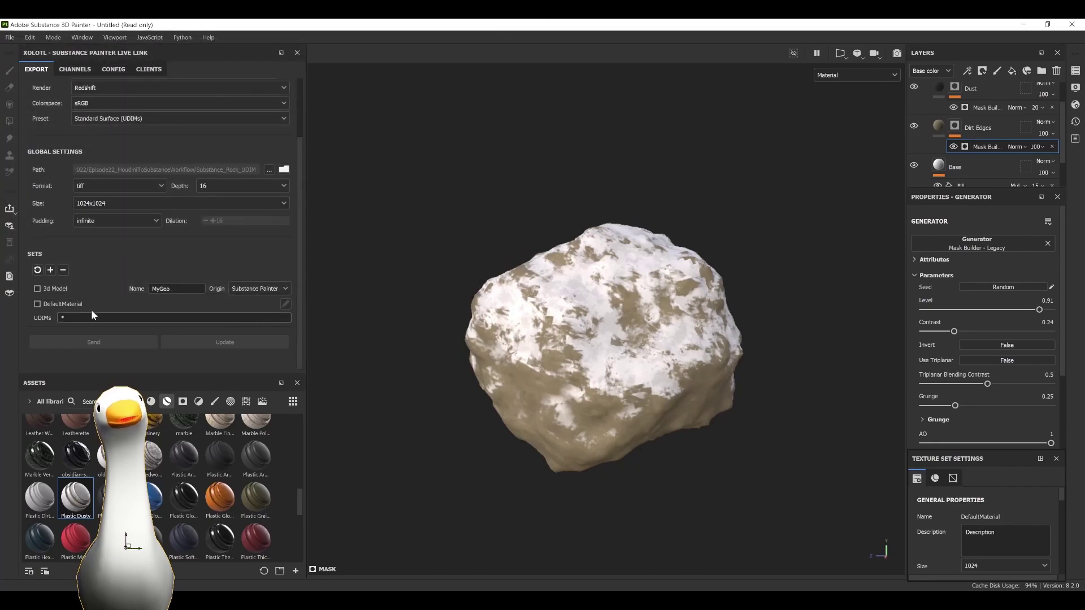
Rename the texture set to Rock_Material, include it in the export, and send it to Houdini.
{"action": "left_click", "coordinate": [66, 305]}
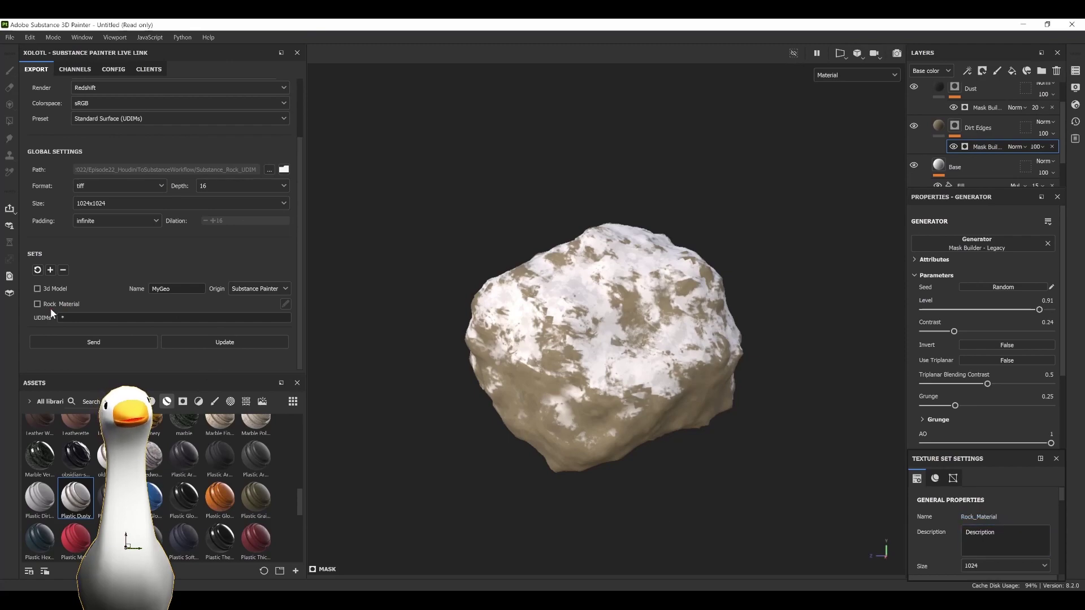
{"action": "left_click", "coordinate": [121, 348]}
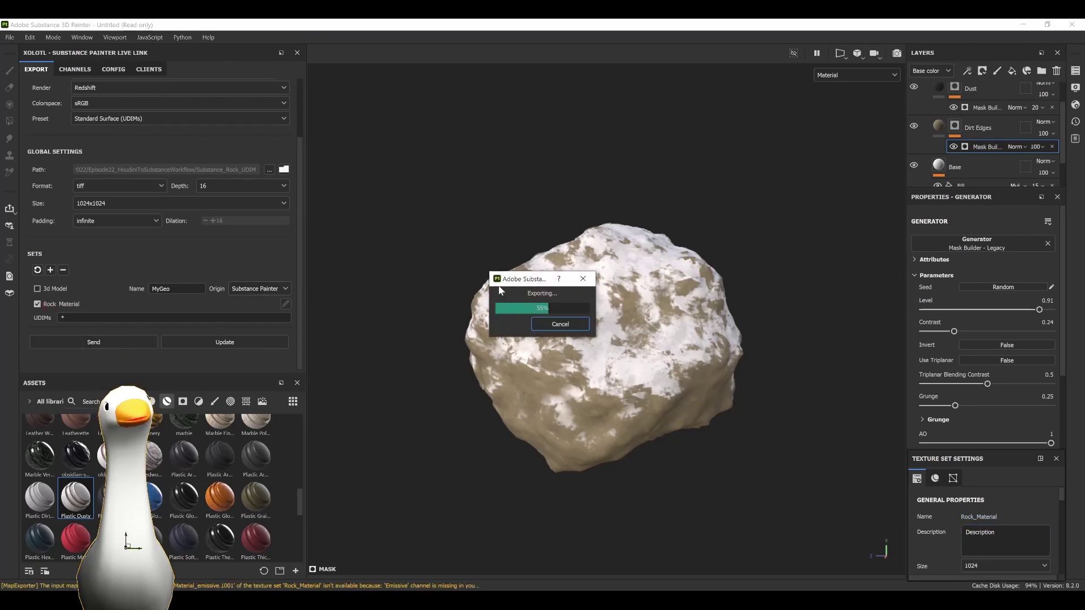
Switch to Houdini, move Rock_Material clear of the other materials, and assign it to the rock in geo2's Material node.
{"action": "left_click", "coordinate": [806, 333]}
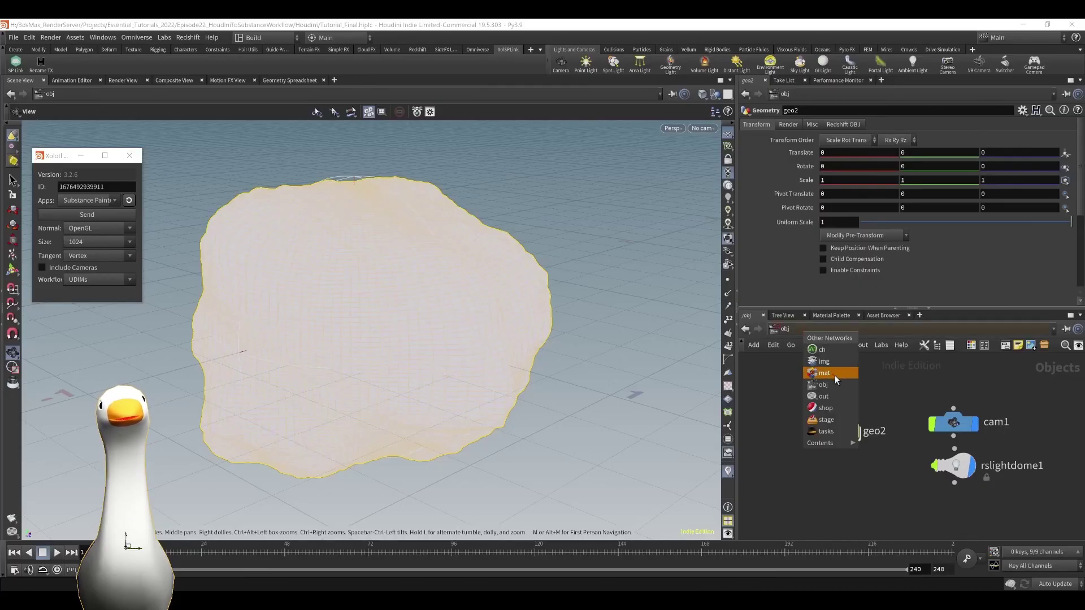
{"action": "left_click", "coordinate": [835, 374]}
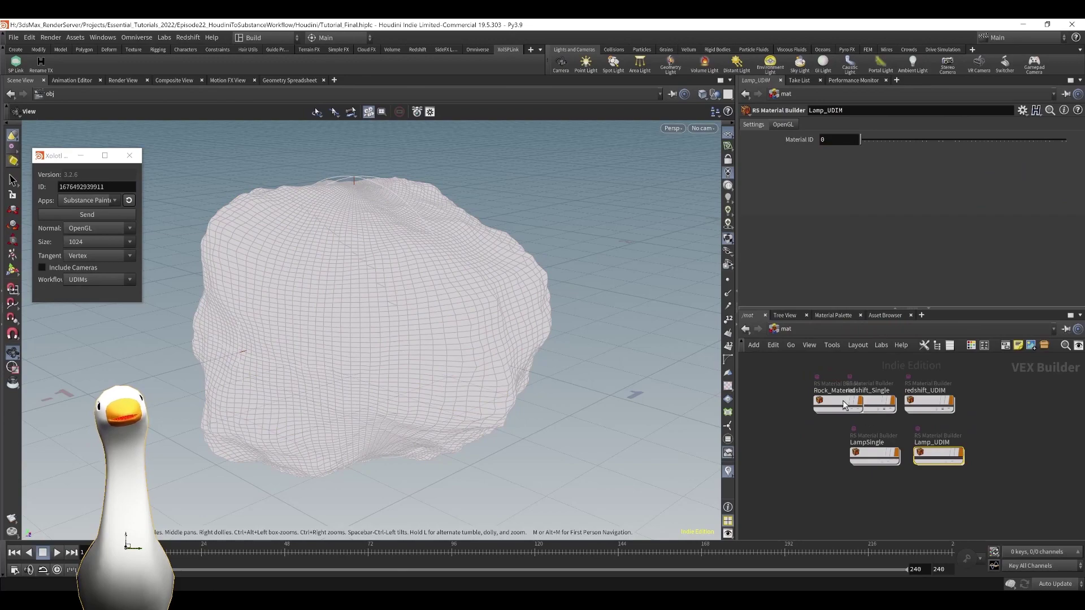
{"action": "left_click", "coordinate": [786, 329]}
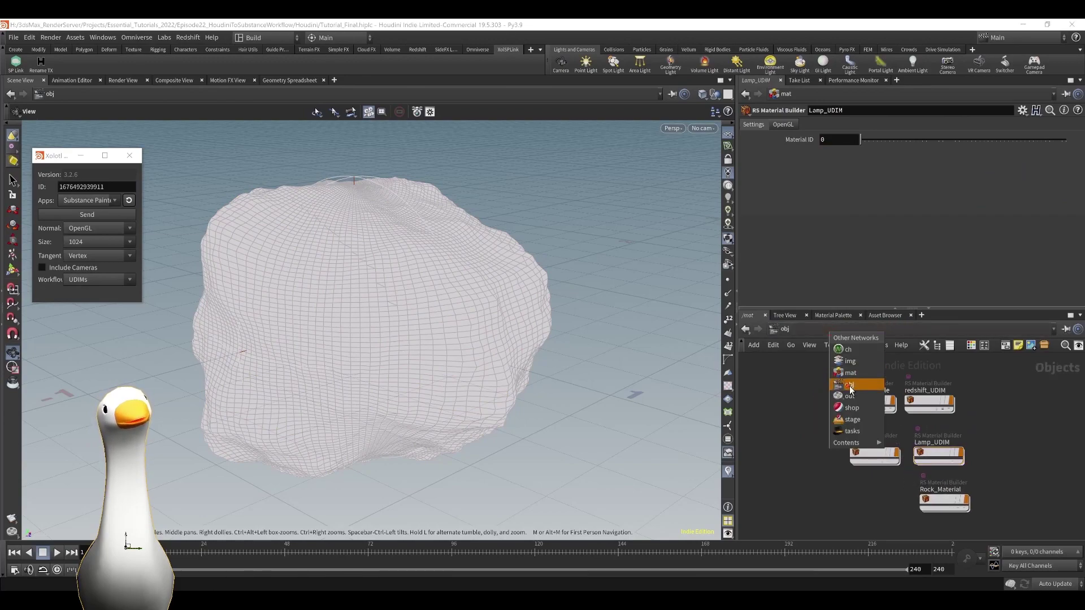
{"action": "left_click", "coordinate": [849, 388]}
{"action": "double_click", "coordinate": [842, 435]}
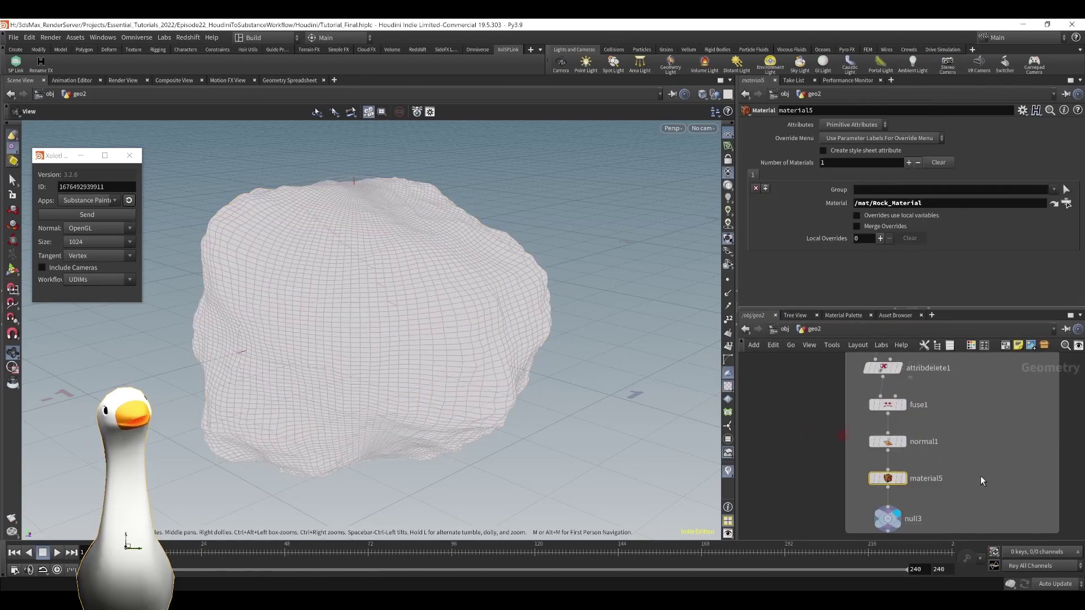
{"action": "left_click", "coordinate": [893, 523]}
{"action": "left_click", "coordinate": [129, 156]}
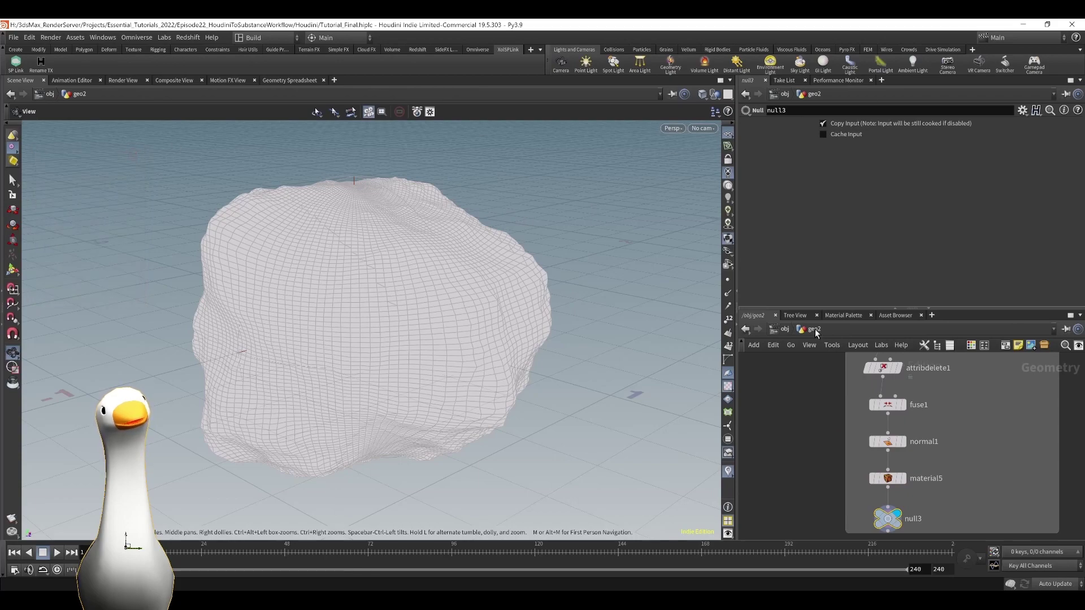
Render the rock from Redshift_ROP1 in the Redshift RenderView and reframe it through cam1 for a closer view.
{"action": "key", "text": "u"}
{"action": "left_click", "coordinate": [811, 329]}
{"action": "left_click", "coordinate": [831, 392]}
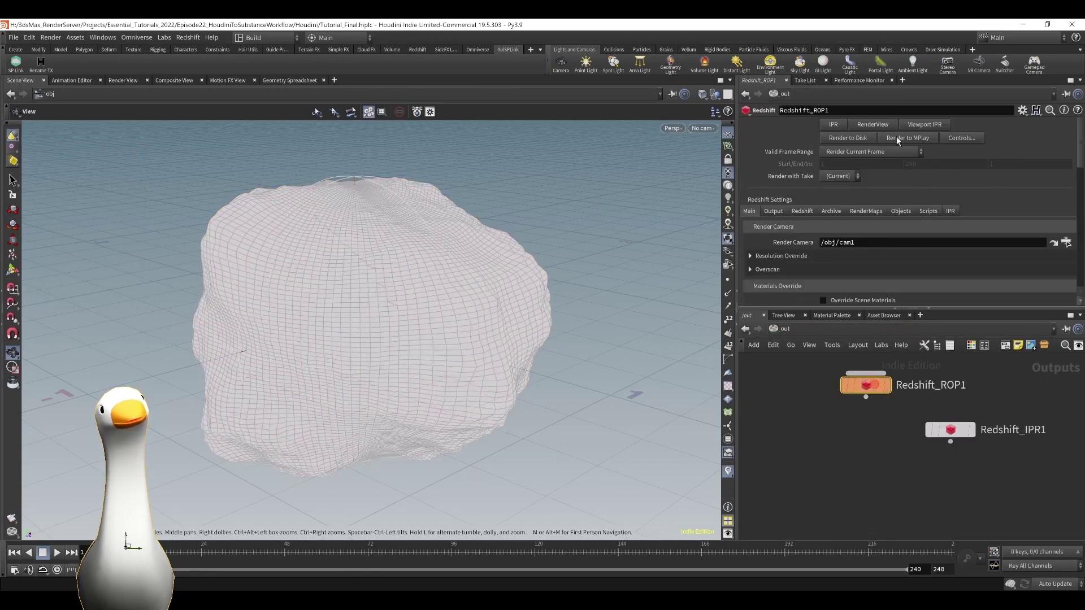
{"action": "left_click", "coordinate": [876, 125]}
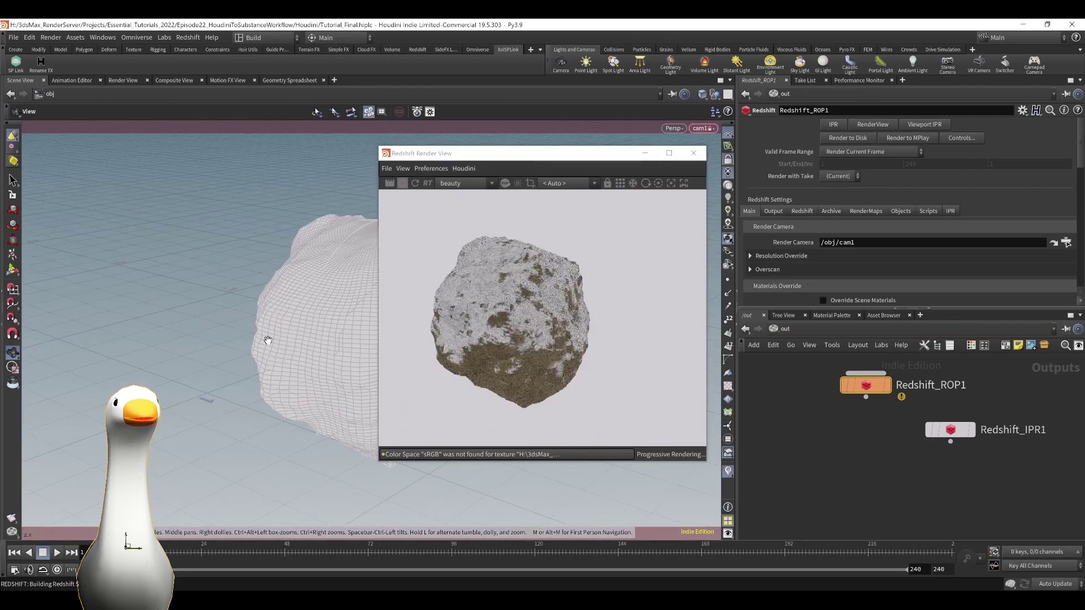
{"action": "right_click_drag", "start_coordinate": [267, 339], "coordinate": [279, 366]}
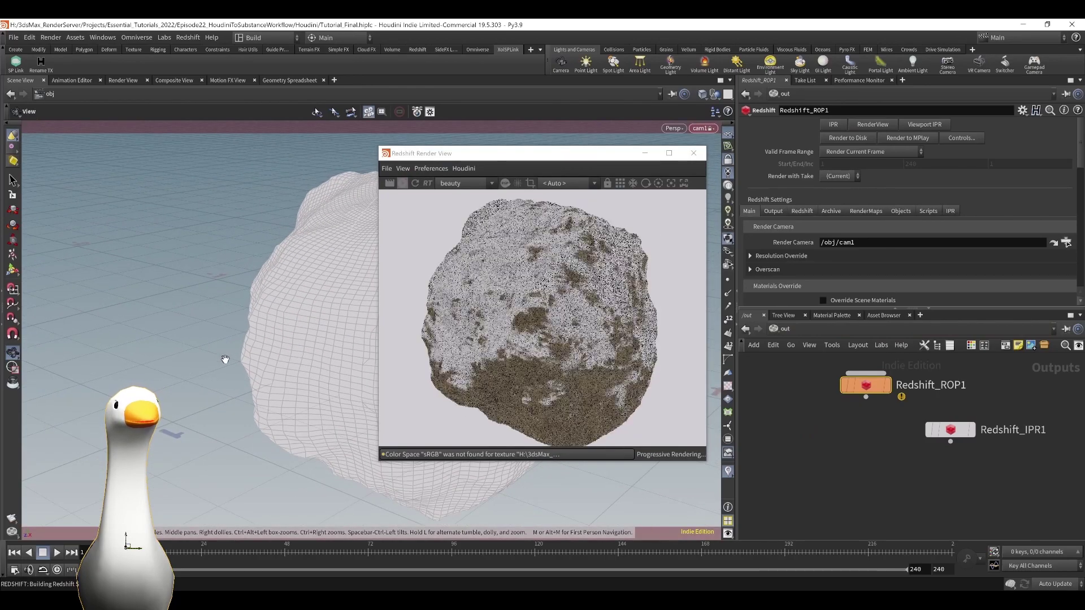
{"action": "left_click_drag", "start_coordinate": [225, 359], "coordinate": [194, 308]}
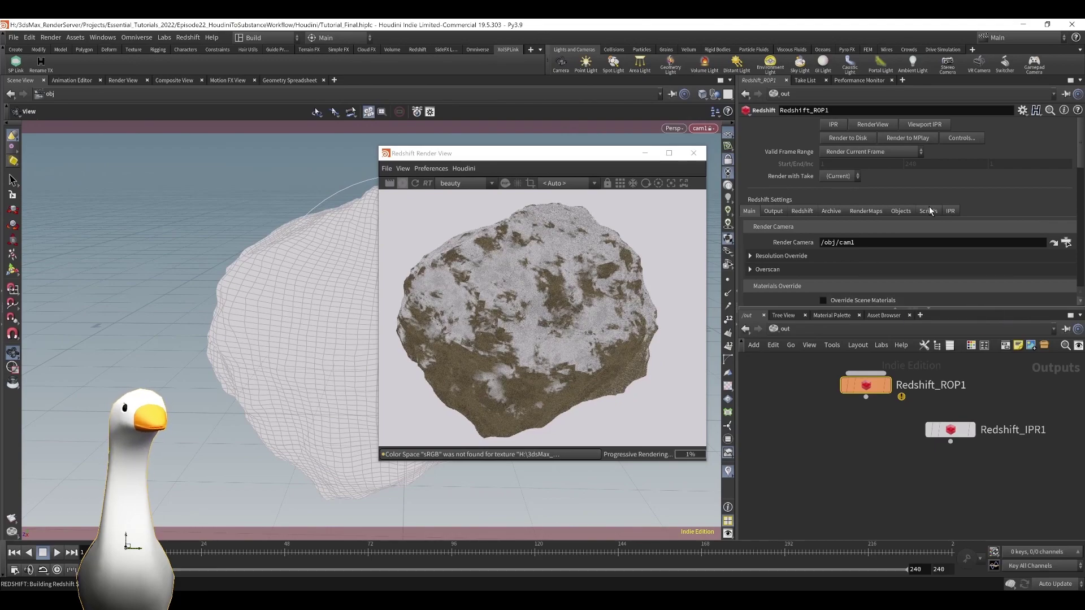